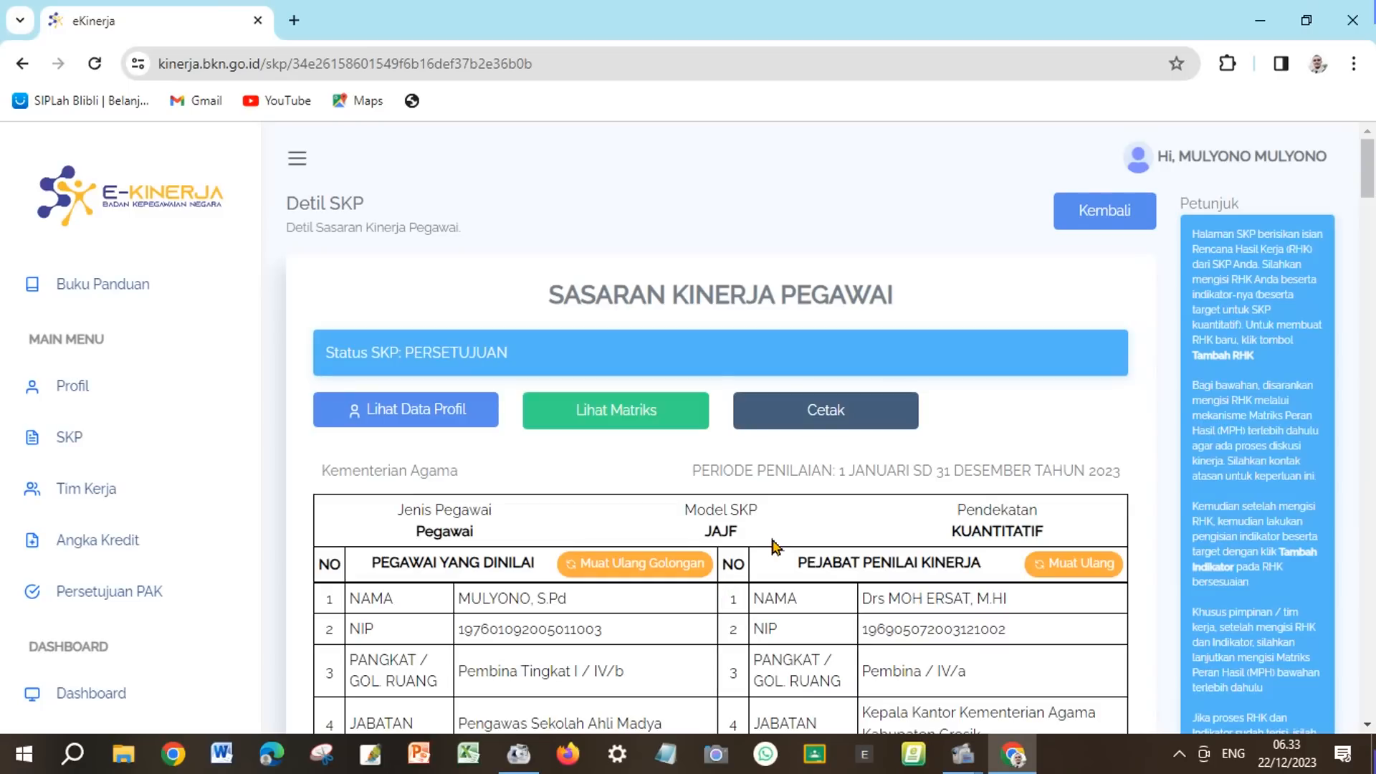
Step: Examine the SKP detail page, covering the employee and assessor data and the annual targets in the Hasil Kerja table
{"action": "scroll", "coordinate": [774, 547], "scroll_direction": "down", "scroll_amount": 1}
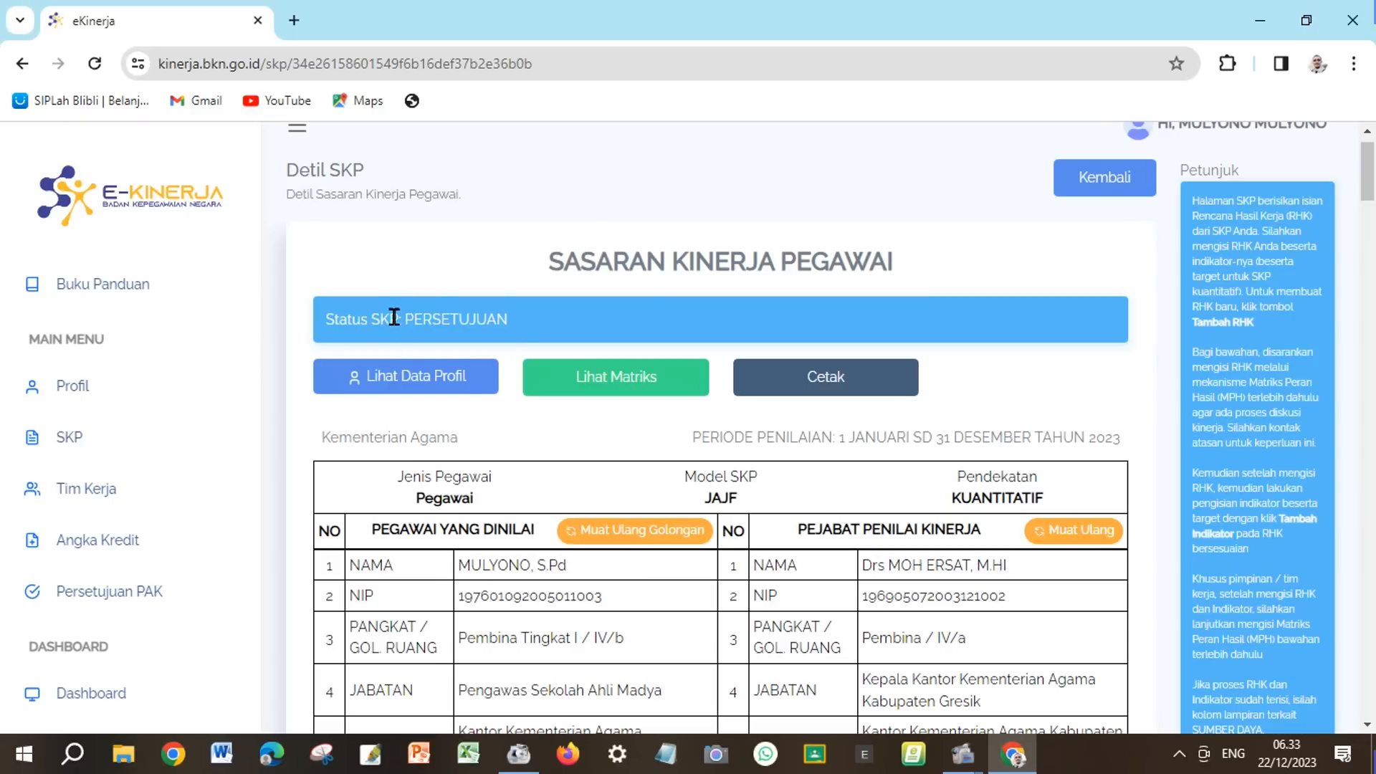
{"action": "scroll", "coordinate": [628, 455], "scroll_direction": "down", "scroll_amount": 1}
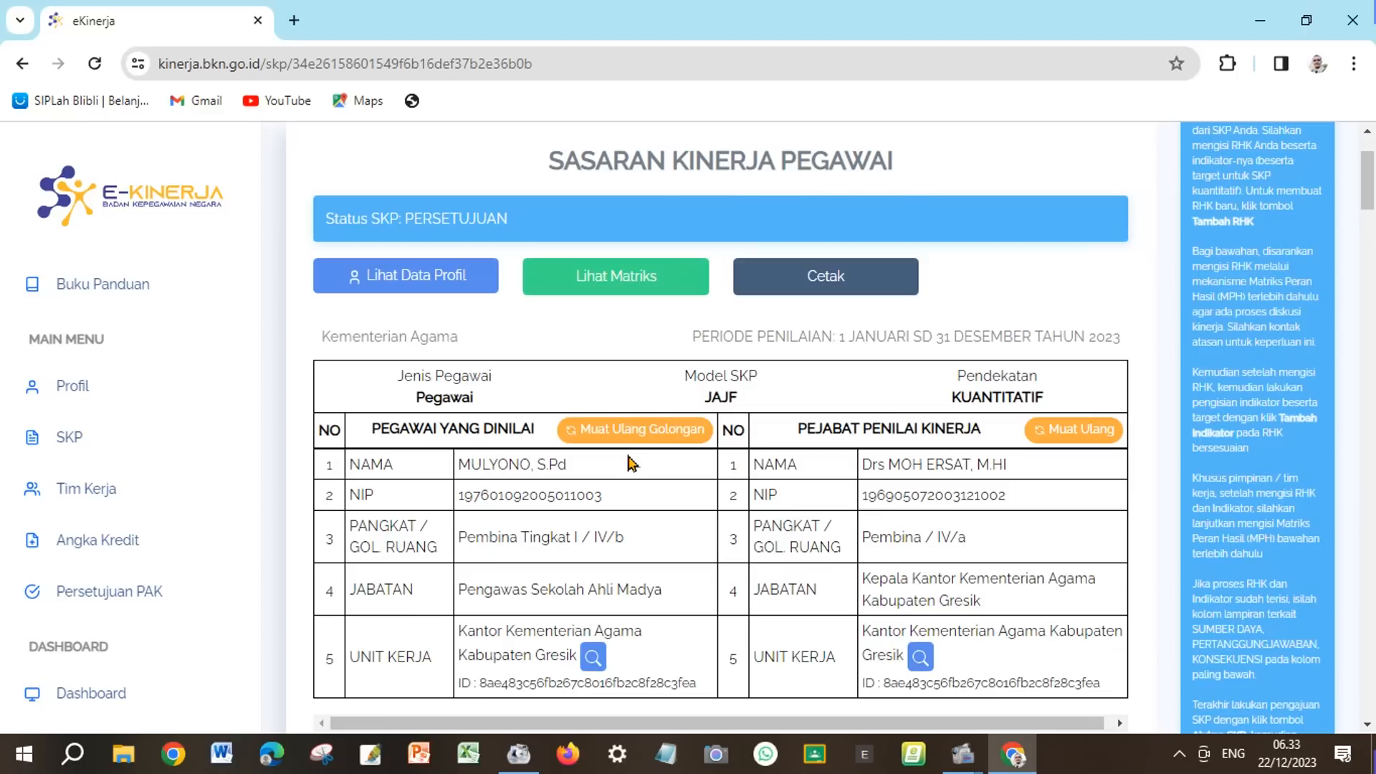
{"action": "scroll", "coordinate": [628, 463], "scroll_direction": "down", "scroll_amount": 4}
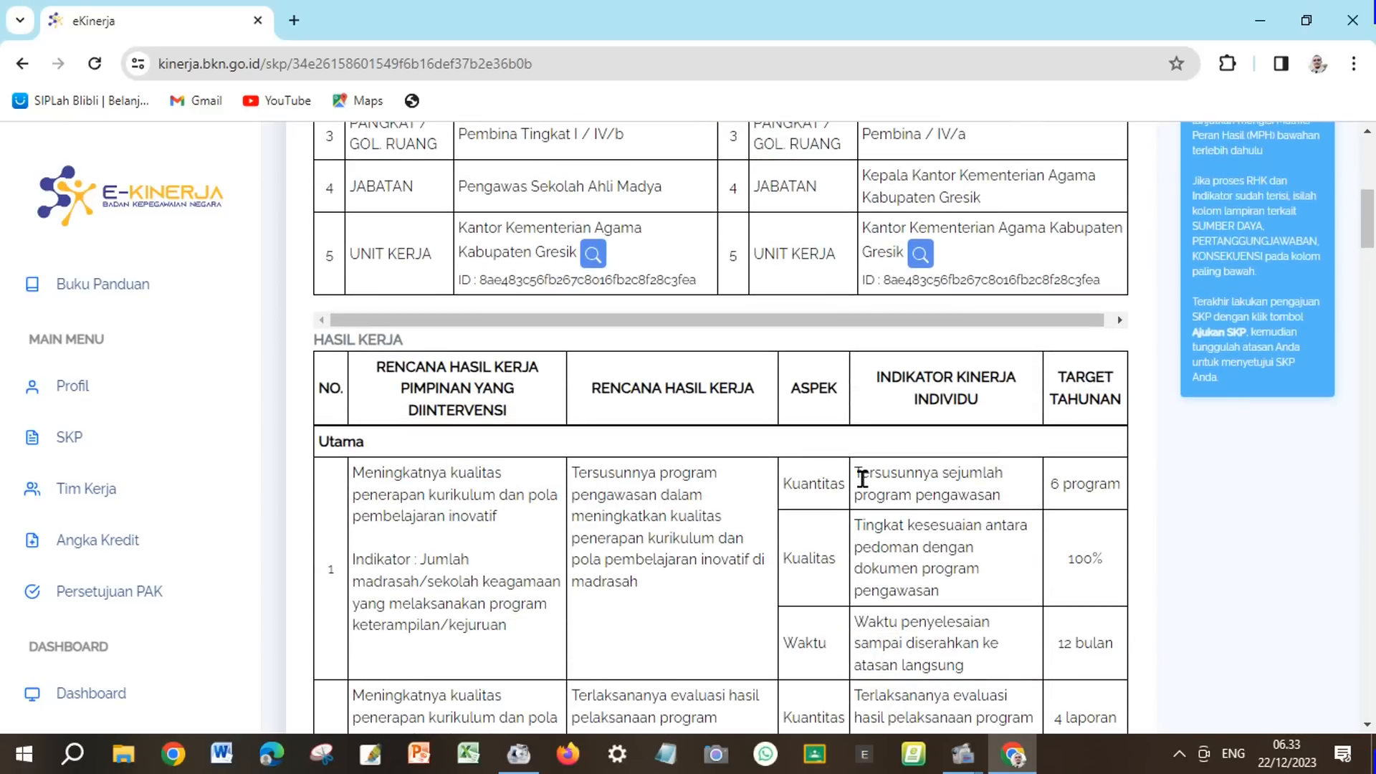
{"action": "scroll", "coordinate": [864, 480], "scroll_direction": "down", "scroll_amount": 1}
{"action": "scroll", "coordinate": [864, 478], "scroll_direction": "down", "scroll_amount": 1}
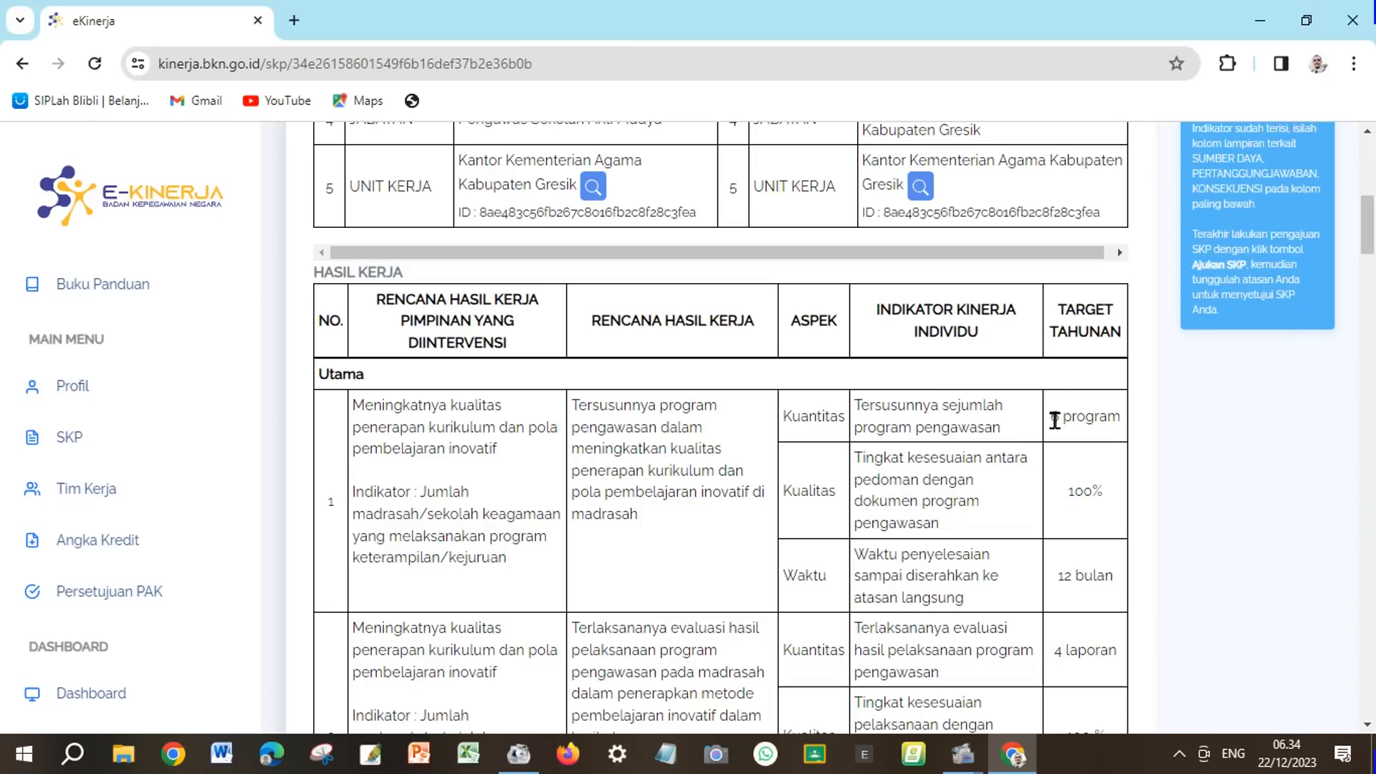
{"action": "scroll", "coordinate": [1054, 478], "scroll_direction": "down", "scroll_amount": 1}
{"action": "scroll", "coordinate": [1054, 478], "scroll_direction": "down", "scroll_amount": 1}
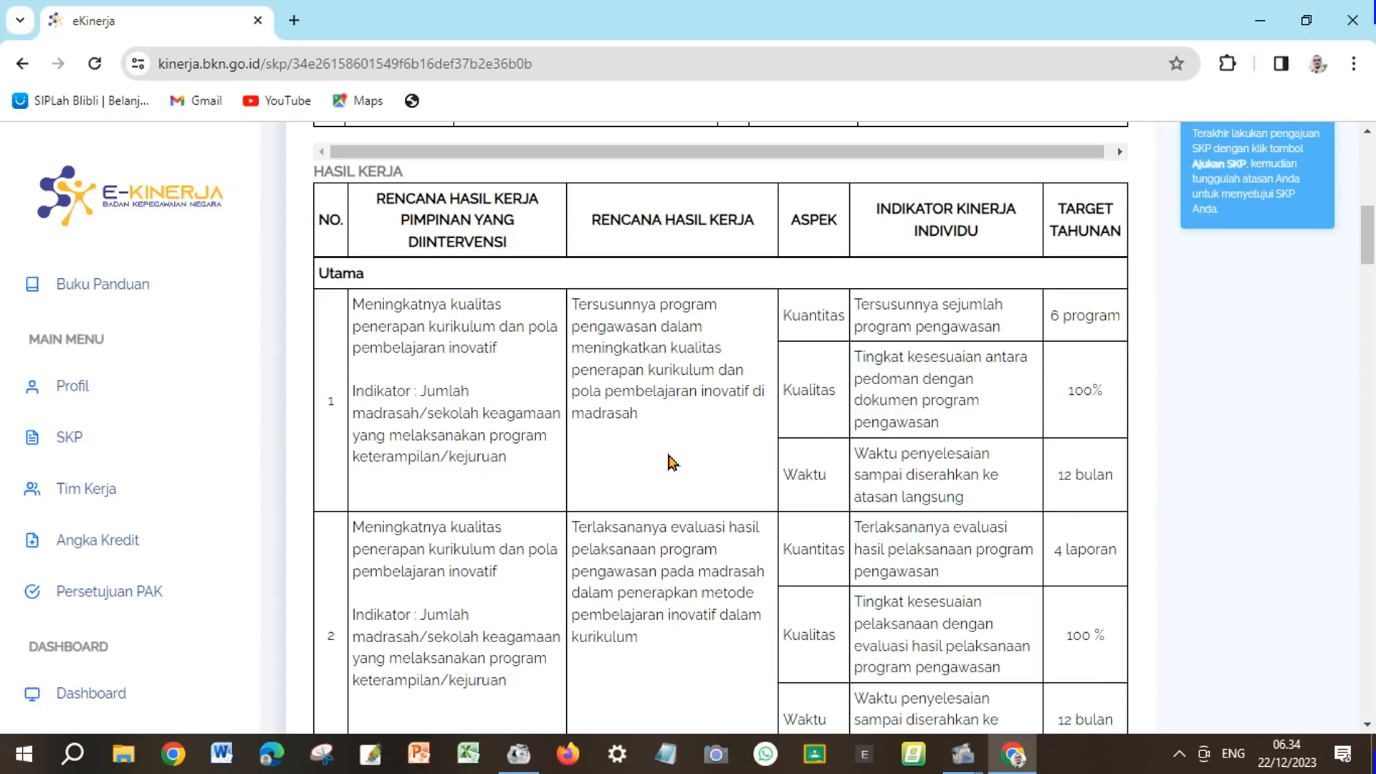
{"action": "scroll", "coordinate": [672, 459], "scroll_direction": "up", "scroll_amount": 7}
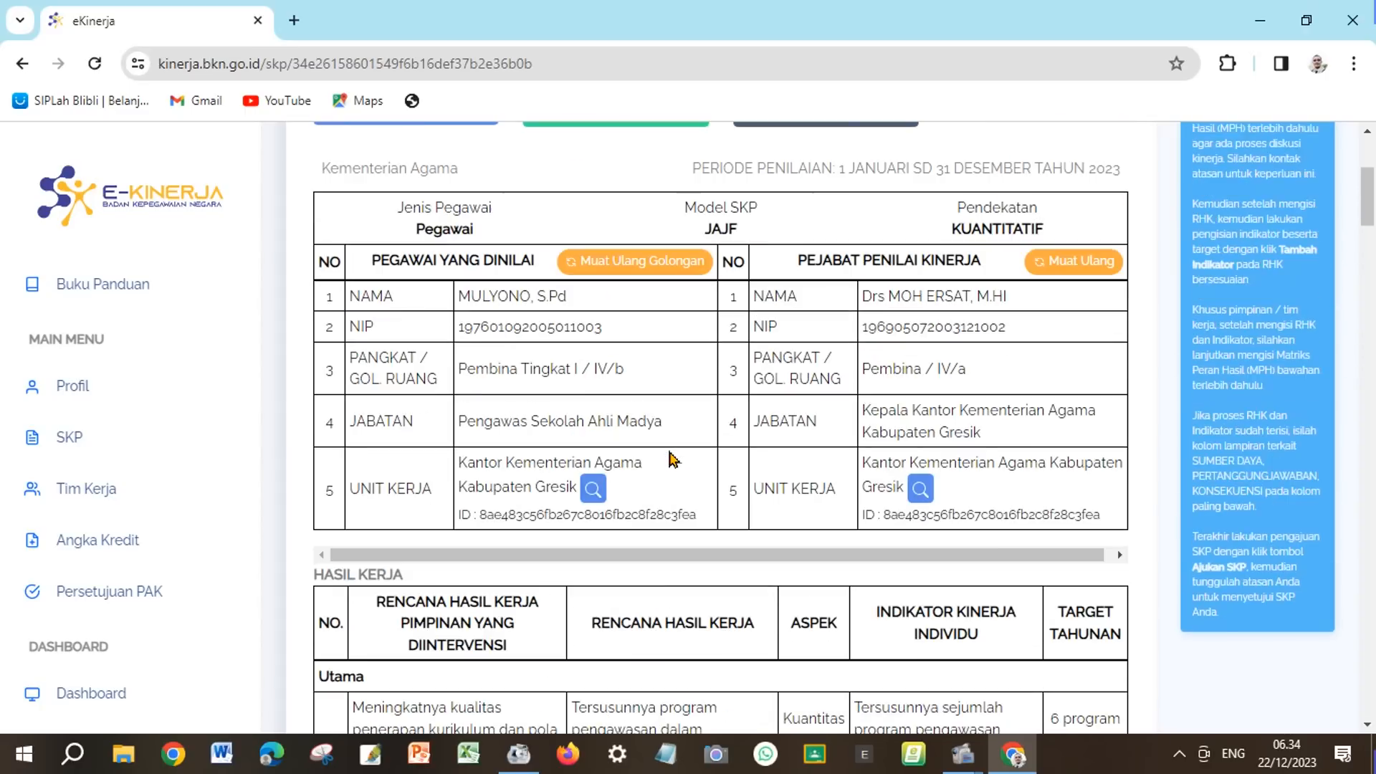
{"action": "scroll", "coordinate": [672, 459], "scroll_direction": "up", "scroll_amount": 2}
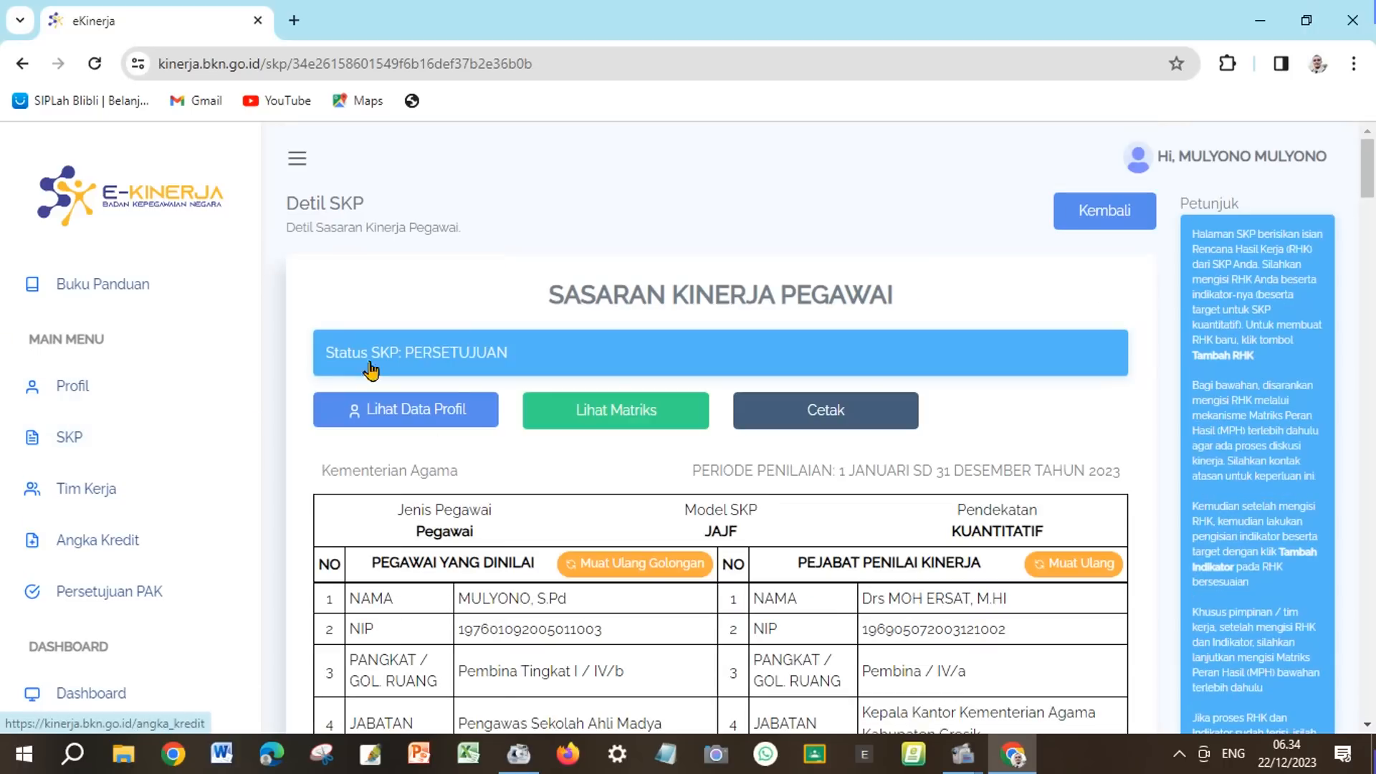
Step: Open the Penilaian page of the January–December 2023 SKP and view its January period
{"action": "left_click", "coordinate": [78, 446]}
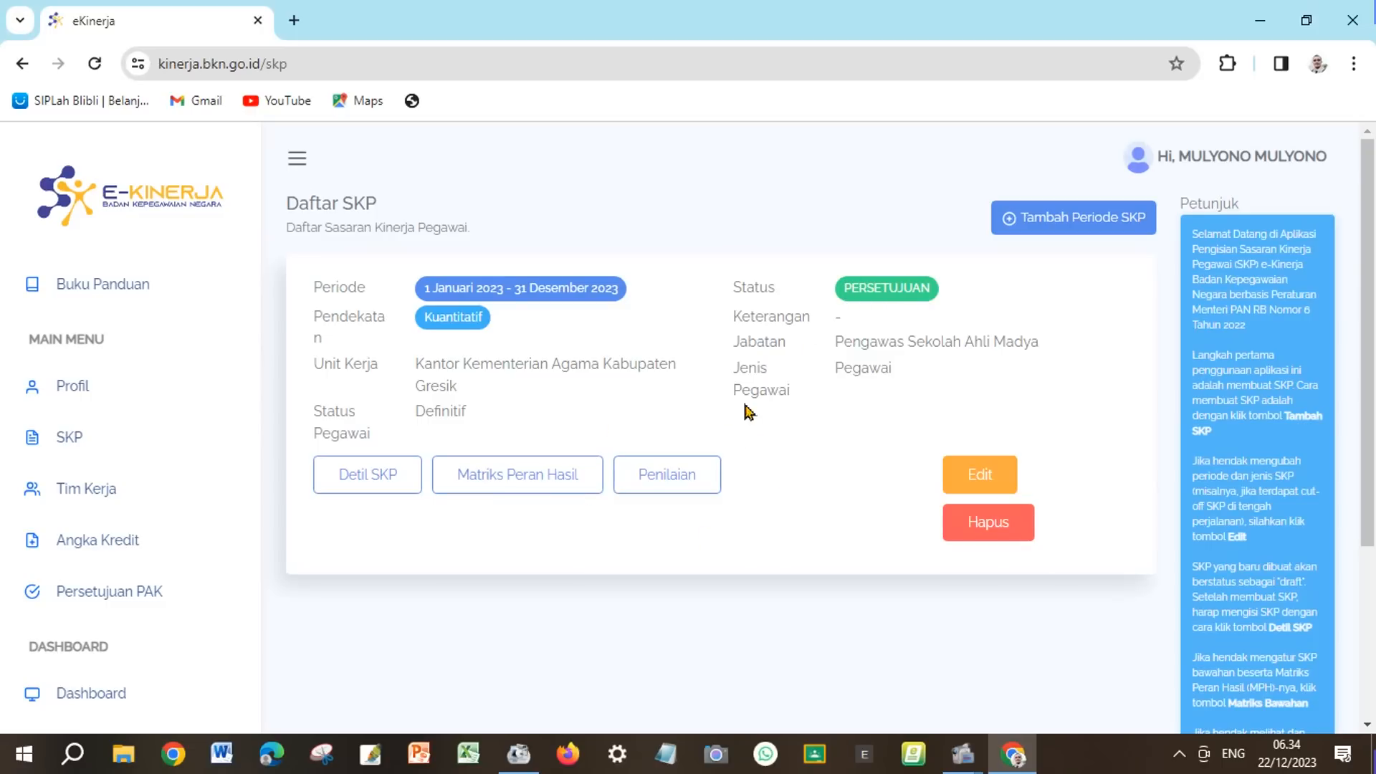
{"action": "left_click", "coordinate": [673, 479]}
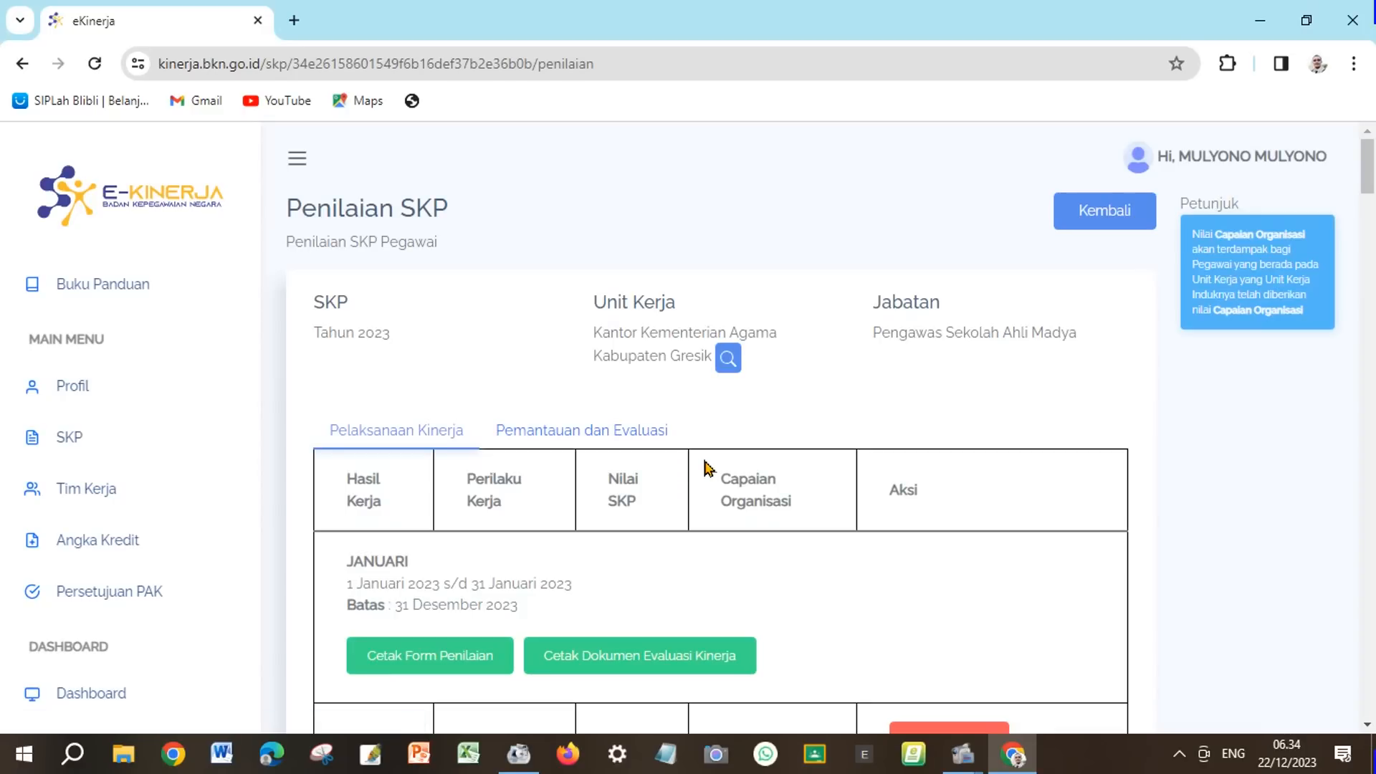
{"action": "scroll", "coordinate": [708, 469], "scroll_direction": "down", "scroll_amount": 1}
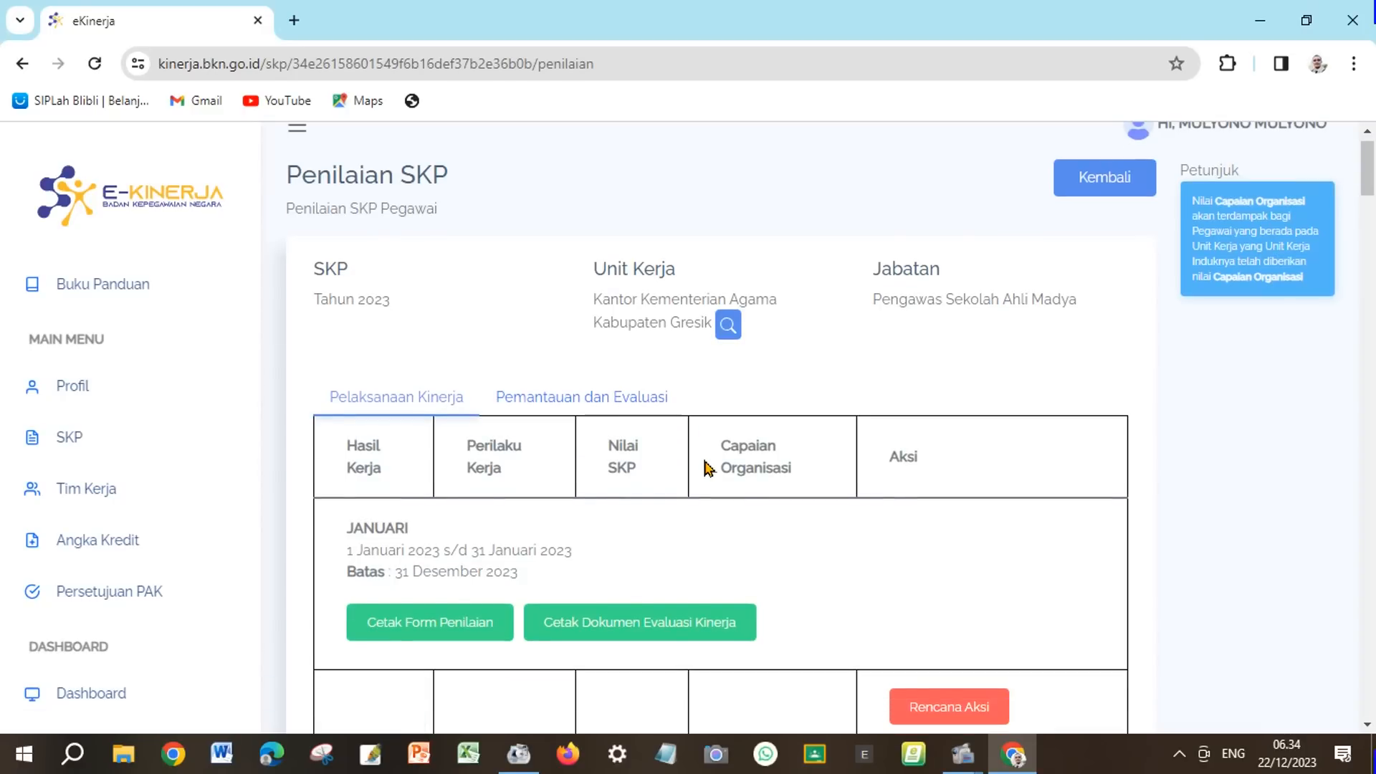
{"action": "scroll", "coordinate": [709, 469], "scroll_direction": "up", "scroll_amount": 1}
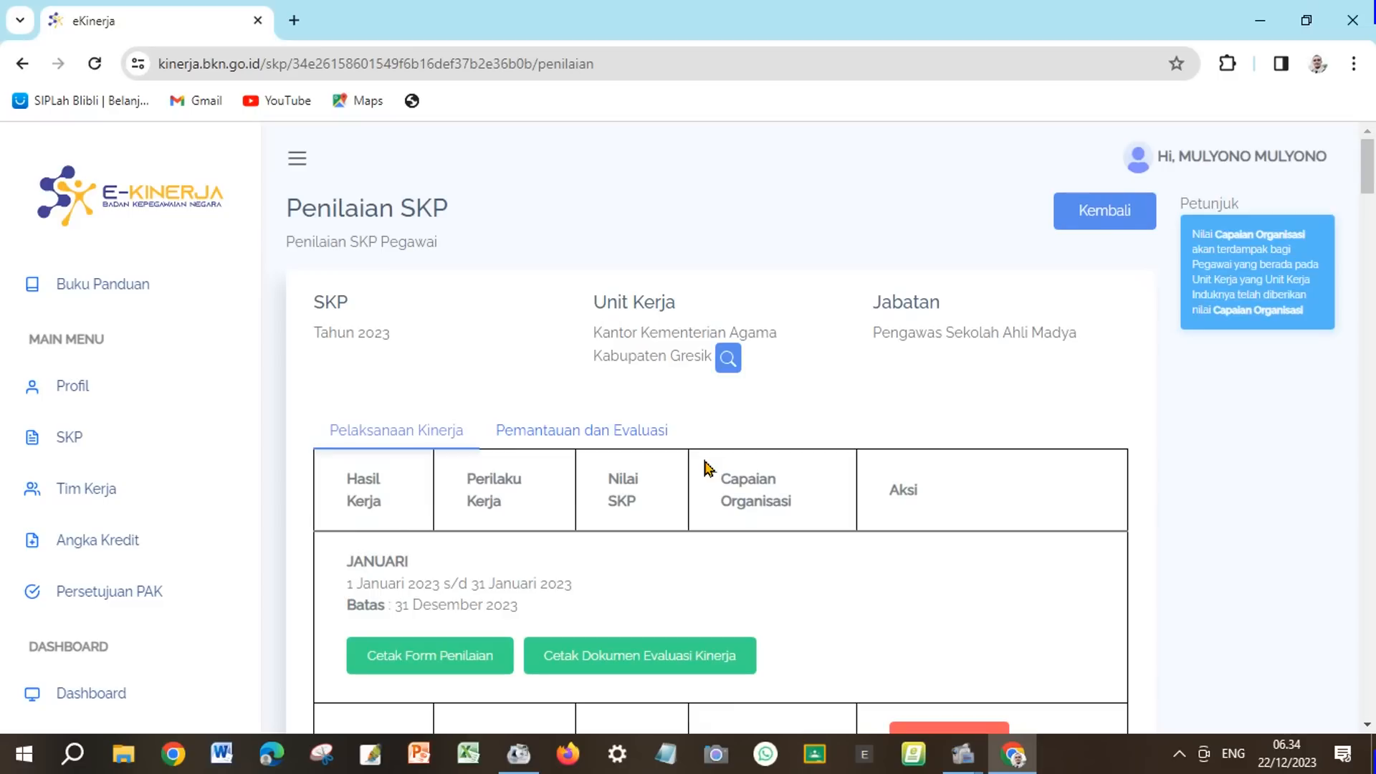
{"action": "scroll", "coordinate": [708, 469], "scroll_direction": "down", "scroll_amount": 2}
{"action": "scroll", "coordinate": [708, 468], "scroll_direction": "down", "scroll_amount": 1}
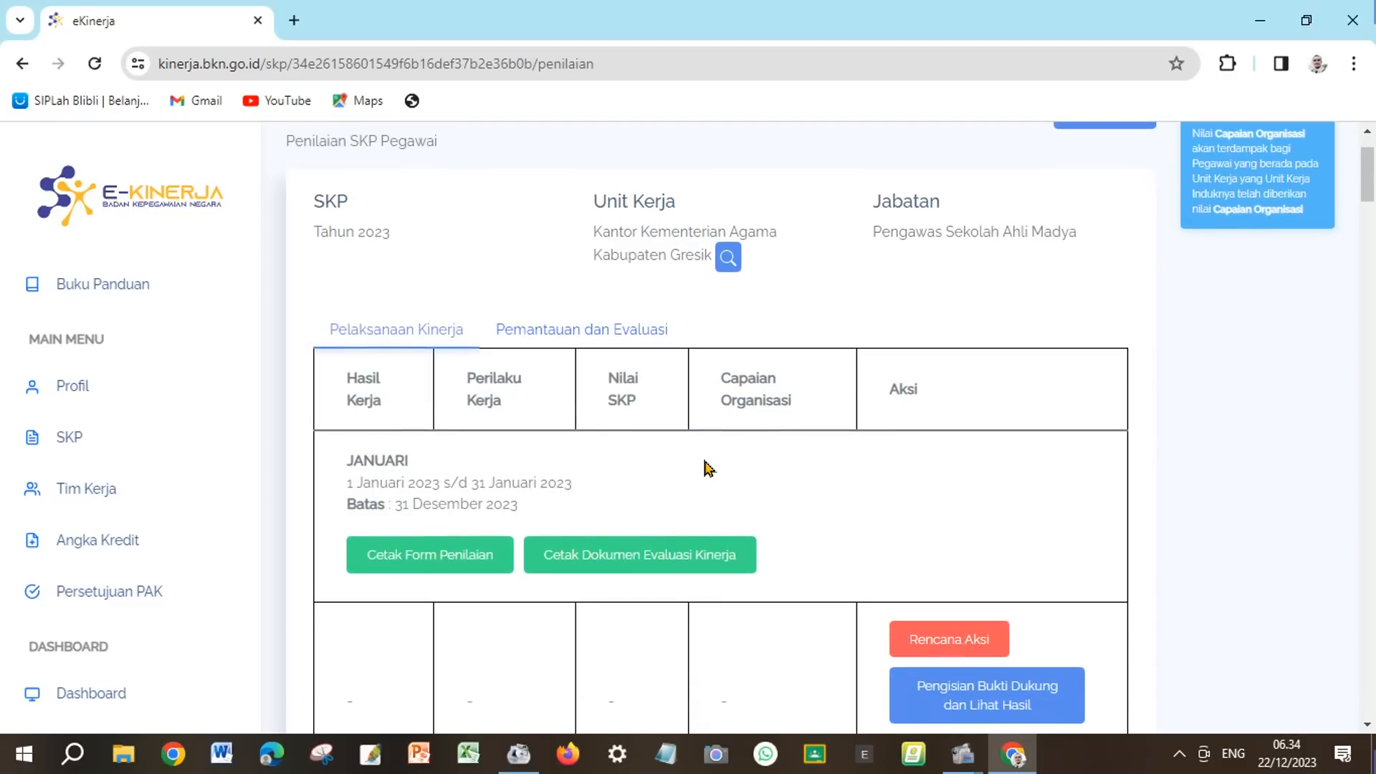
{"action": "scroll", "coordinate": [708, 469], "scroll_direction": "down", "scroll_amount": 3}
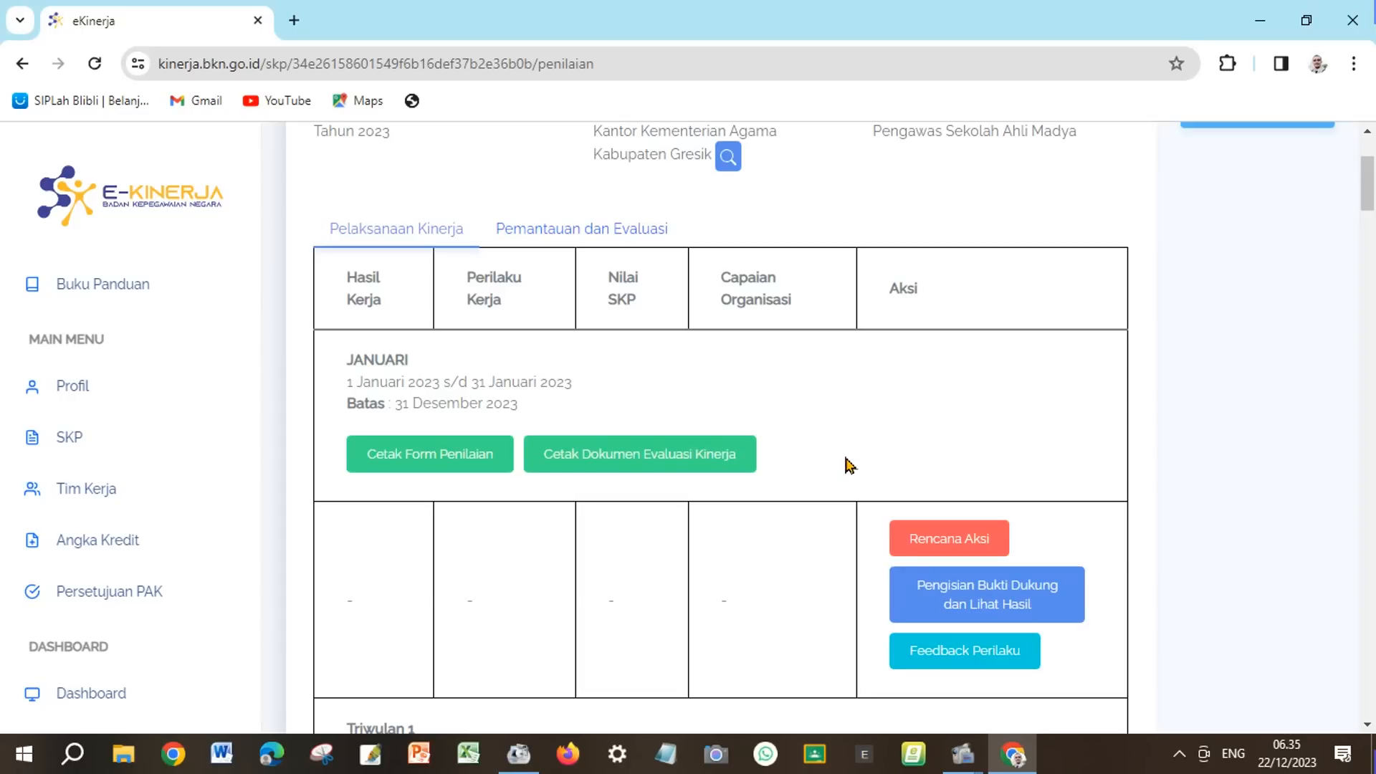
{"action": "scroll", "coordinate": [850, 466], "scroll_direction": "up", "scroll_amount": 1}
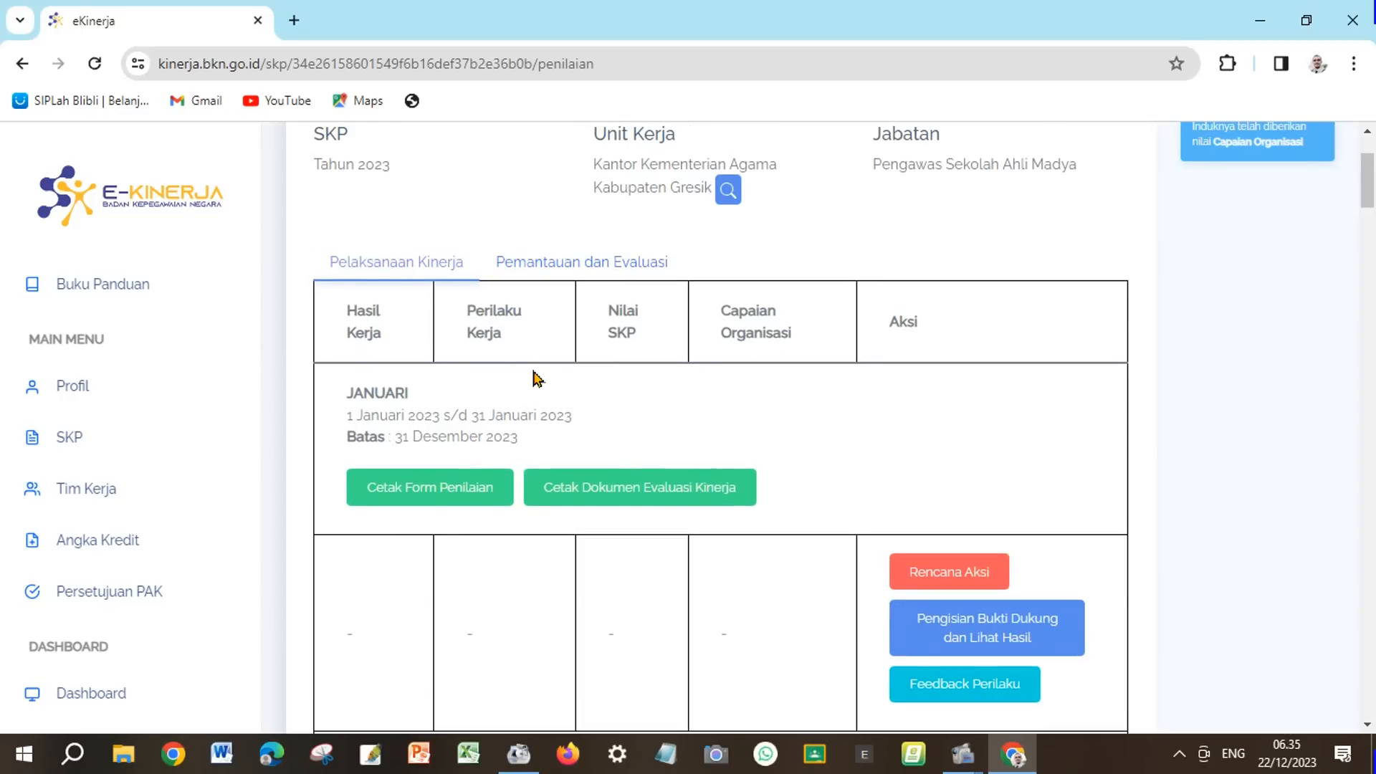
Step: Examine the monthly, quarterly and annual assessment periods on the Penilaian SKP page, including their deadlines and available actions
{"action": "scroll", "coordinate": [541, 380], "scroll_direction": "down", "scroll_amount": 4}
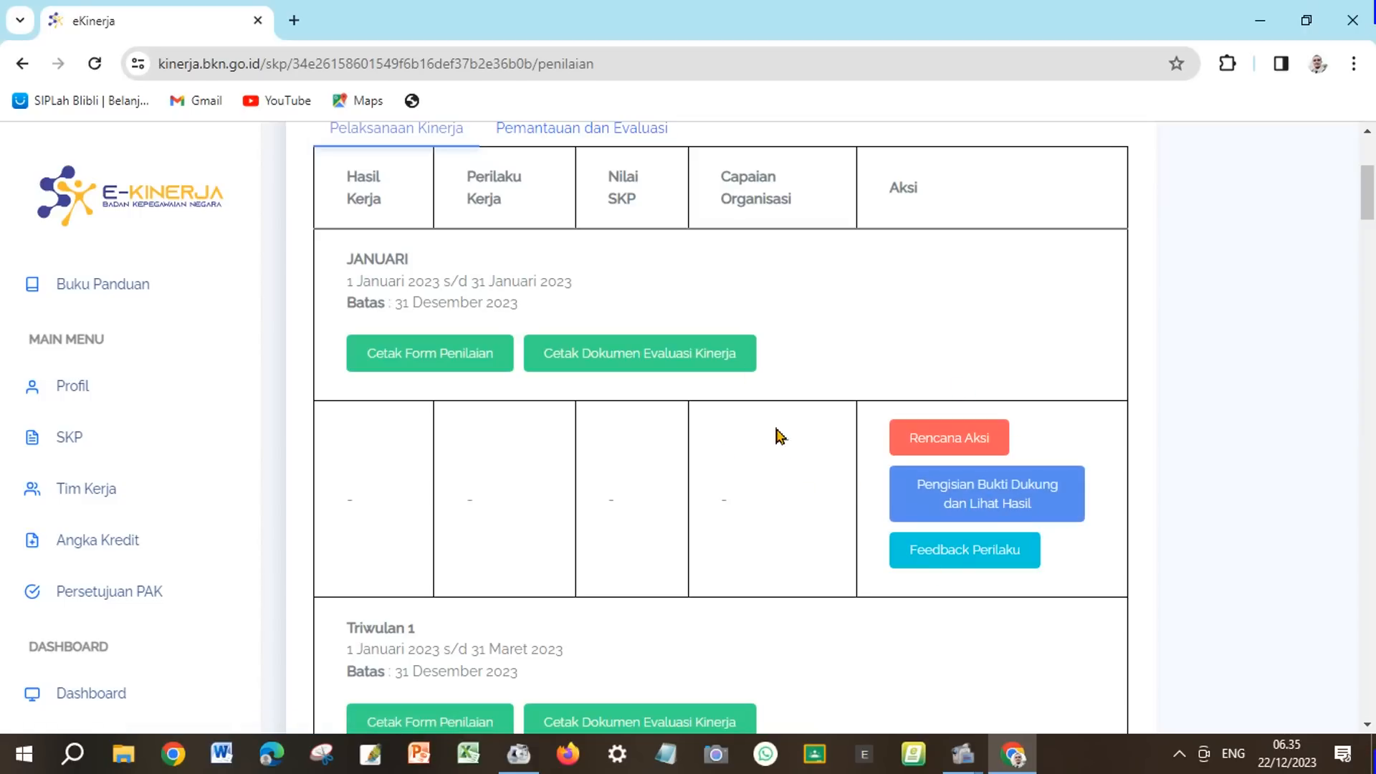
{"action": "scroll", "coordinate": [767, 431], "scroll_direction": "down", "scroll_amount": 10}
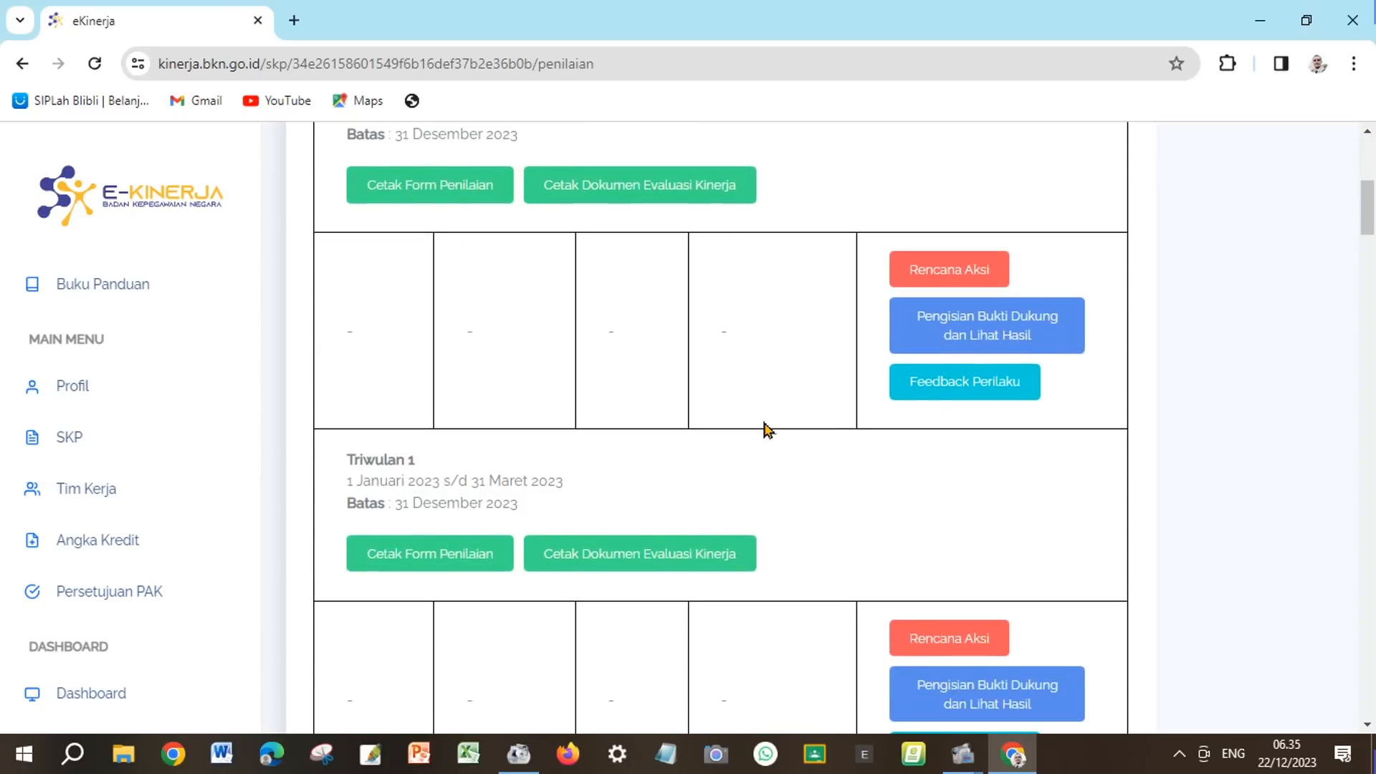
{"action": "scroll", "coordinate": [765, 433], "scroll_direction": "down", "scroll_amount": 15}
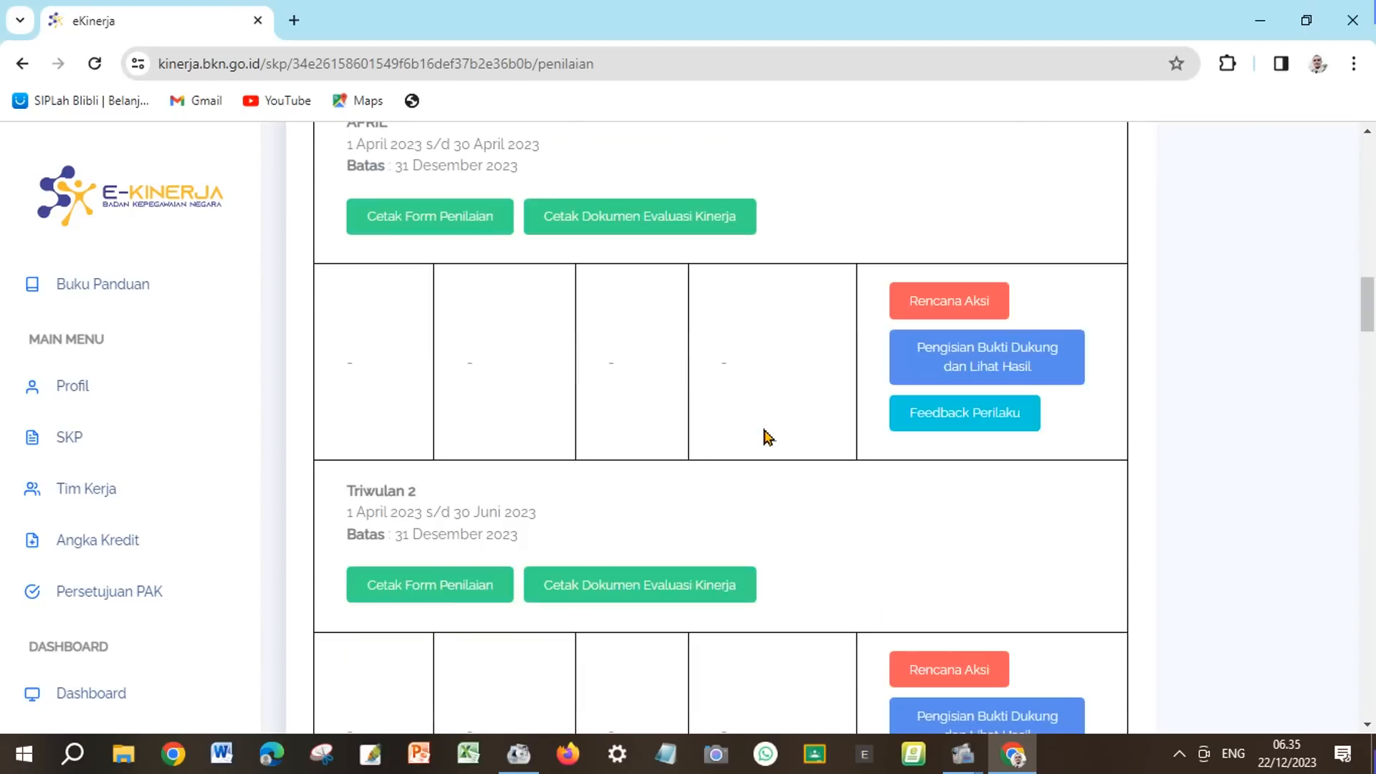
{"action": "scroll", "coordinate": [768, 436], "scroll_direction": "down", "scroll_amount": 15}
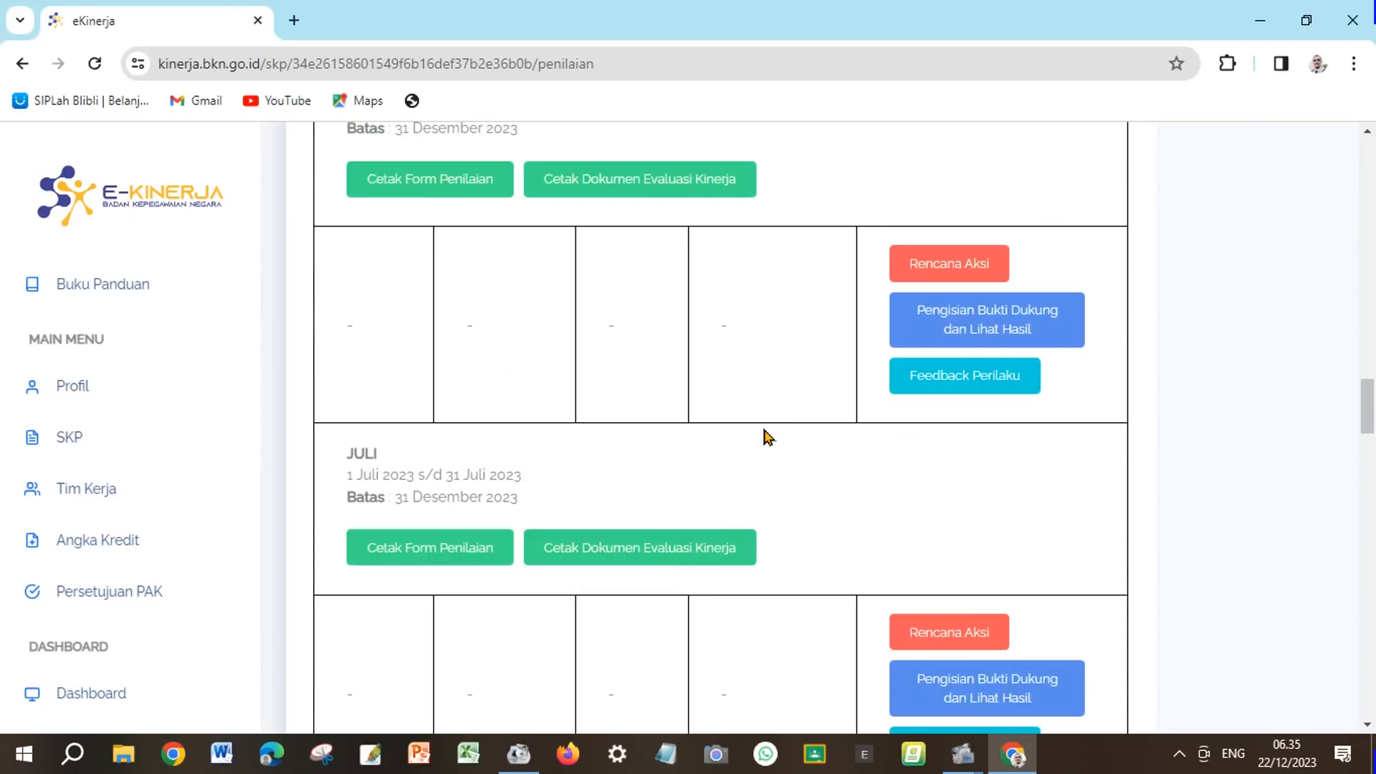
{"action": "scroll", "coordinate": [768, 438], "scroll_direction": "down", "scroll_amount": 15}
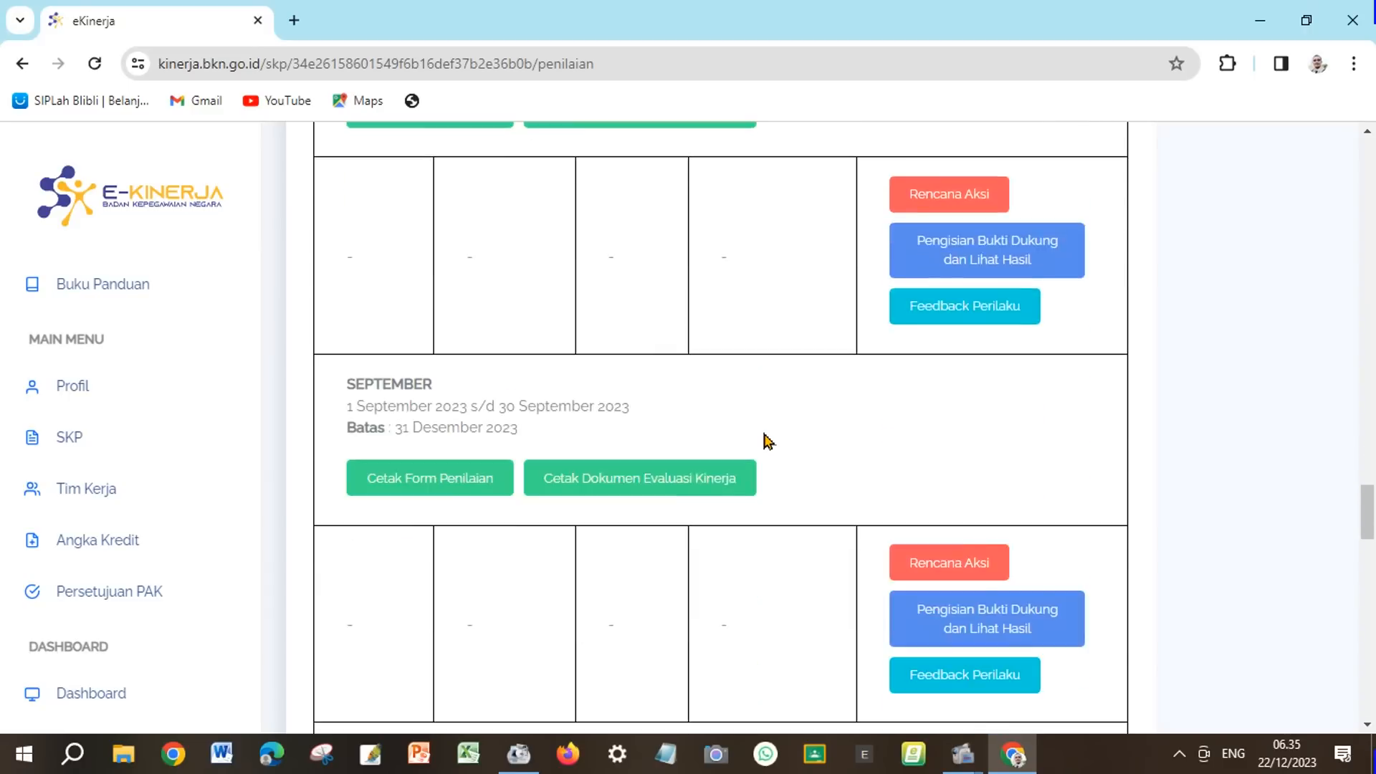
{"action": "scroll", "coordinate": [767, 440], "scroll_direction": "down", "scroll_amount": 15}
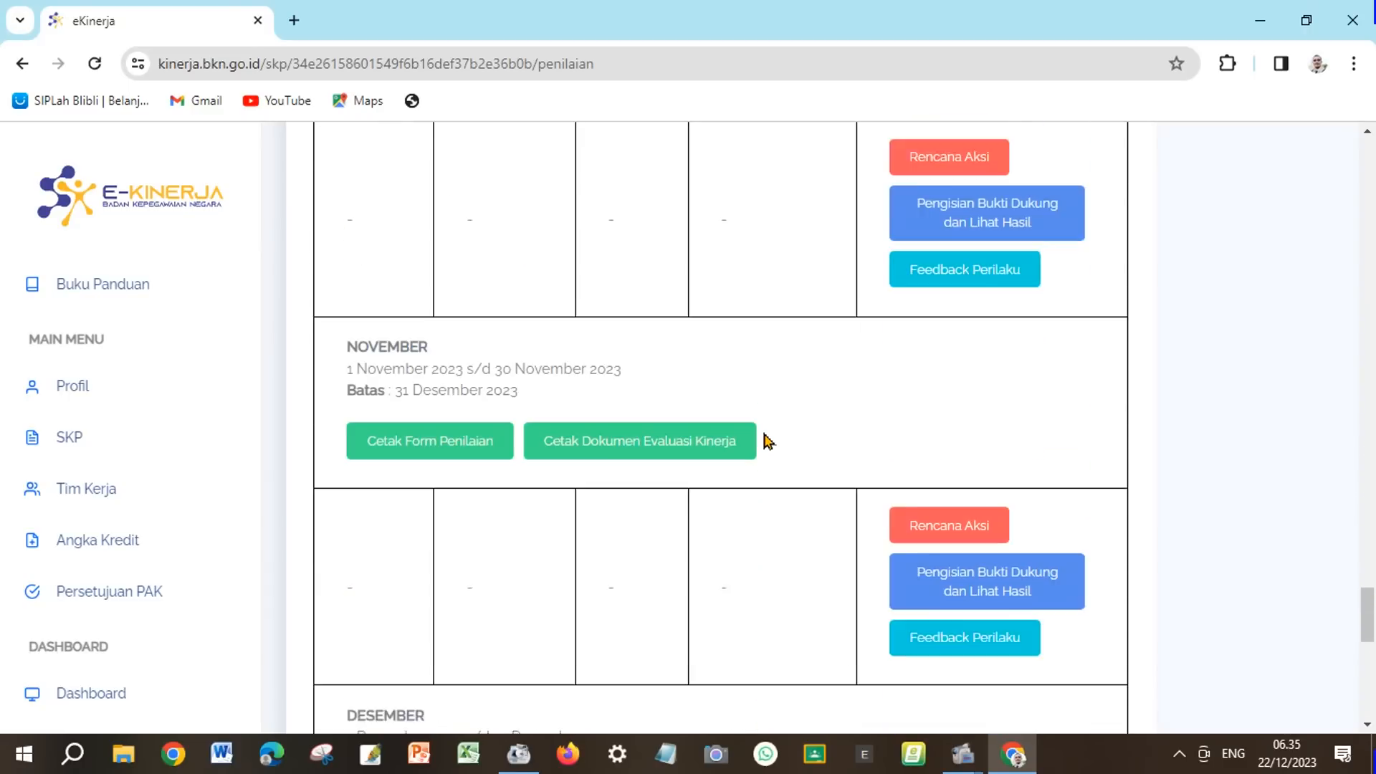
{"action": "scroll", "coordinate": [768, 440], "scroll_direction": "down", "scroll_amount": 5}
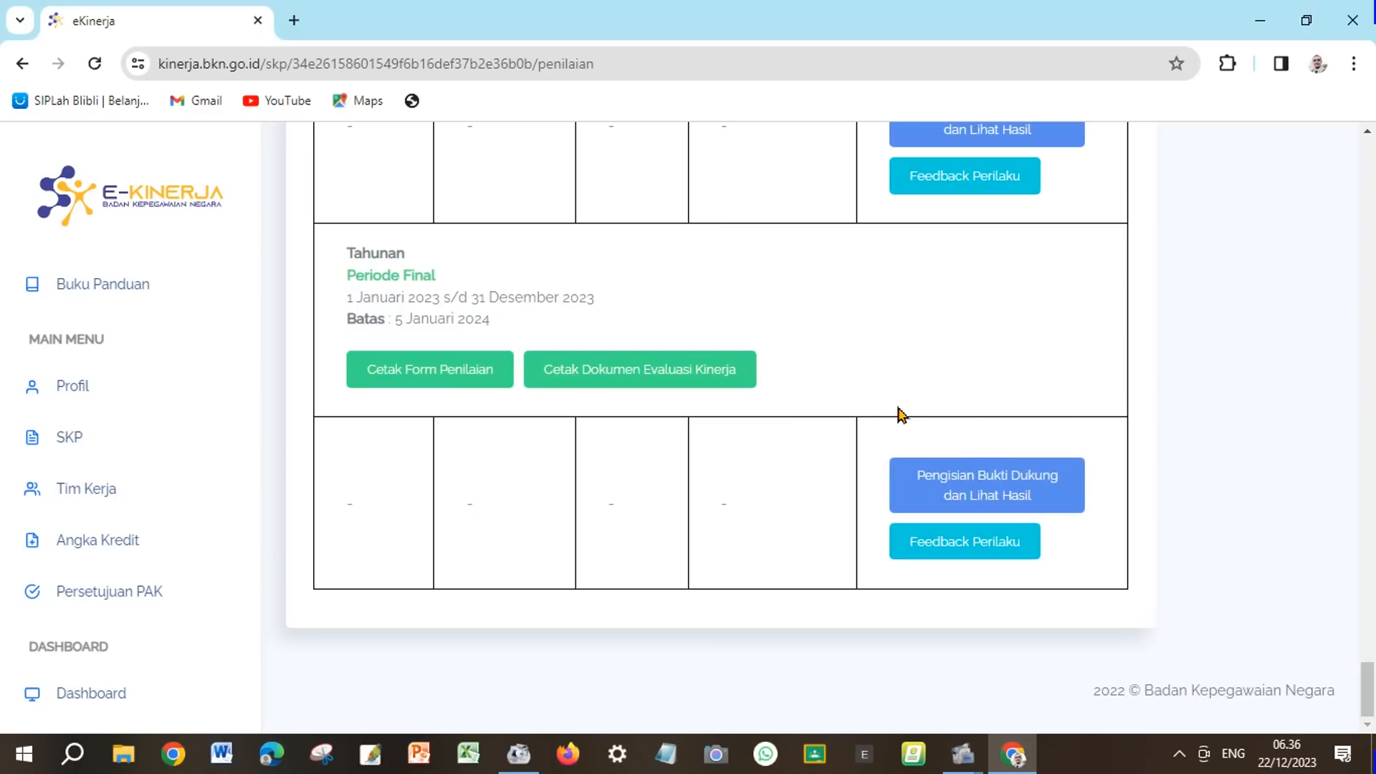
{"action": "scroll", "coordinate": [905, 405], "scroll_direction": "up", "scroll_amount": 3}
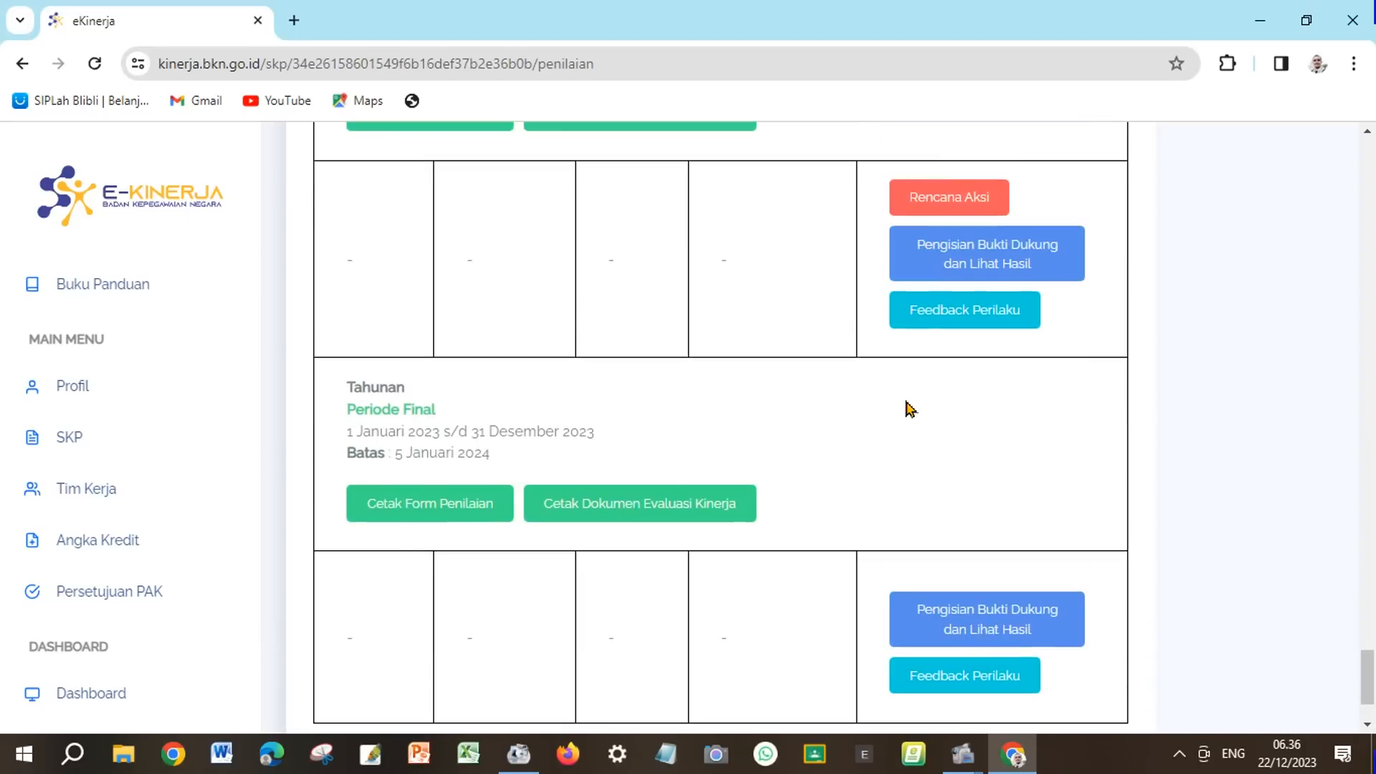
{"action": "scroll", "coordinate": [867, 412], "scroll_direction": "up", "scroll_amount": 1}
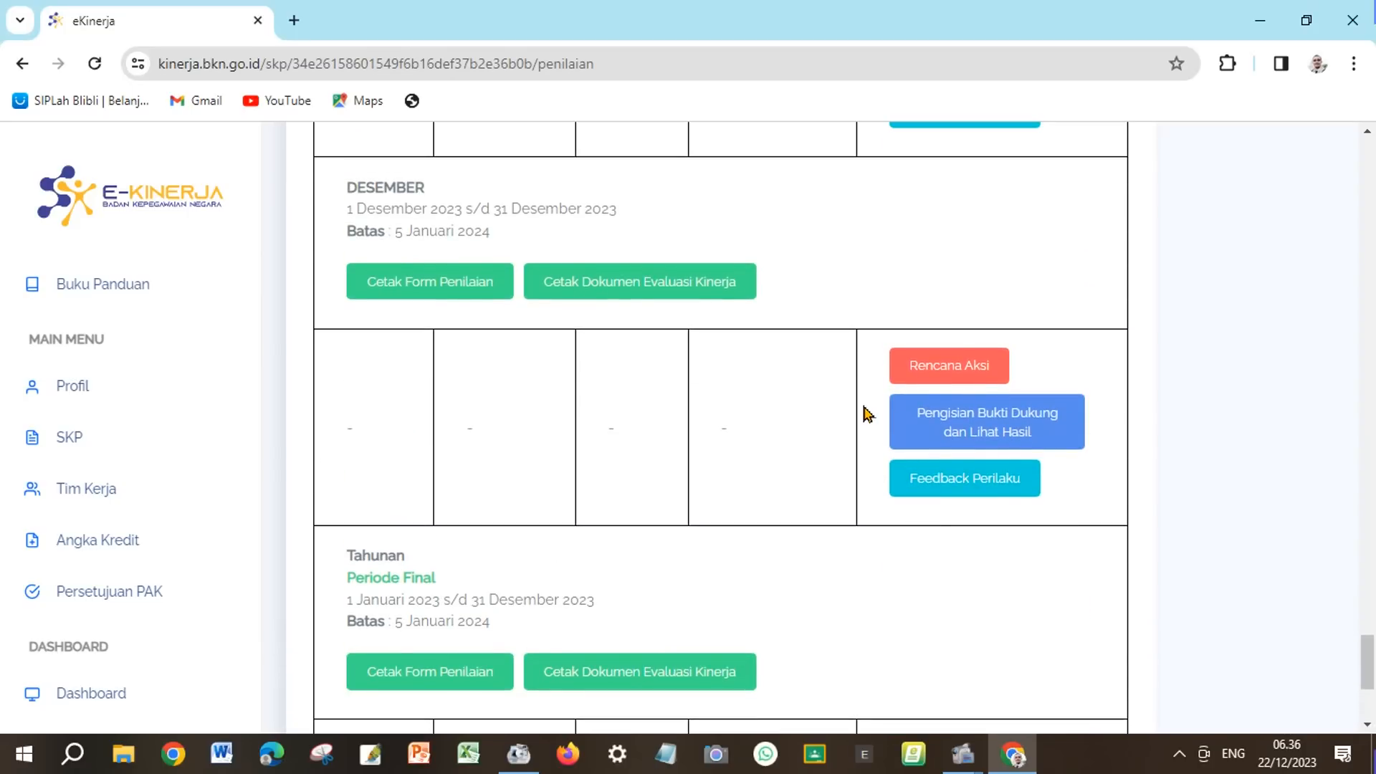
{"action": "scroll", "coordinate": [867, 414], "scroll_direction": "up", "scroll_amount": 5}
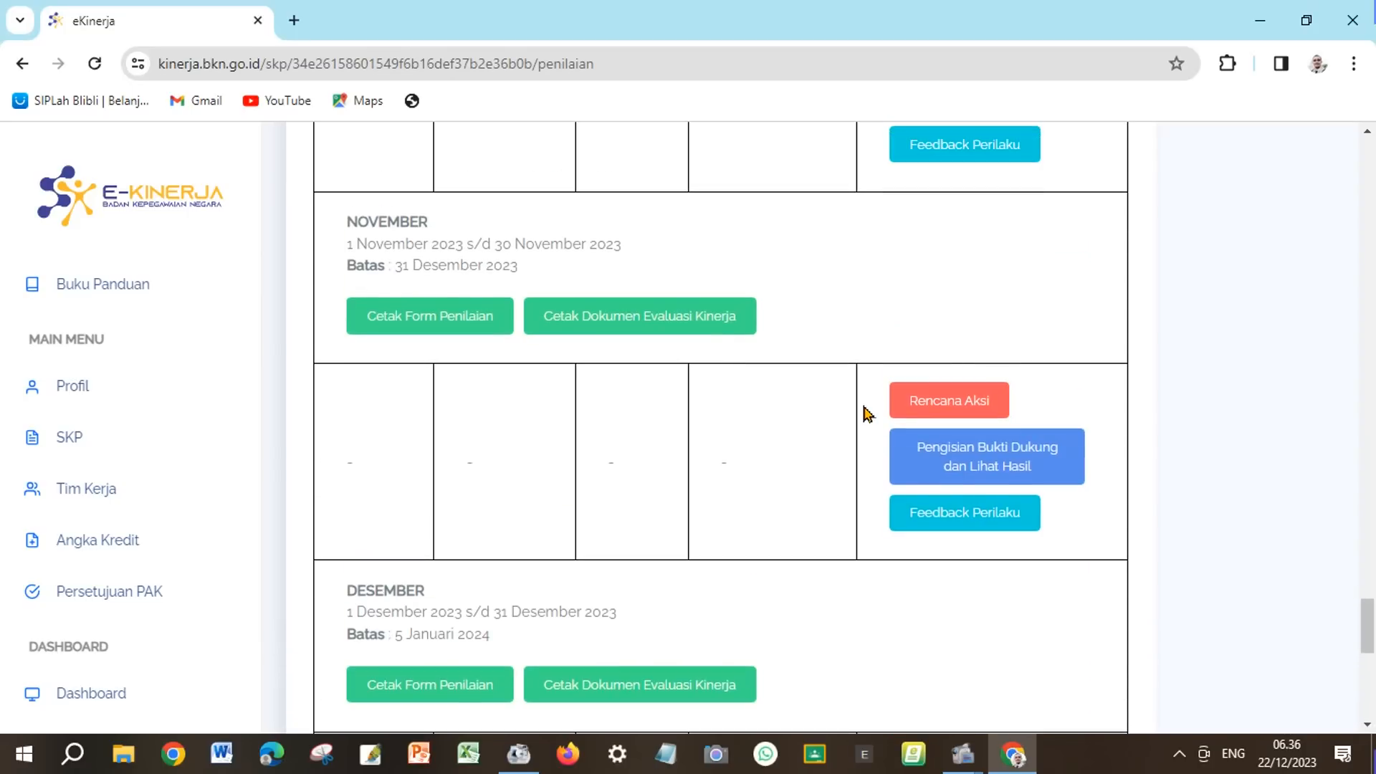
Step: Open the supporting evidence form for the Tahunan final period and view the Bukti Dukung and Realisasi columns of its Hasil Kerja table
{"action": "scroll", "coordinate": [868, 414], "scroll_direction": "down", "scroll_amount": 2}
{"action": "scroll", "coordinate": [865, 415], "scroll_direction": "down", "scroll_amount": 5}
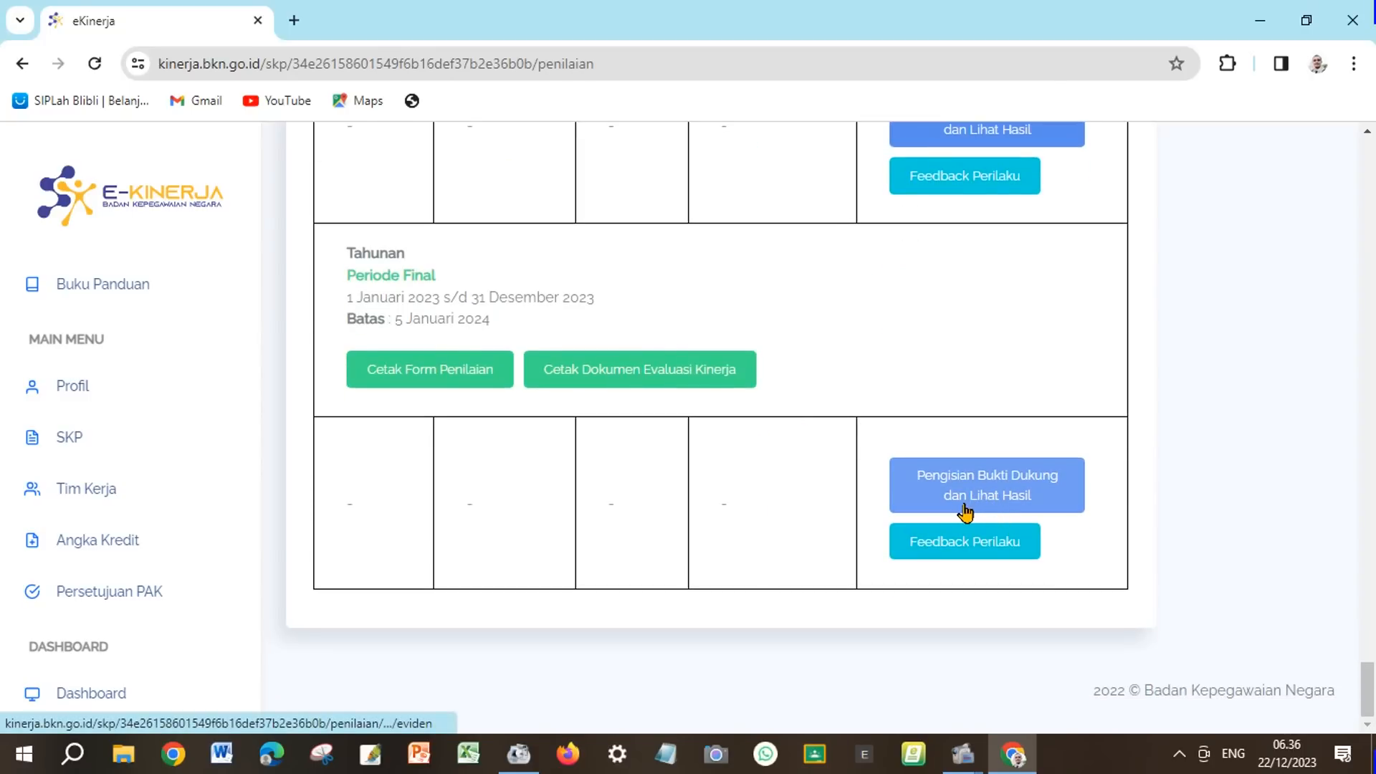
{"action": "left_click", "coordinate": [992, 492]}
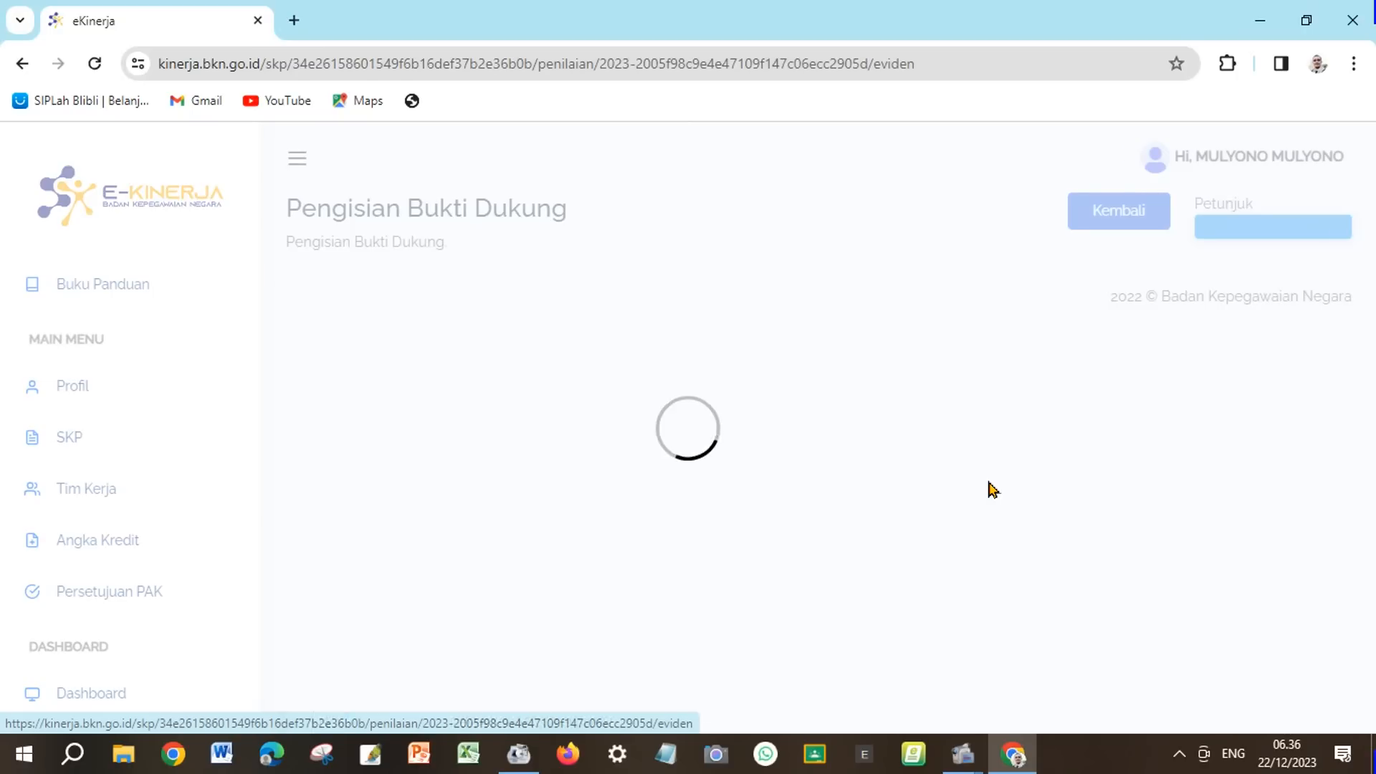
{"action": "scroll", "coordinate": [993, 490], "scroll_direction": "down", "scroll_amount": 2}
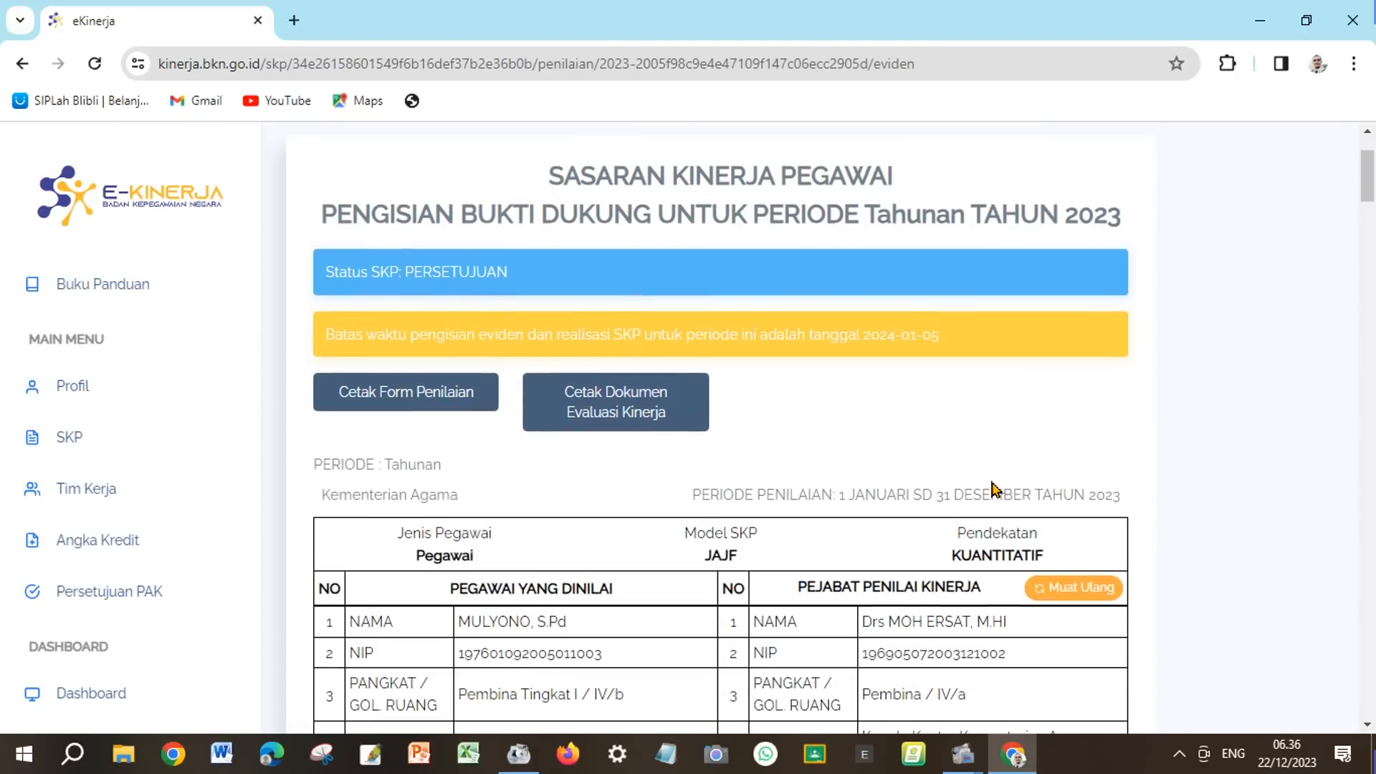
{"action": "scroll", "coordinate": [995, 487], "scroll_direction": "up", "scroll_amount": 1}
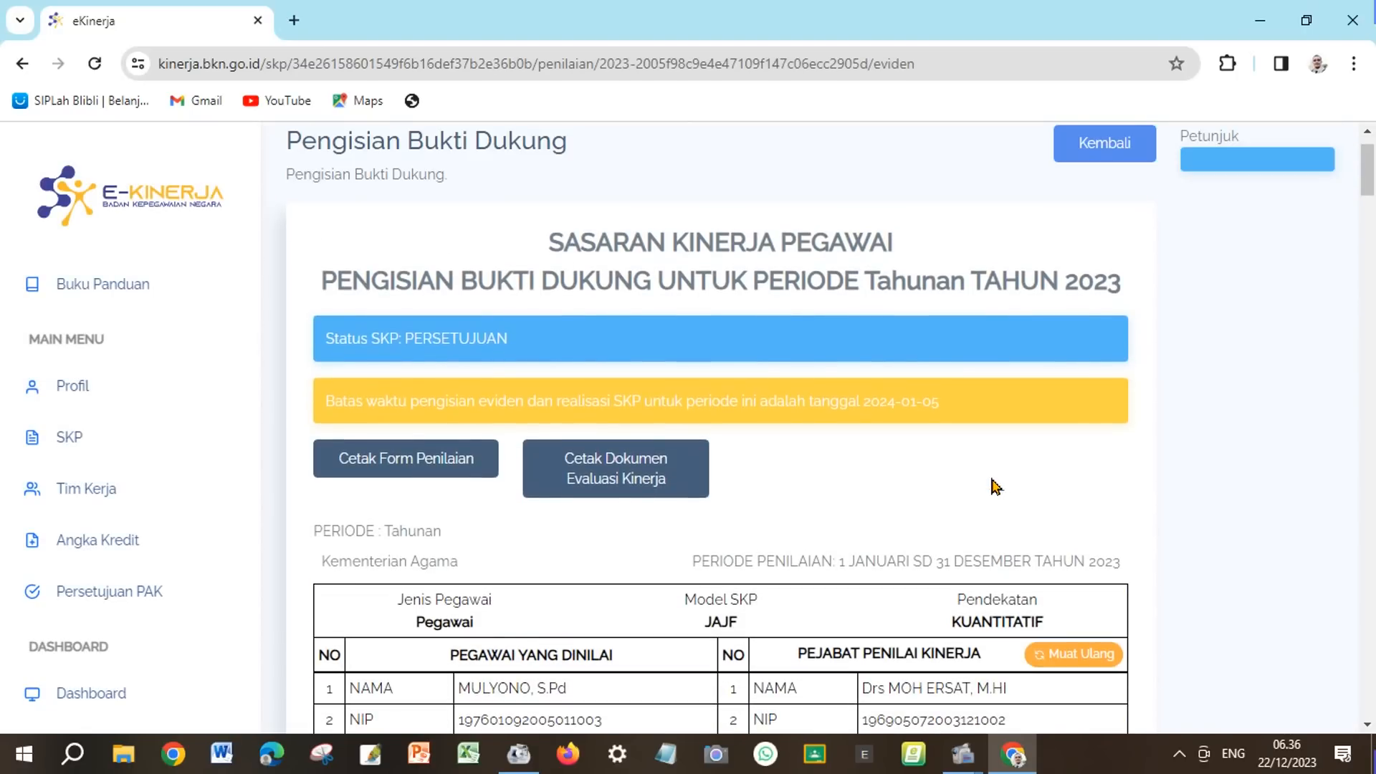
{"action": "scroll", "coordinate": [994, 487], "scroll_direction": "down", "scroll_amount": 6}
{"action": "scroll", "coordinate": [994, 487], "scroll_direction": "down", "scroll_amount": 3}
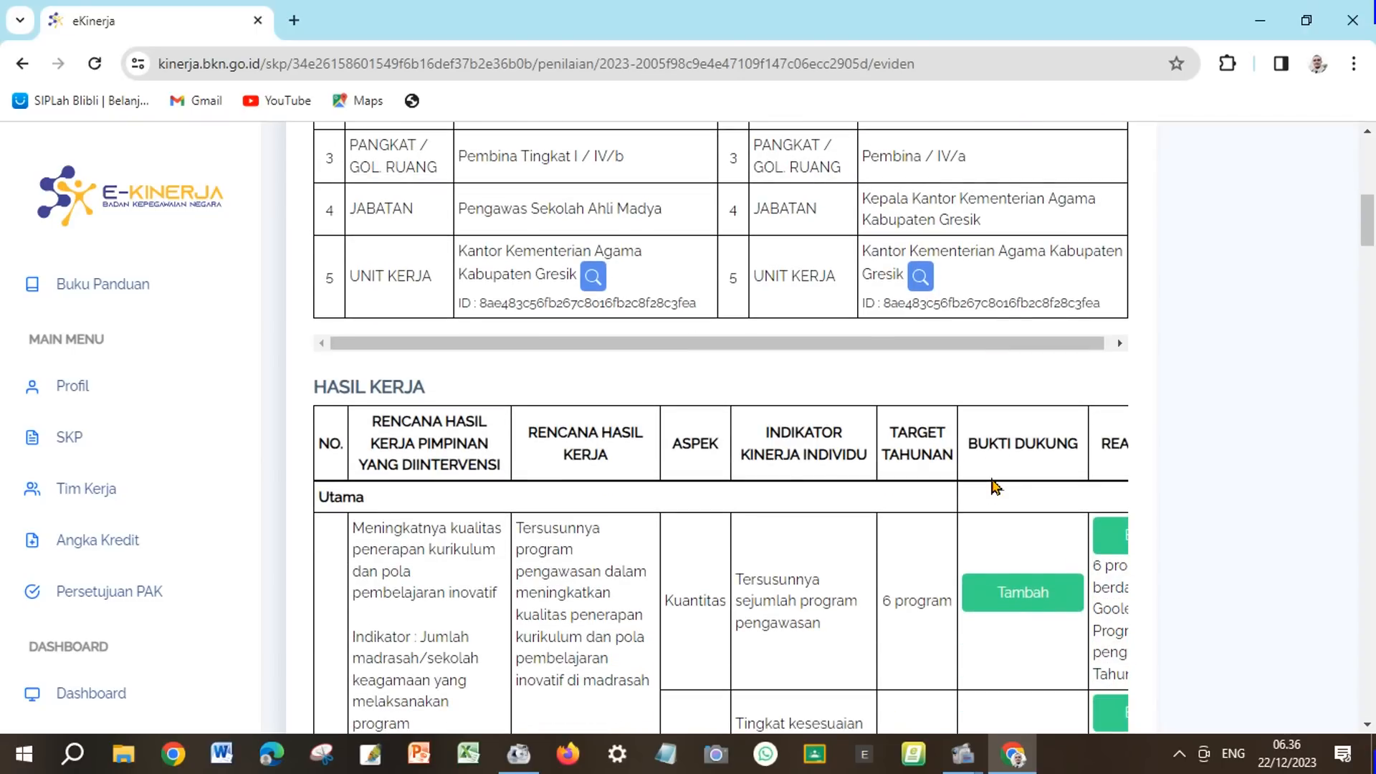
{"action": "scroll", "coordinate": [995, 488], "scroll_direction": "down", "scroll_amount": 1}
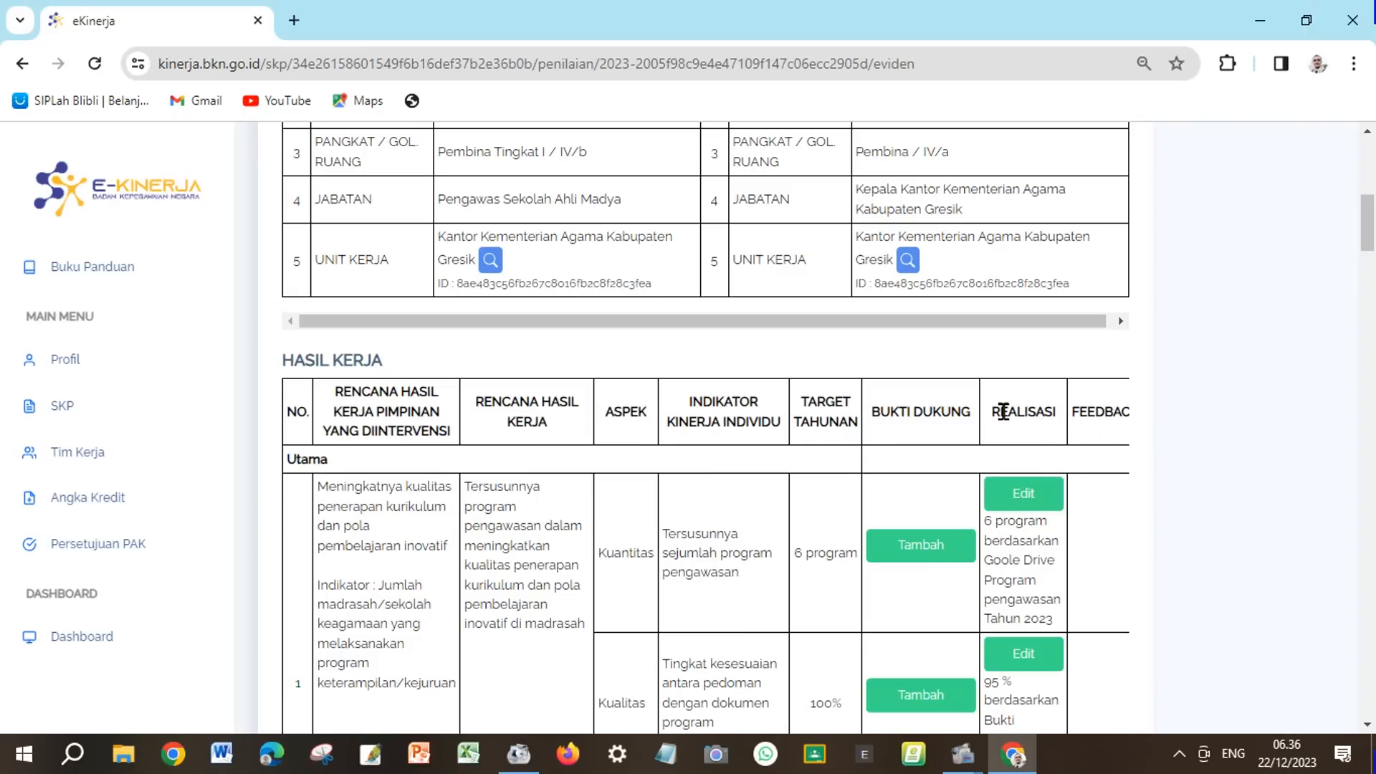
{"action": "scroll", "coordinate": [1004, 412], "scroll_direction": "down", "scroll_amount": 1}
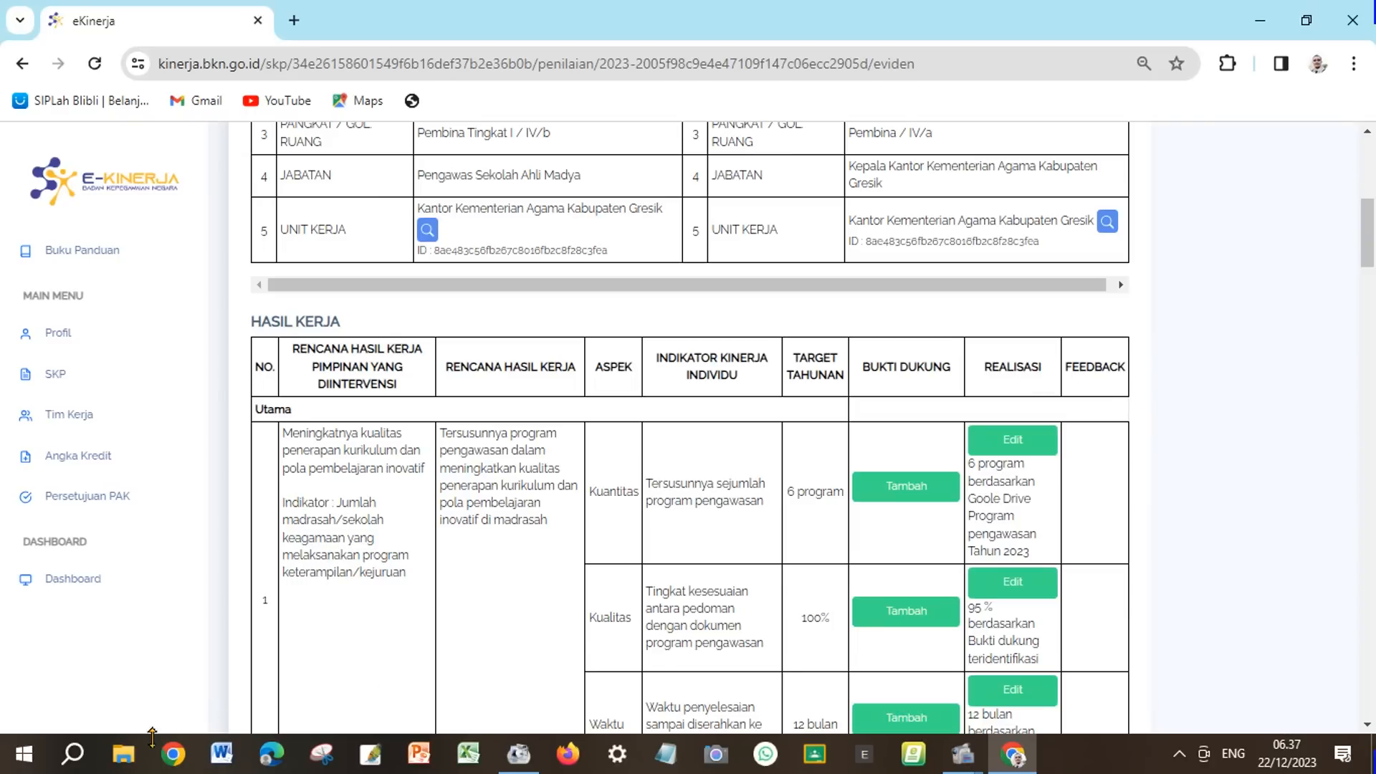
Step: Switch to File Explorer and open the SKP 2023 E Kinerja workbook from the SKP 2023 folder on DATA (E:)
{"action": "left_click", "coordinate": [126, 760]}
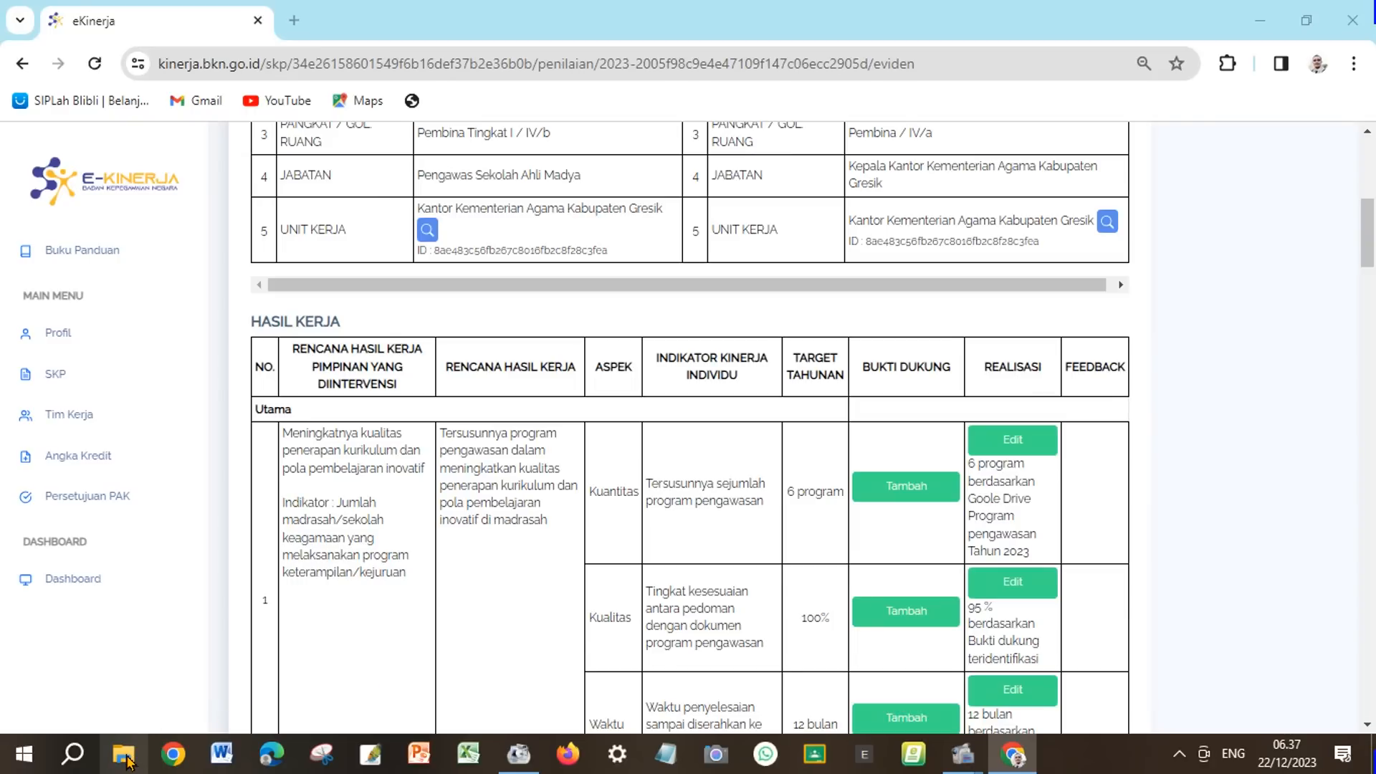
{"action": "left_click", "coordinate": [149, 510]}
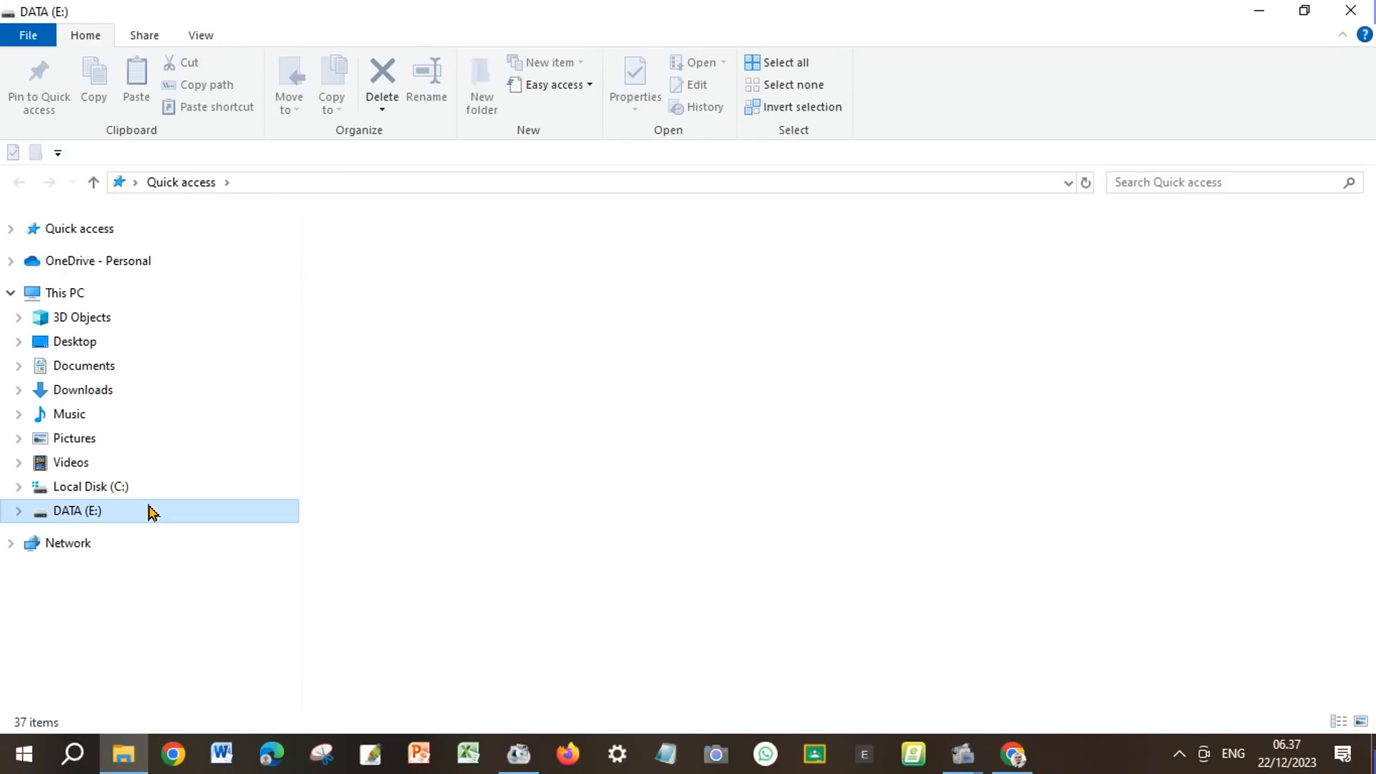
{"action": "double_click", "coordinate": [1047, 328]}
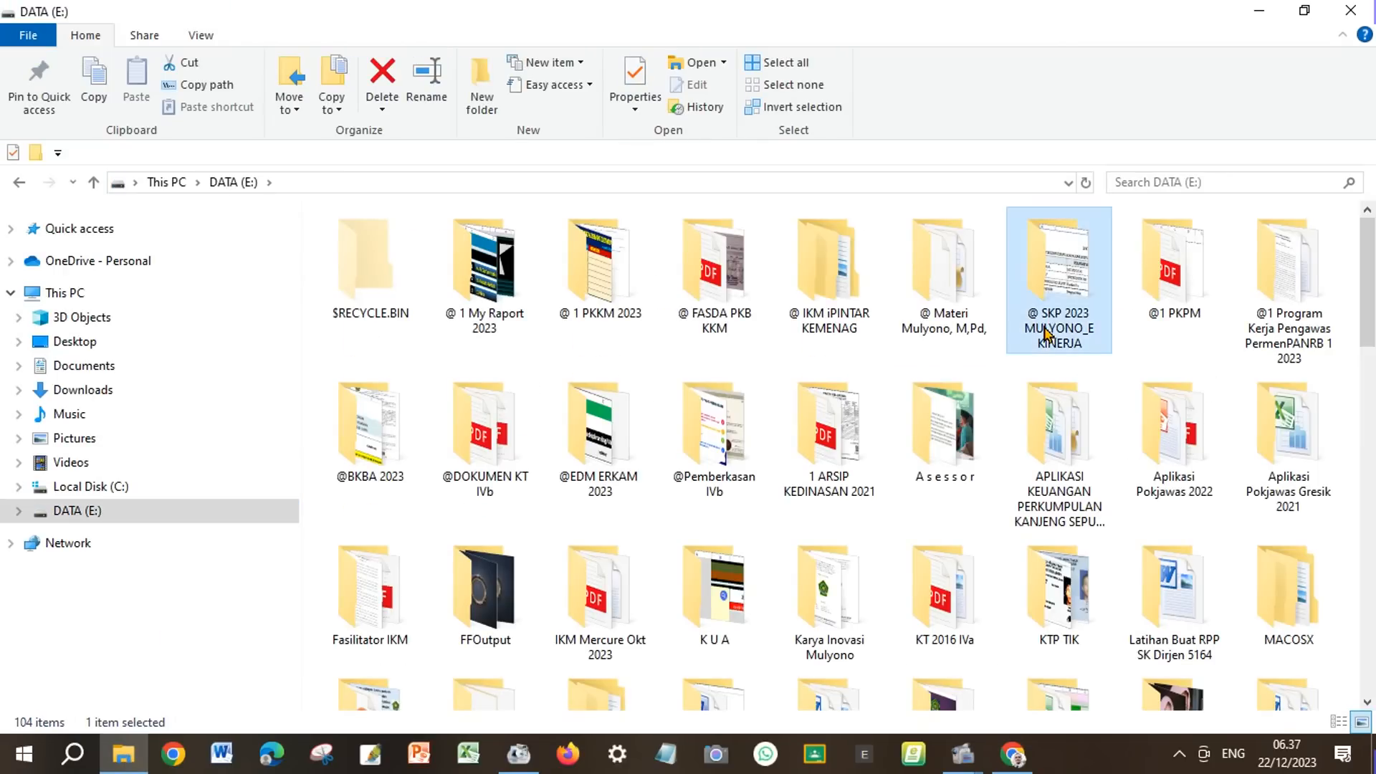
{"action": "double_click", "coordinate": [767, 358]}
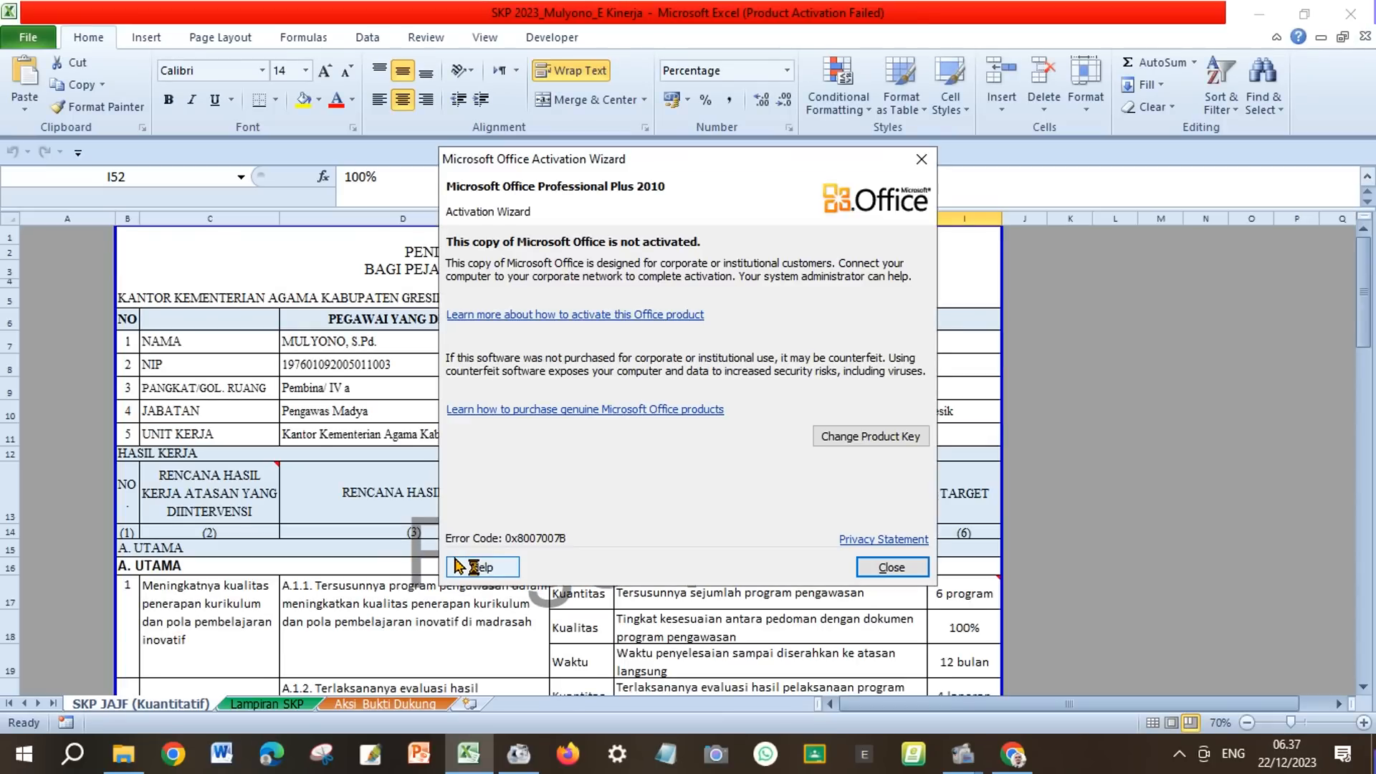
Step: Dismiss the Office activation wizard and review the performance plans, indicators and targets on the SKP JAJF (Kuantitatif) sheet
{"action": "left_click", "coordinate": [876, 570]}
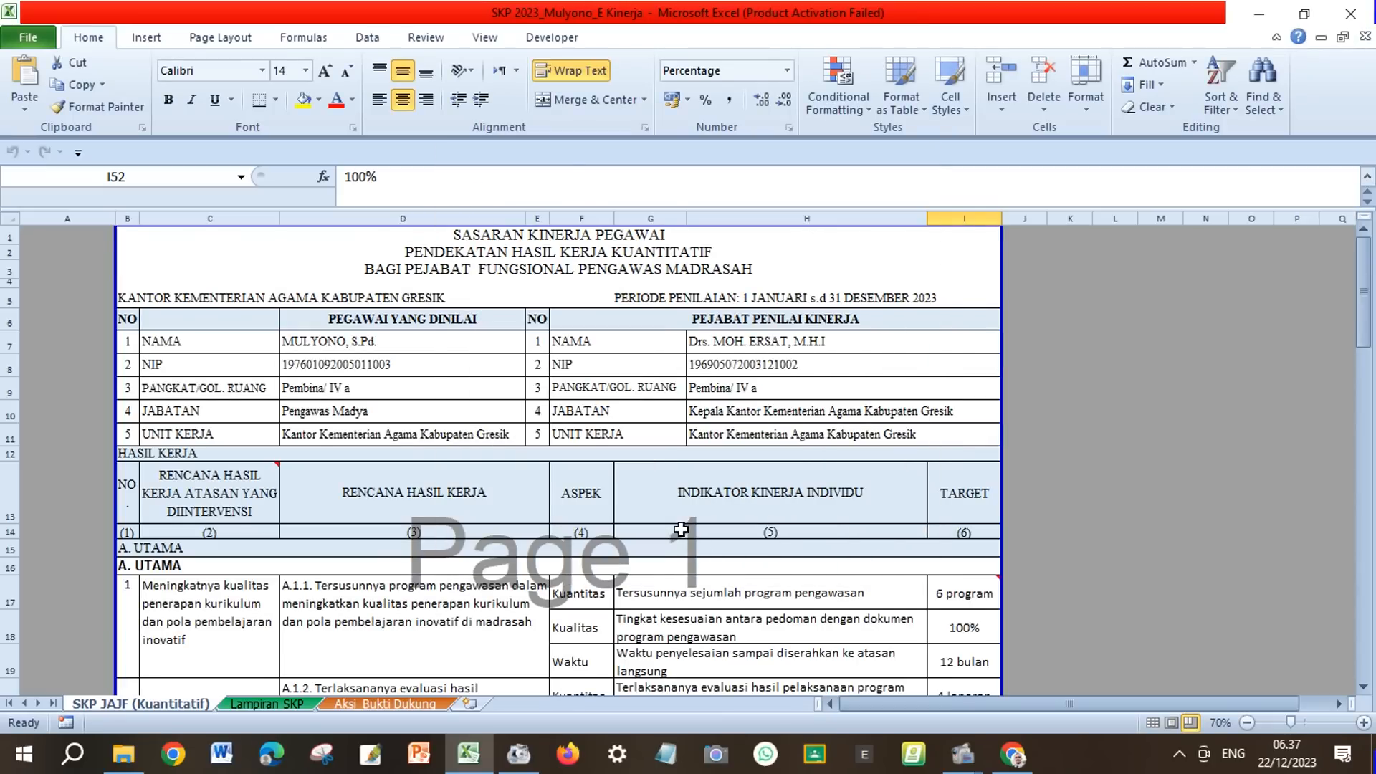
{"action": "scroll", "coordinate": [567, 531], "scroll_direction": "down", "scroll_amount": 3}
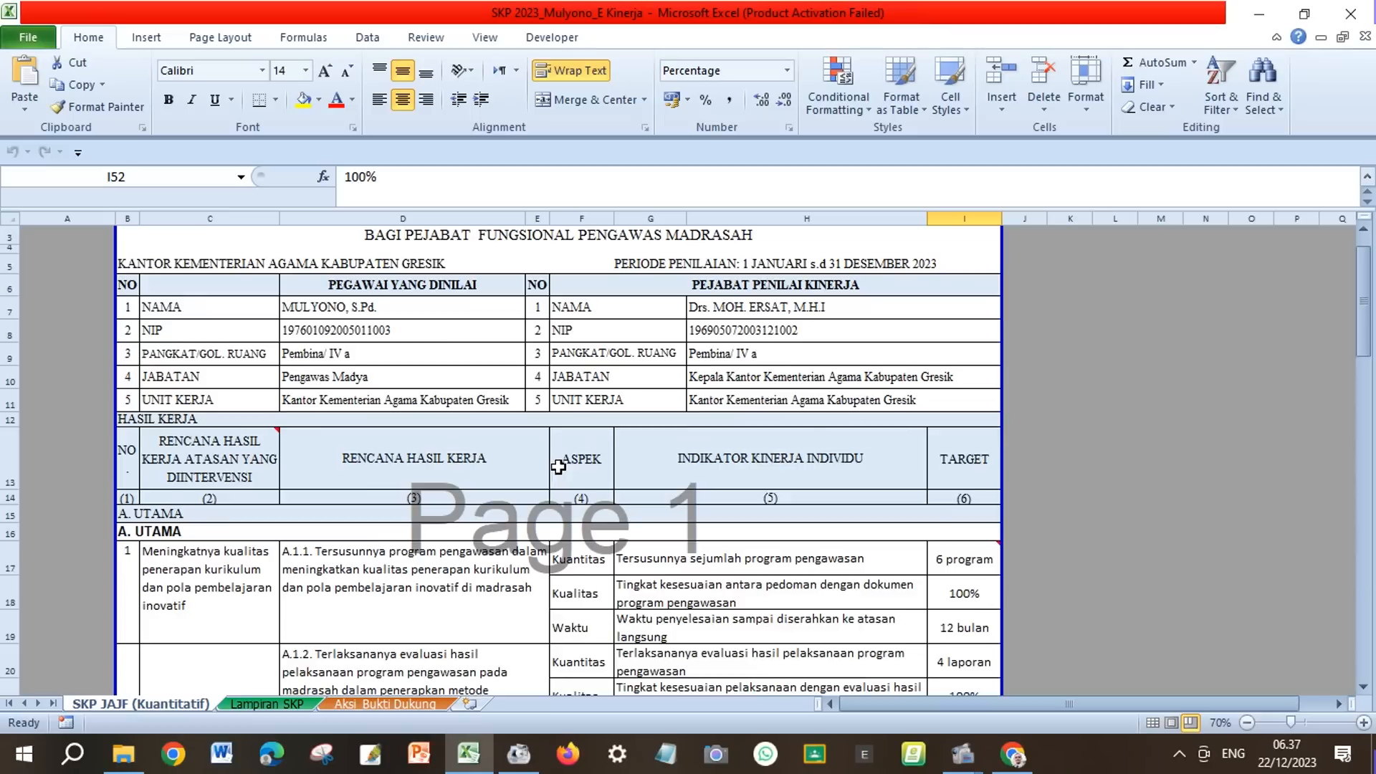
{"action": "scroll", "coordinate": [809, 516], "scroll_direction": "down", "scroll_amount": 3}
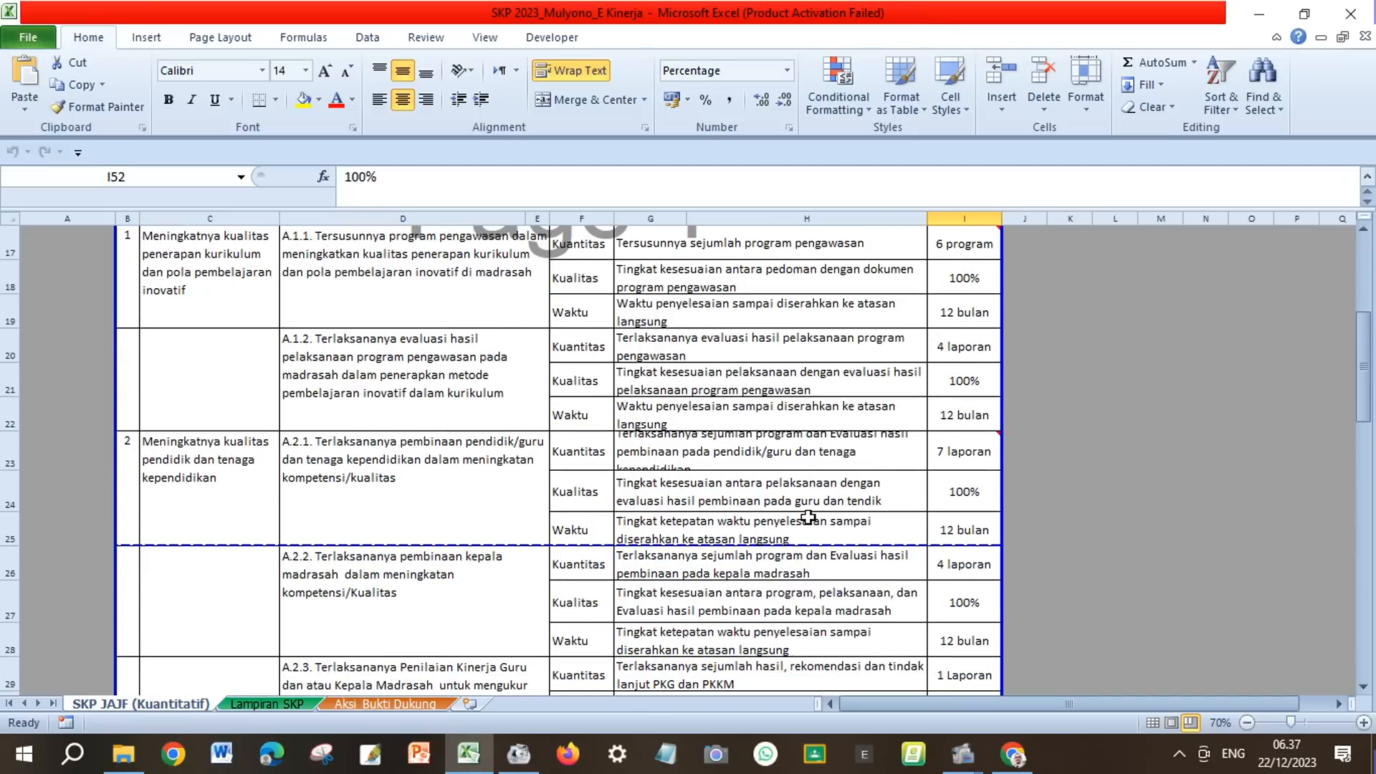
Step: Open the Aksi_Bukti Dukung sheet and view its annual realisation and supporting evidence table
{"action": "left_click", "coordinate": [298, 709]}
{"action": "left_click", "coordinate": [354, 706]}
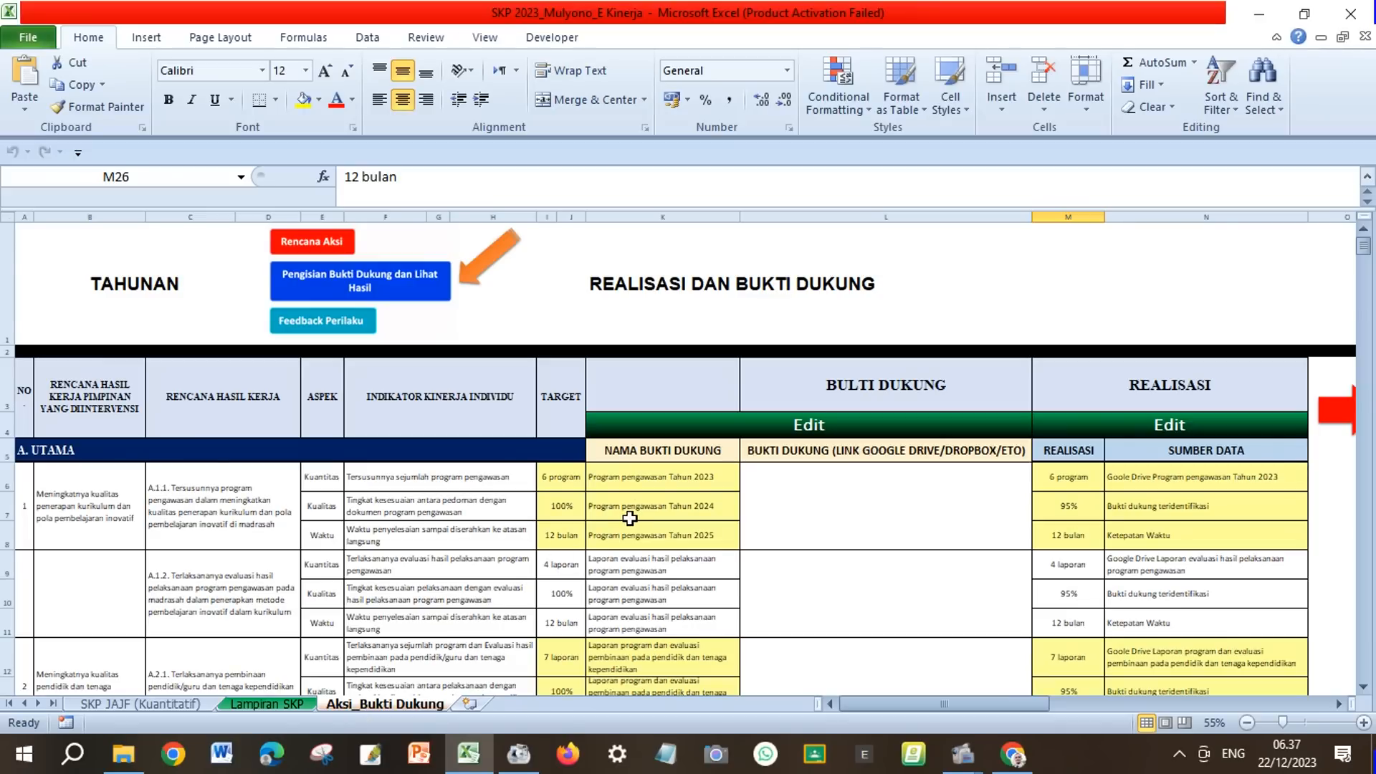
{"action": "scroll", "coordinate": [697, 495], "scroll_direction": "down", "scroll_amount": 1}
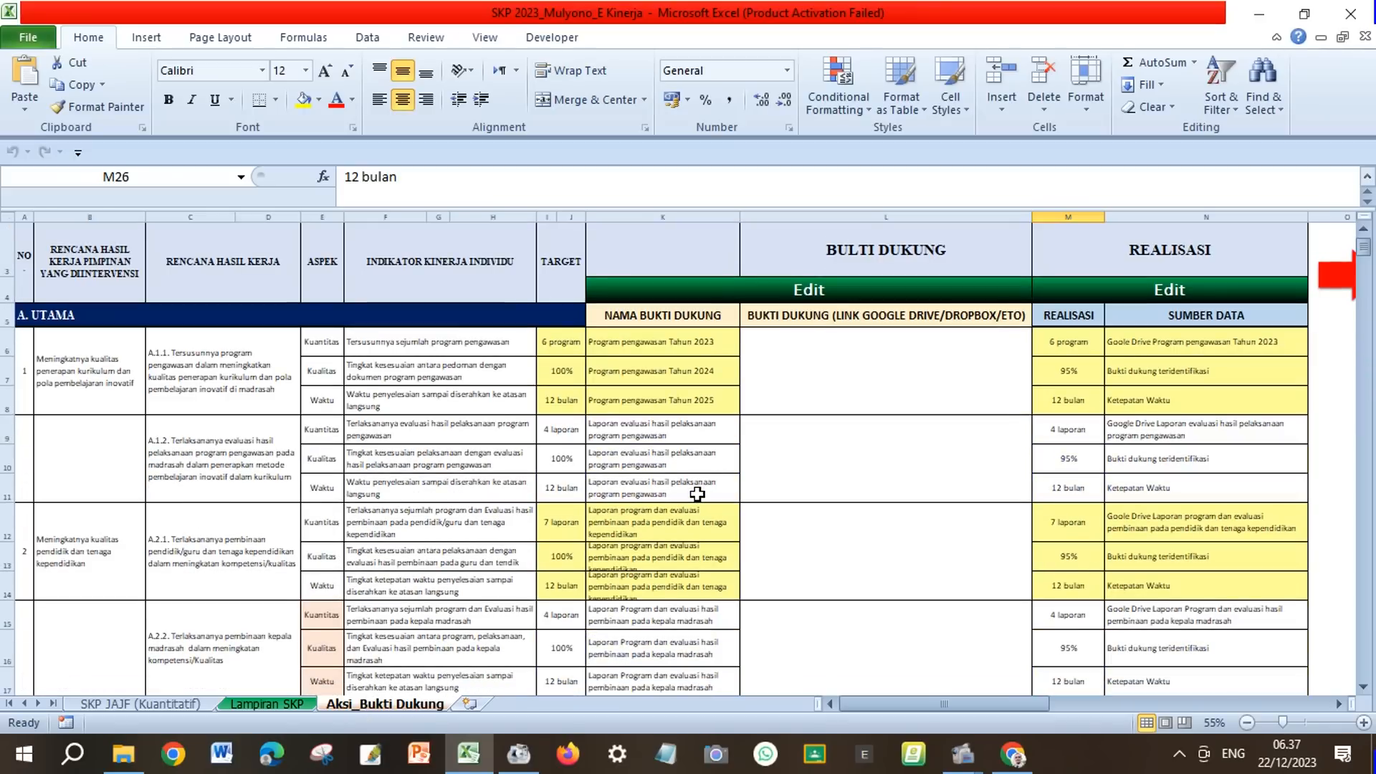
{"action": "scroll", "coordinate": [698, 495], "scroll_direction": "up", "scroll_amount": 1}
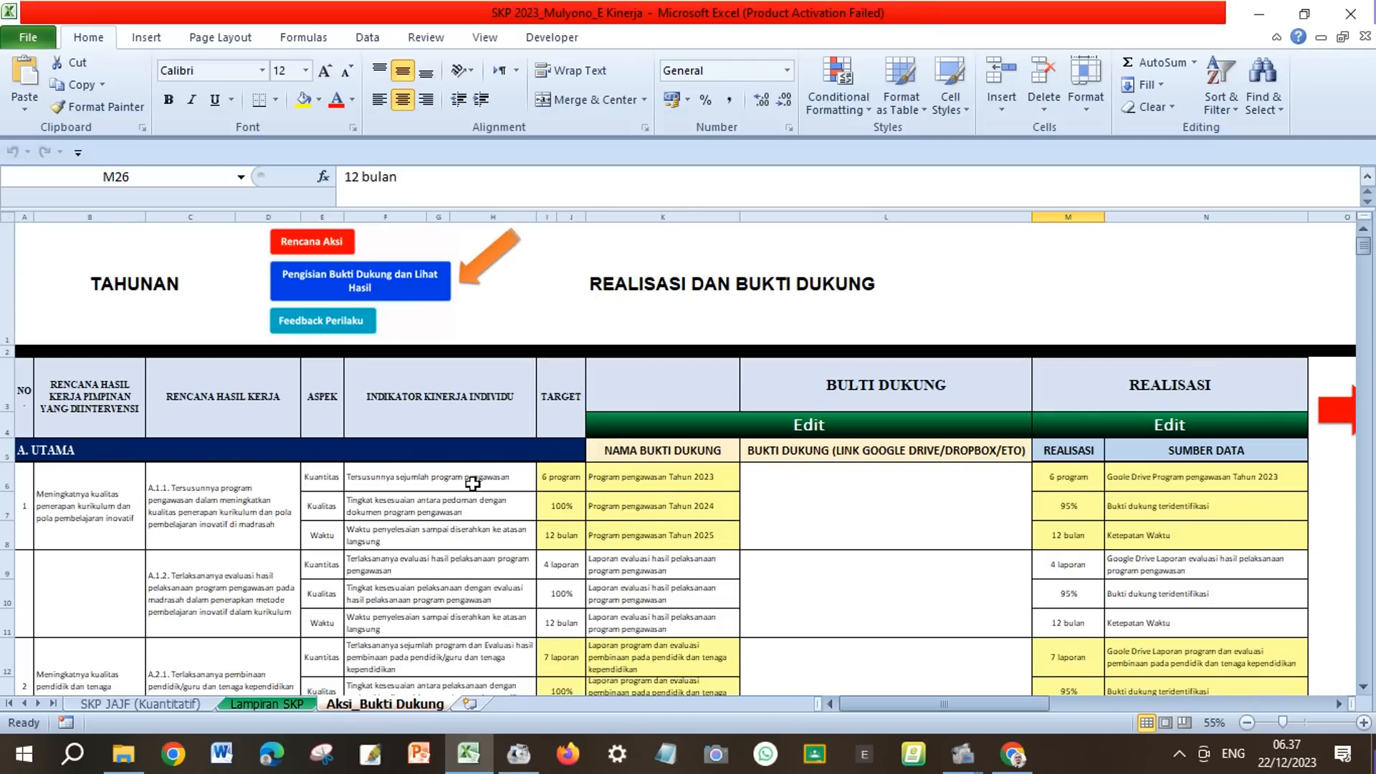
Step: Correct the misspelled supporting evidence heading in cell L3 to BUKTI DUKUNG
{"action": "double_click", "coordinate": [859, 387]}
{"action": "key", "text": "BackSpace"}
{"action": "type", "text": "K"}
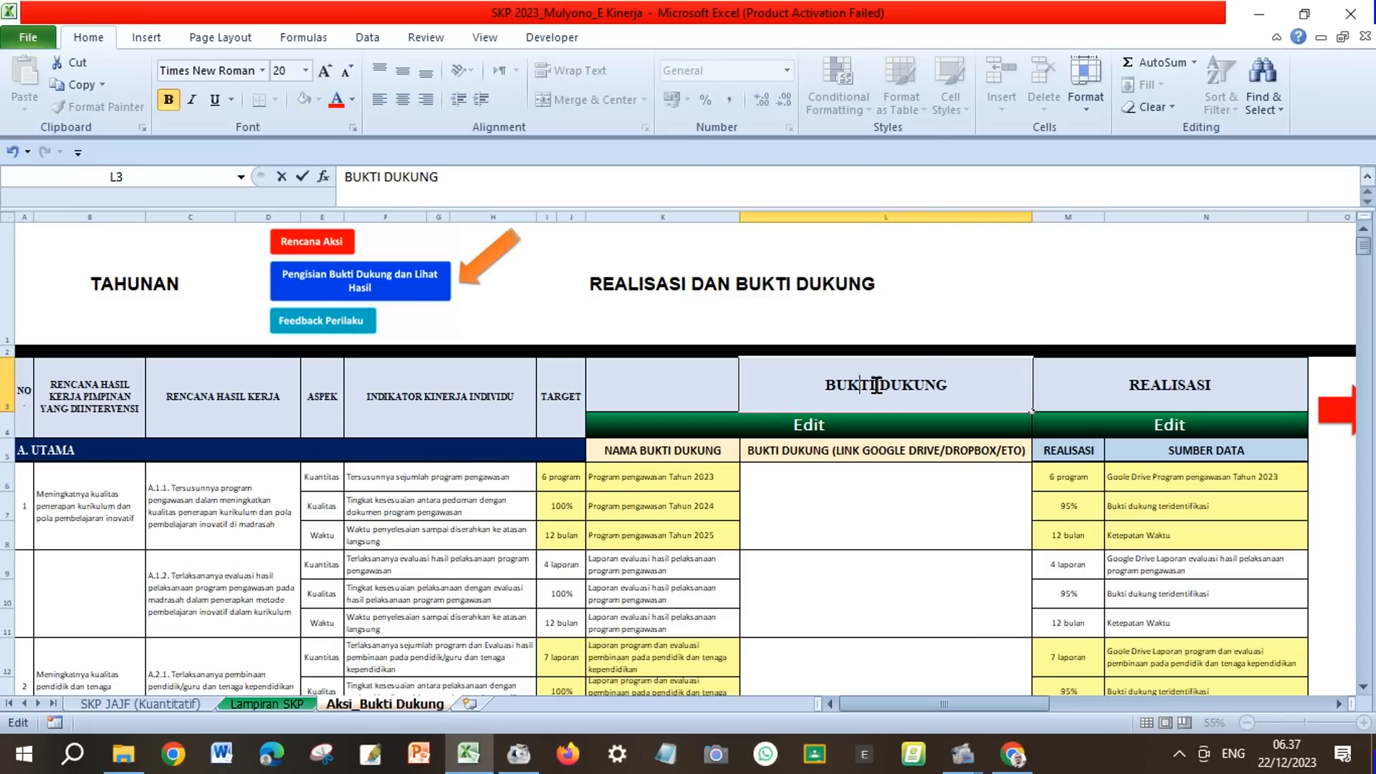
{"action": "key", "text": "Return"}
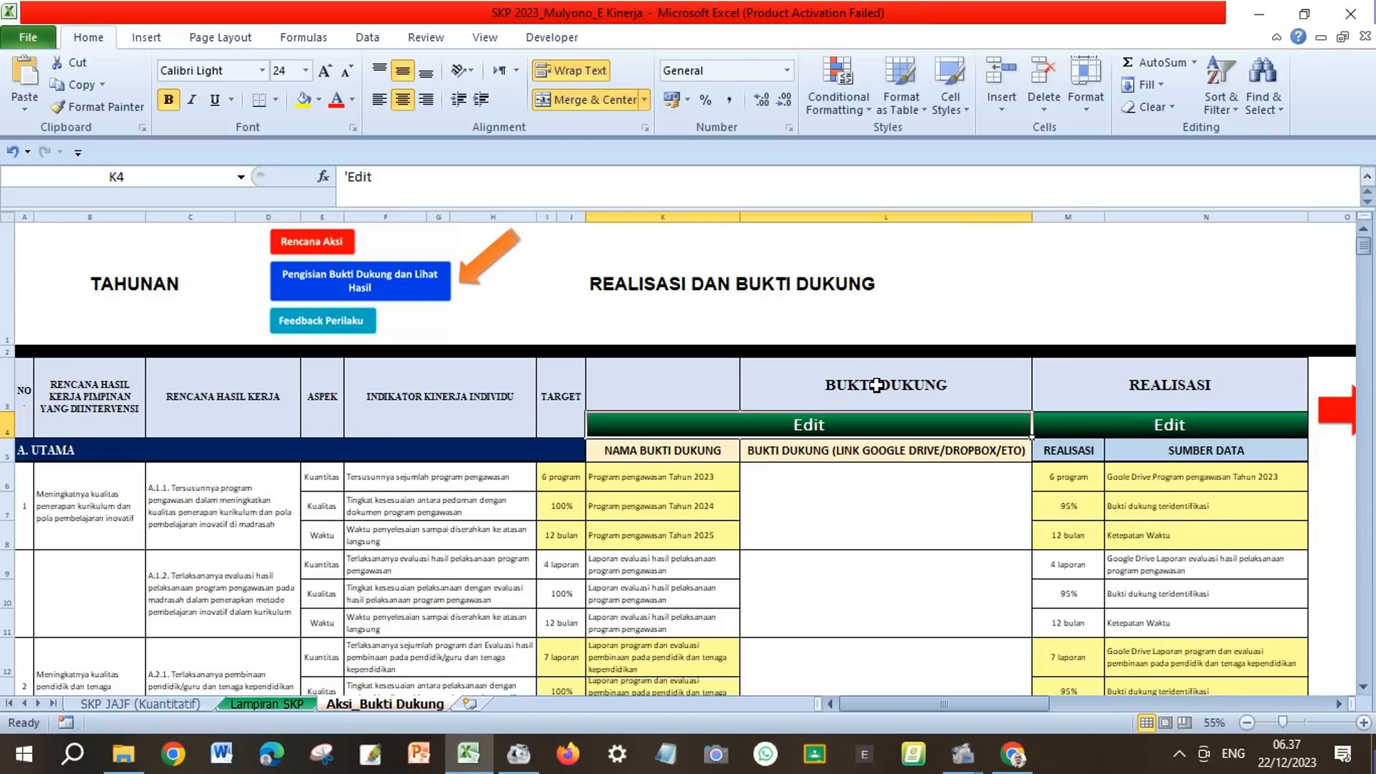
Step: Zoom the sheet to 70% and examine the Realisasi, Indikator Kinerja Individu and Nama Bukti Dukung columns
{"action": "left_click", "coordinate": [1076, 392]}
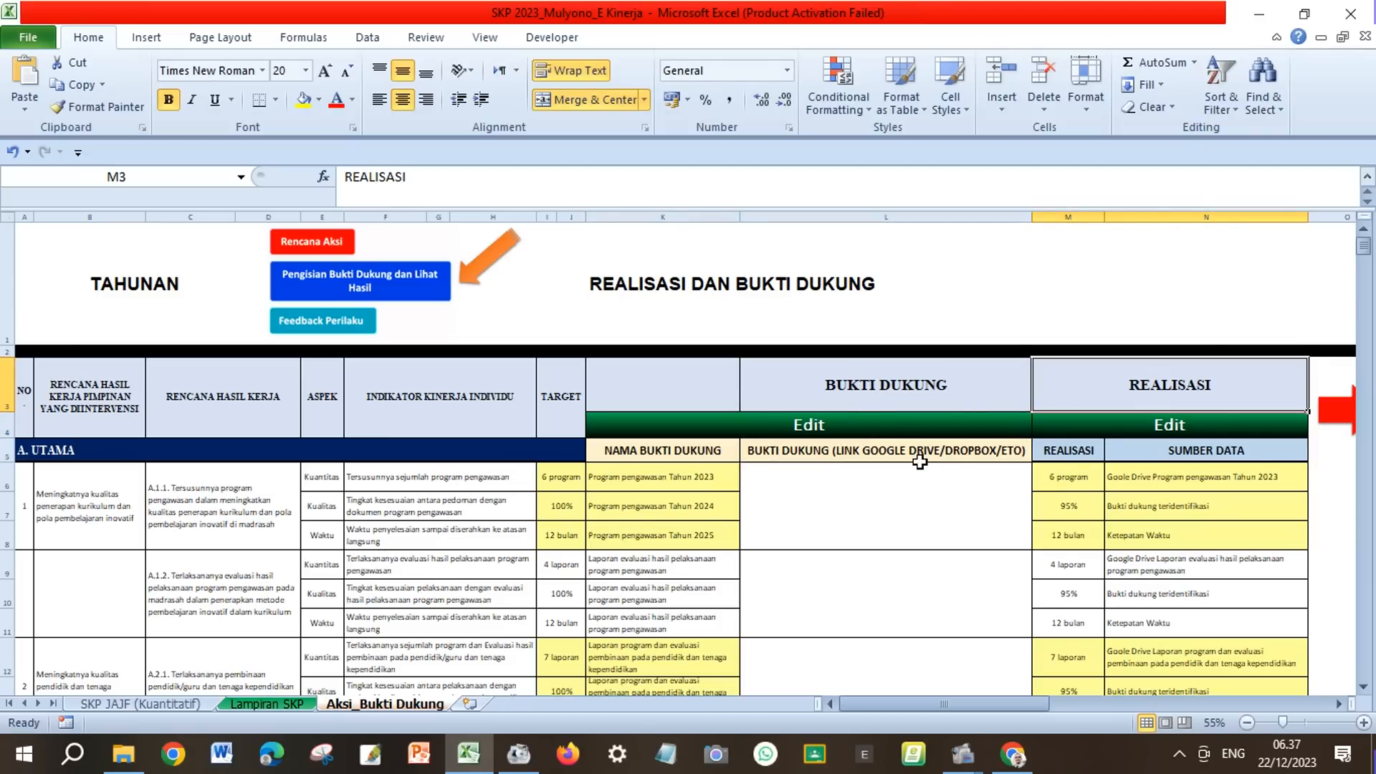
{"action": "scroll", "coordinate": [917, 463], "scroll_direction": "up", "scroll_amount": 2, "text": "ctrl"}
{"action": "scroll", "coordinate": [919, 462], "scroll_direction": "down", "scroll_amount": 1, "text": "ctrl"}
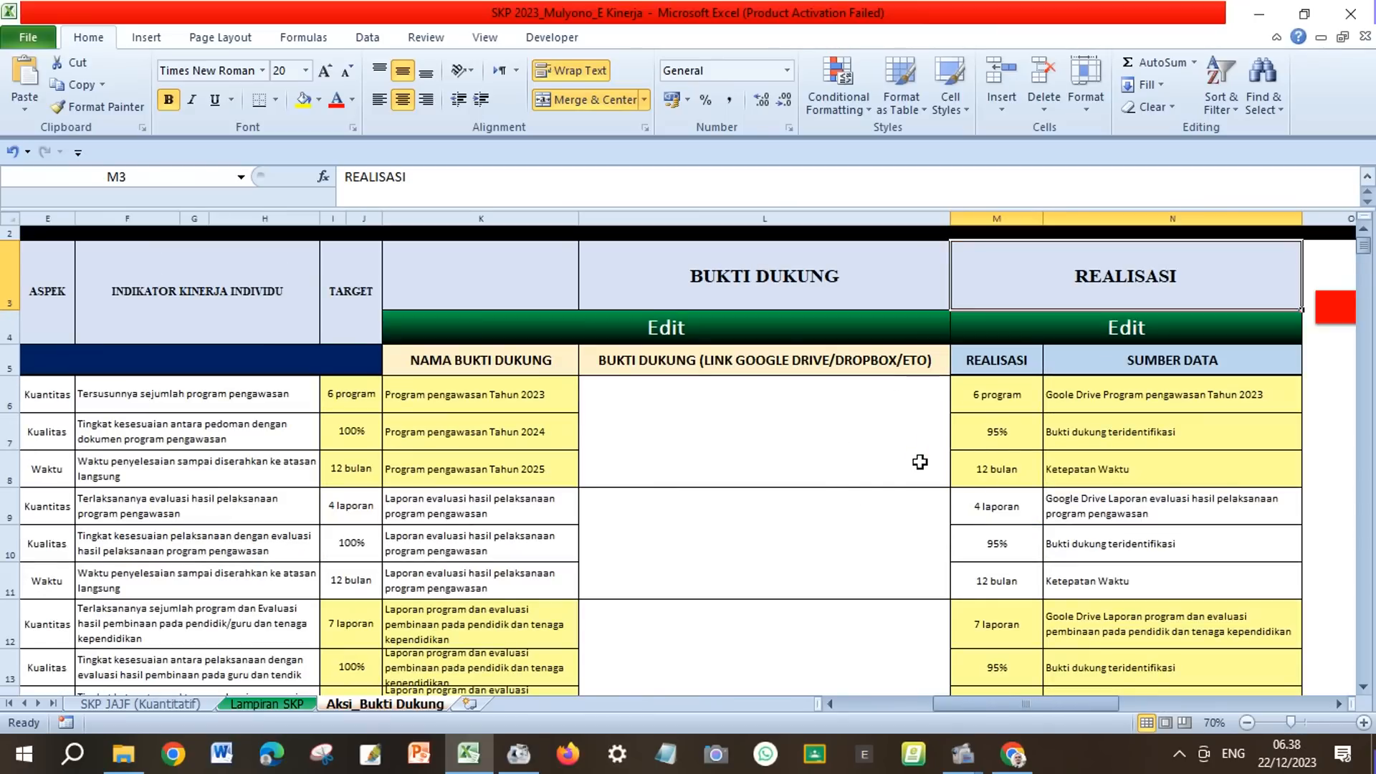
{"action": "left_click", "coordinate": [834, 705]}
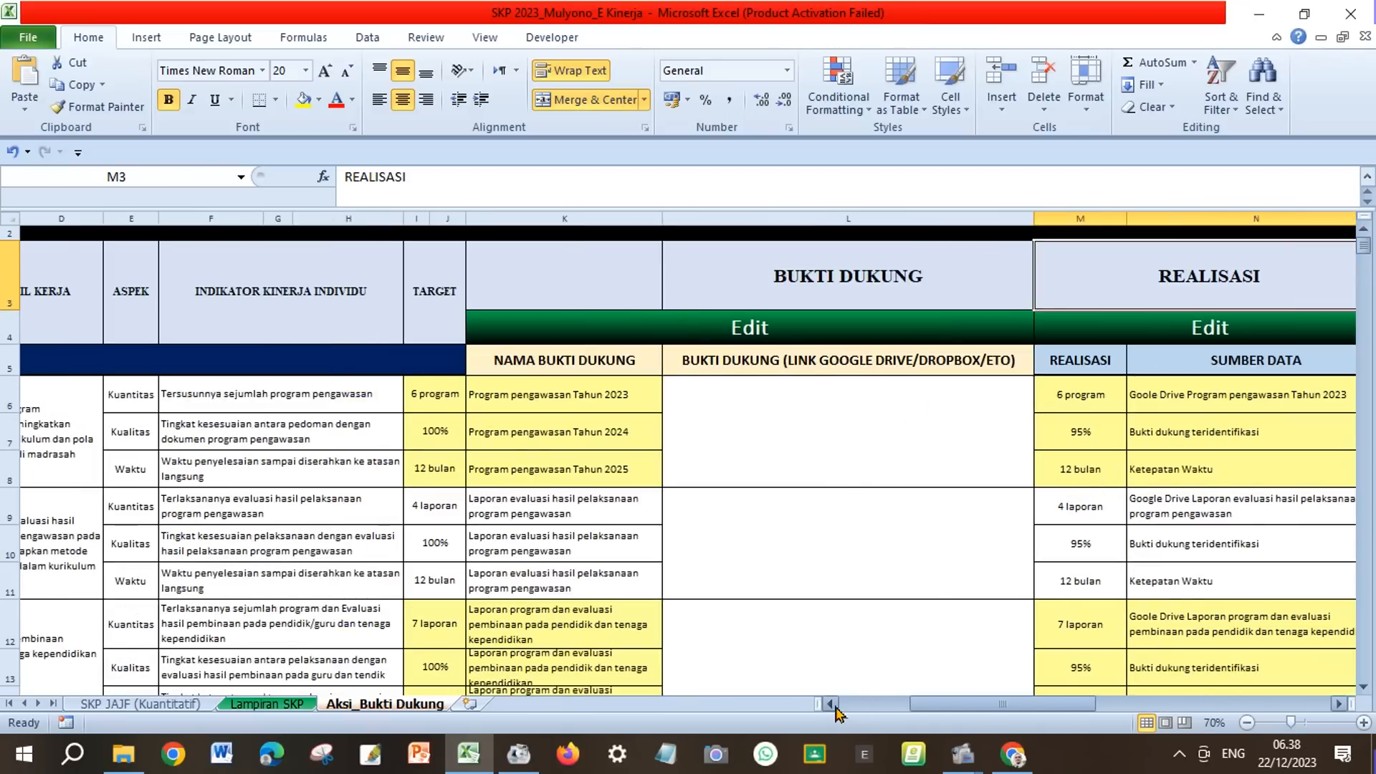
{"action": "left_click", "coordinate": [834, 705]}
{"action": "left_click", "coordinate": [834, 706]}
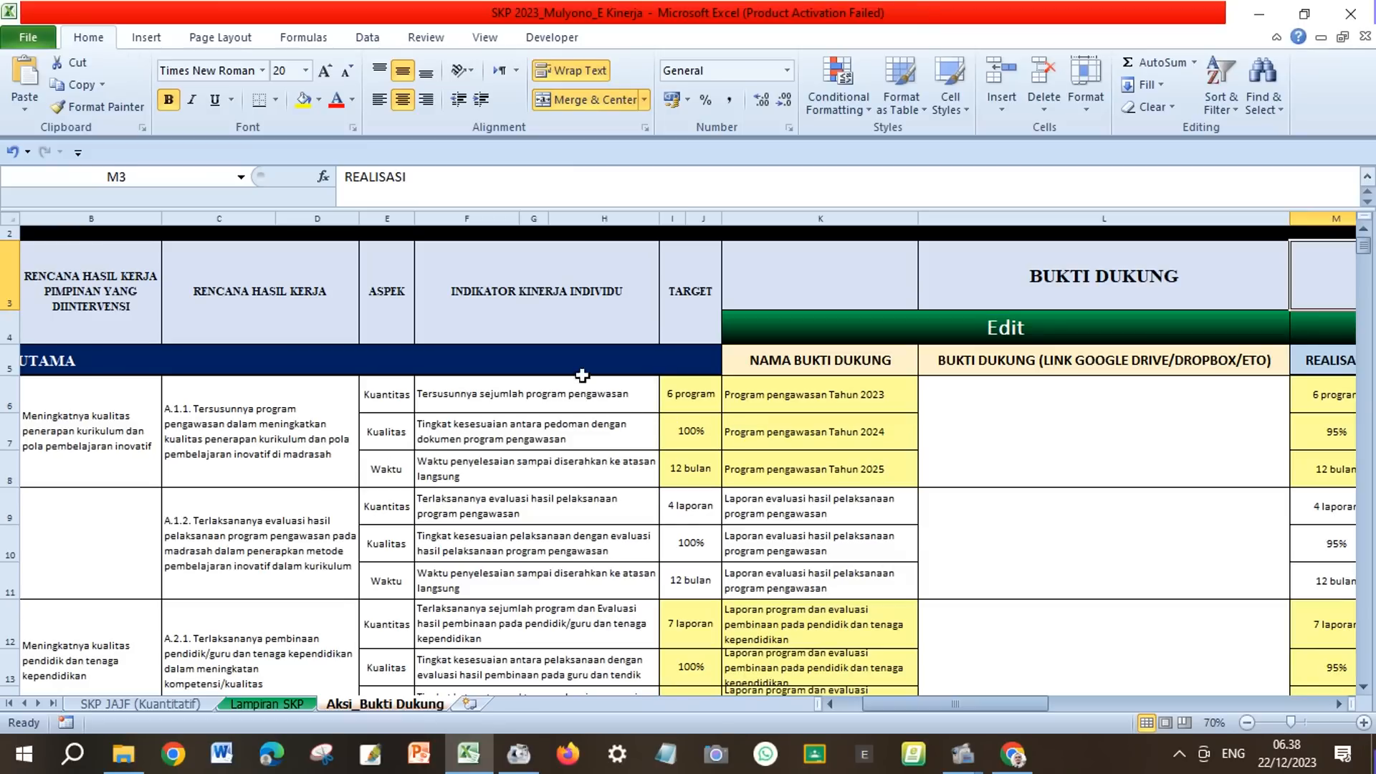
{"action": "left_click", "coordinate": [510, 310]}
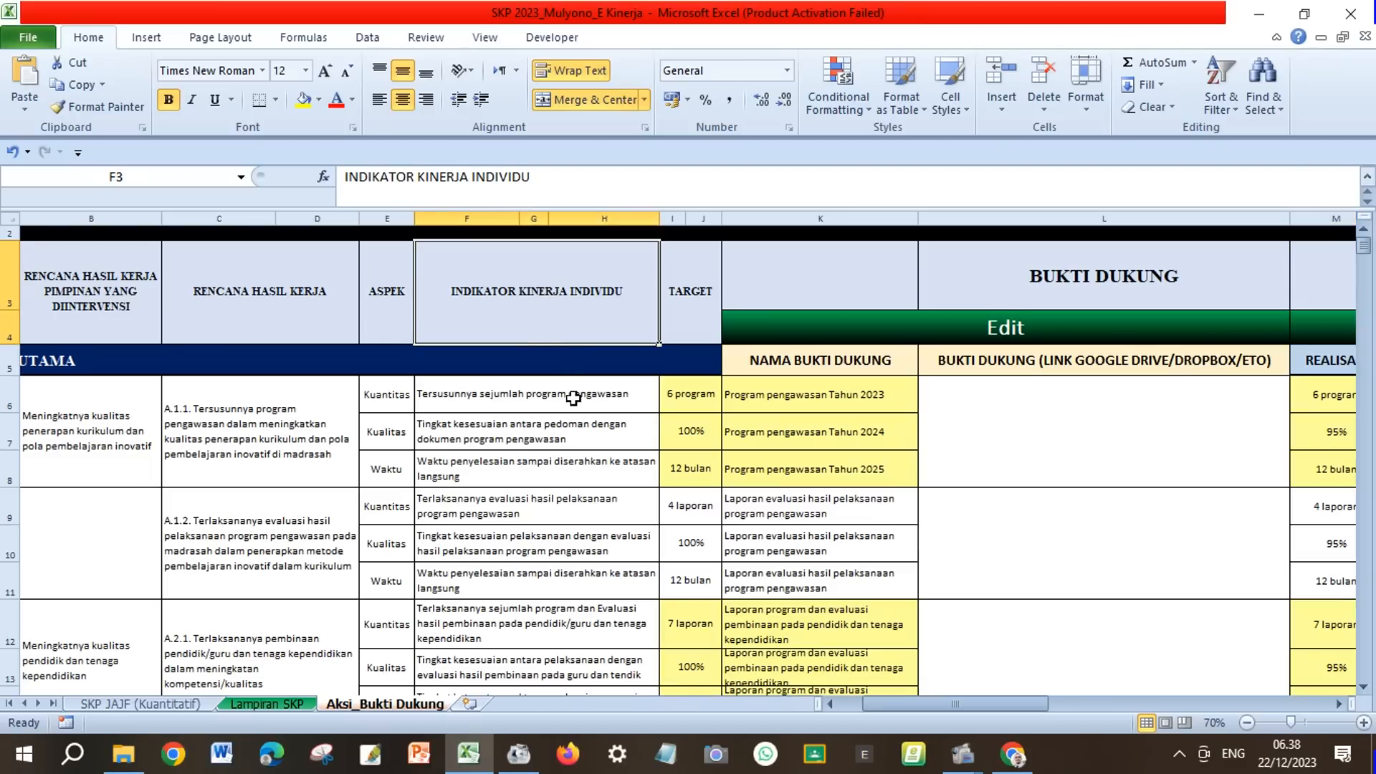
{"action": "left_click", "coordinate": [769, 397]}
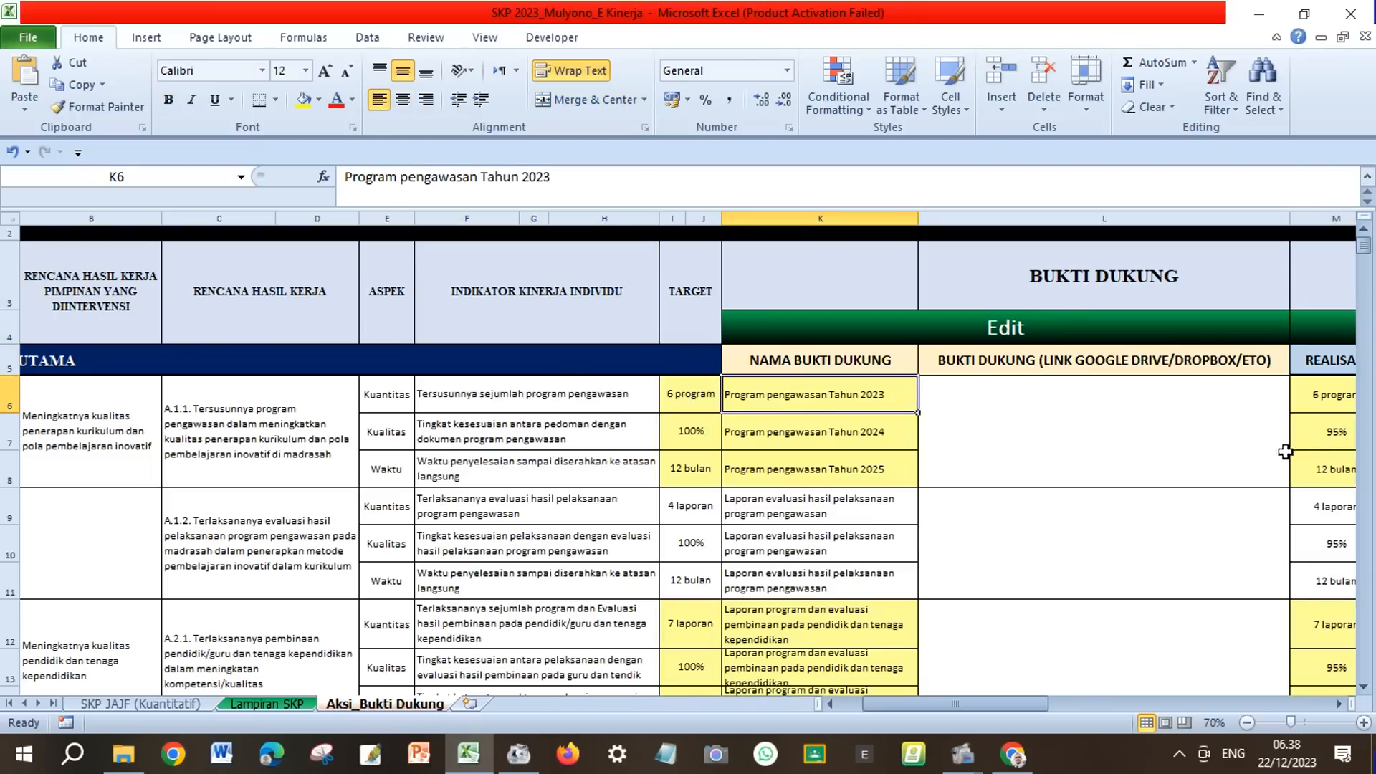
Step: Compare the first evidence name in K6 with its empty evidence link cell L6
{"action": "left_click", "coordinate": [1340, 704]}
{"action": "left_click", "coordinate": [1339, 704]}
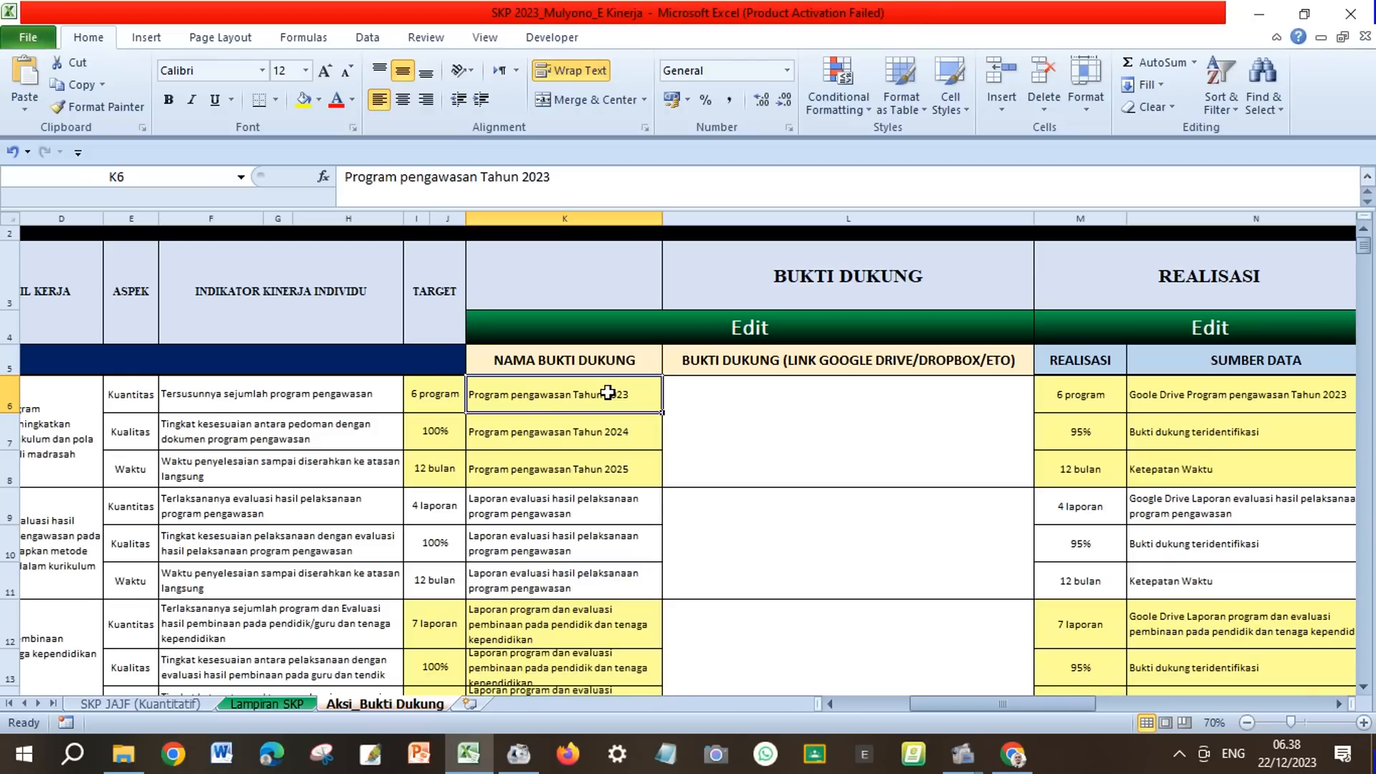
{"action": "left_click", "coordinate": [708, 397]}
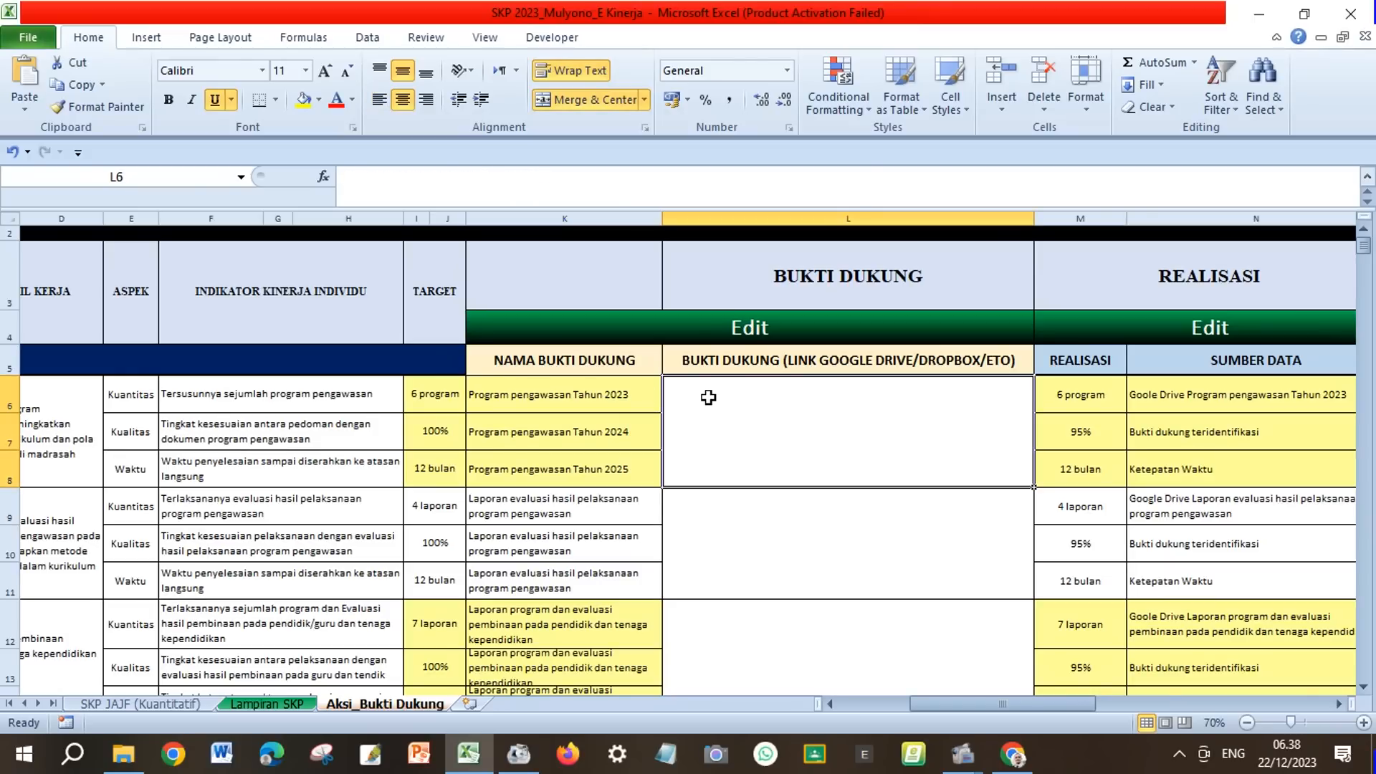
{"action": "left_click", "coordinate": [600, 400]}
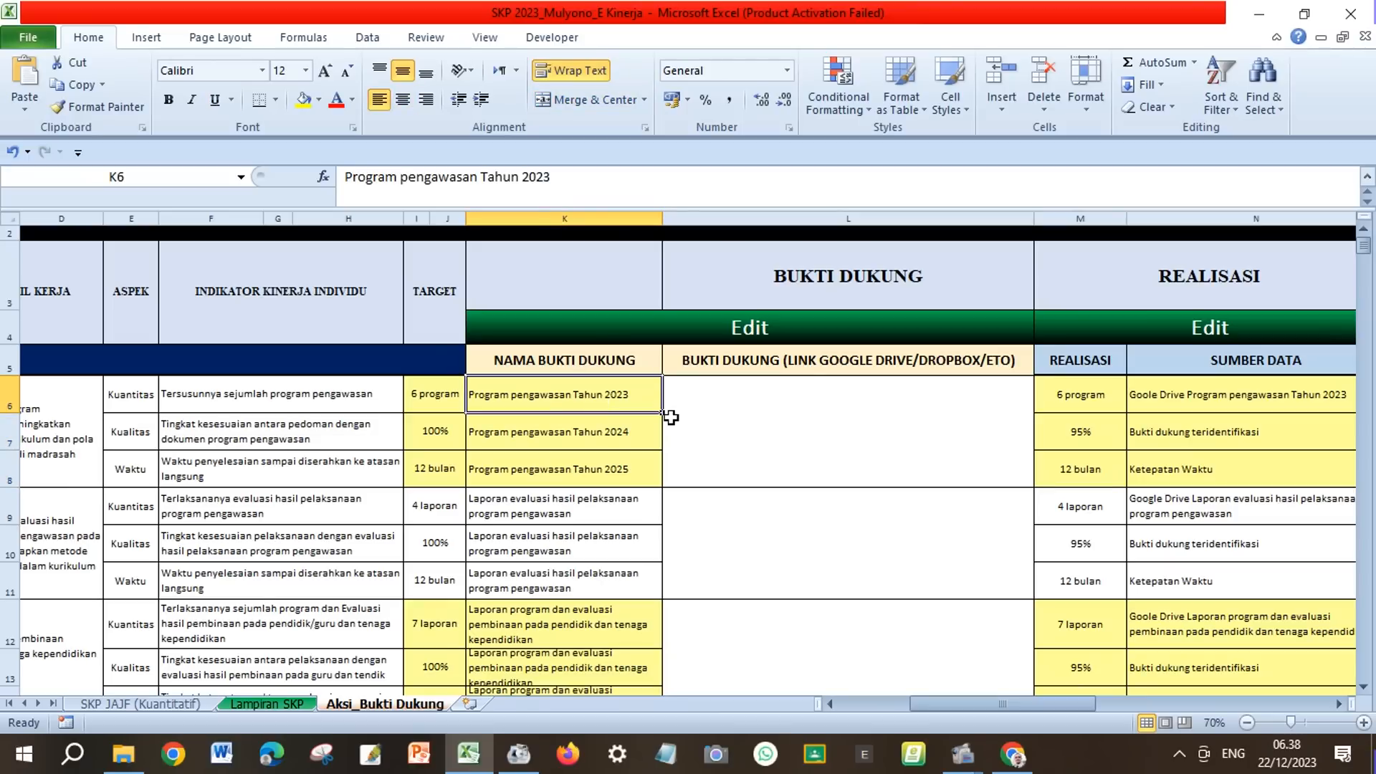
{"action": "left_click", "coordinate": [728, 403]}
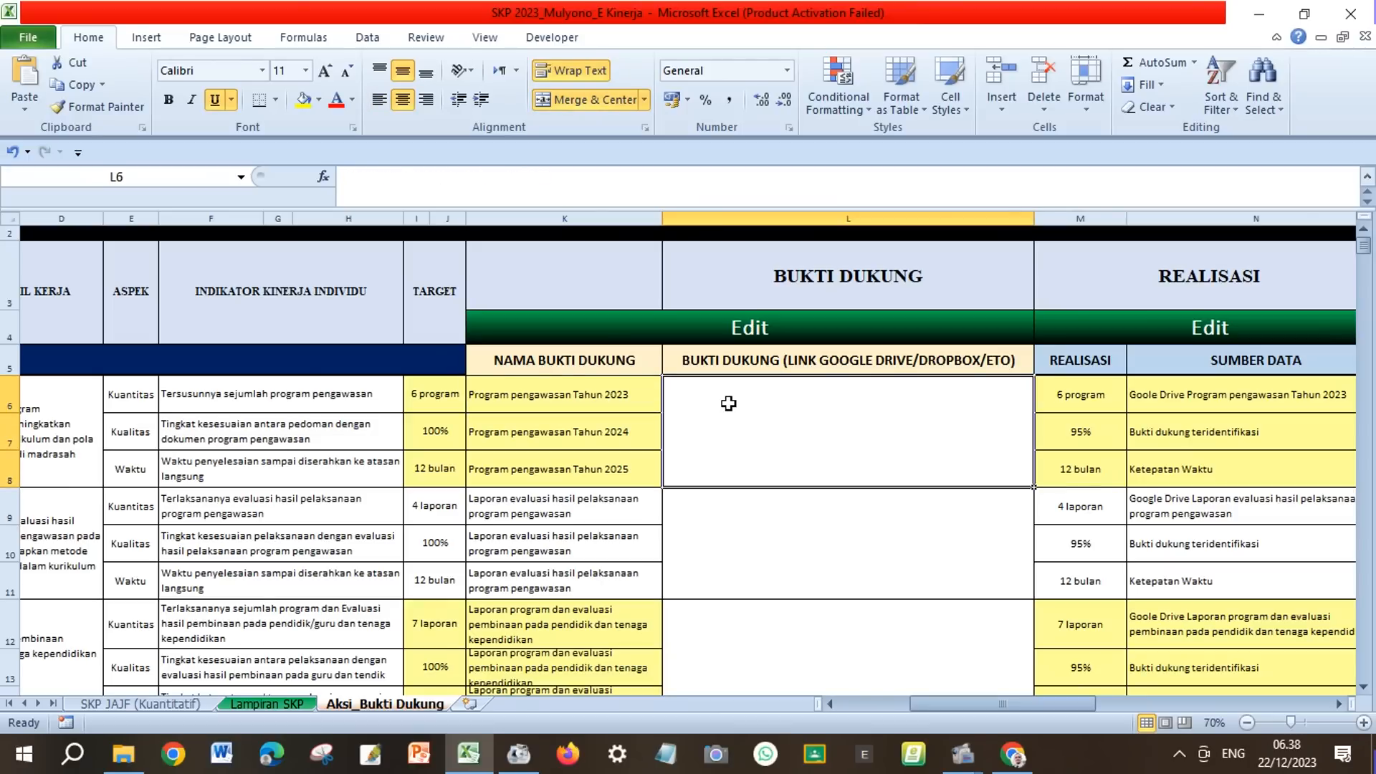
{"action": "left_click", "coordinate": [631, 400]}
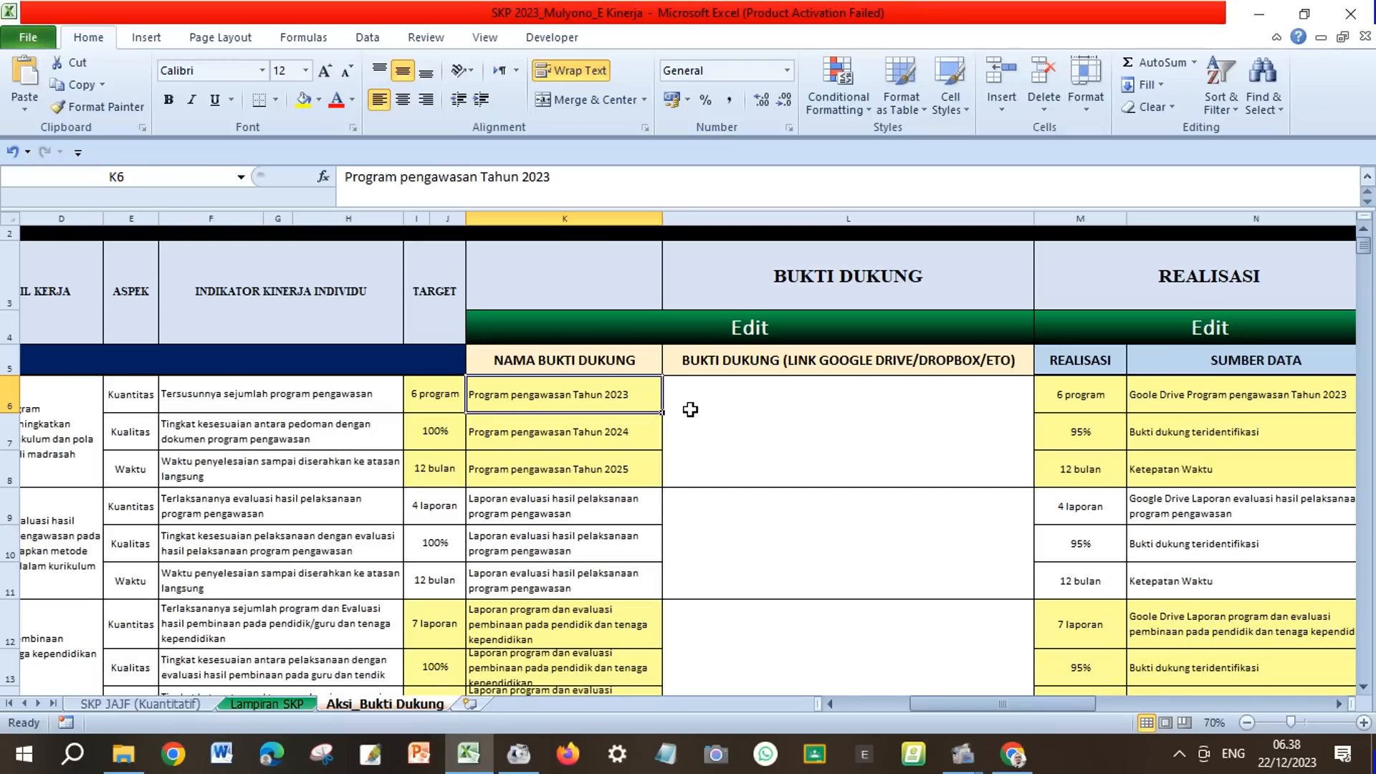
{"action": "left_click", "coordinate": [787, 396]}
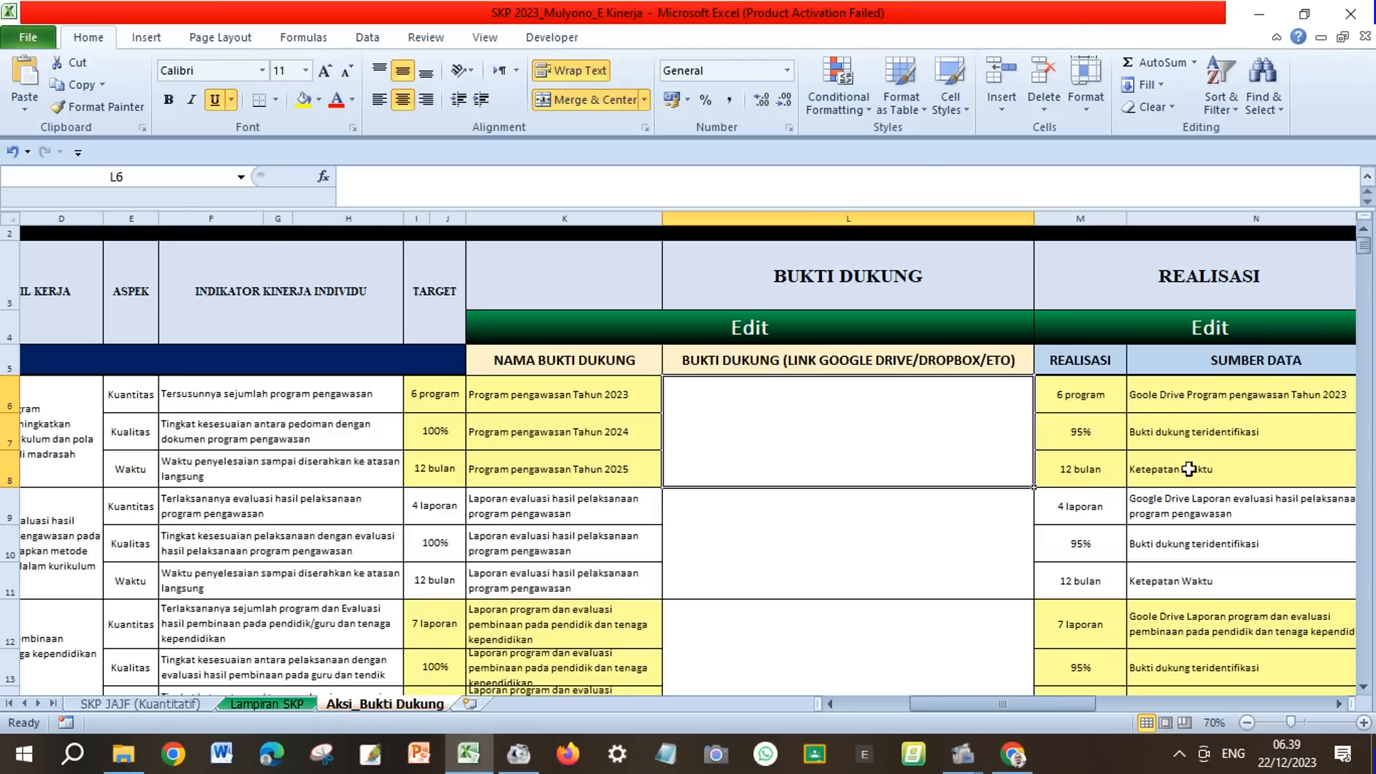
Step: Compare the first indicator's target in I6 with its realisation in M6, and check the evidence link column header
{"action": "left_click", "coordinate": [1339, 704]}
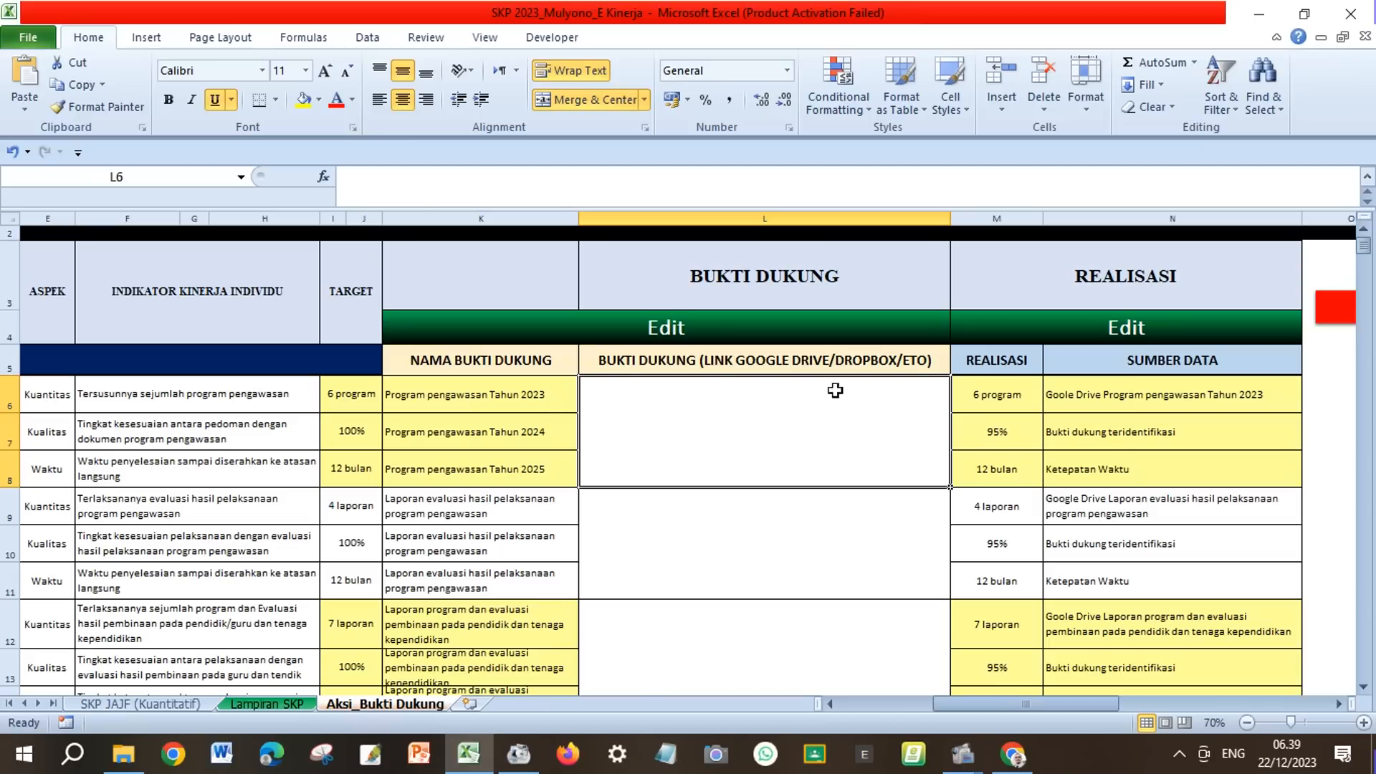
{"action": "left_click", "coordinate": [336, 406]}
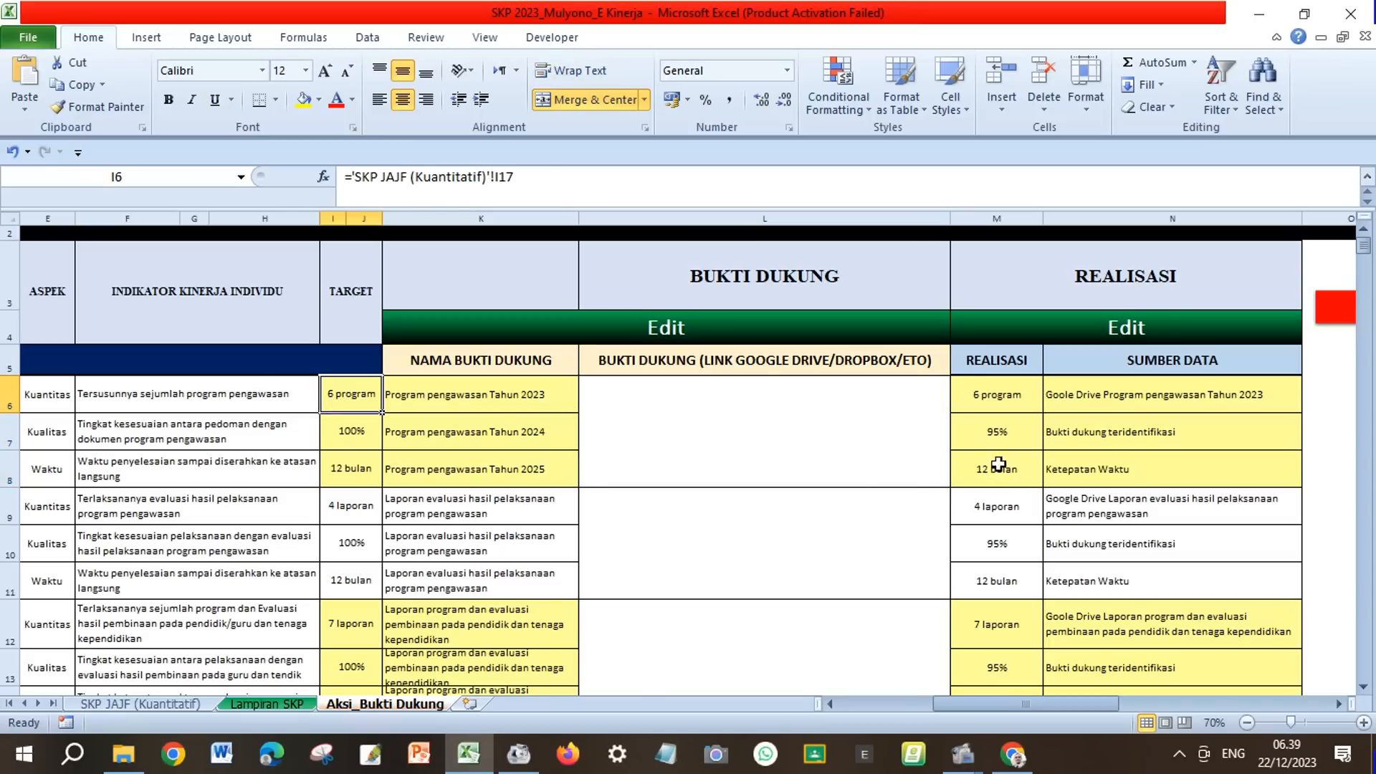
{"action": "left_click", "coordinate": [1009, 401]}
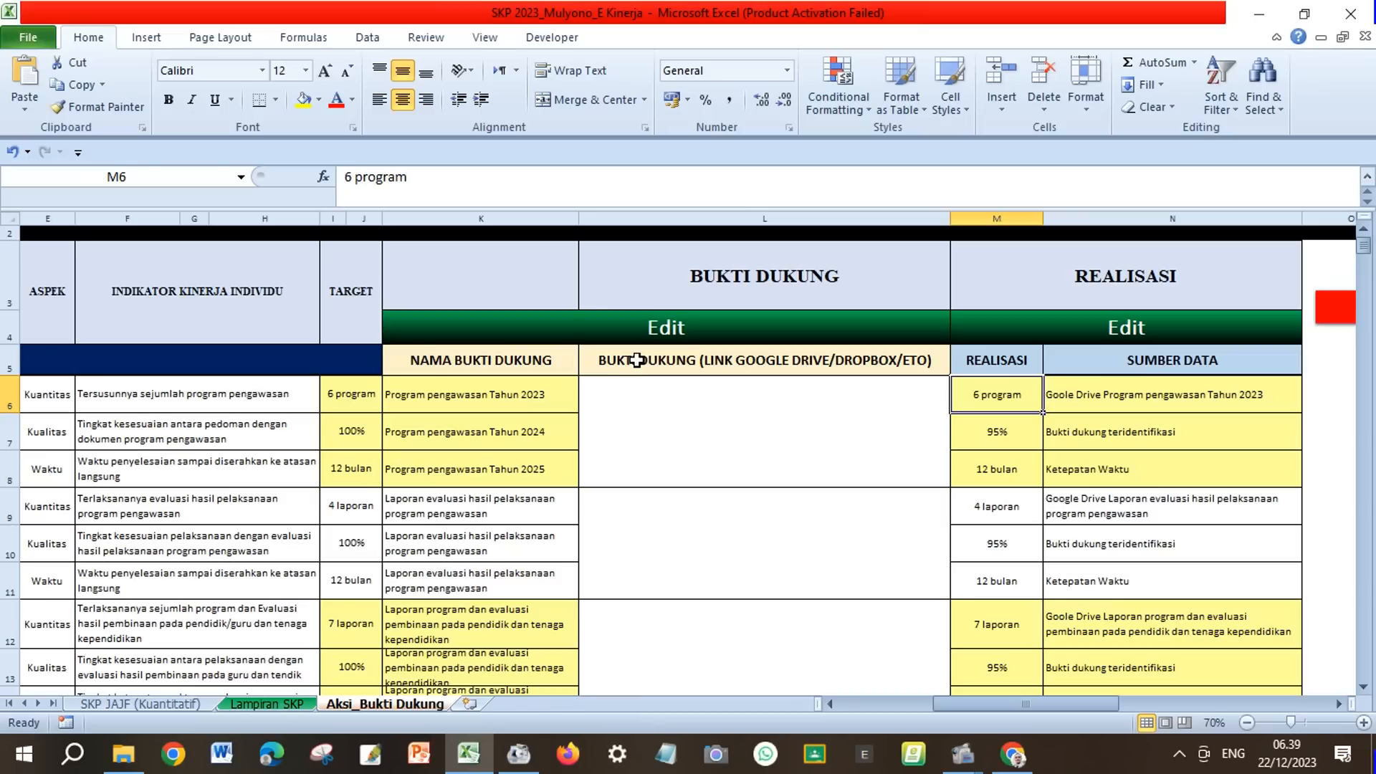
{"action": "left_click", "coordinate": [670, 360]}
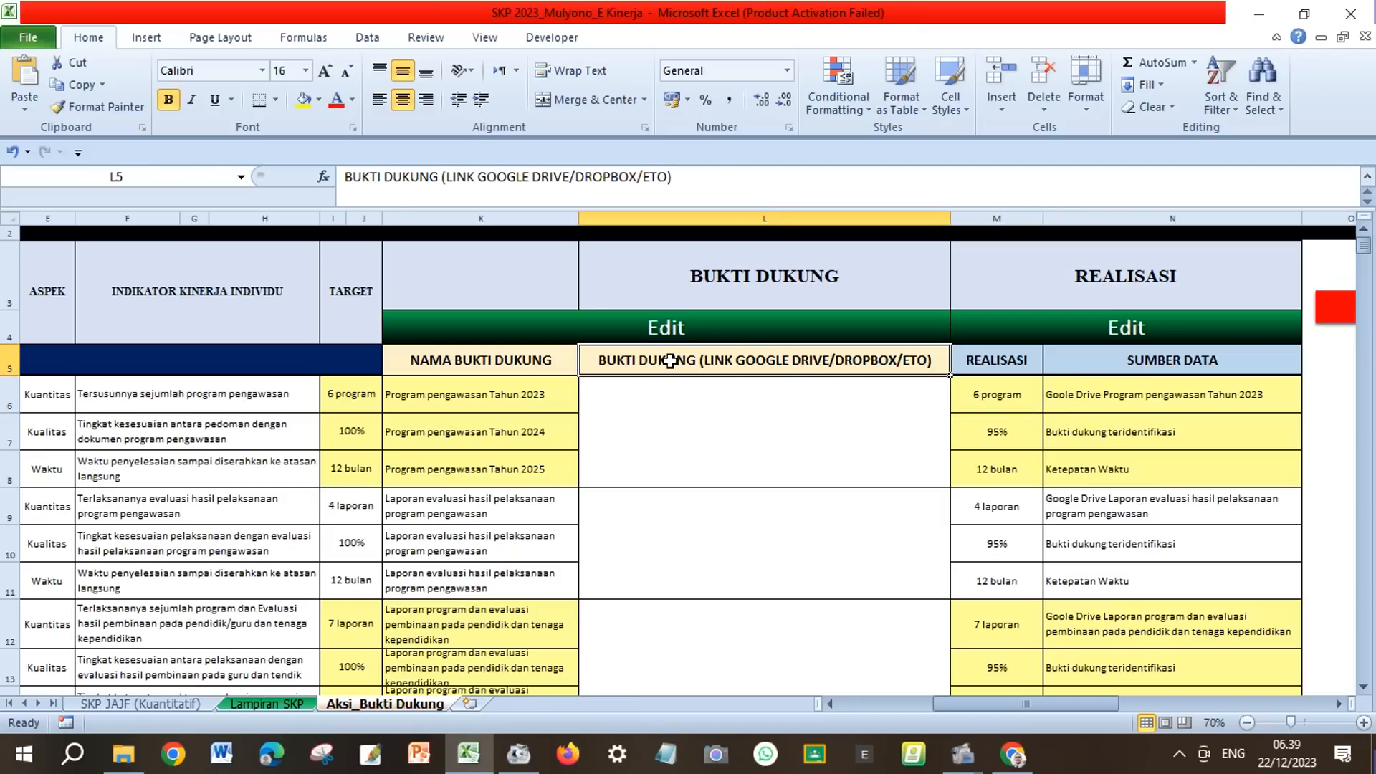
Step: Review the evidence names, empty link cells, realisations and data sources down the table's remaining indicator rows
{"action": "scroll", "coordinate": [660, 553], "scroll_direction": "down", "scroll_amount": 6}
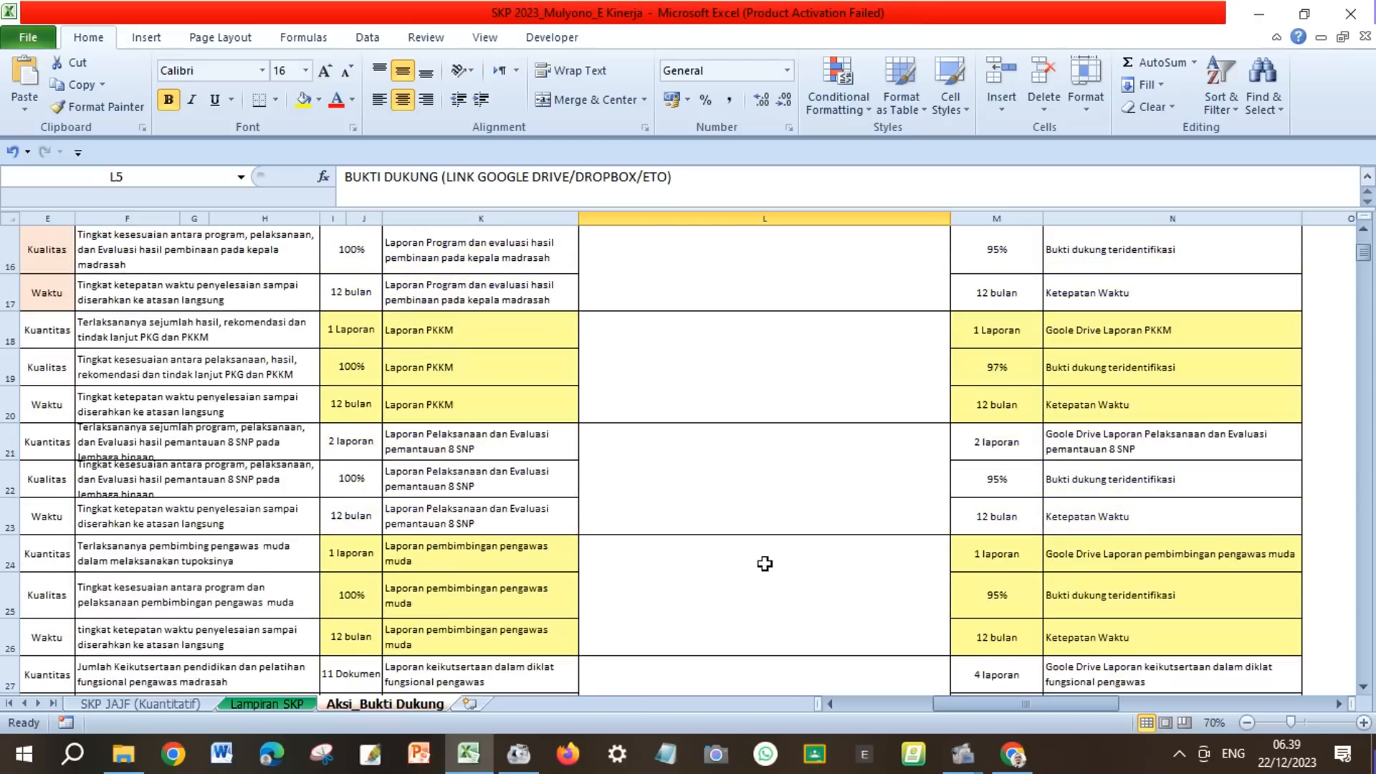
{"action": "scroll", "coordinate": [793, 575], "scroll_direction": "down", "scroll_amount": 3}
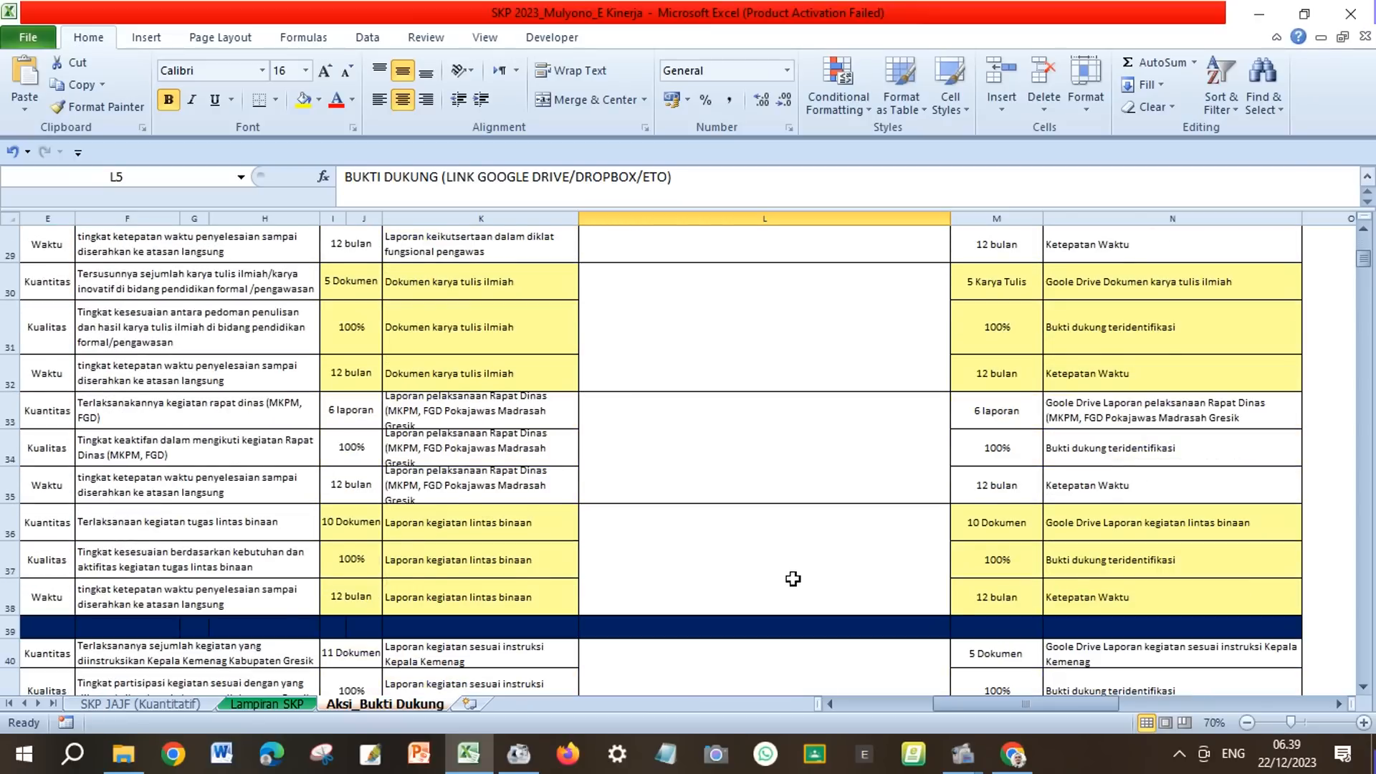
{"action": "scroll", "coordinate": [793, 578], "scroll_direction": "up", "scroll_amount": 2}
{"action": "scroll", "coordinate": [792, 578], "scroll_direction": "up", "scroll_amount": 8}
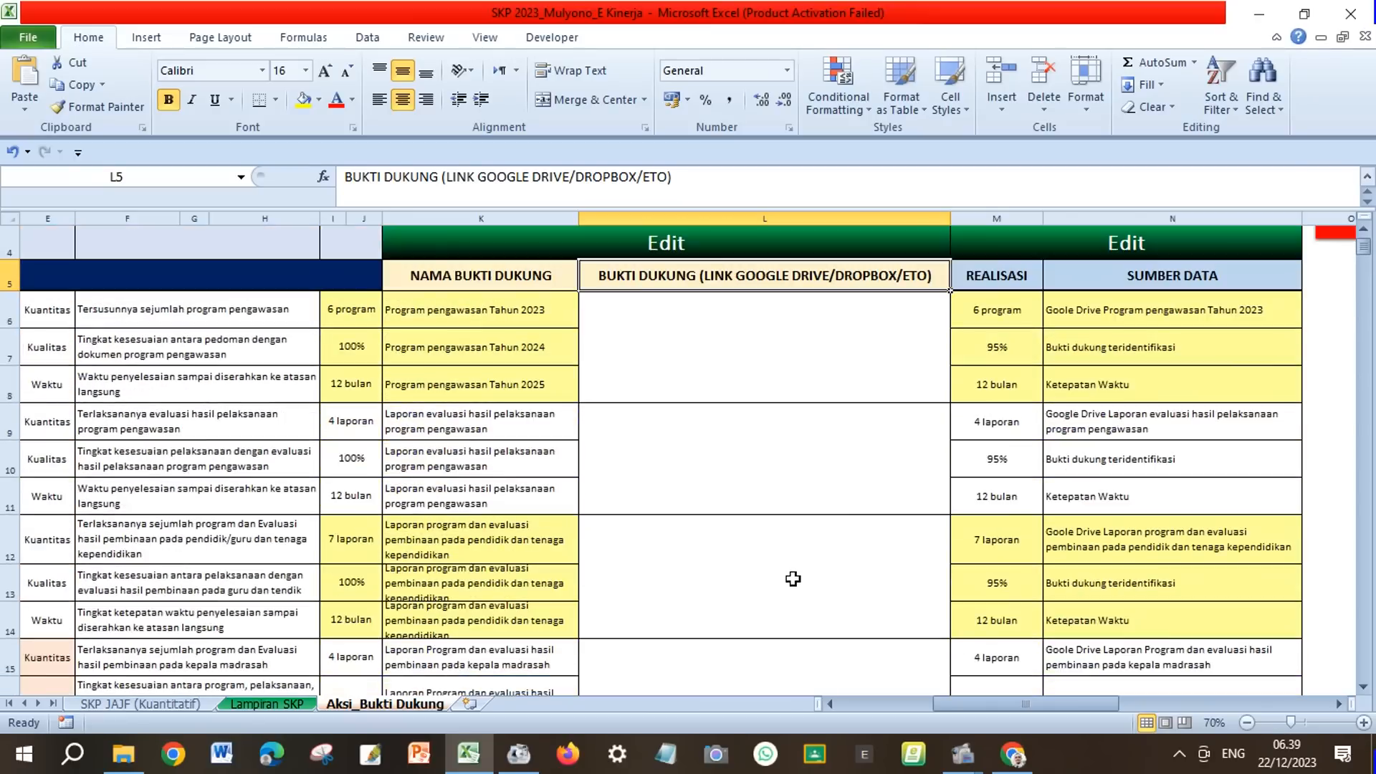
{"action": "scroll", "coordinate": [793, 578], "scroll_direction": "down", "scroll_amount": 1}
{"action": "scroll", "coordinate": [793, 579], "scroll_direction": "up", "scroll_amount": 1}
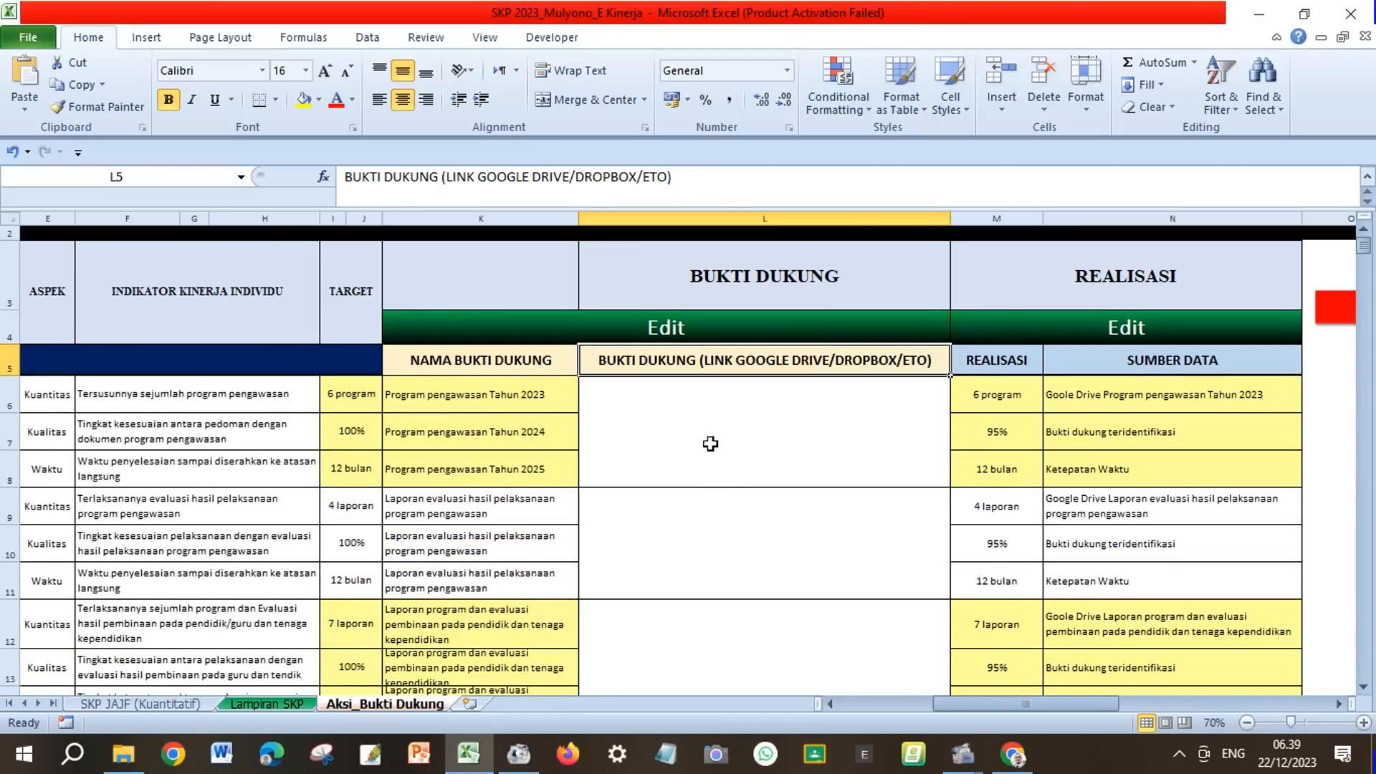
Step: Switch to File Explorer and open the BUKTI DUKUNG E KINERJA folder to view its numbered evidence folders
{"action": "left_click", "coordinate": [123, 757]}
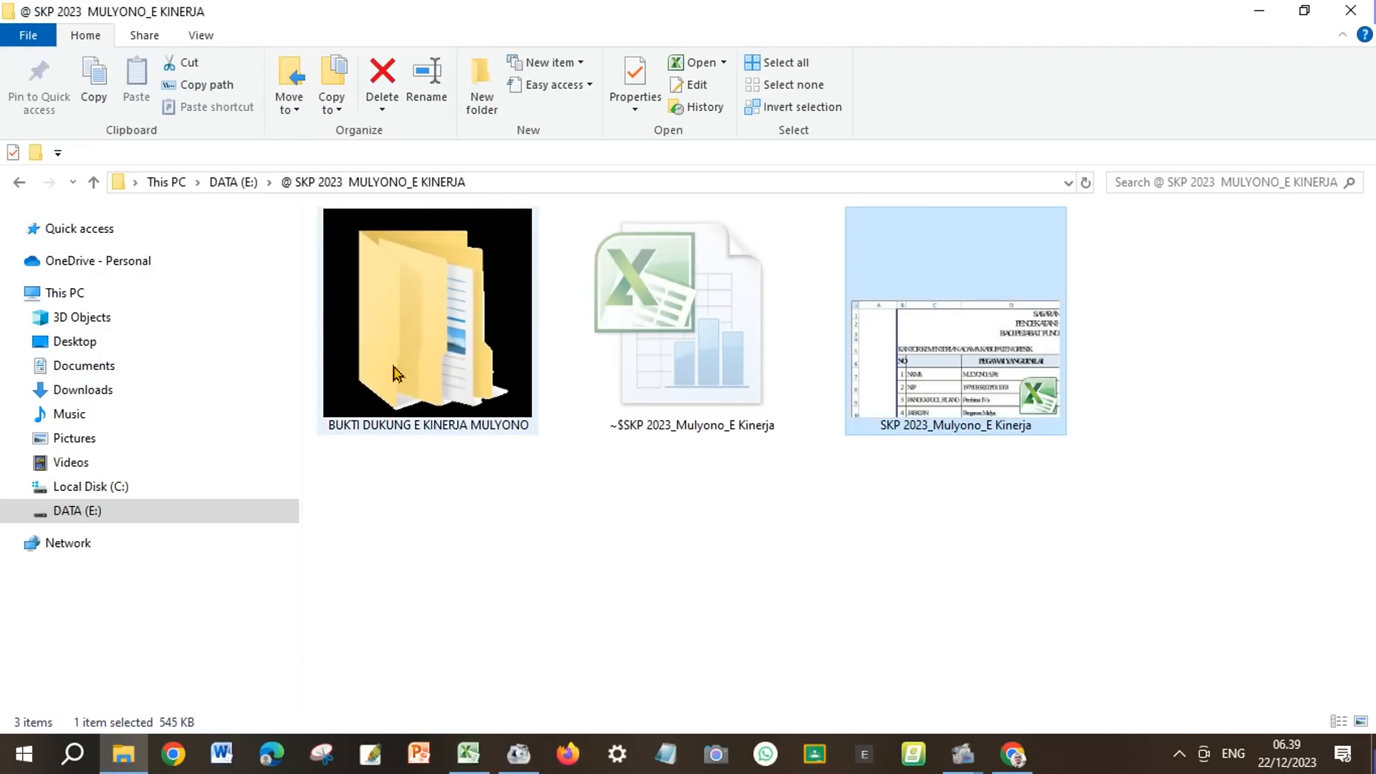
{"action": "double_click", "coordinate": [435, 337]}
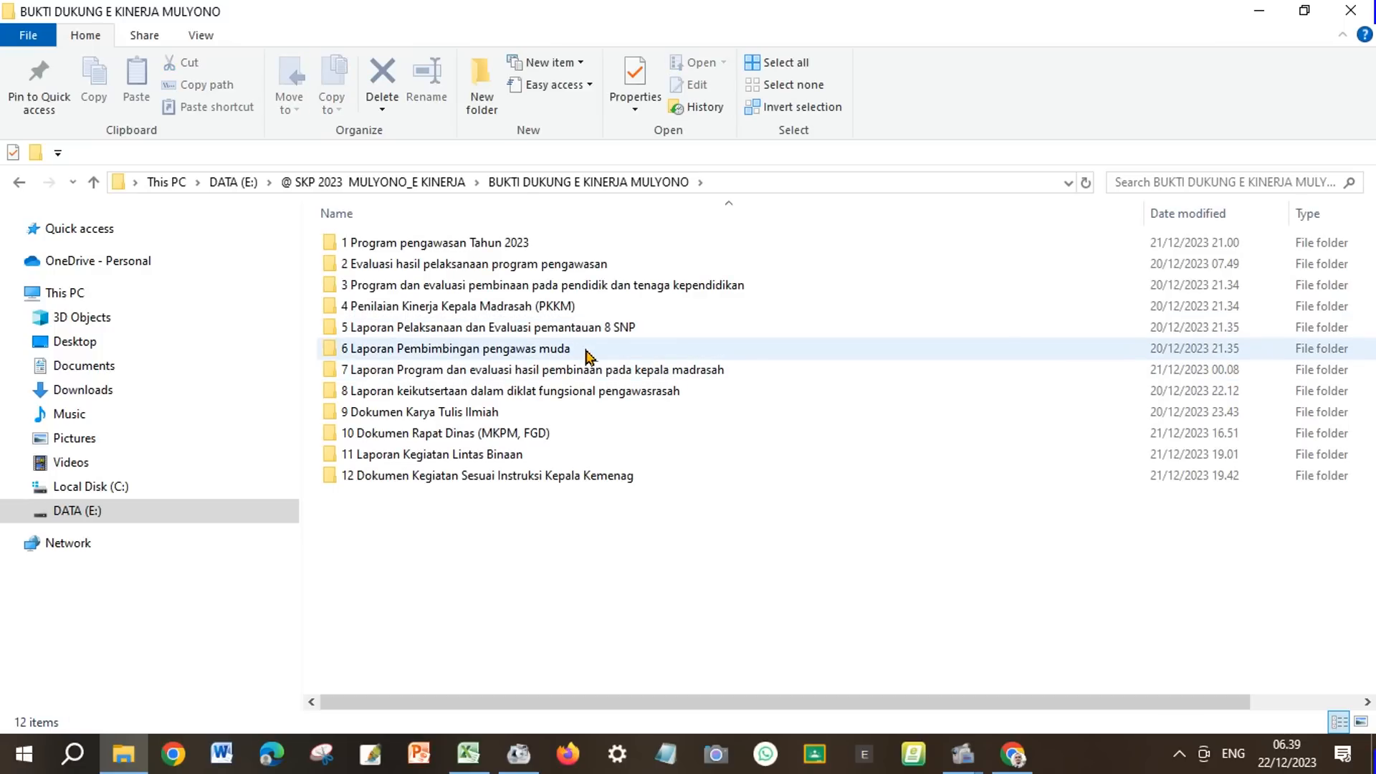
{"action": "scroll", "coordinate": [597, 357], "scroll_direction": "up", "scroll_amount": 1}
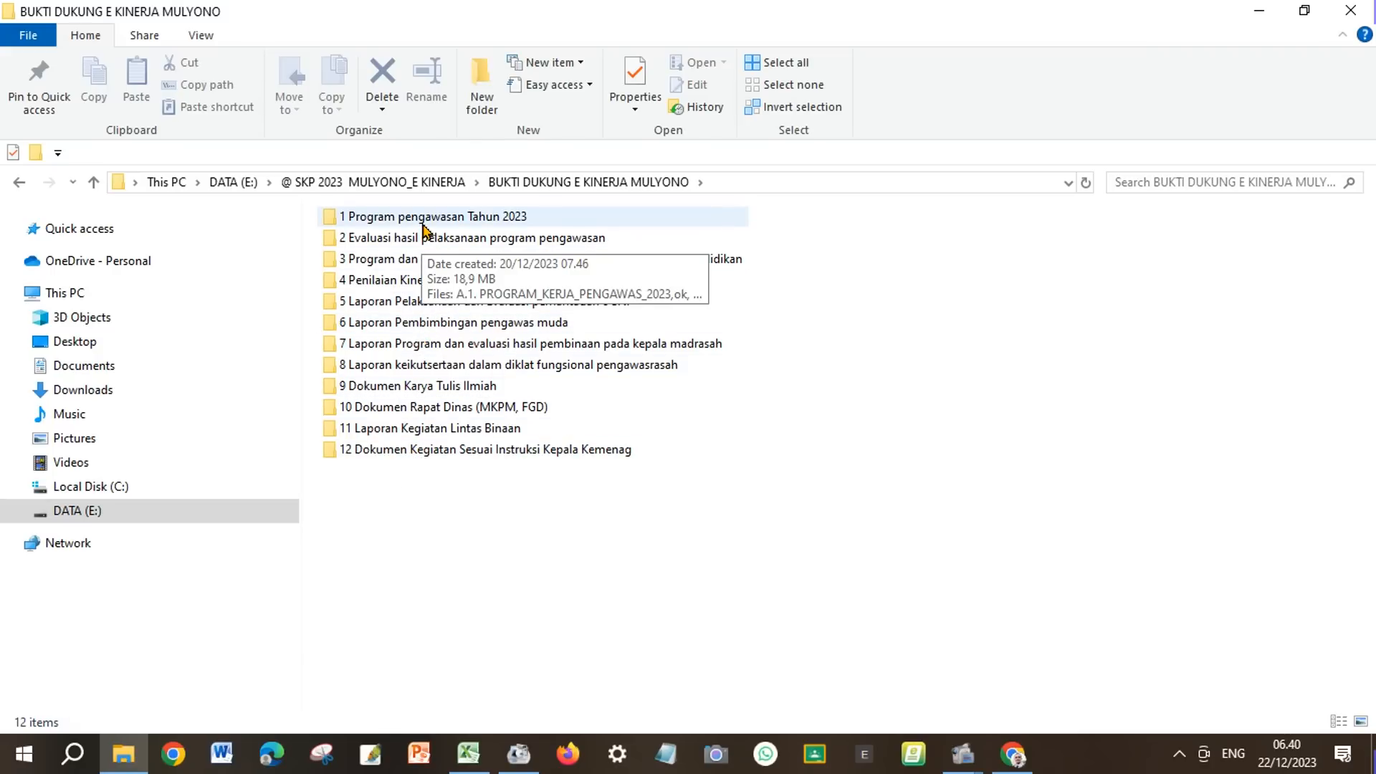
Step: View the documents in the 1 Program pengawasan Tahun 2023 and 2 Evaluasi hasil pelaksanaan program pengawasan folders, returning to the parent folder
{"action": "double_click", "coordinate": [480, 221]}
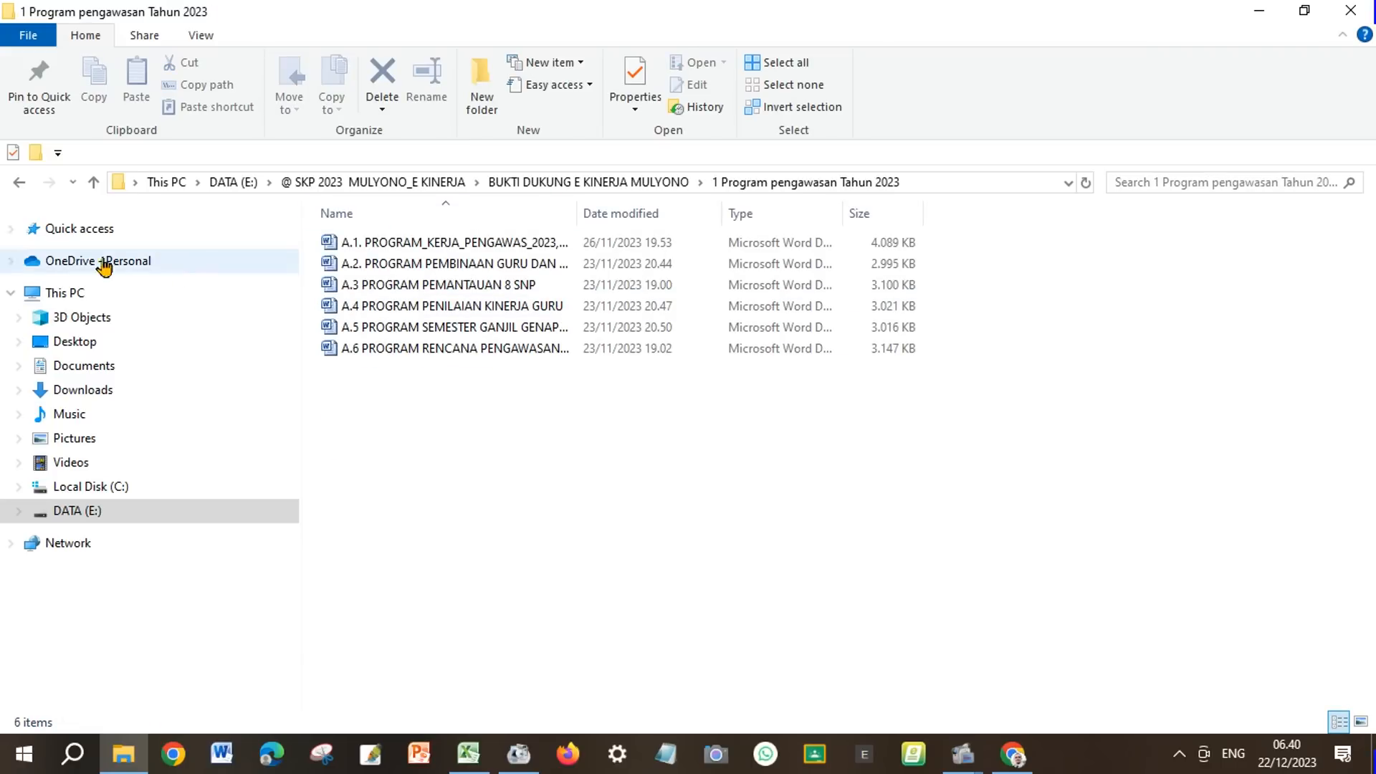
{"action": "left_click", "coordinate": [13, 183]}
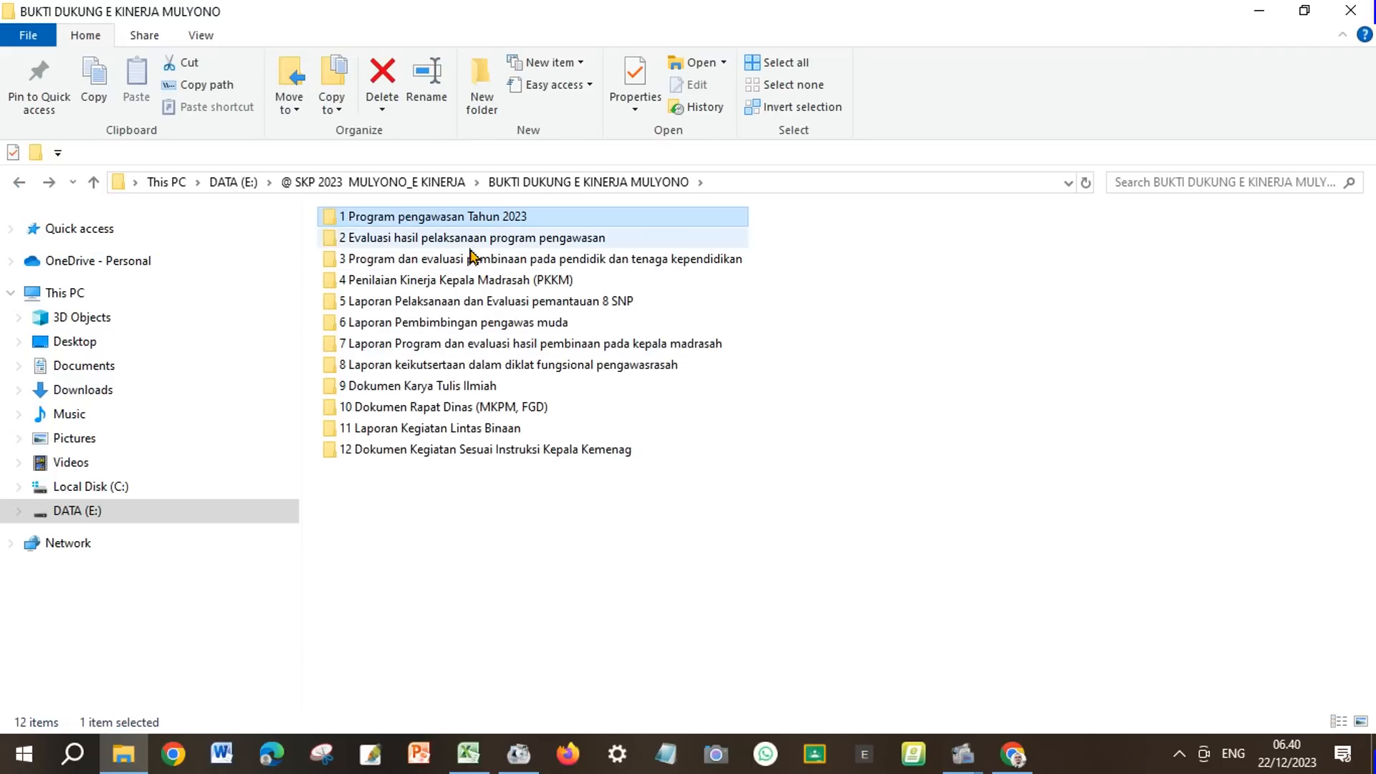
{"action": "double_click", "coordinate": [471, 242]}
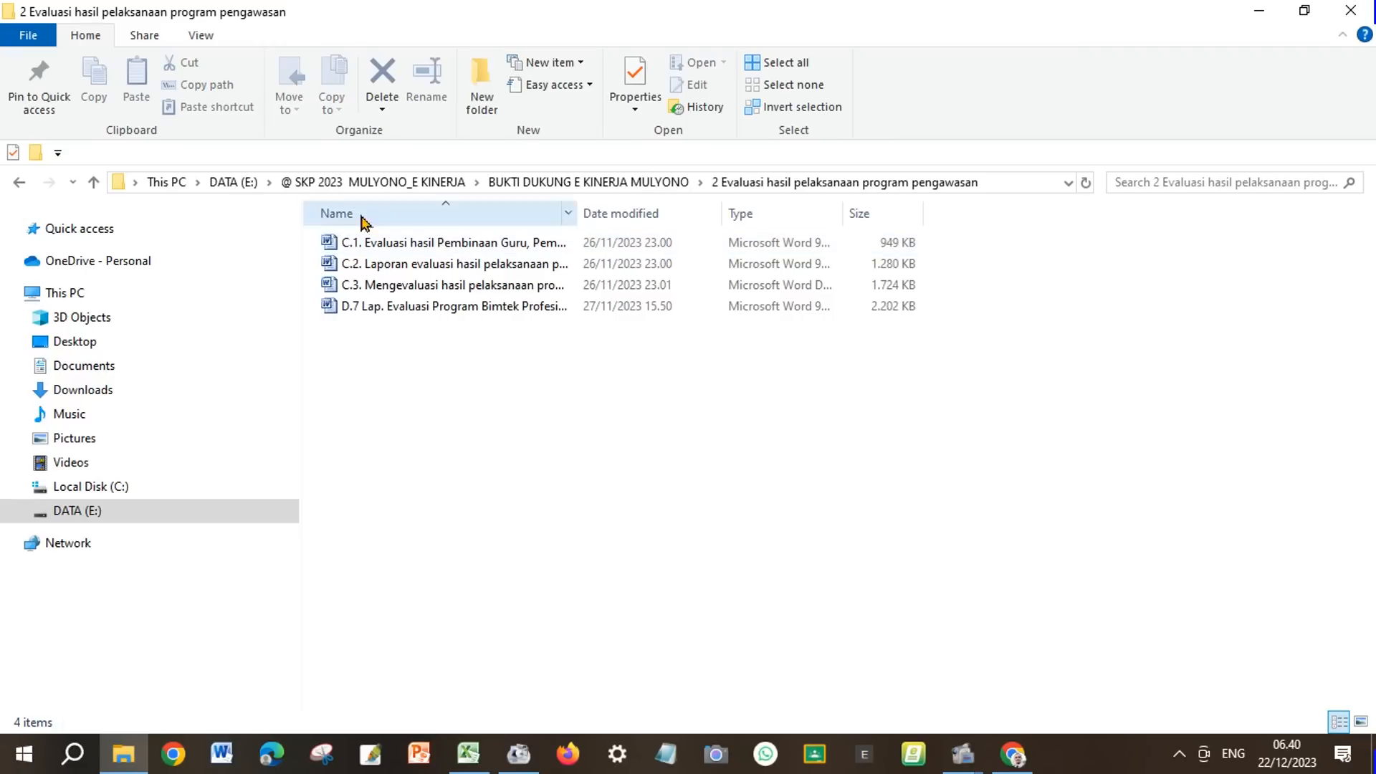
{"action": "left_click", "coordinate": [19, 184]}
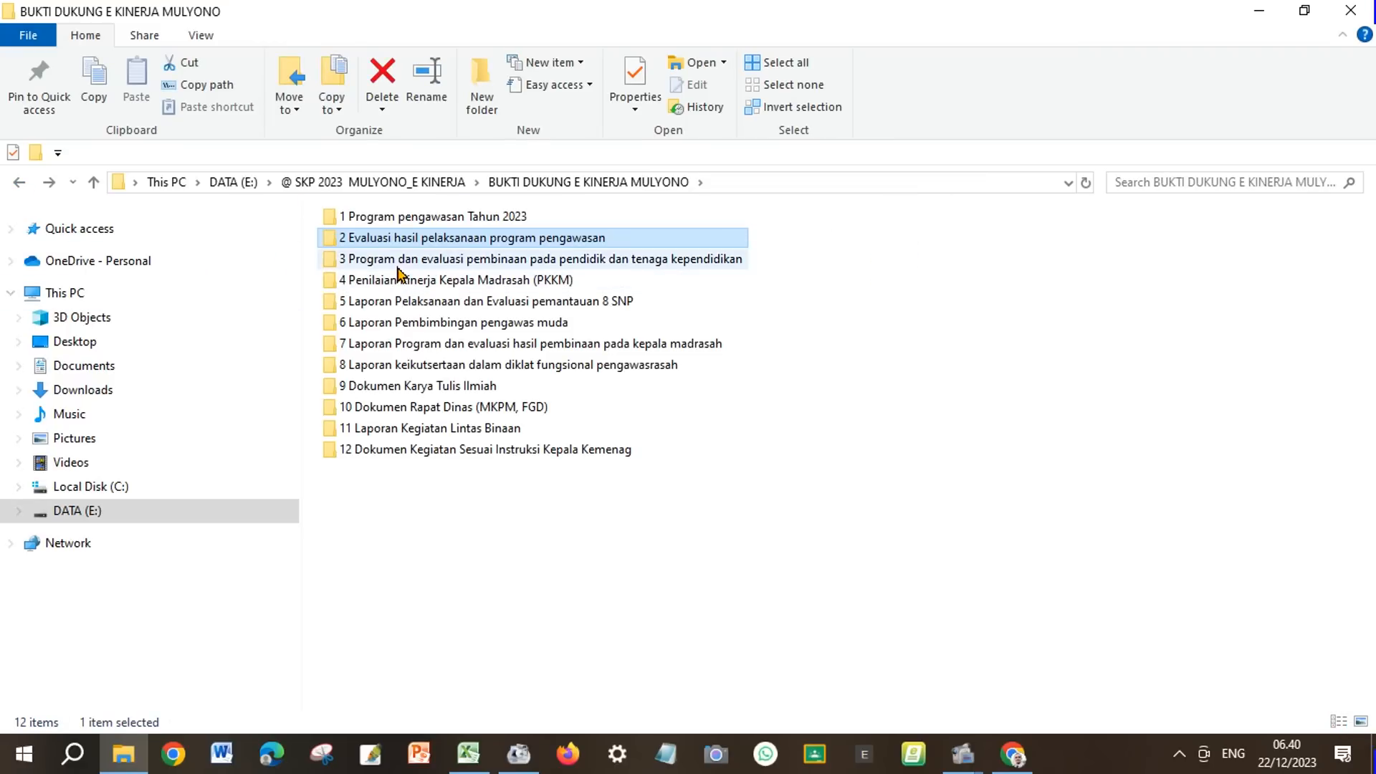
Step: View the documents in the 3 Program dan evaluasi pembinaan and 4 Penilaian Kinerja Kepala Madrasah (PKKM) folders, returning to the main SKP 2023 folder
{"action": "double_click", "coordinate": [399, 262]}
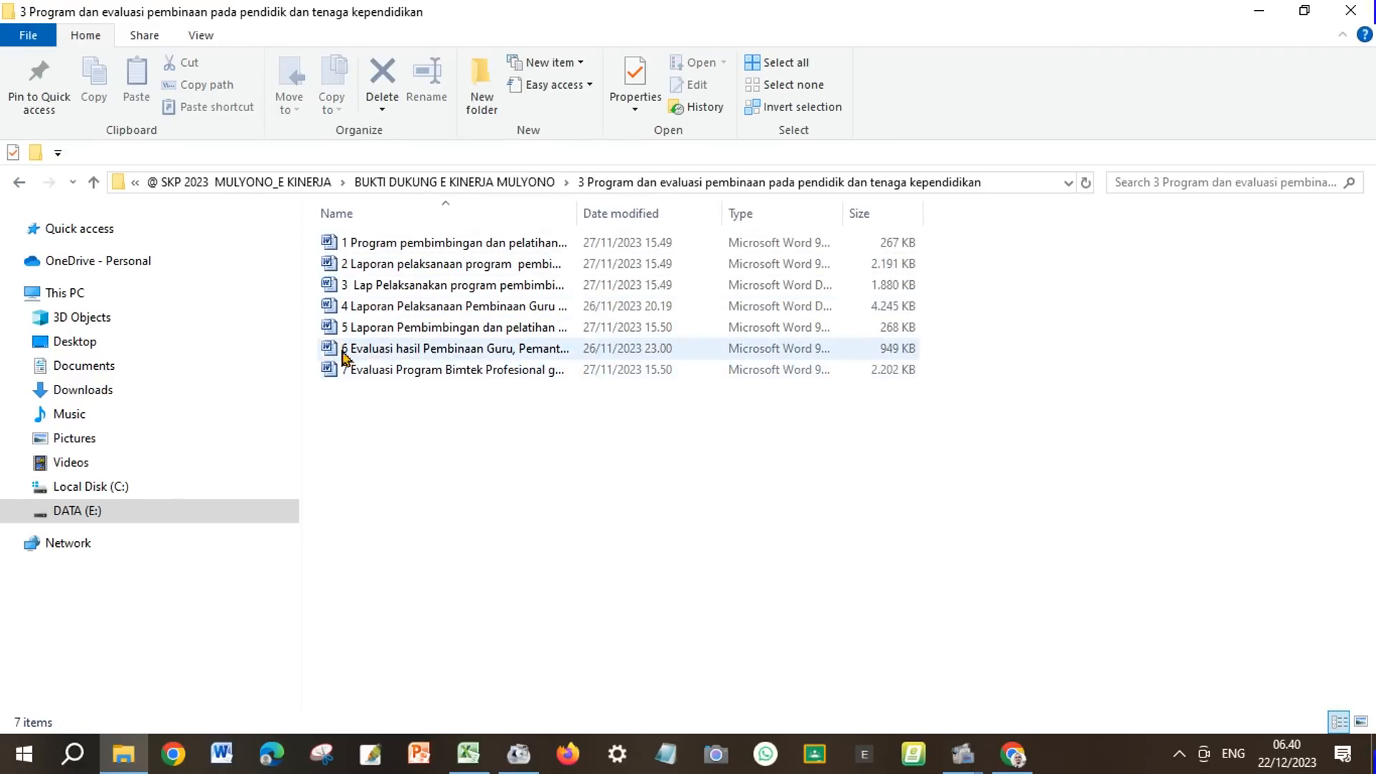
{"action": "left_click", "coordinate": [19, 182]}
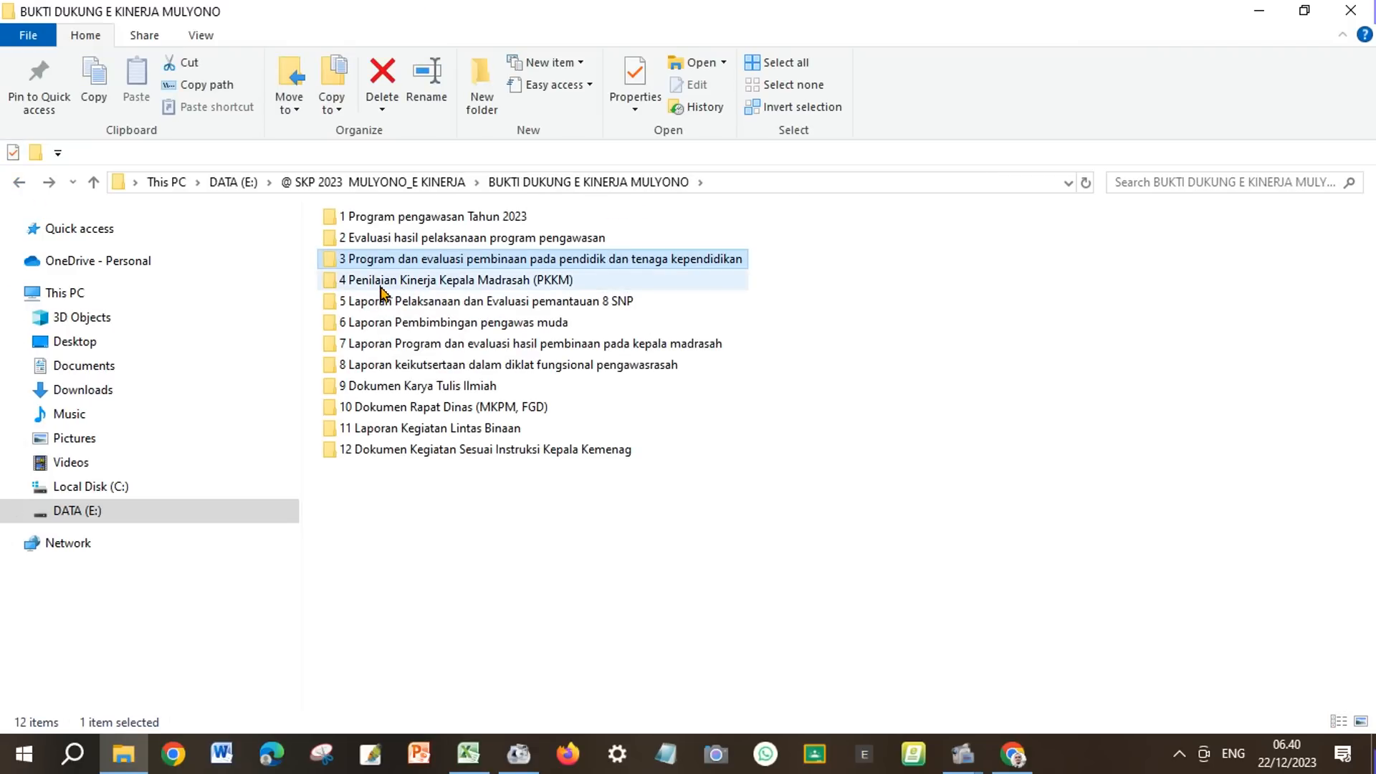
{"action": "double_click", "coordinate": [382, 284]}
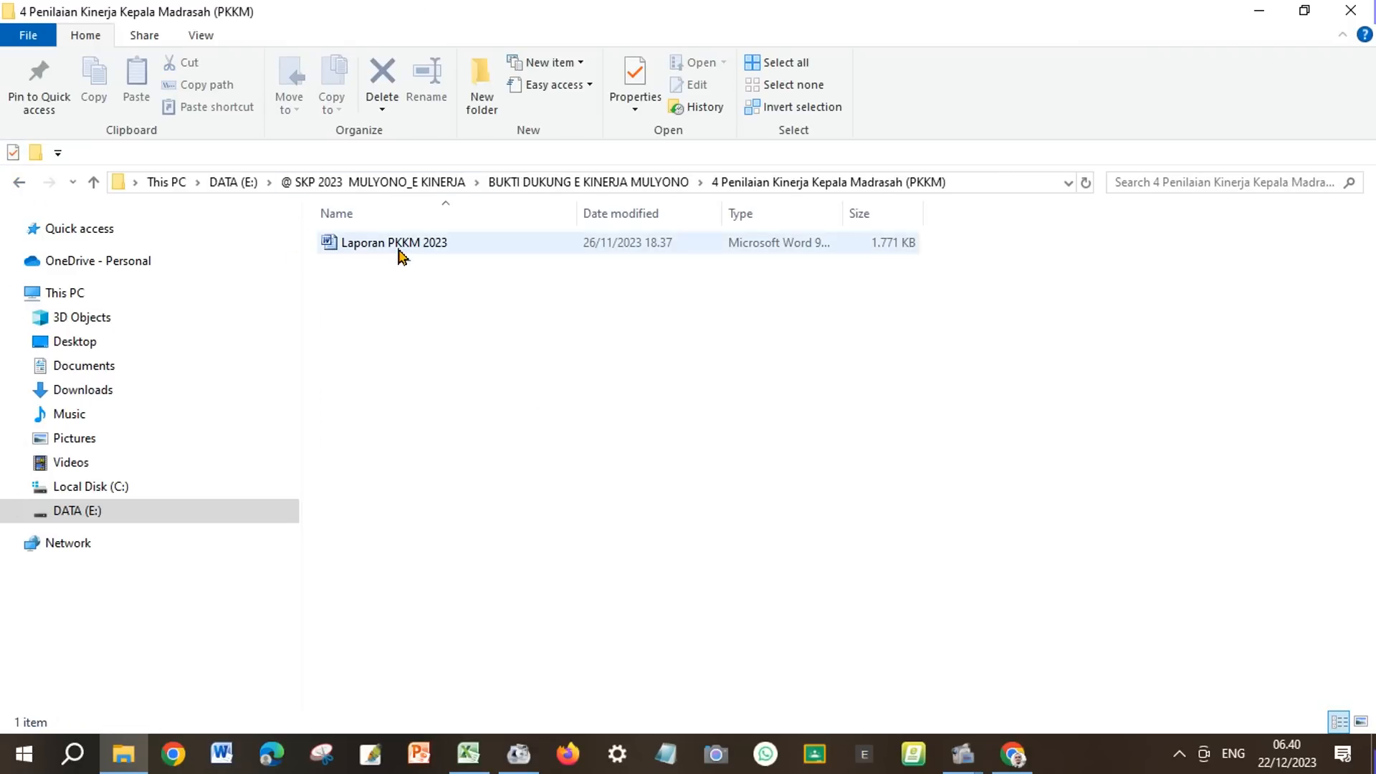
{"action": "left_click", "coordinate": [20, 183]}
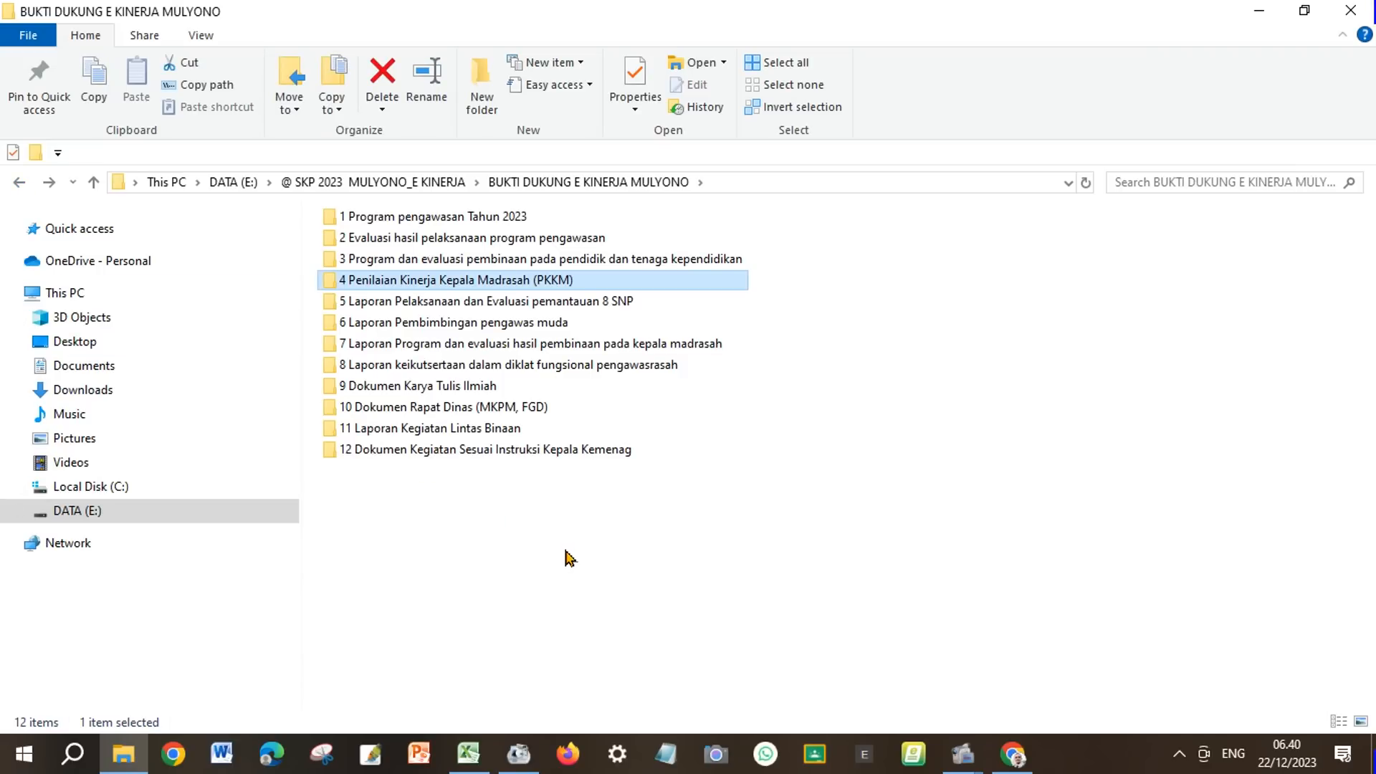
{"action": "left_click", "coordinate": [20, 183]}
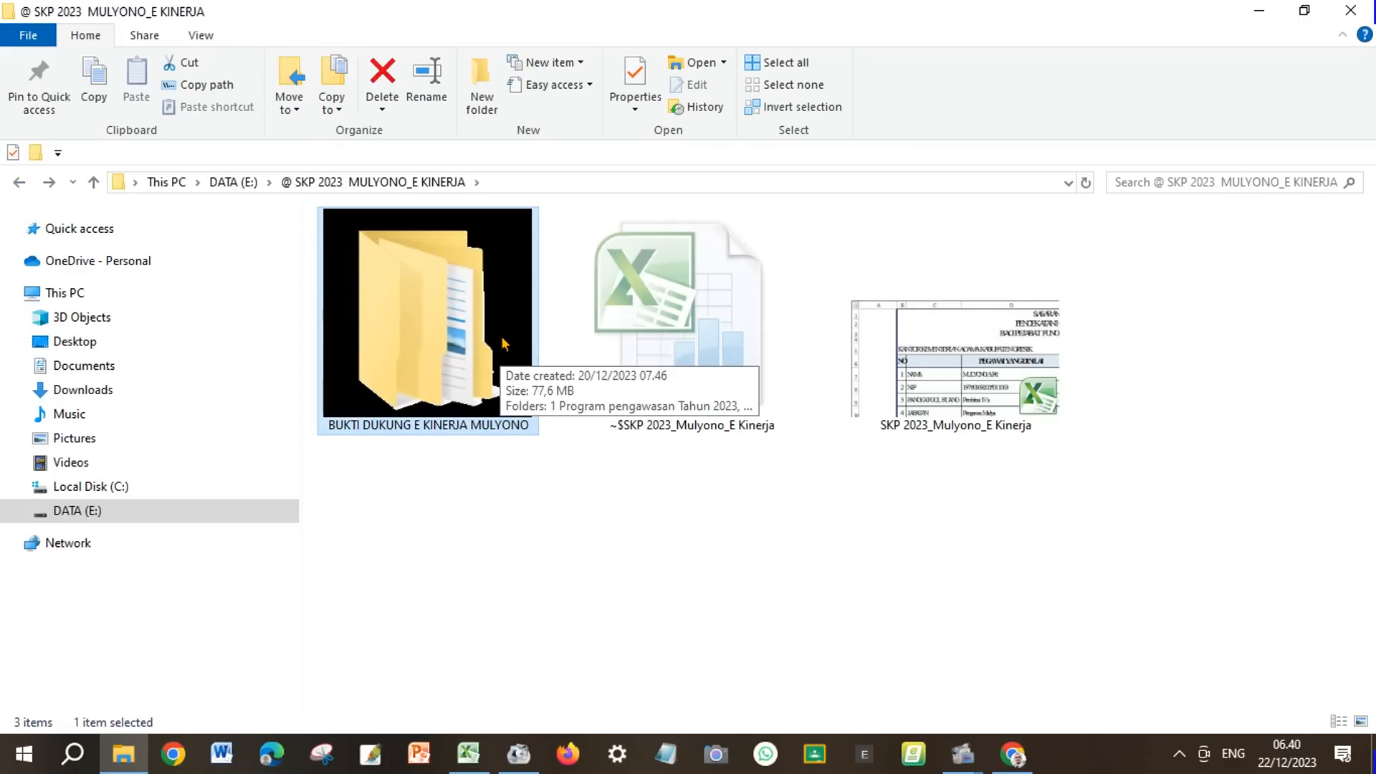
Step: Switch to Chrome and open Google Drive in a new tab beside eKinerja
{"action": "left_click", "coordinate": [1013, 754]}
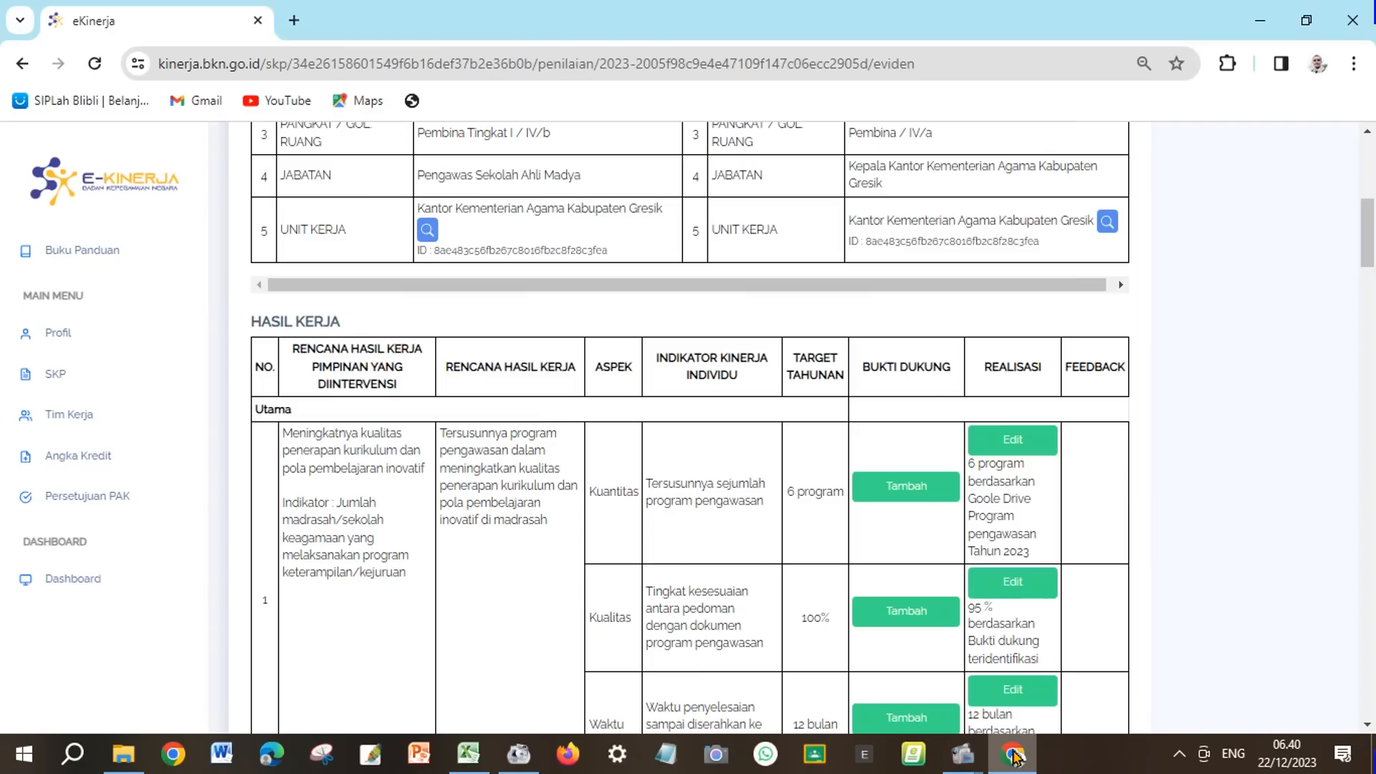
{"action": "left_click", "coordinate": [294, 20]}
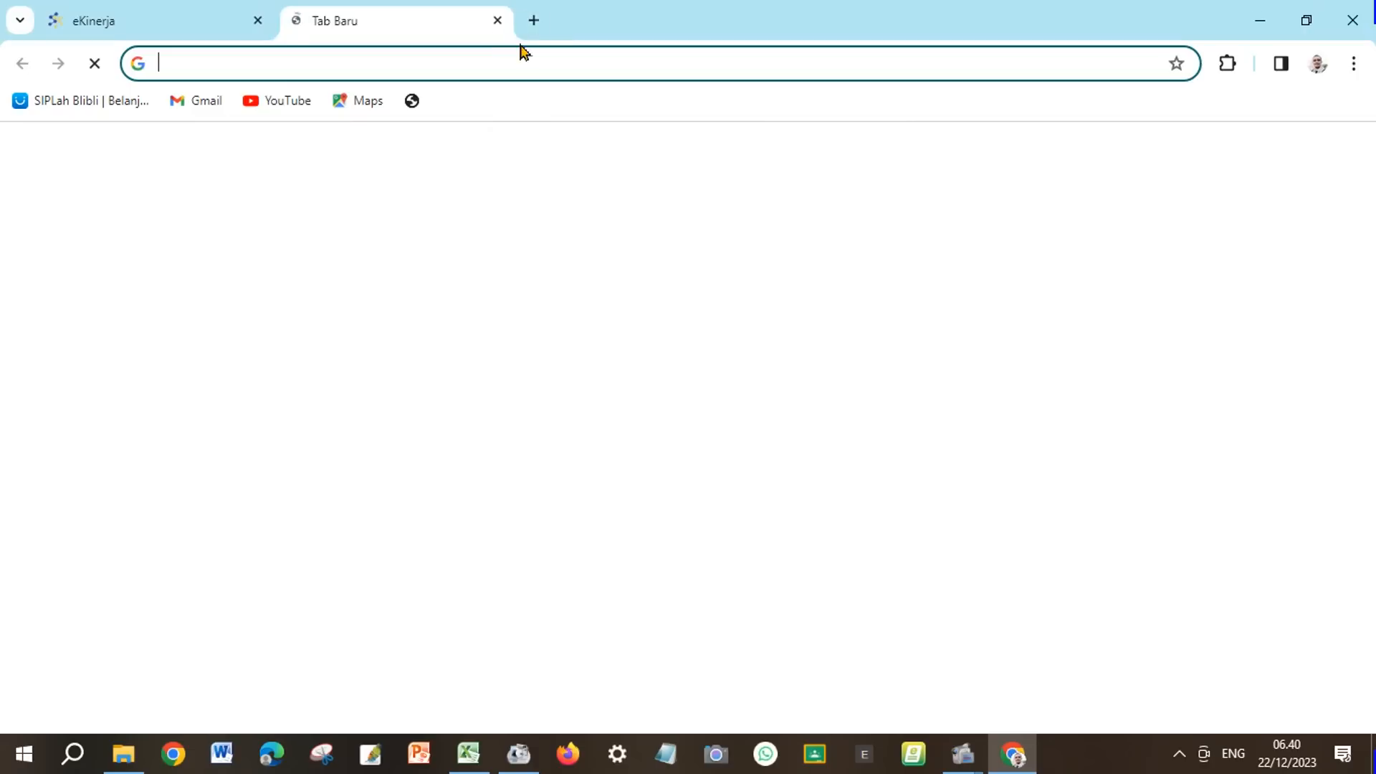
{"action": "left_click", "coordinate": [1281, 175]}
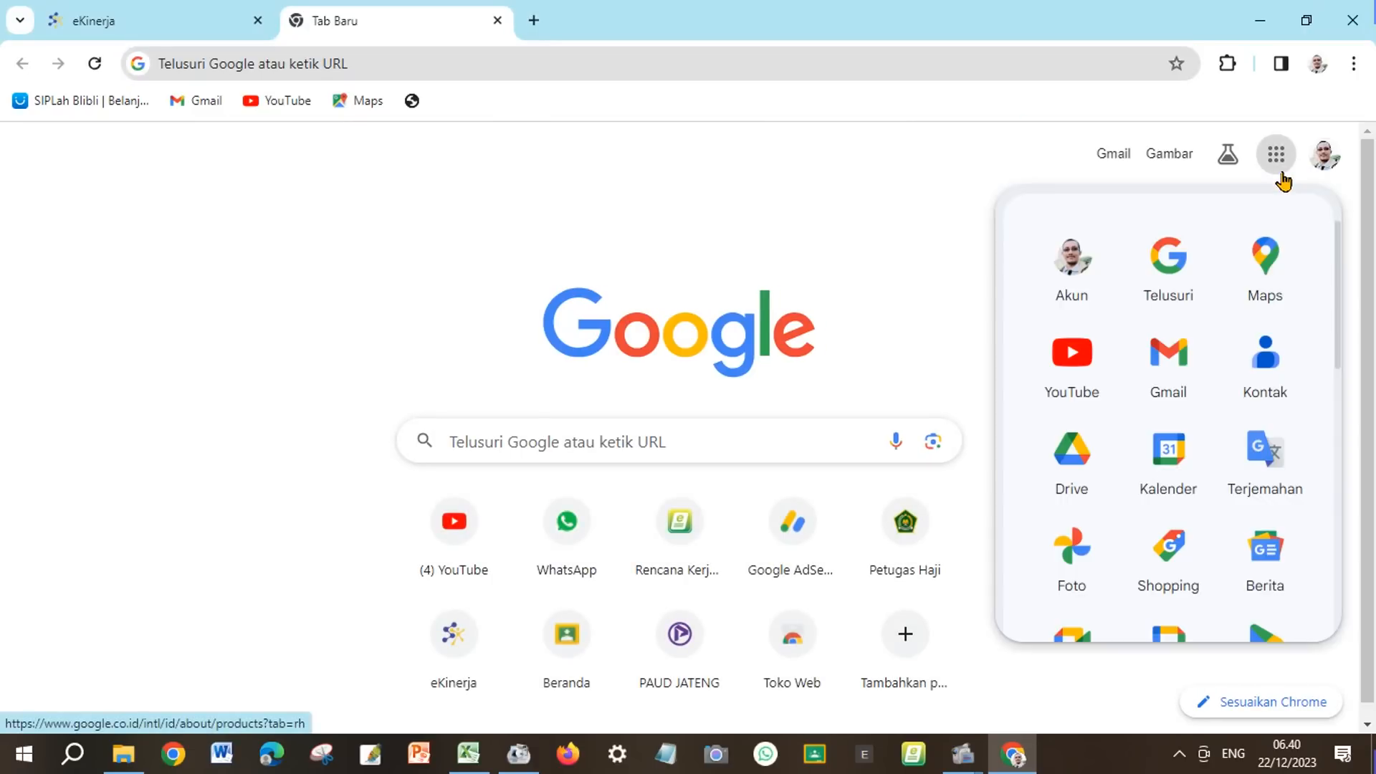
{"action": "left_click", "coordinate": [1089, 463]}
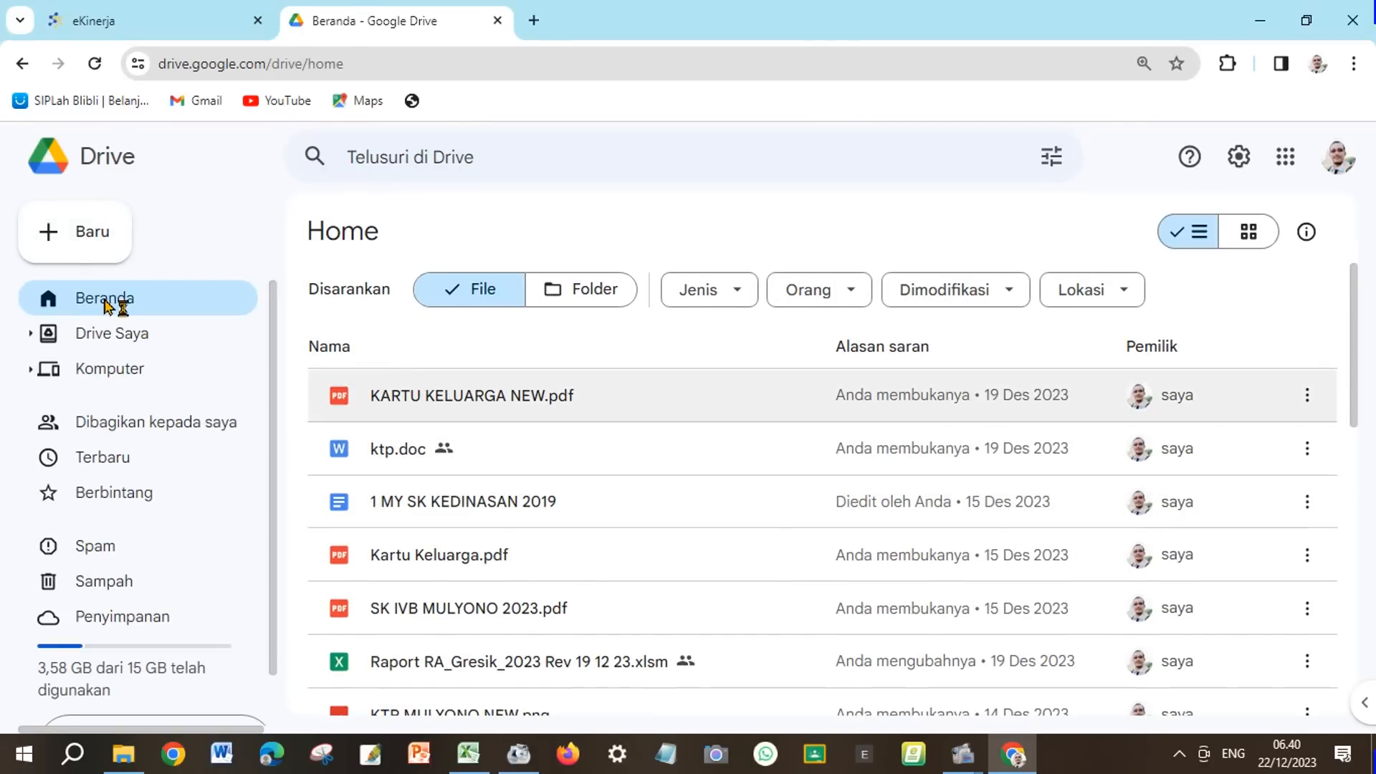
Step: Upload the entire BUKTI DUKUNG E KINERJA folder from the SKP 2023 folder on drive E: to Google Drive
{"action": "left_click", "coordinate": [49, 240]}
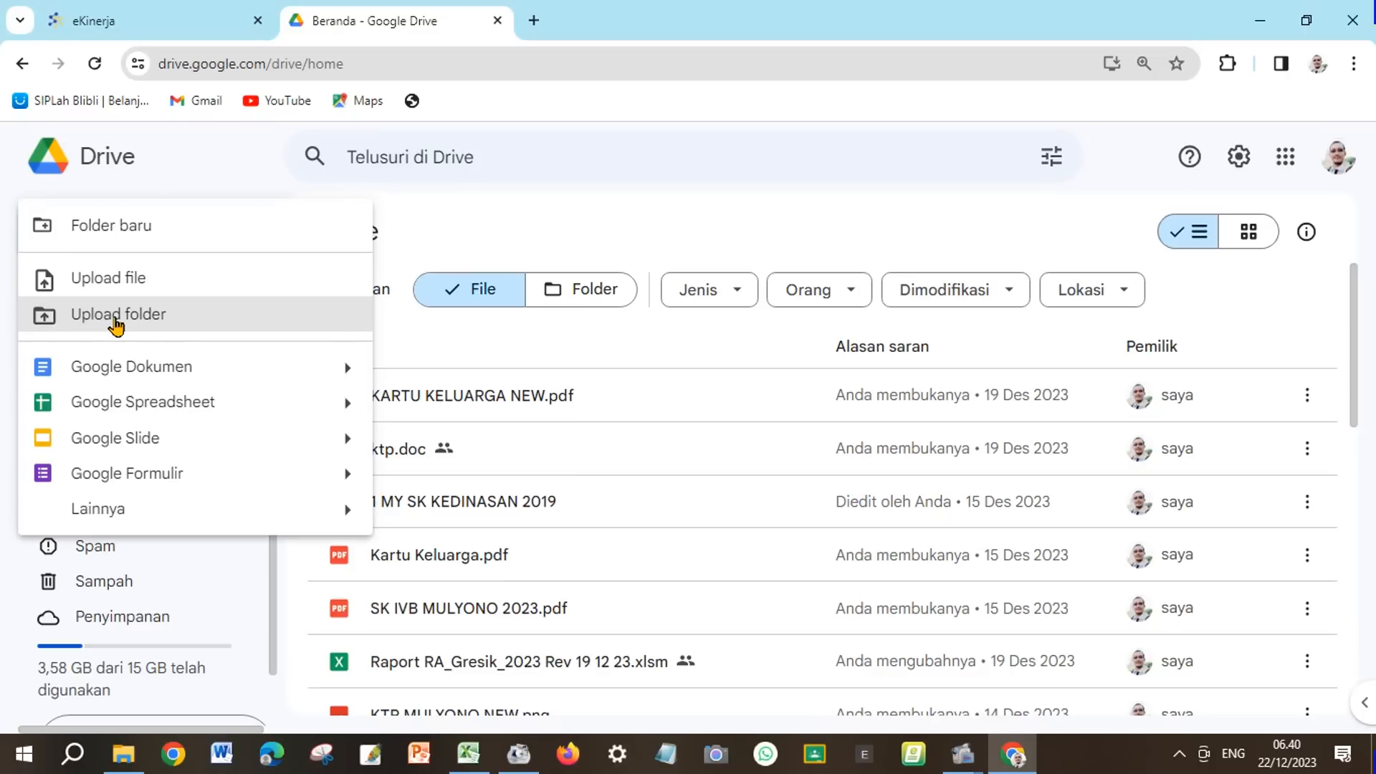
{"action": "left_click", "coordinate": [156, 320]}
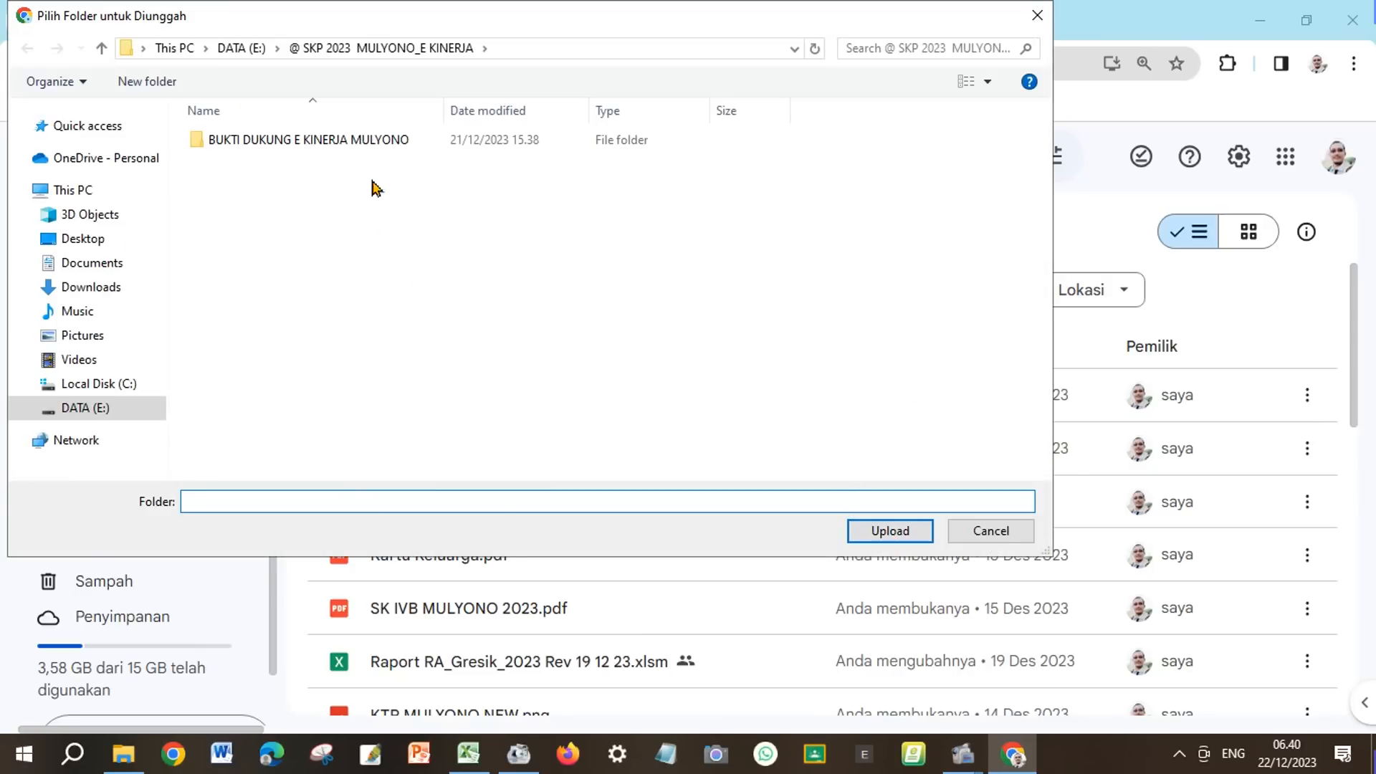
{"action": "left_click", "coordinate": [356, 144]}
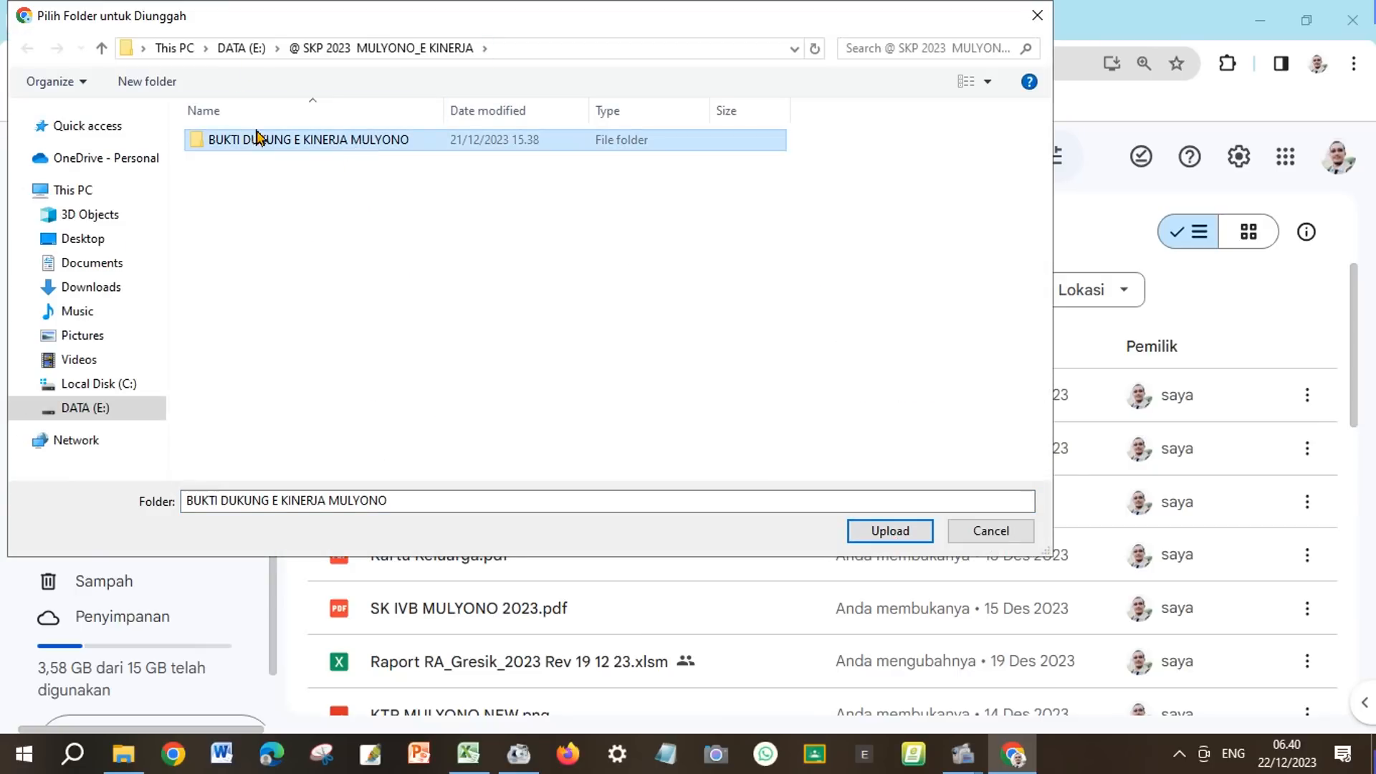
{"action": "left_click", "coordinate": [907, 534]}
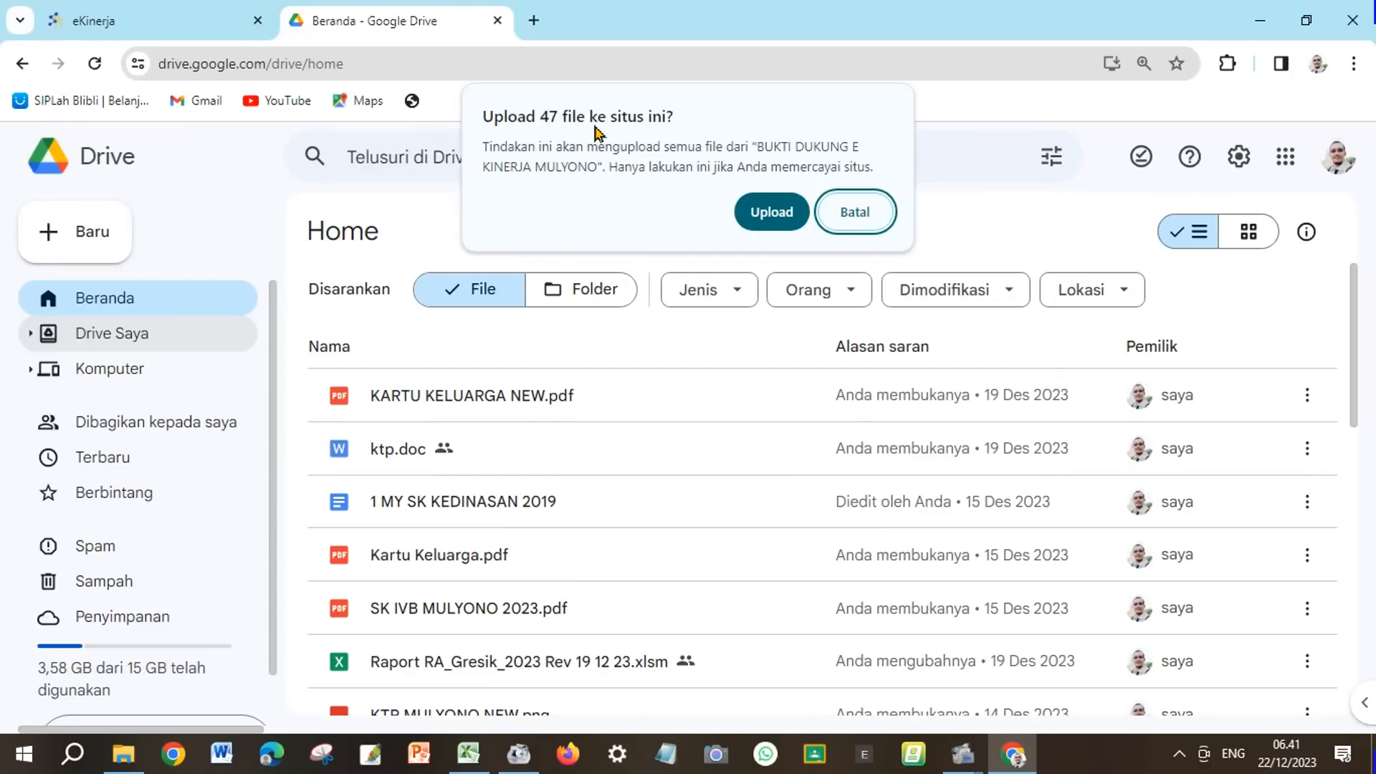
{"action": "left_click", "coordinate": [771, 213]}
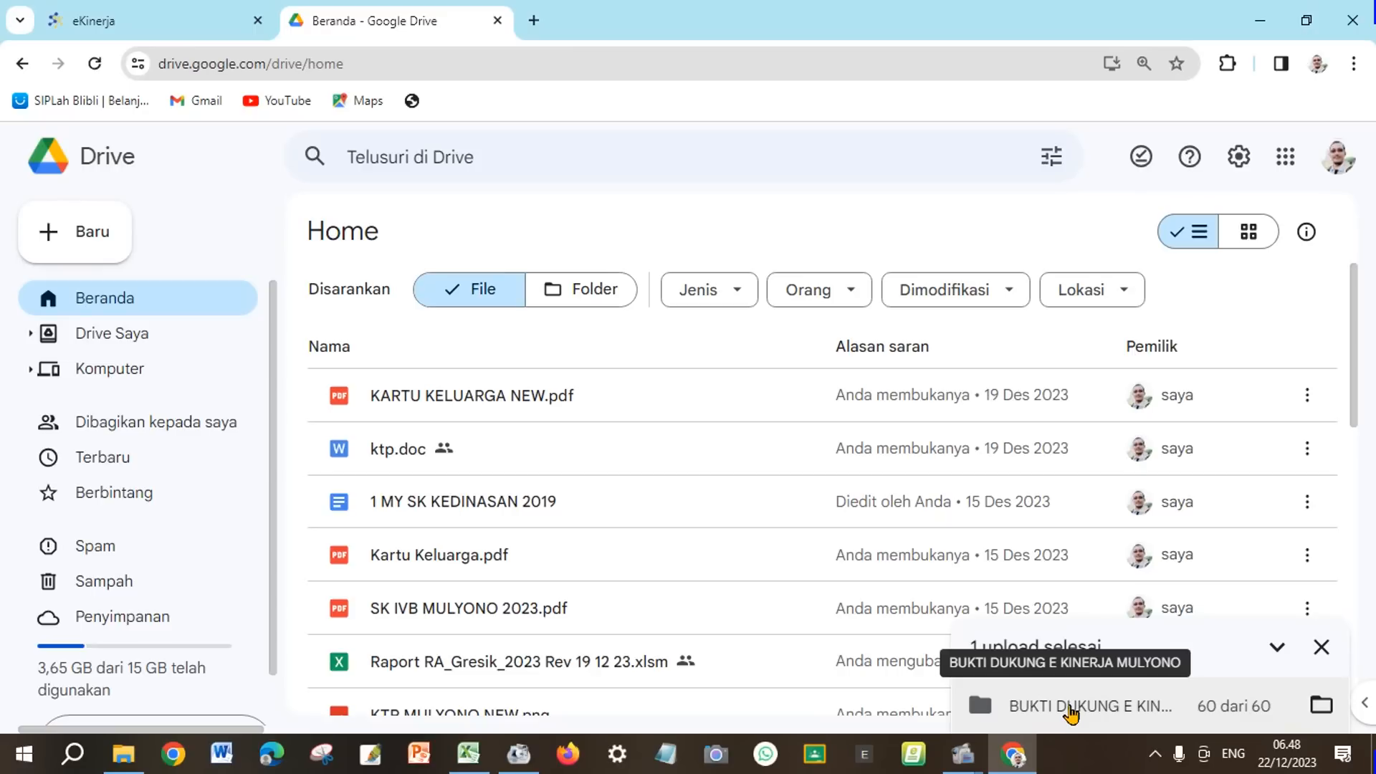
Step: Open the uploaded BUKTI DUKUNG E KINERJA folder in Drive and look through its numbered evidence subfolders
{"action": "left_click", "coordinate": [1068, 710]}
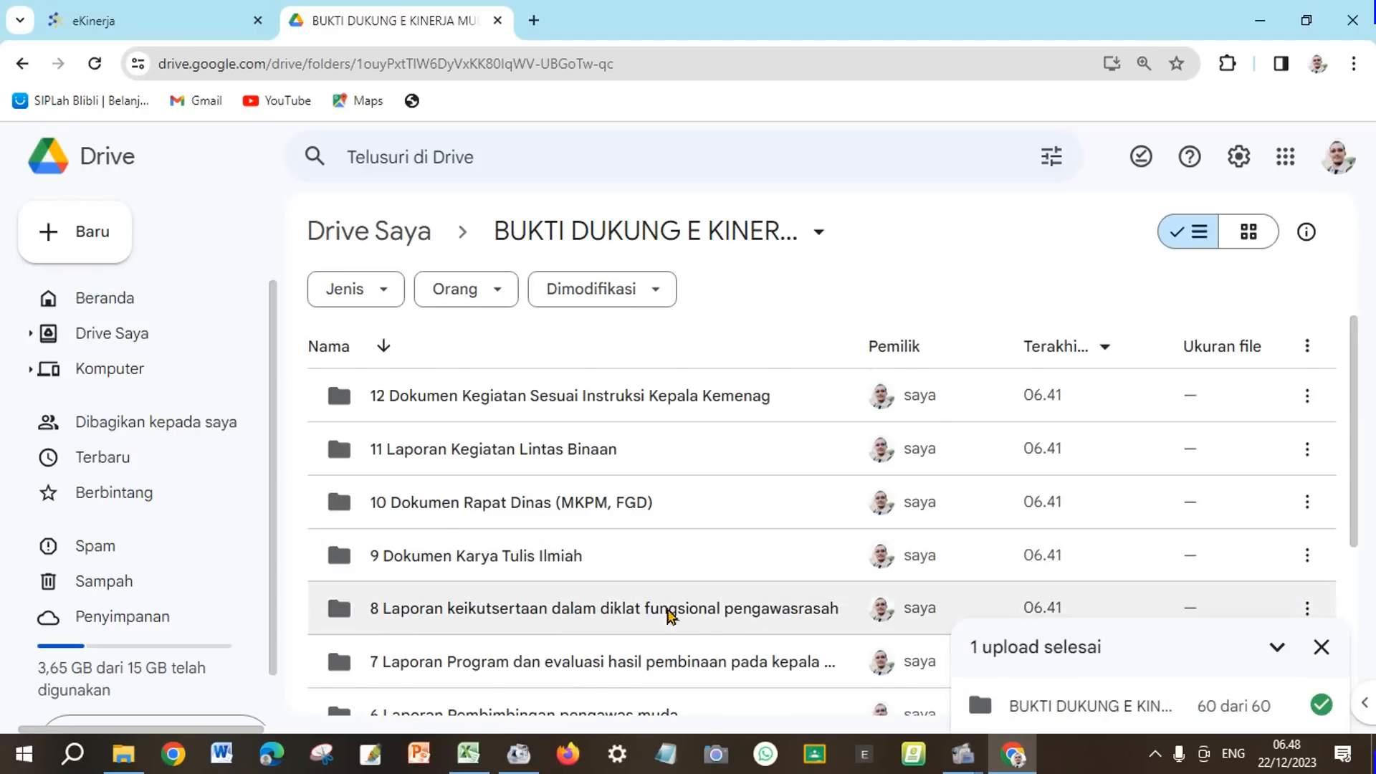
{"action": "scroll", "coordinate": [562, 584], "scroll_direction": "down", "scroll_amount": 3}
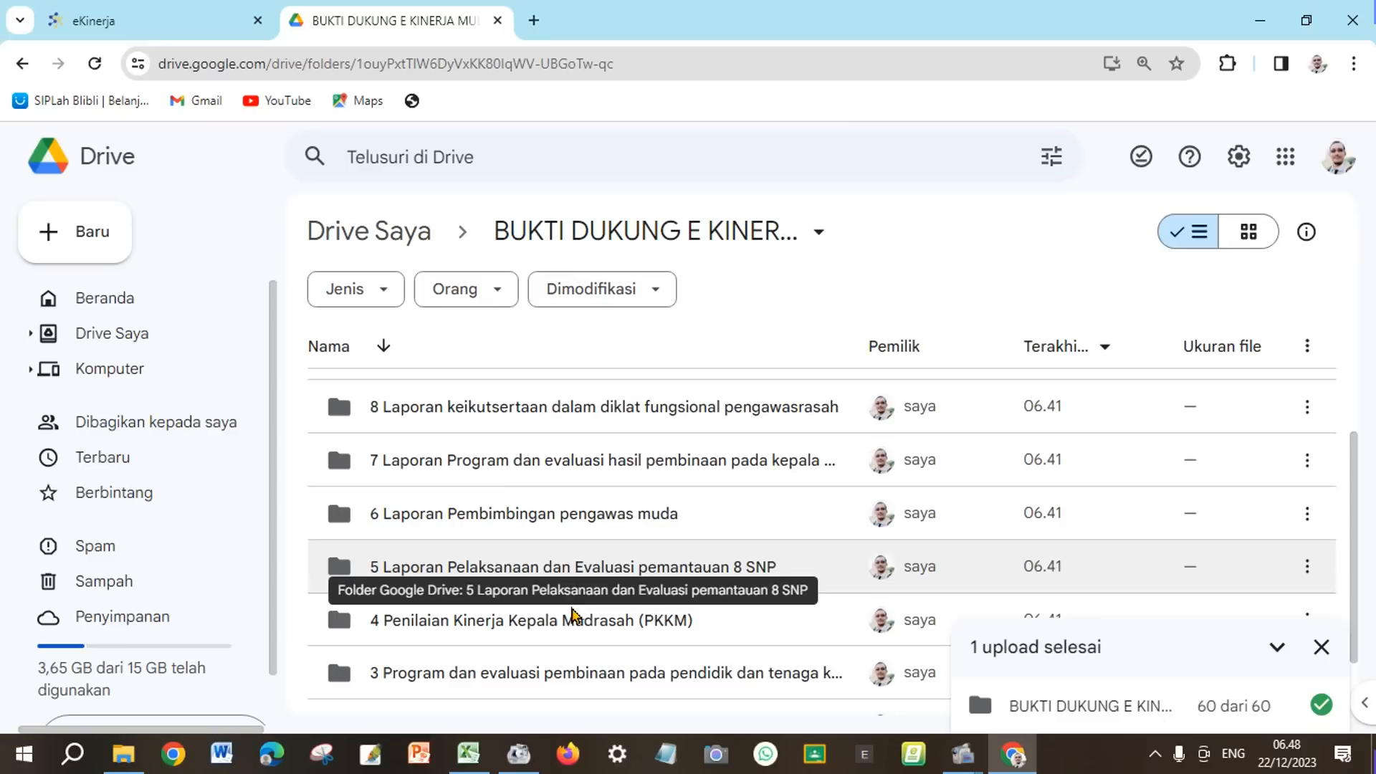
{"action": "scroll", "coordinate": [530, 439], "scroll_direction": "up", "scroll_amount": 2}
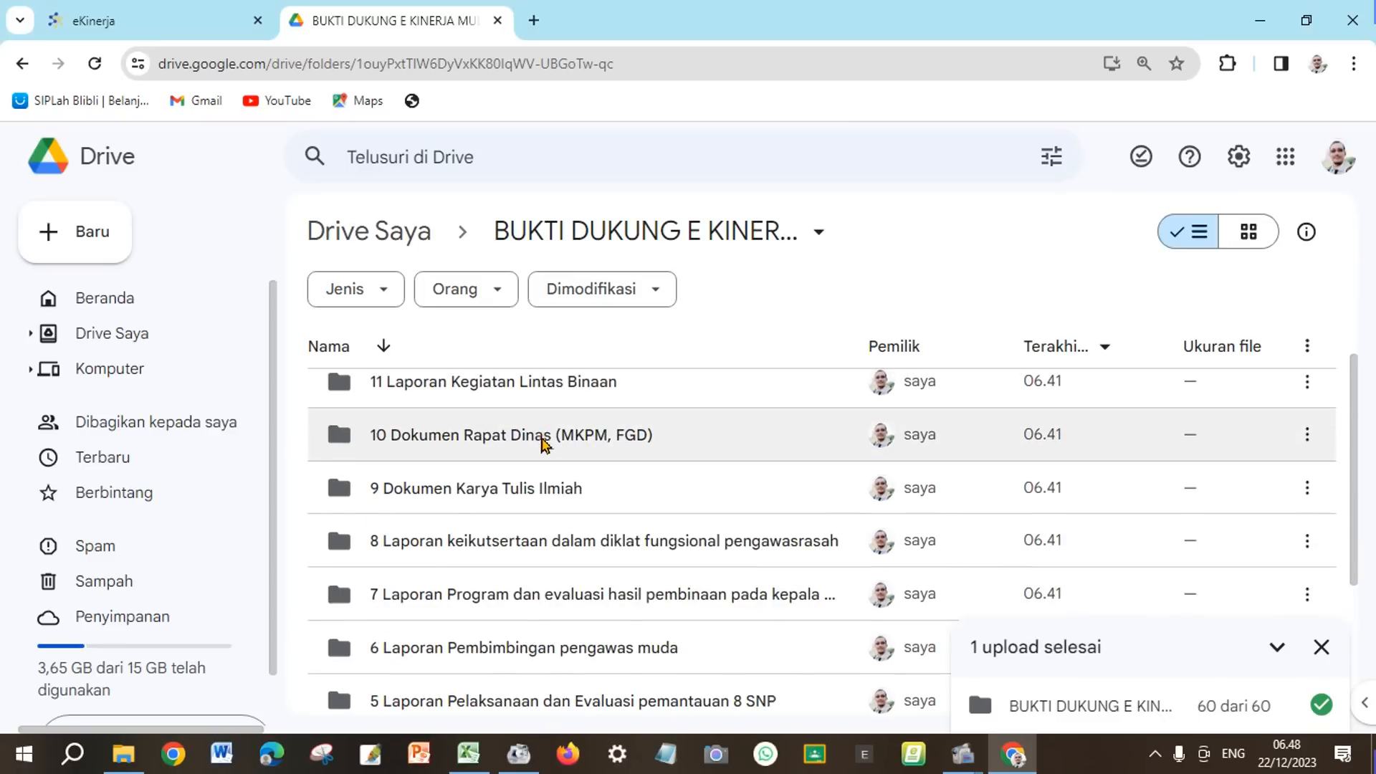
{"action": "scroll", "coordinate": [545, 444], "scroll_direction": "up", "scroll_amount": 1}
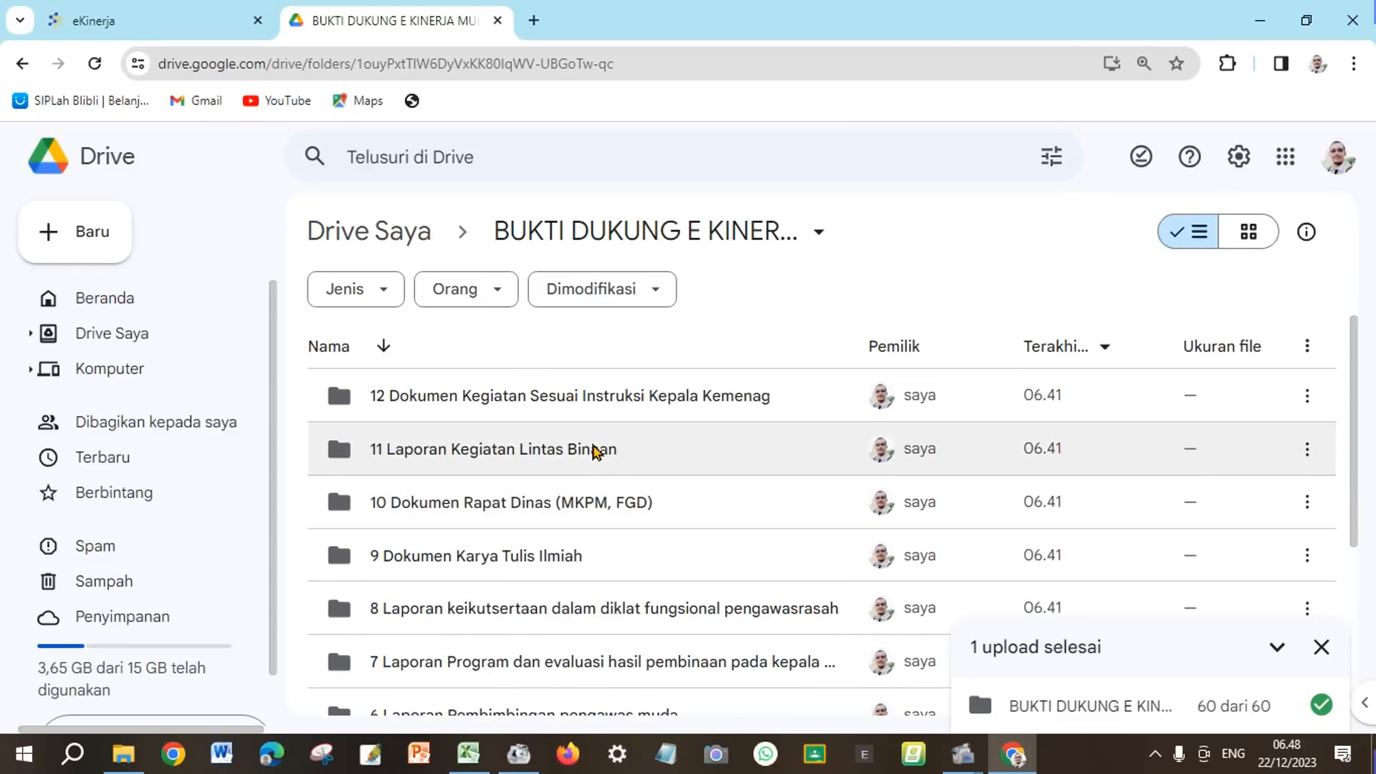
{"action": "scroll", "coordinate": [592, 451], "scroll_direction": "down", "scroll_amount": 5}
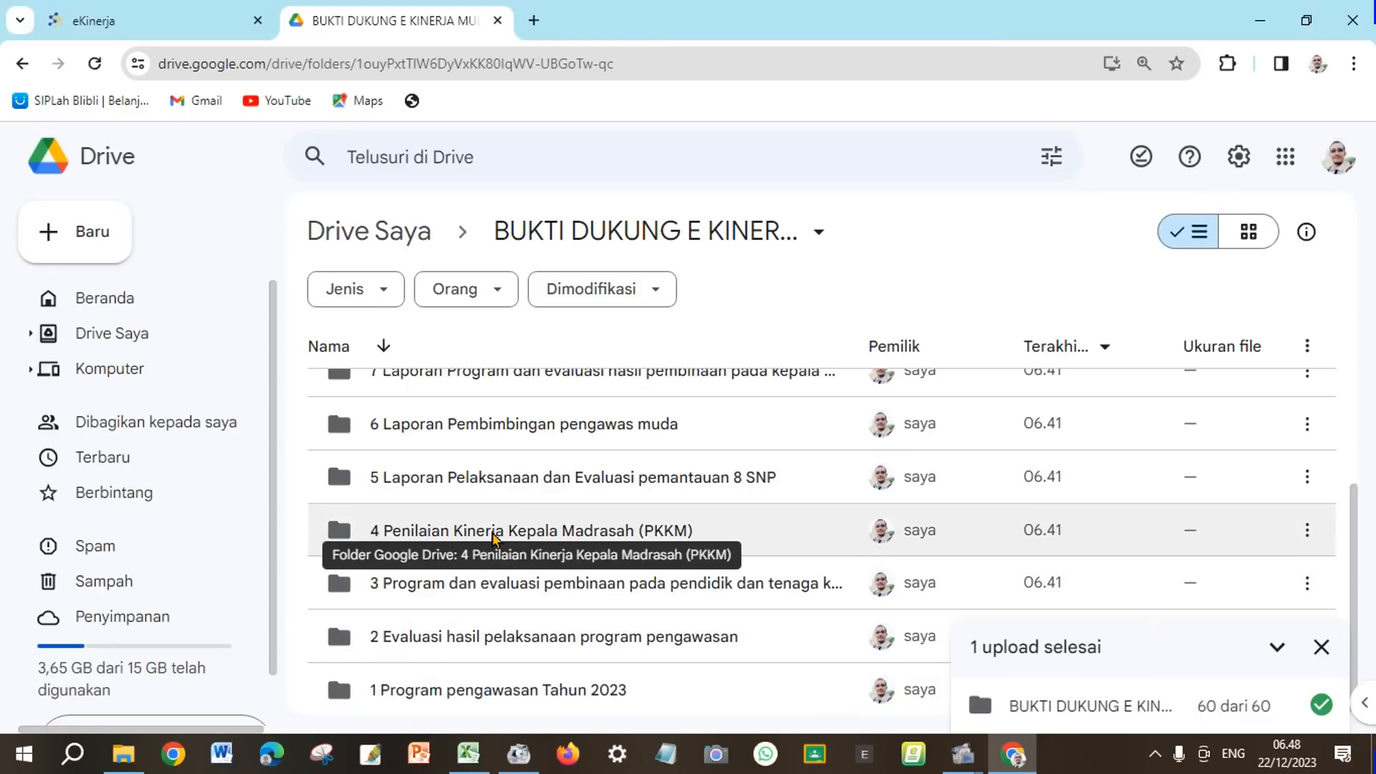
Step: Share the 1 Program pengawasan Tahun 2023 folder with anyone who has the link as viewer (Pelihat), and copy its link
{"action": "right_click", "coordinate": [535, 695]}
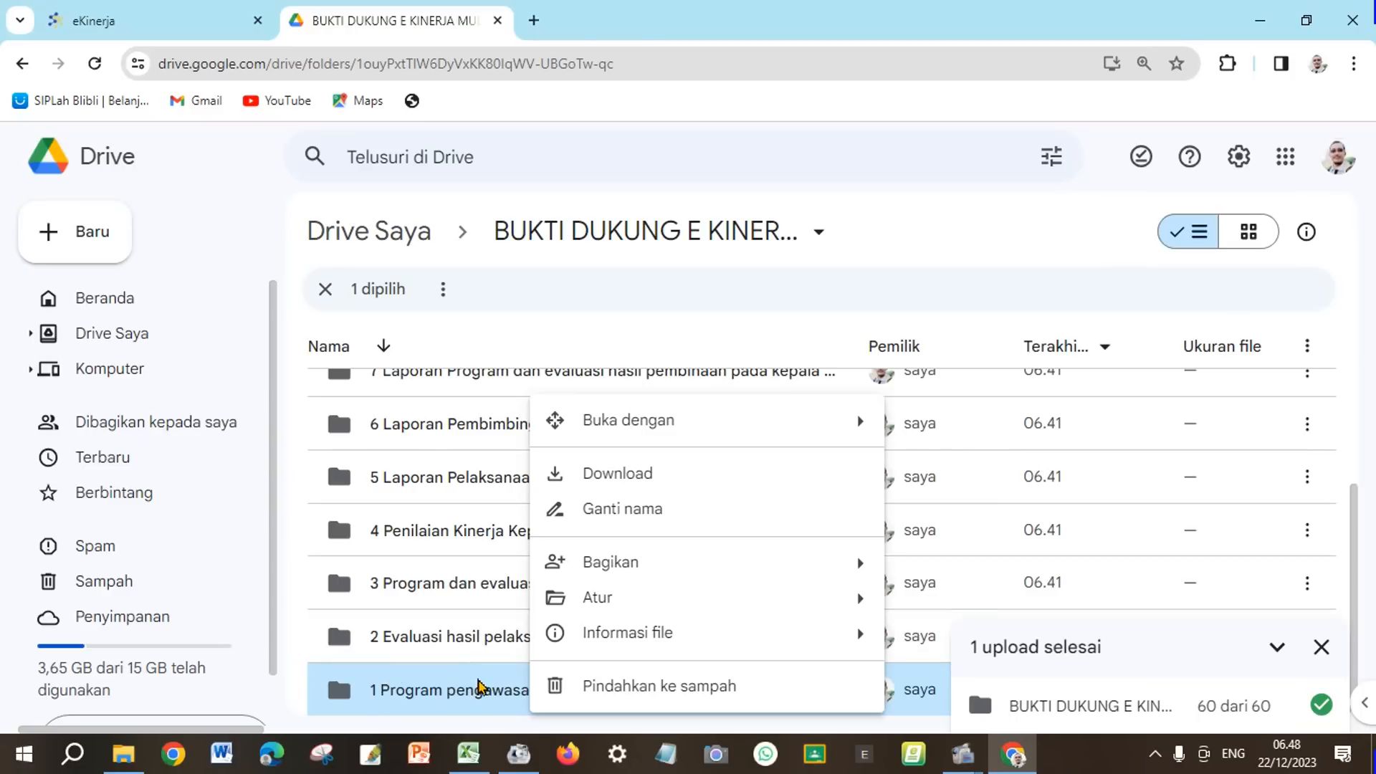
{"action": "mouse_move", "coordinate": [799, 566]}
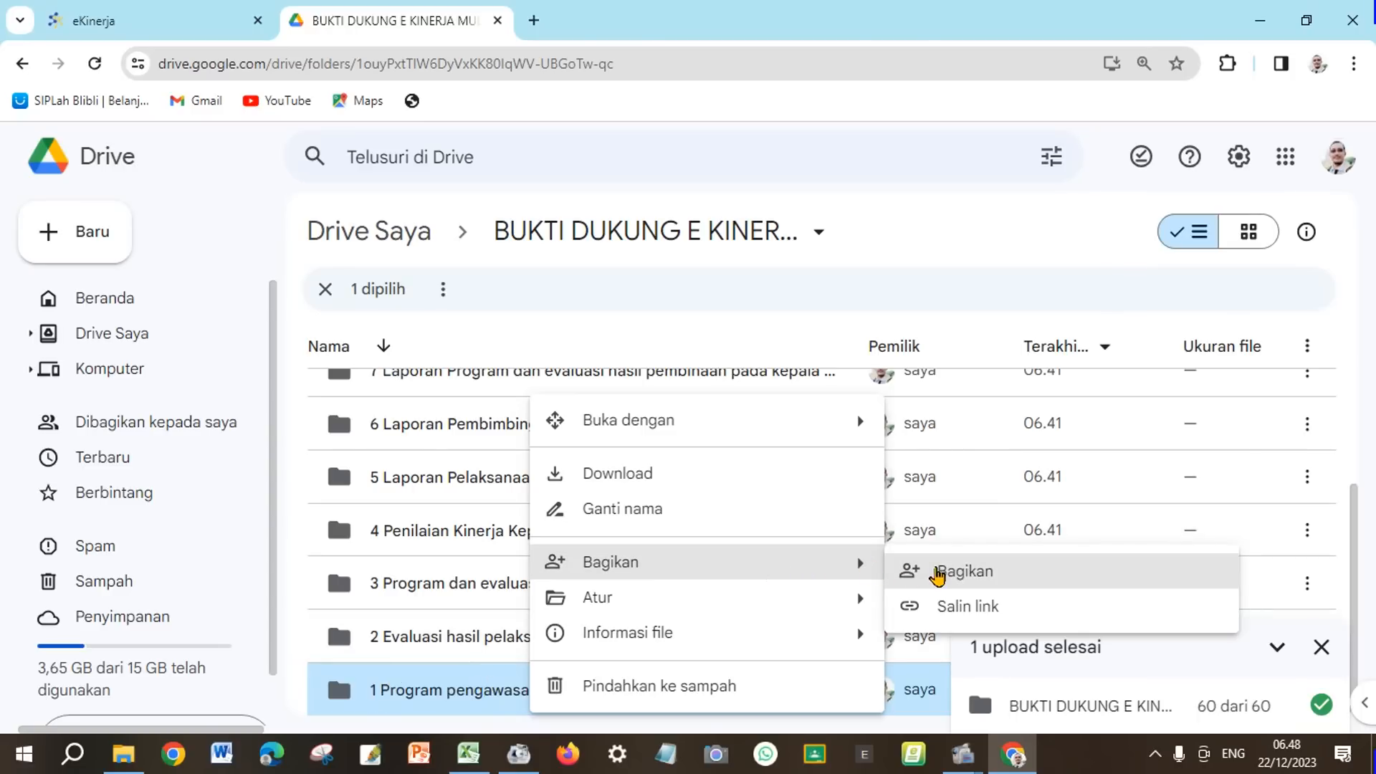
{"action": "left_click", "coordinate": [938, 572]}
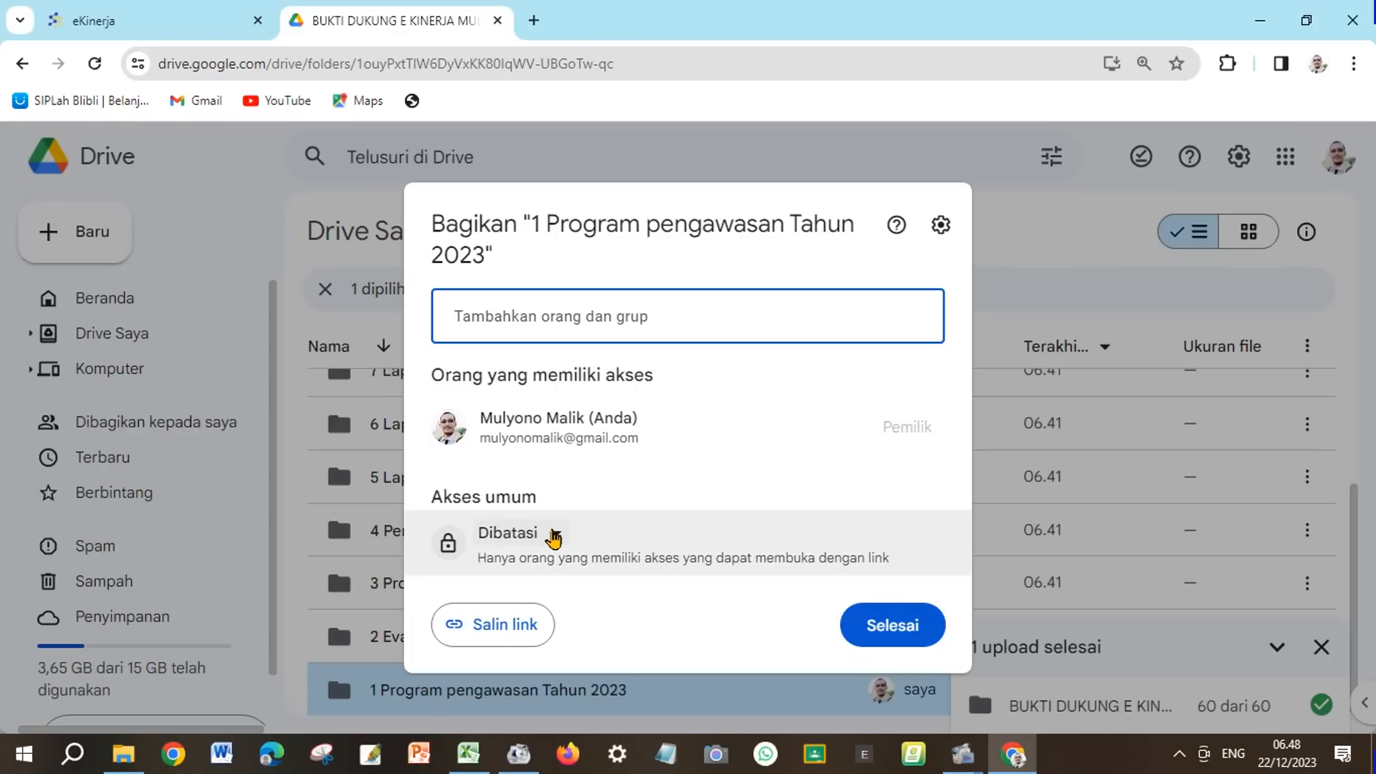
{"action": "left_click", "coordinate": [560, 538]}
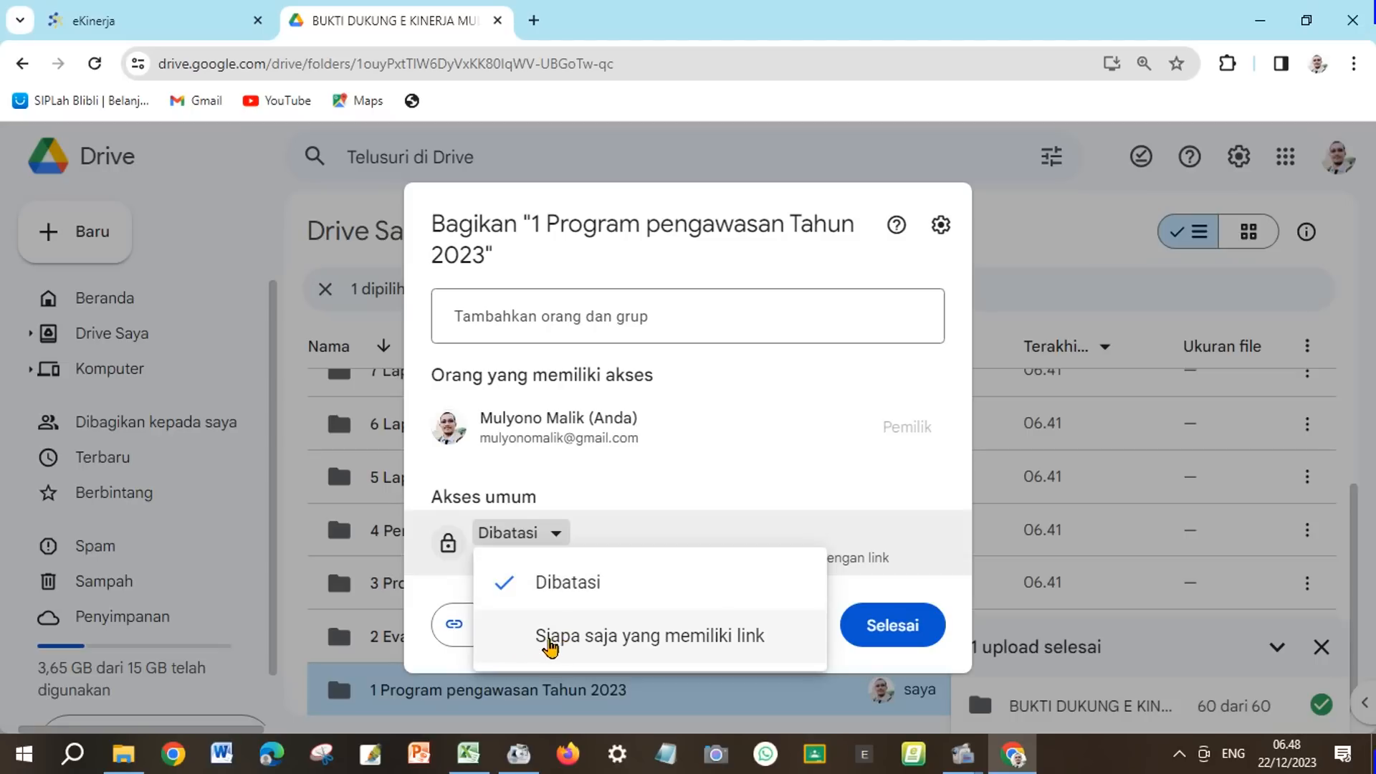
{"action": "left_click", "coordinate": [550, 641]}
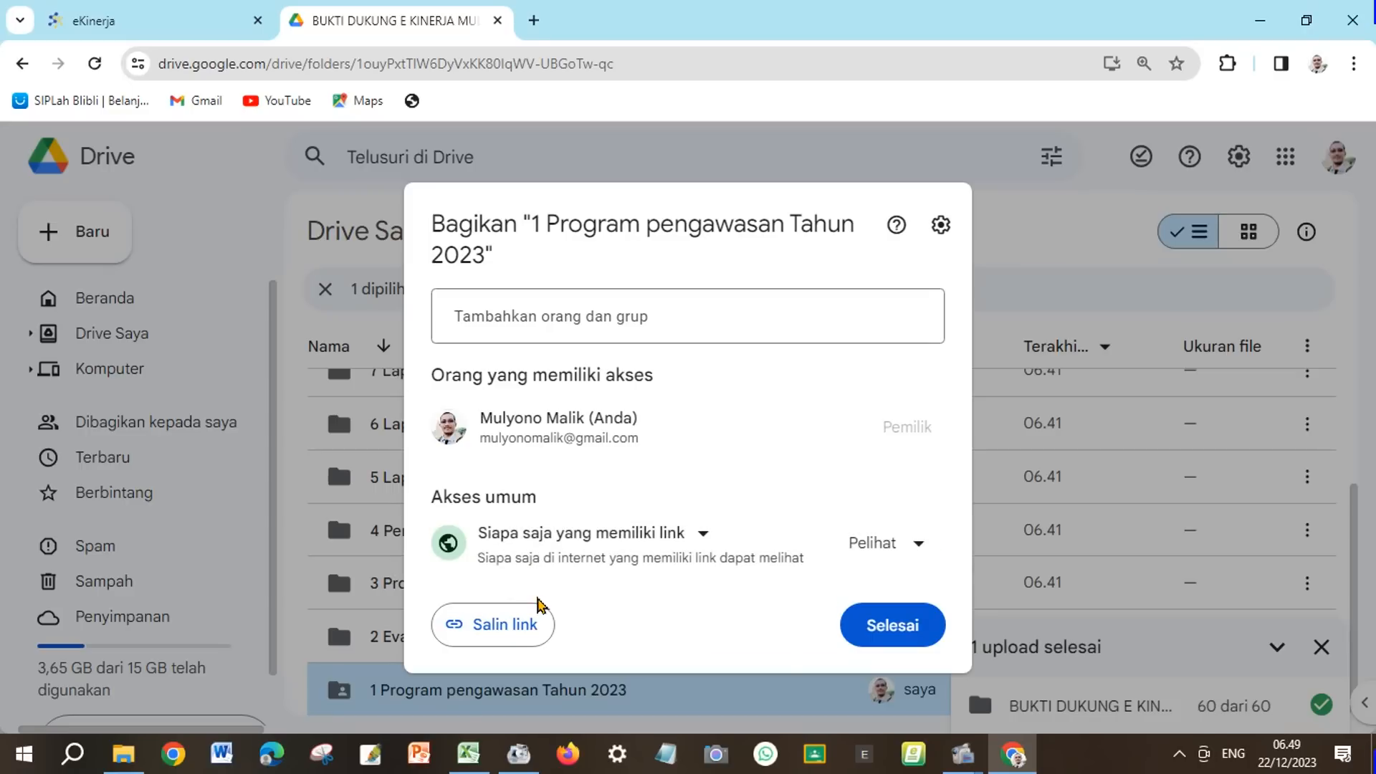
{"action": "left_click", "coordinate": [511, 622]}
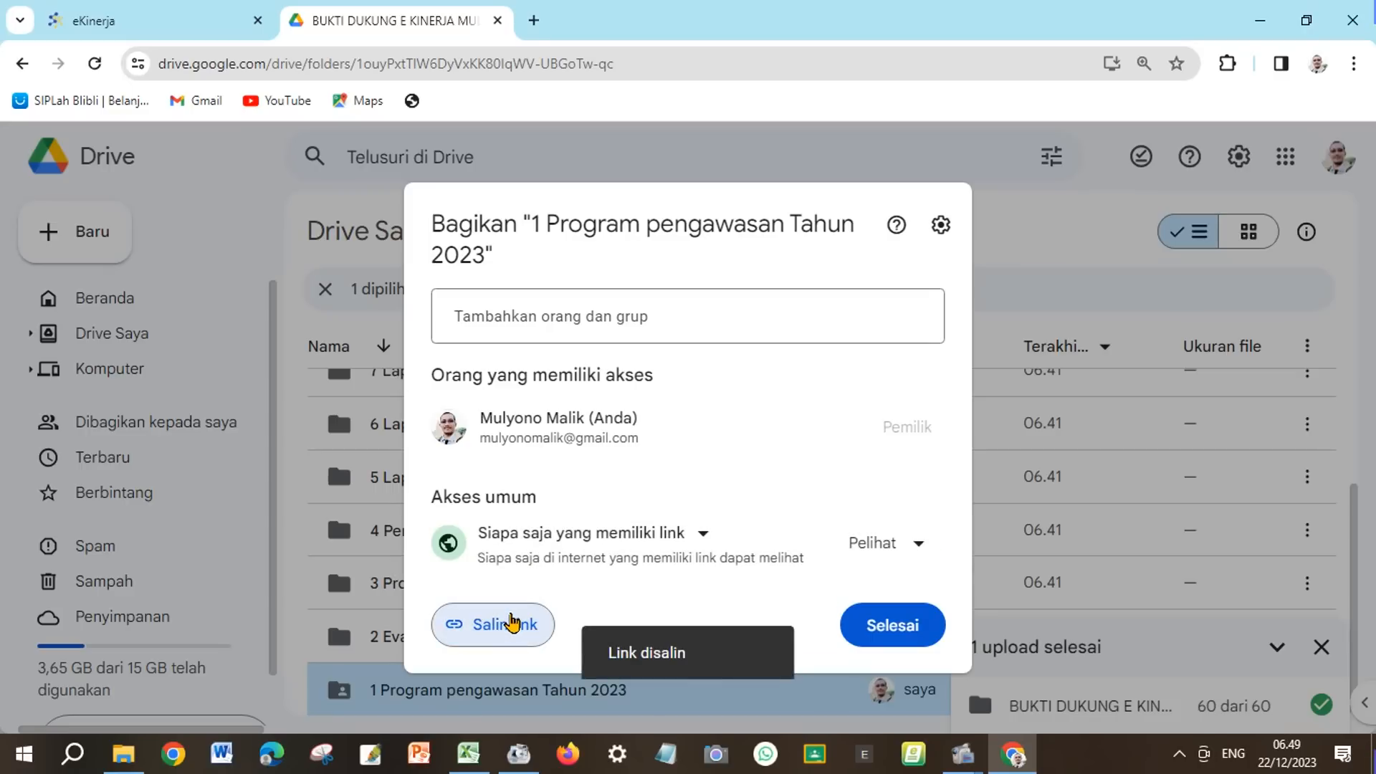
Step: Switch to the Excel workbook and paste the copied Drive folder link as text into the merged evidence link cell L6
{"action": "left_click", "coordinate": [470, 754]}
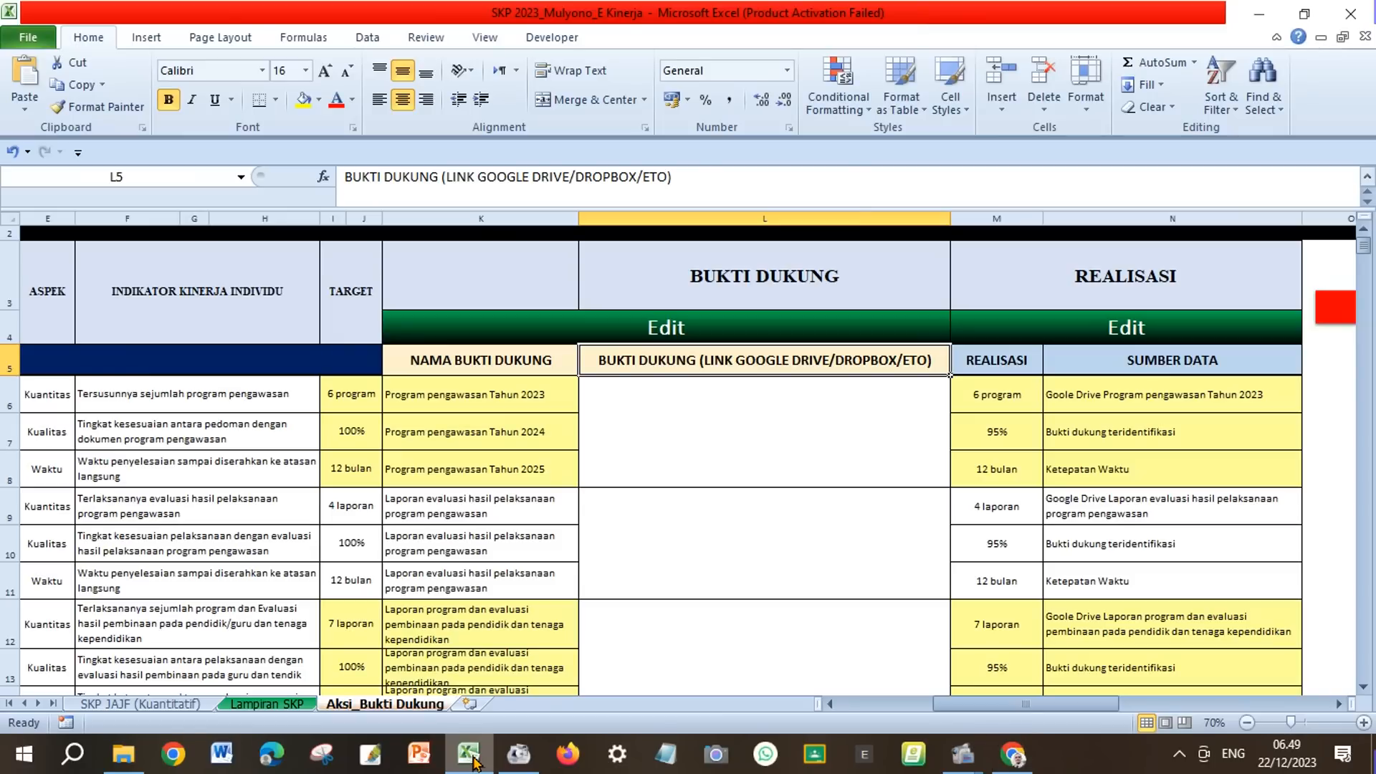
{"action": "left_click", "coordinate": [723, 438]}
{"action": "left_click", "coordinate": [26, 76]}
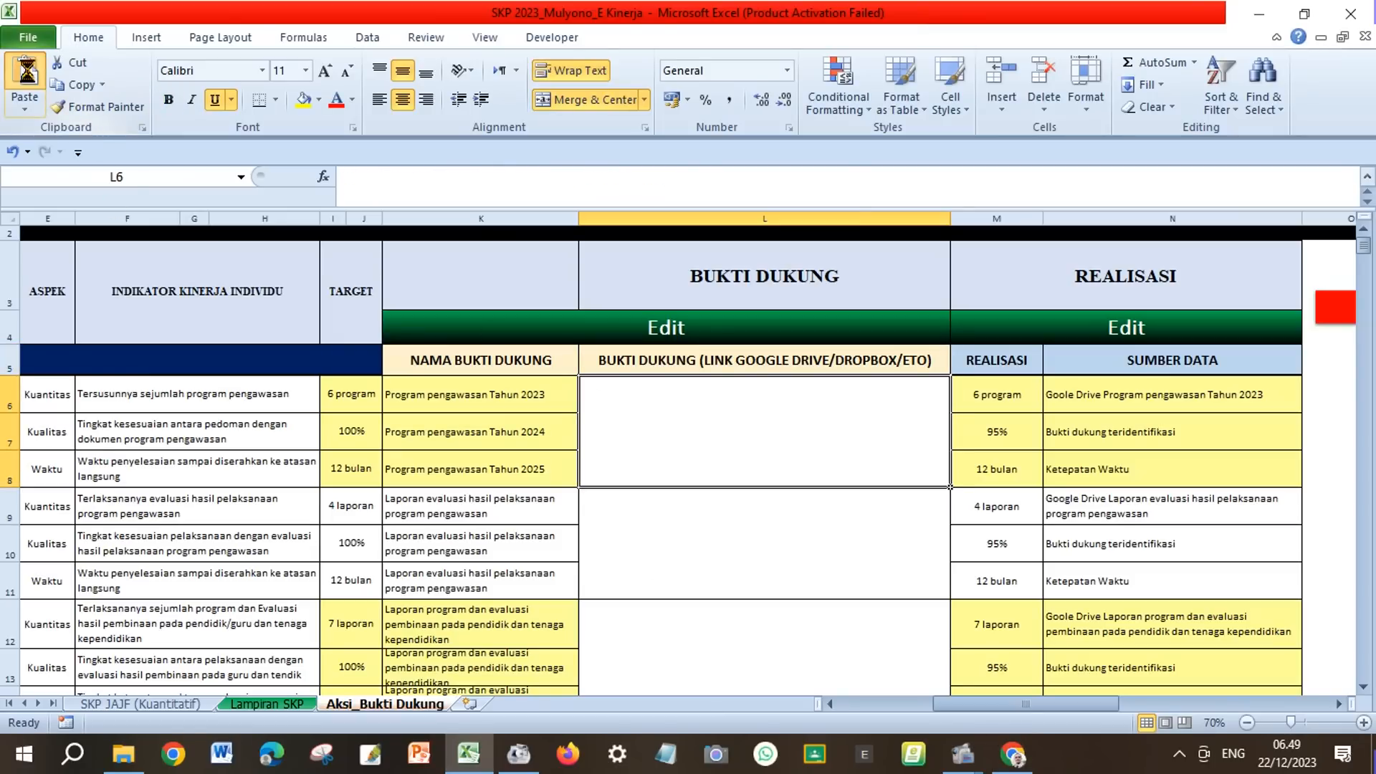
{"action": "left_click", "coordinate": [649, 428]}
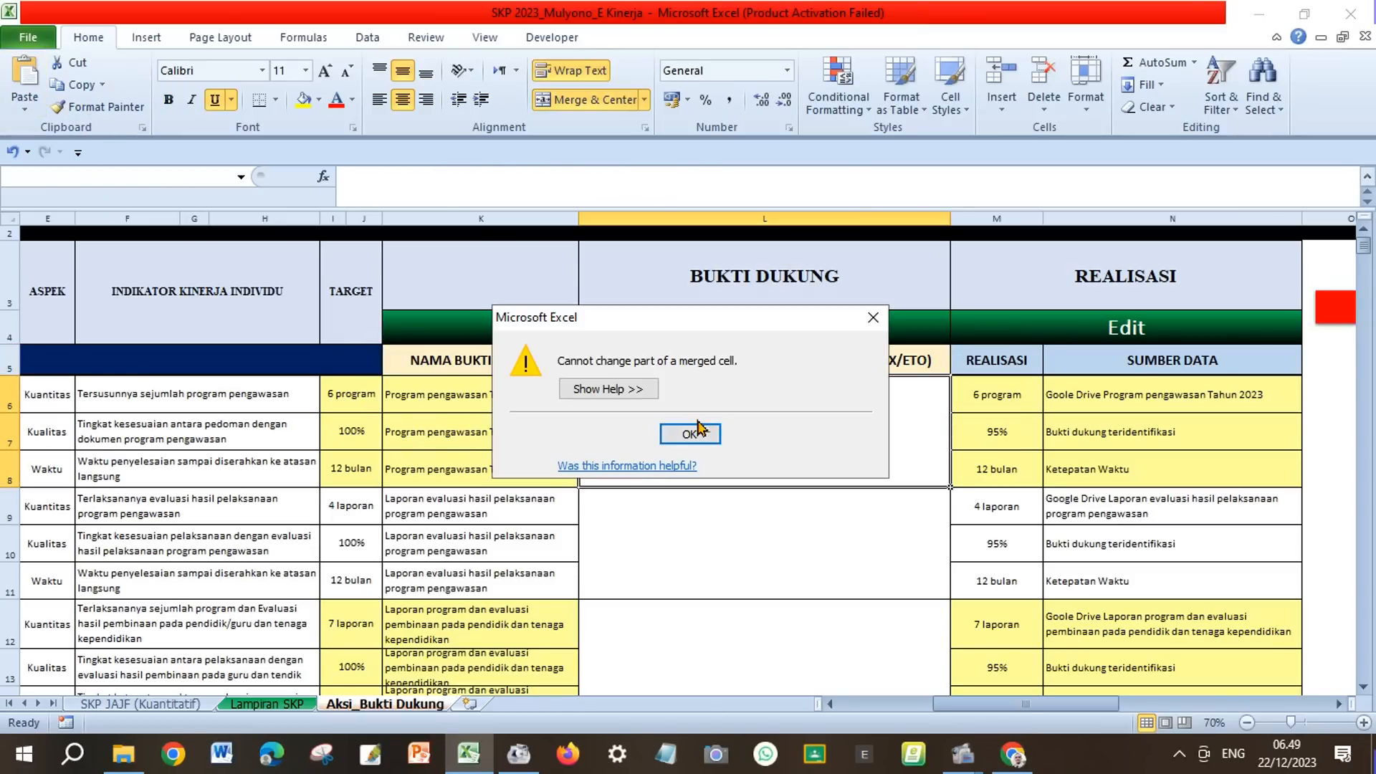
{"action": "left_click", "coordinate": [691, 430]}
{"action": "left_click", "coordinate": [426, 197]}
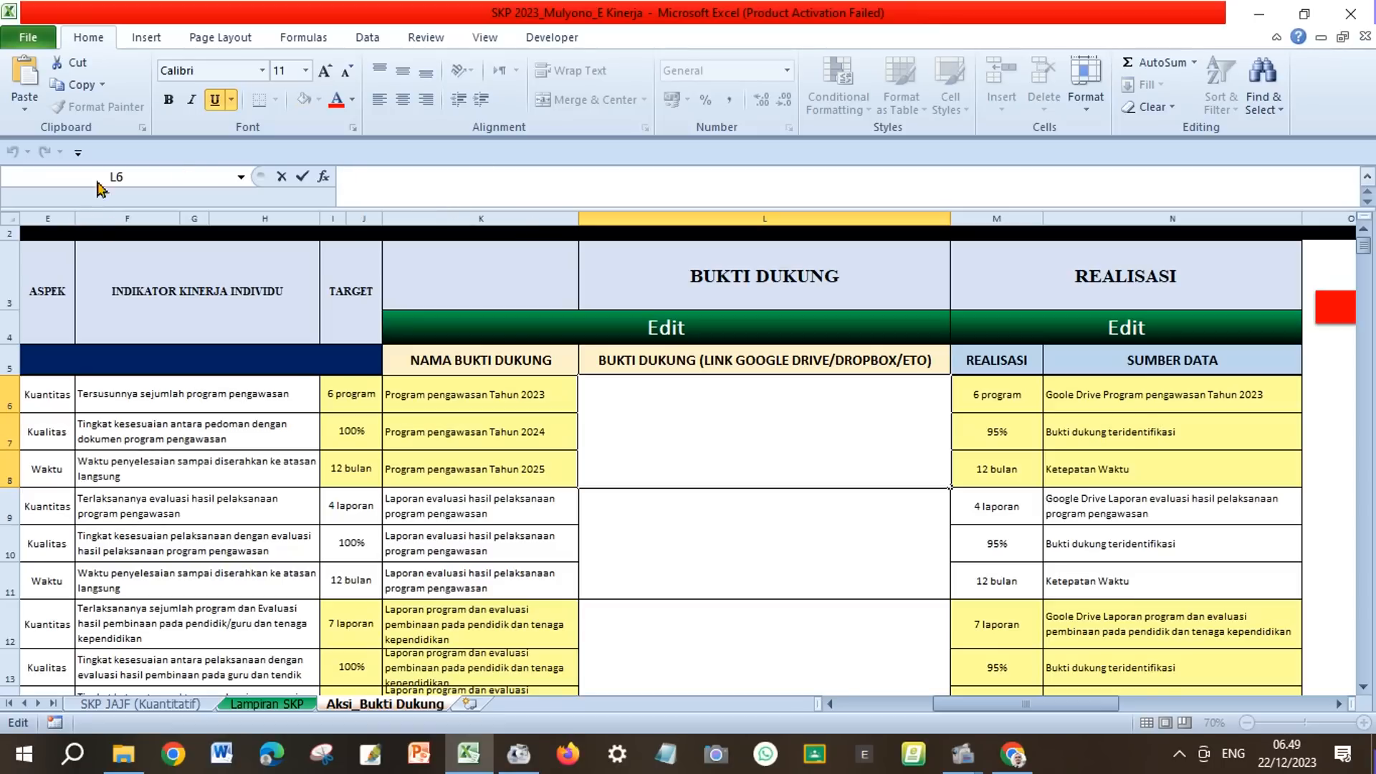
{"action": "left_click", "coordinate": [24, 75]}
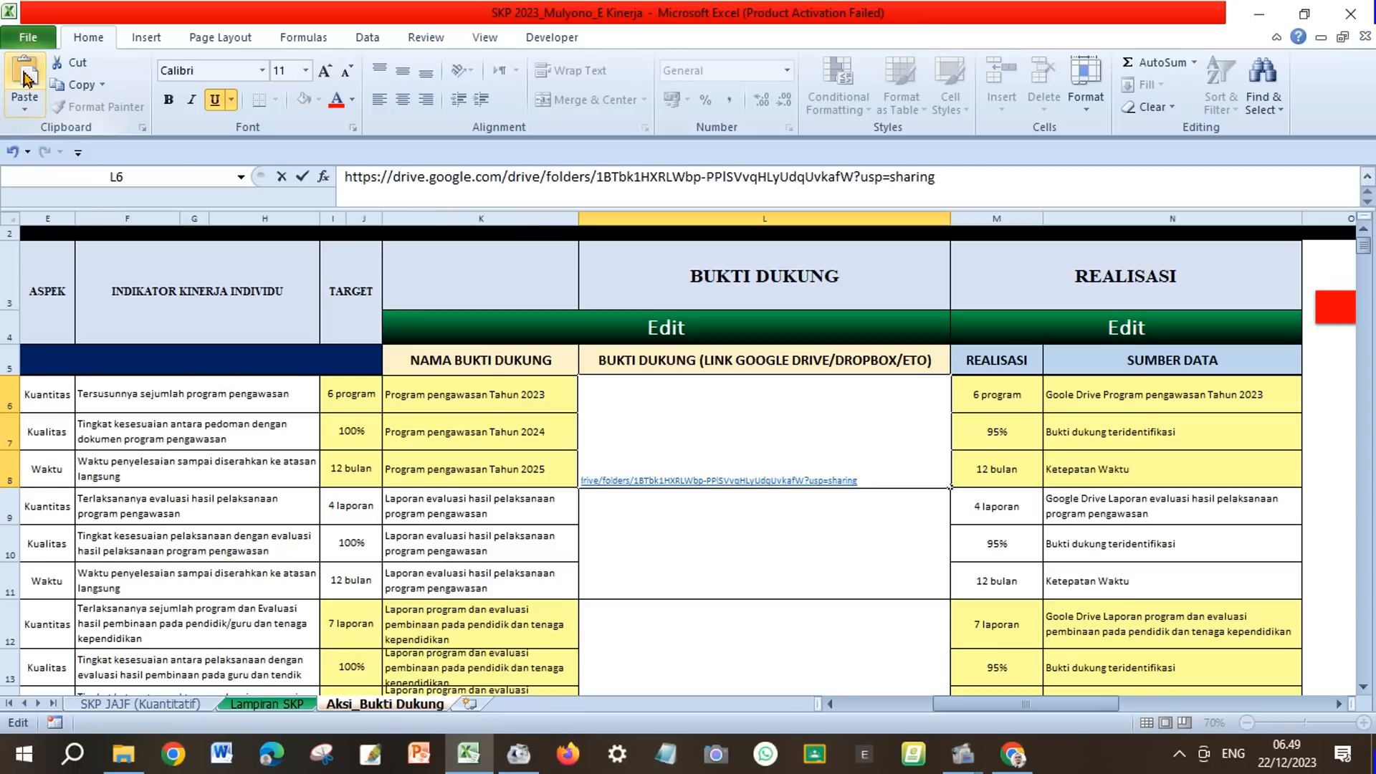
{"action": "key", "text": "Return"}
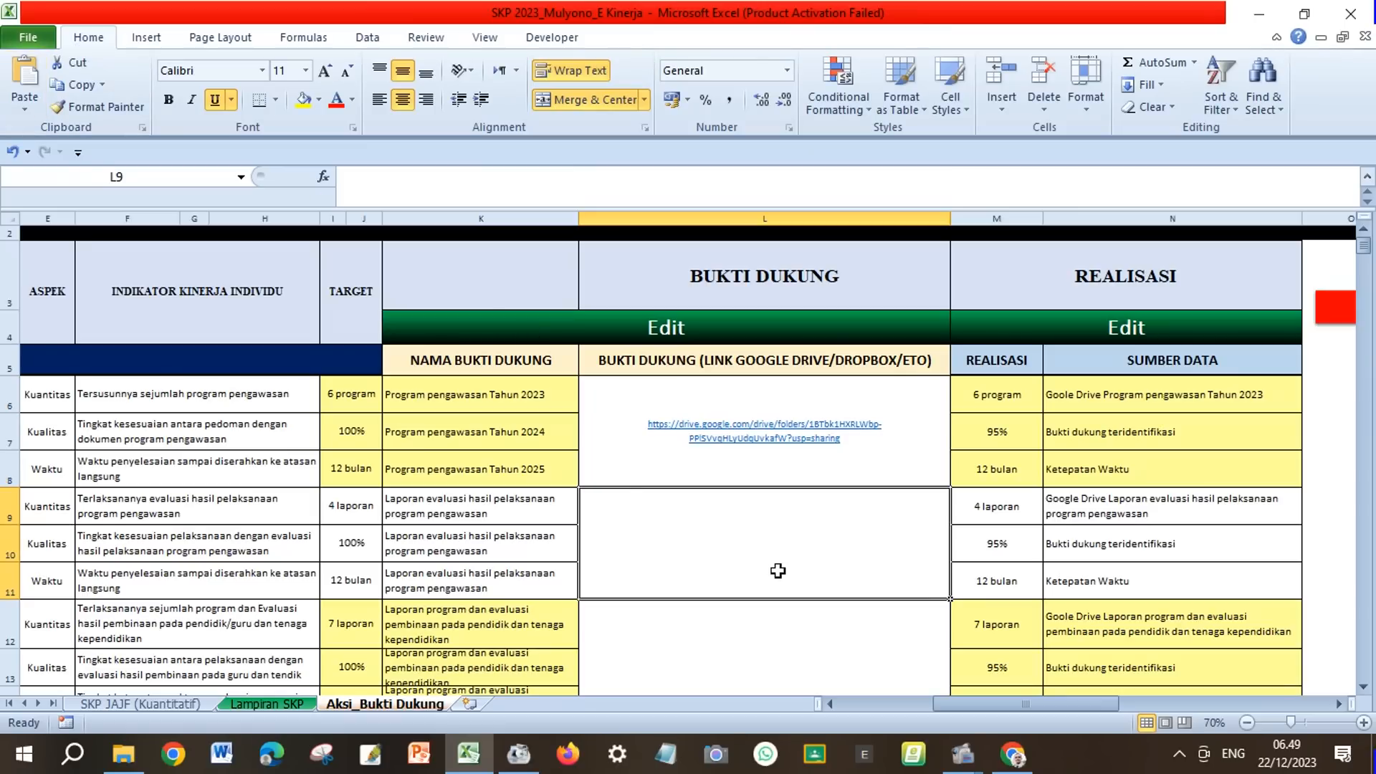
{"action": "left_click", "coordinate": [612, 457]}
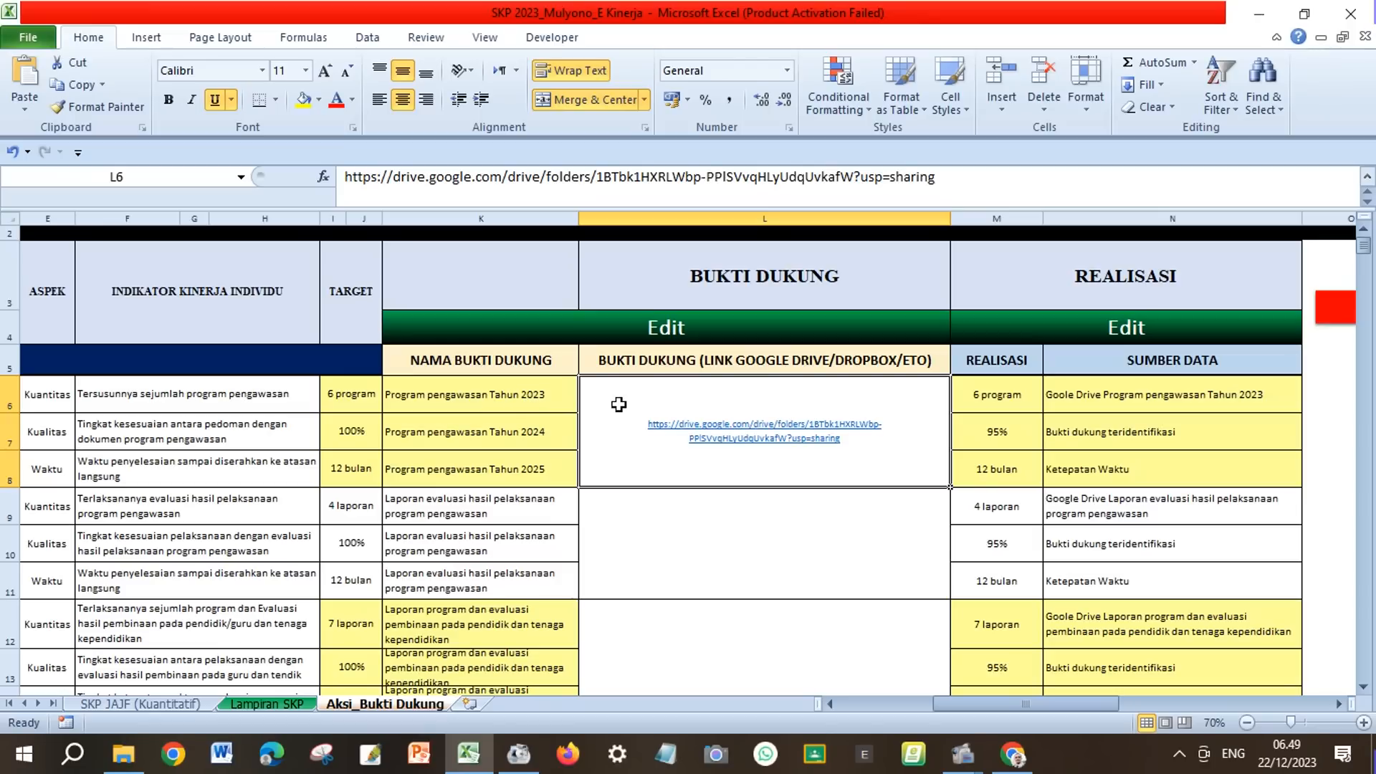
{"action": "left_click", "coordinate": [633, 522]}
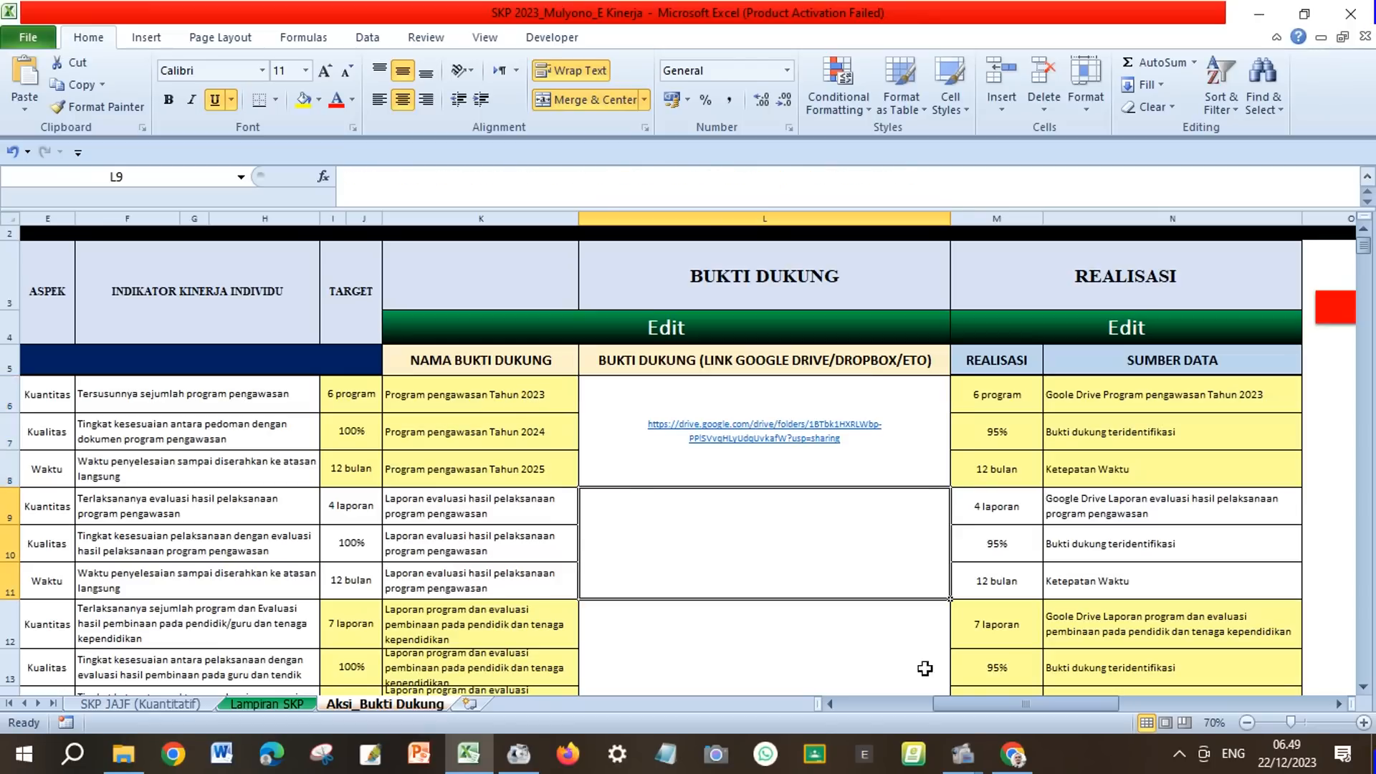
Step: Switch back to Google Drive in Chrome and finish the sharing settings of the 1 Program pengawasan Tahun 2023 folder
{"action": "left_click", "coordinate": [1012, 754]}
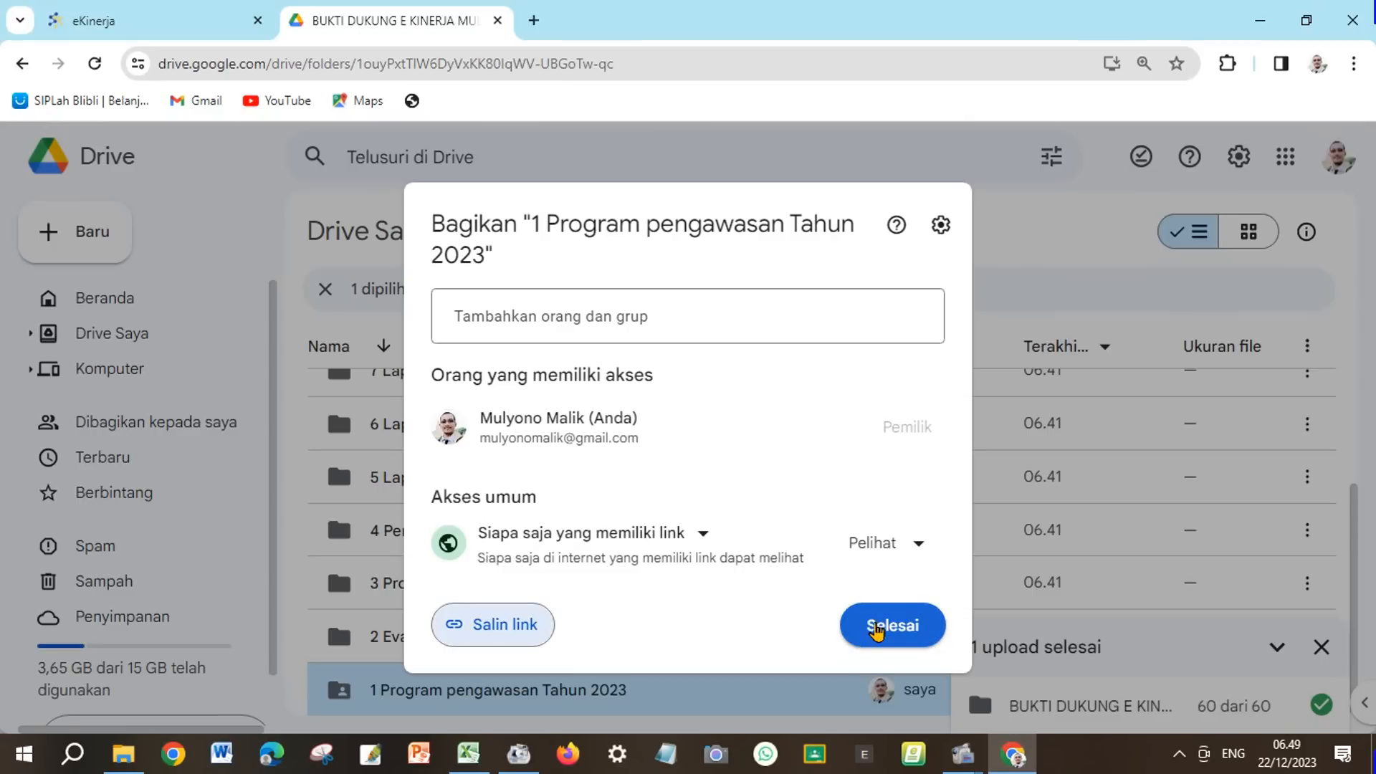
{"action": "left_click", "coordinate": [889, 628]}
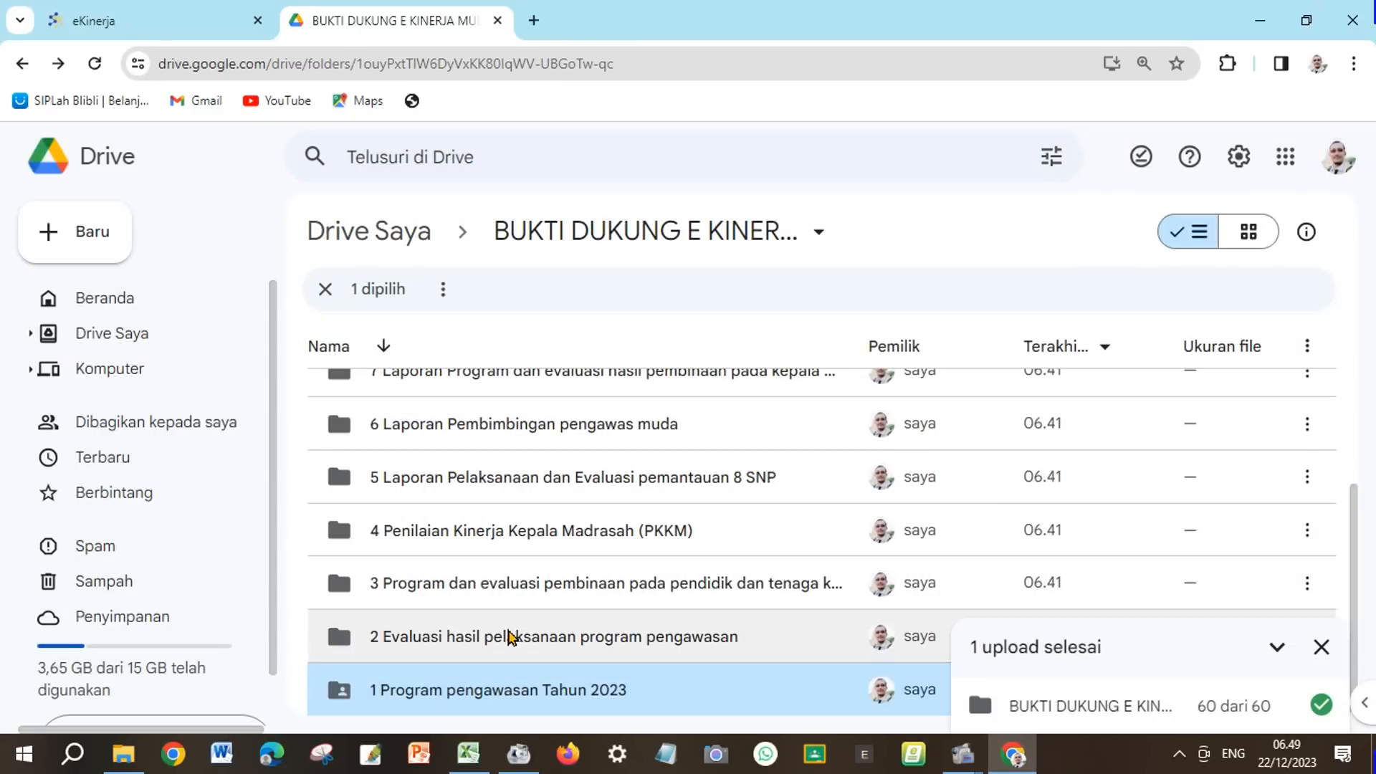
Step: Share the 2 Evaluasi hasil pelaksanaan program pengawasan folder with anyone who has the link as viewer (Pelihat), and copy its link
{"action": "right_click", "coordinate": [508, 637]}
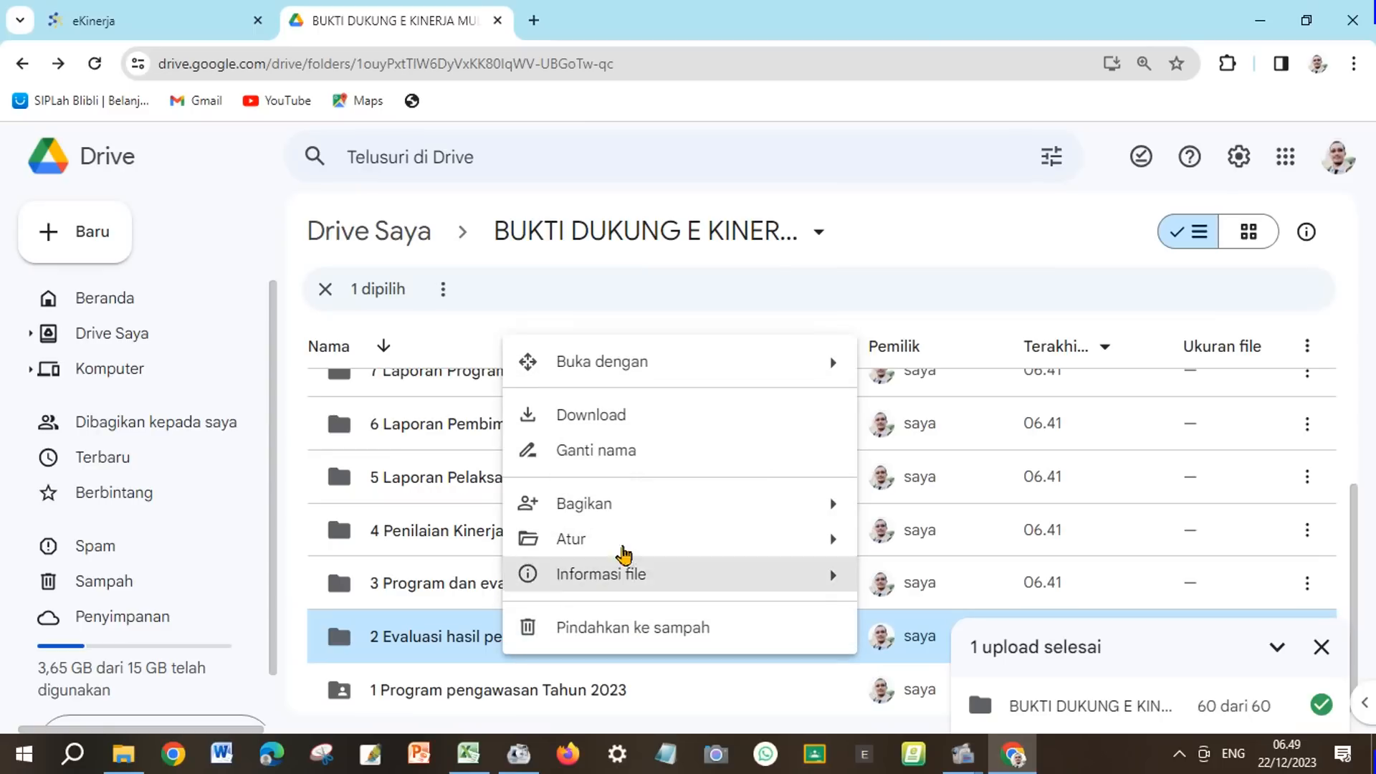
{"action": "mouse_move", "coordinate": [630, 516]}
{"action": "left_click", "coordinate": [924, 516]}
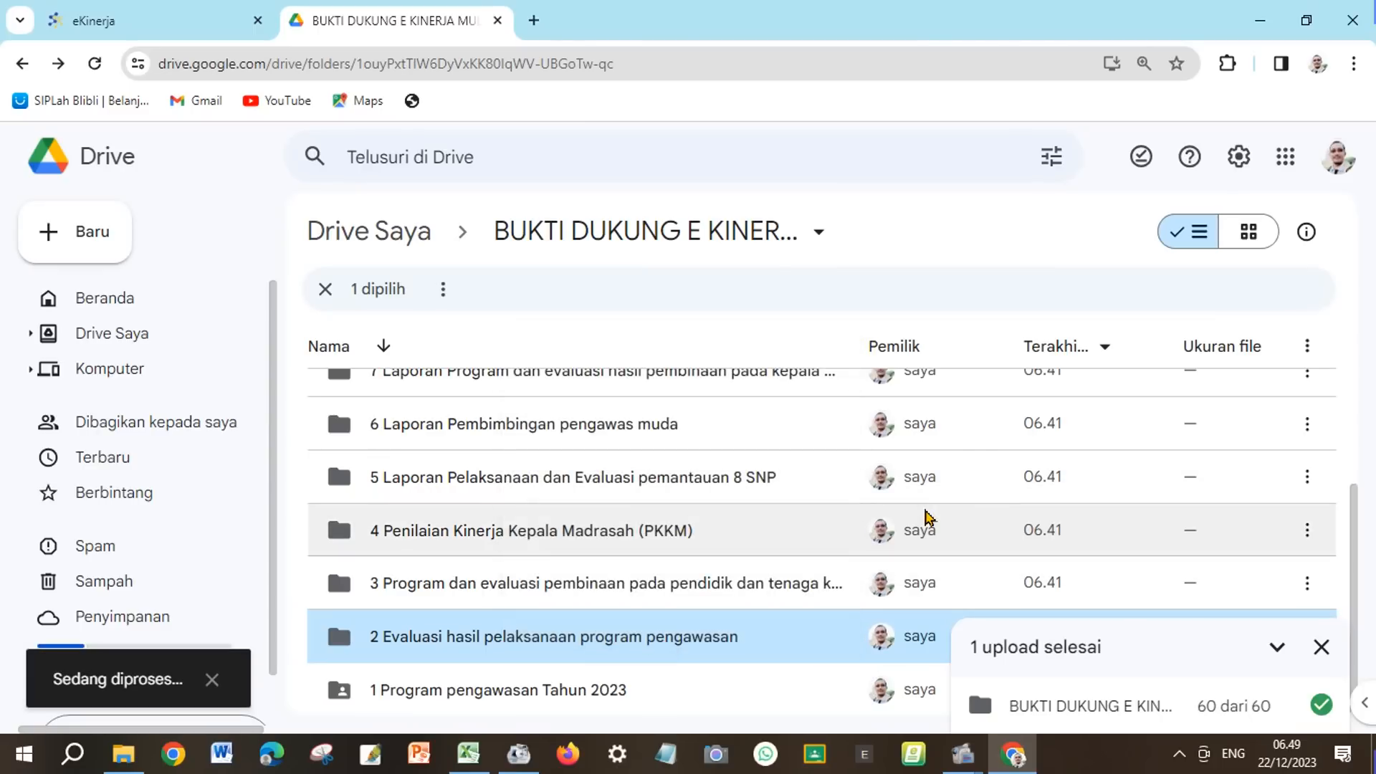
{"action": "left_click", "coordinate": [561, 539]}
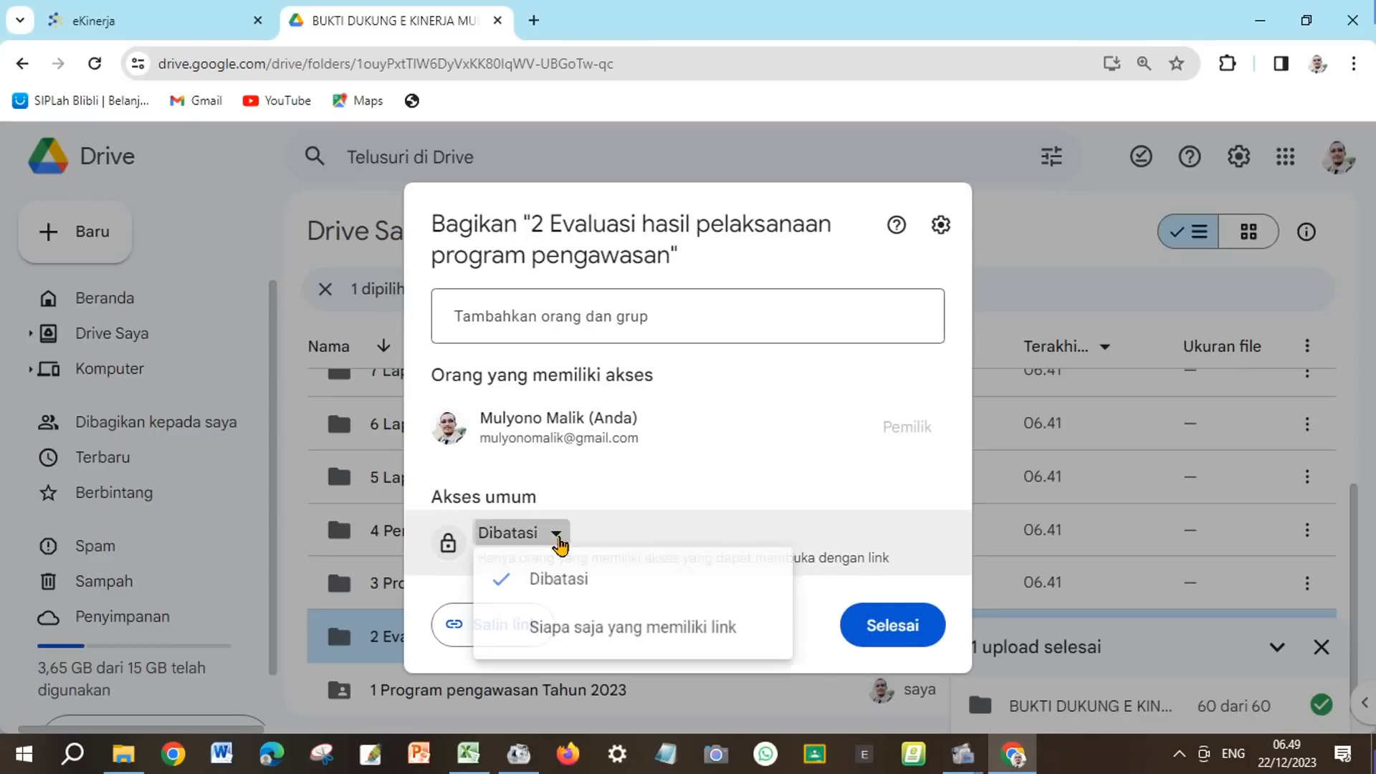
{"action": "left_click", "coordinate": [564, 650]}
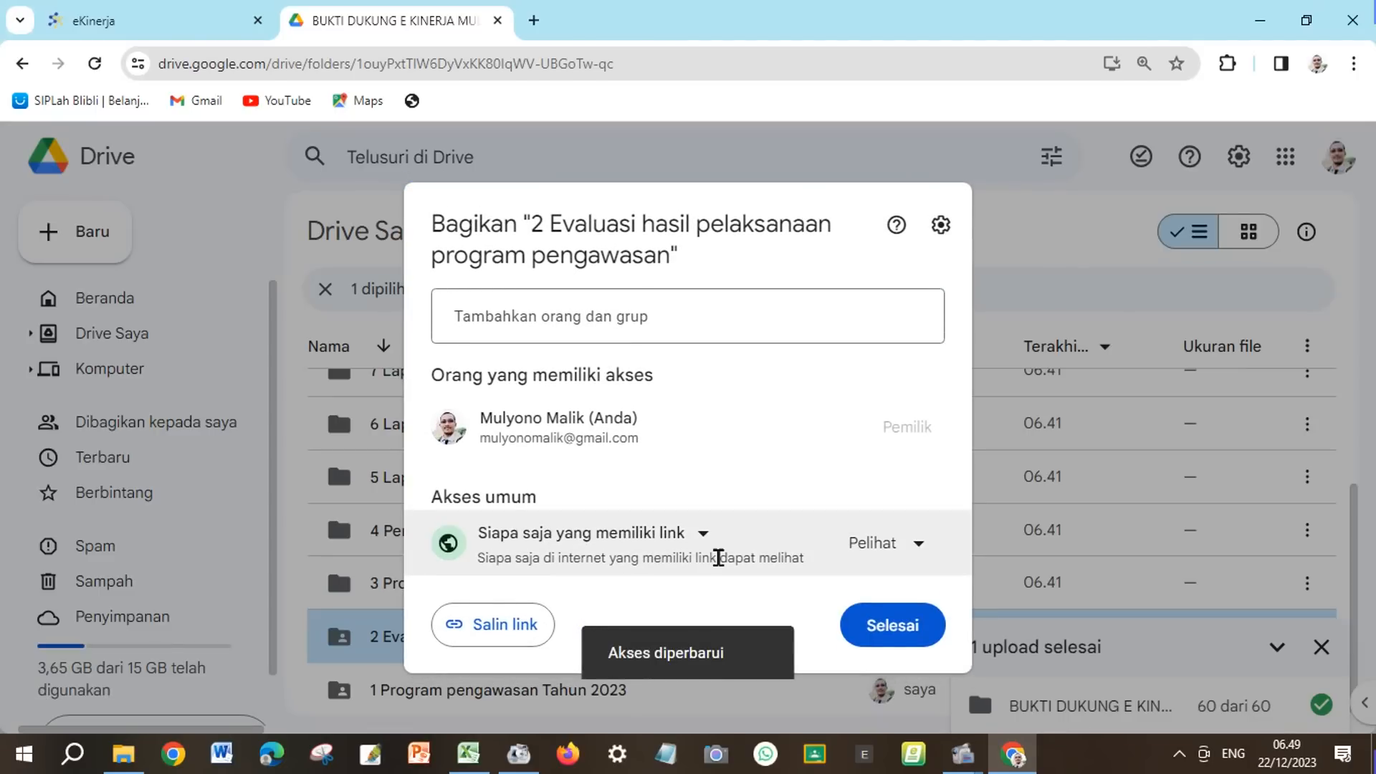
{"action": "left_click", "coordinate": [522, 629]}
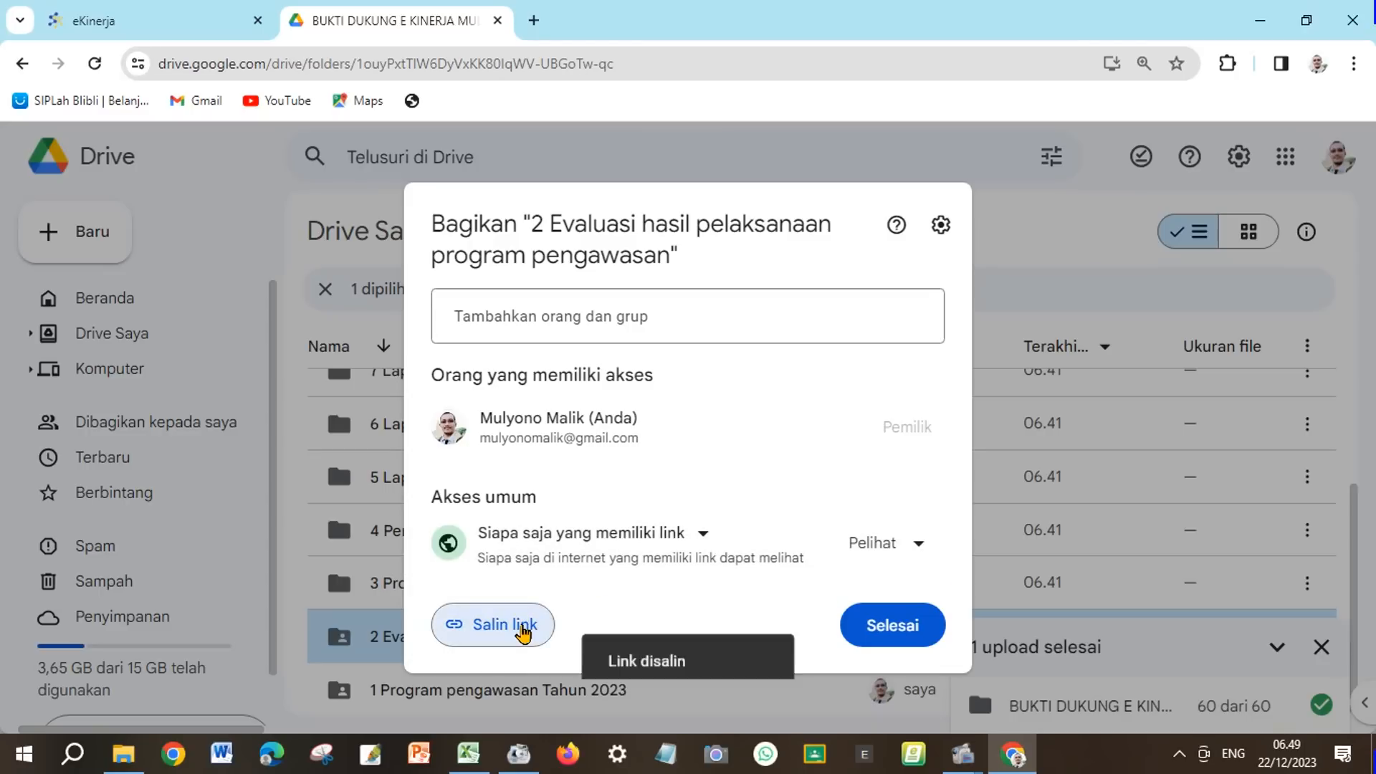
Step: Switch to the Excel workbook and paste the copied Drive folder link as text into the merged evidence link cell L9
{"action": "left_click", "coordinate": [469, 754]}
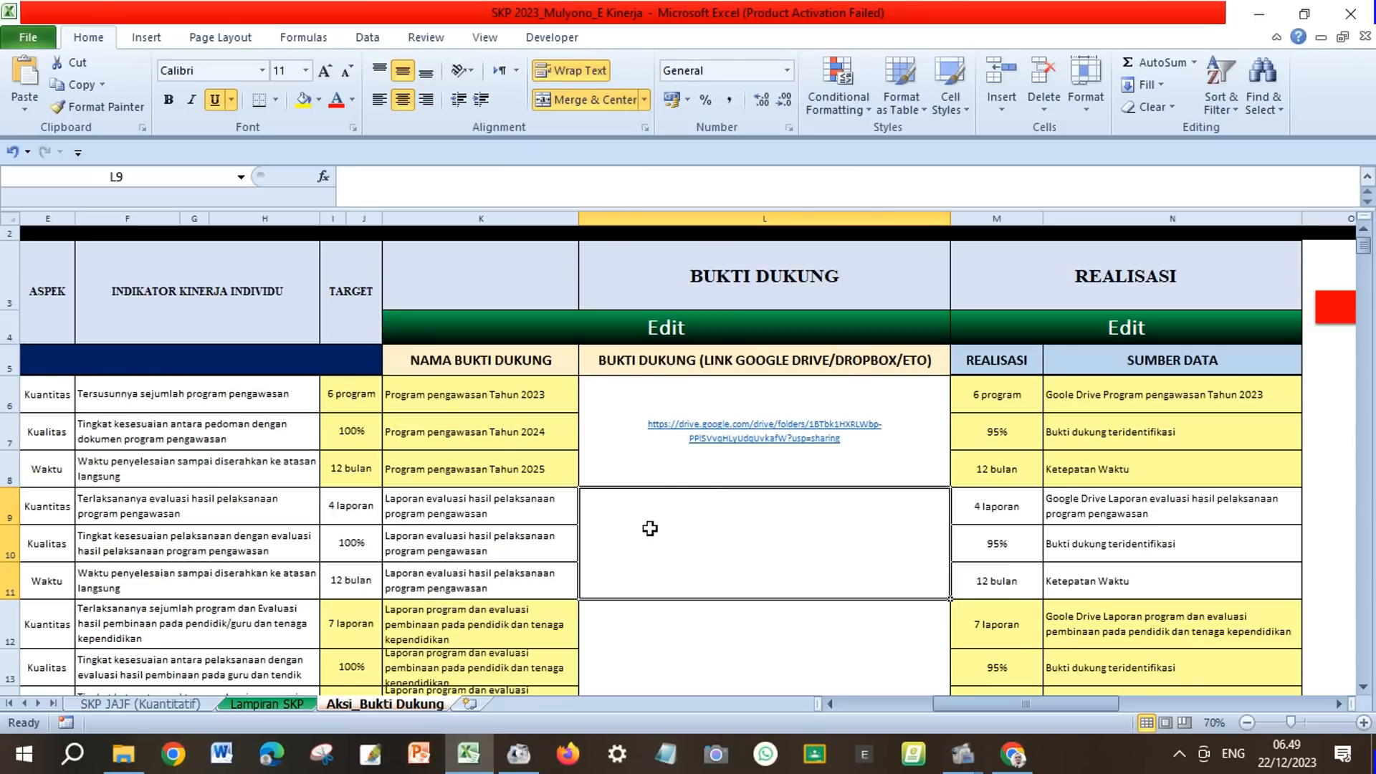
{"action": "left_click", "coordinate": [379, 178]}
{"action": "left_click", "coordinate": [26, 82]}
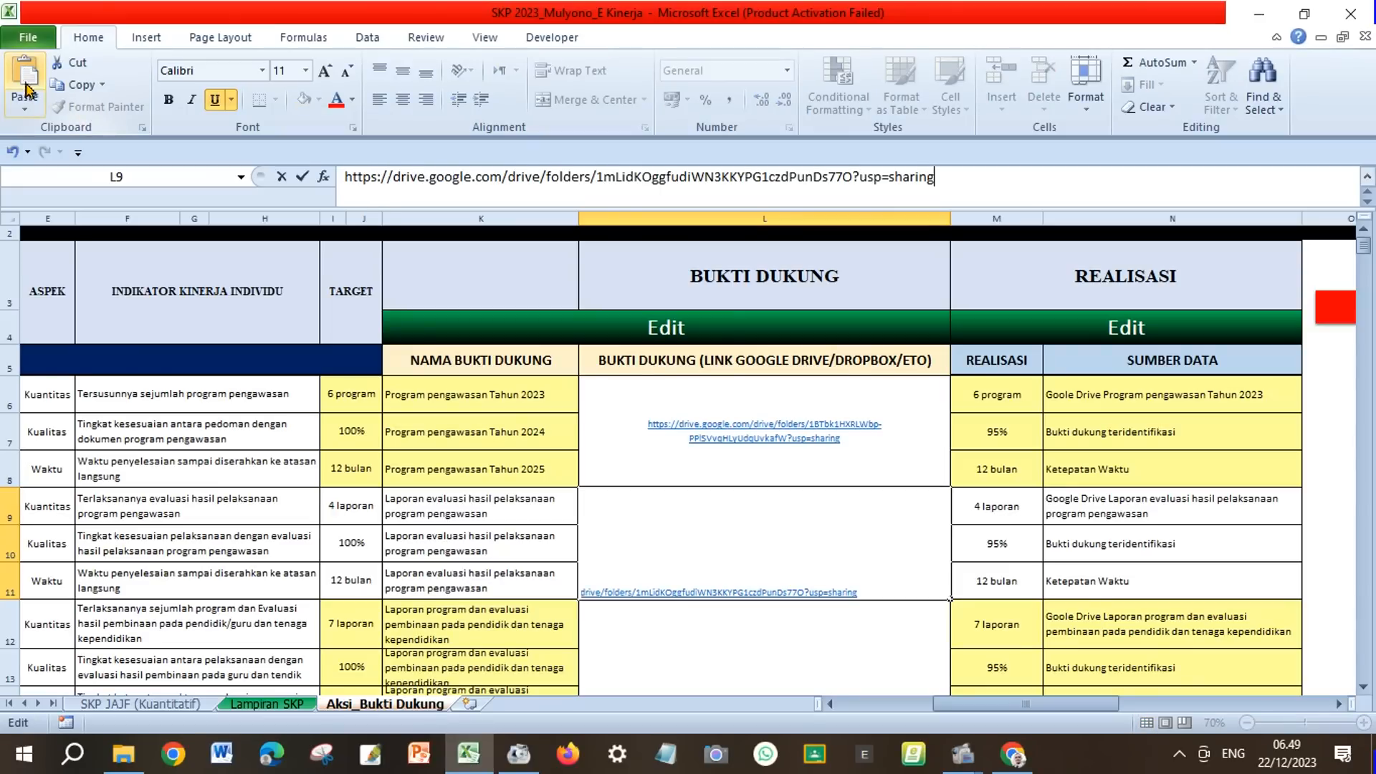
{"action": "key", "text": "Return"}
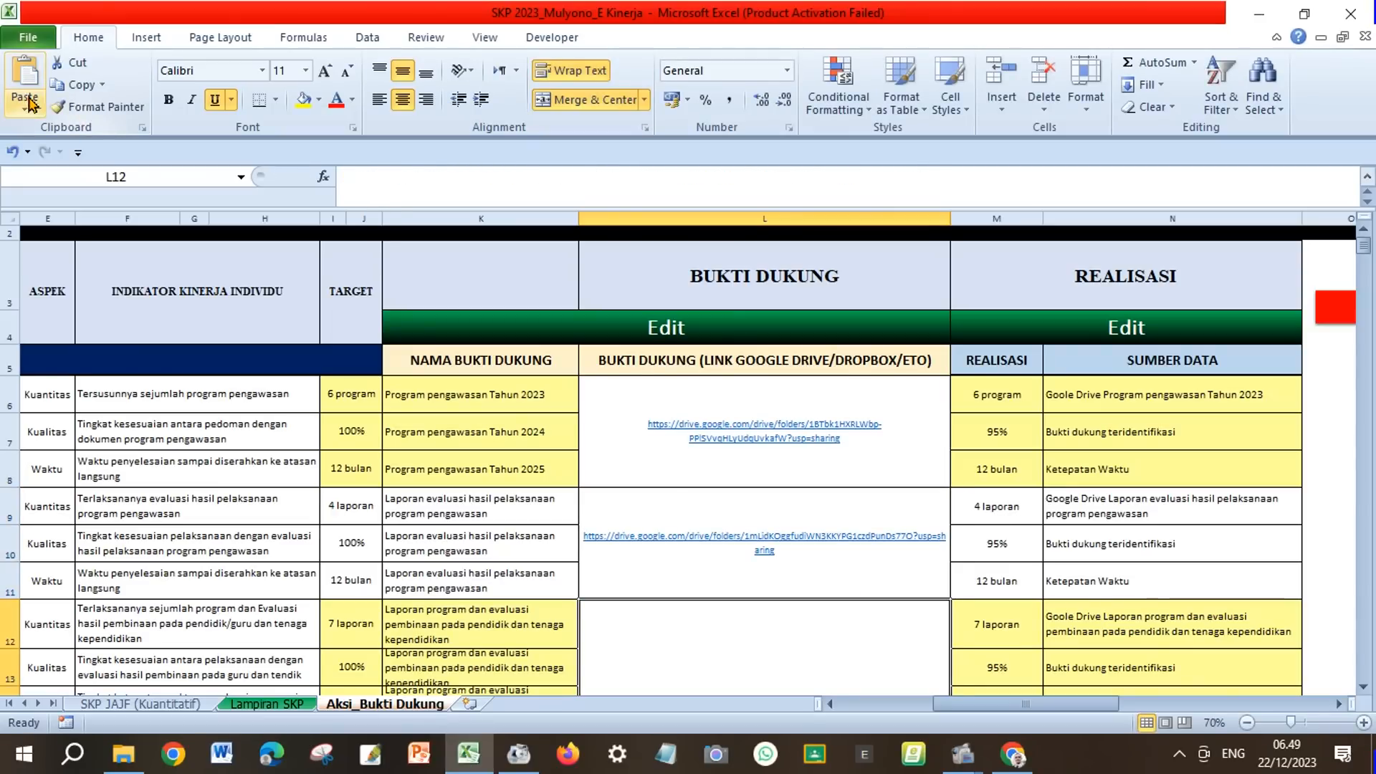
{"action": "scroll", "coordinate": [746, 351], "scroll_direction": "down", "scroll_amount": 1}
{"action": "scroll", "coordinate": [746, 351], "scroll_direction": "down", "scroll_amount": 1}
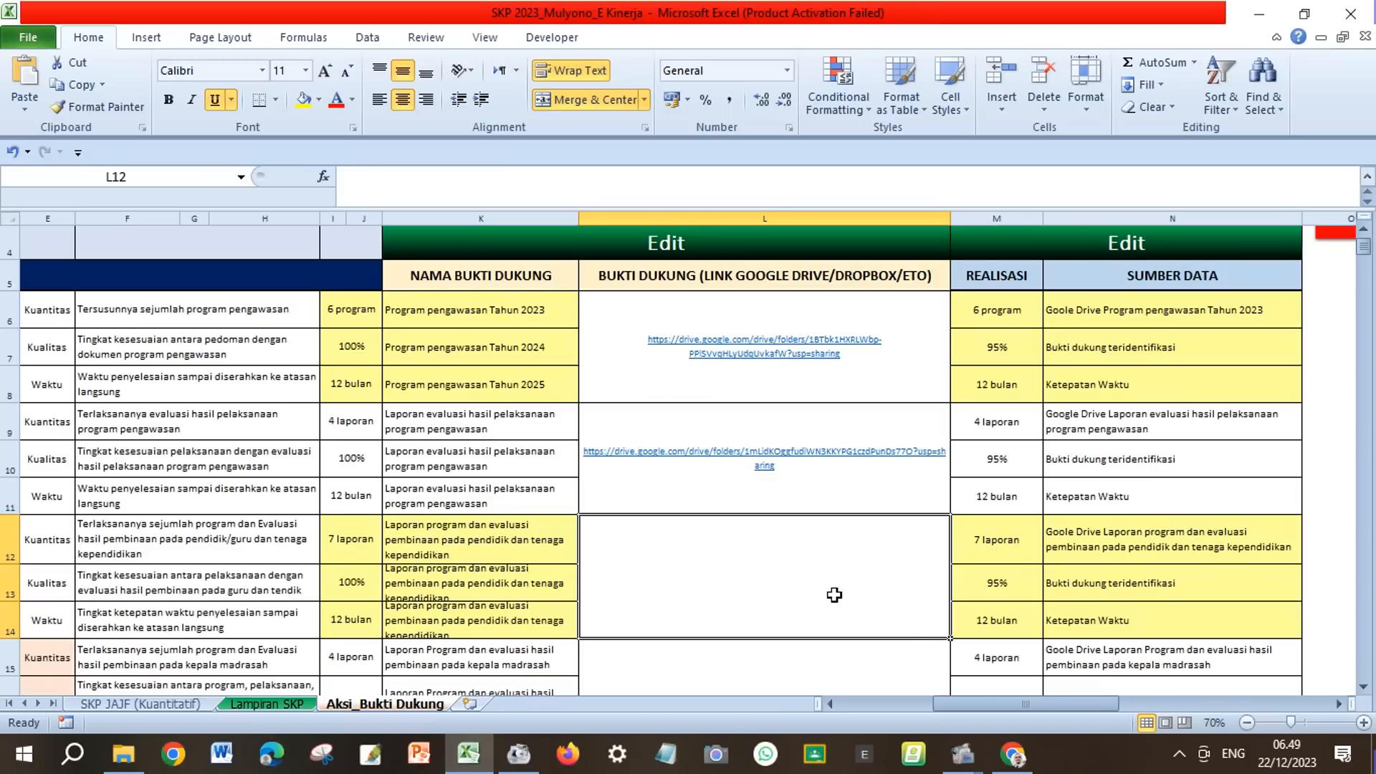
Step: Switch back to Google Drive in Chrome, share the folder numbered 3 with anyone who has the link as viewer (Pelihat), and copy its link
{"action": "left_click", "coordinate": [1014, 756]}
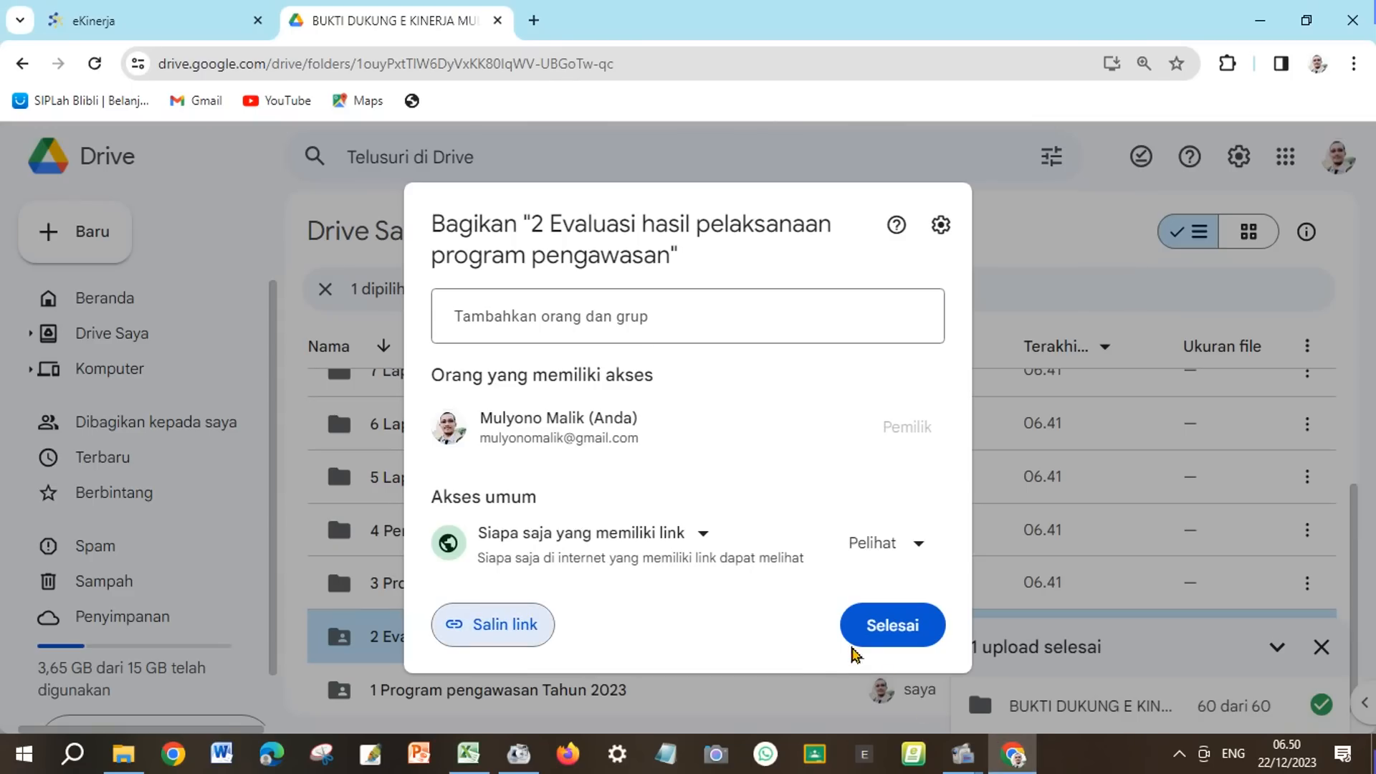
{"action": "left_click", "coordinate": [906, 631]}
{"action": "right_click", "coordinate": [543, 585]}
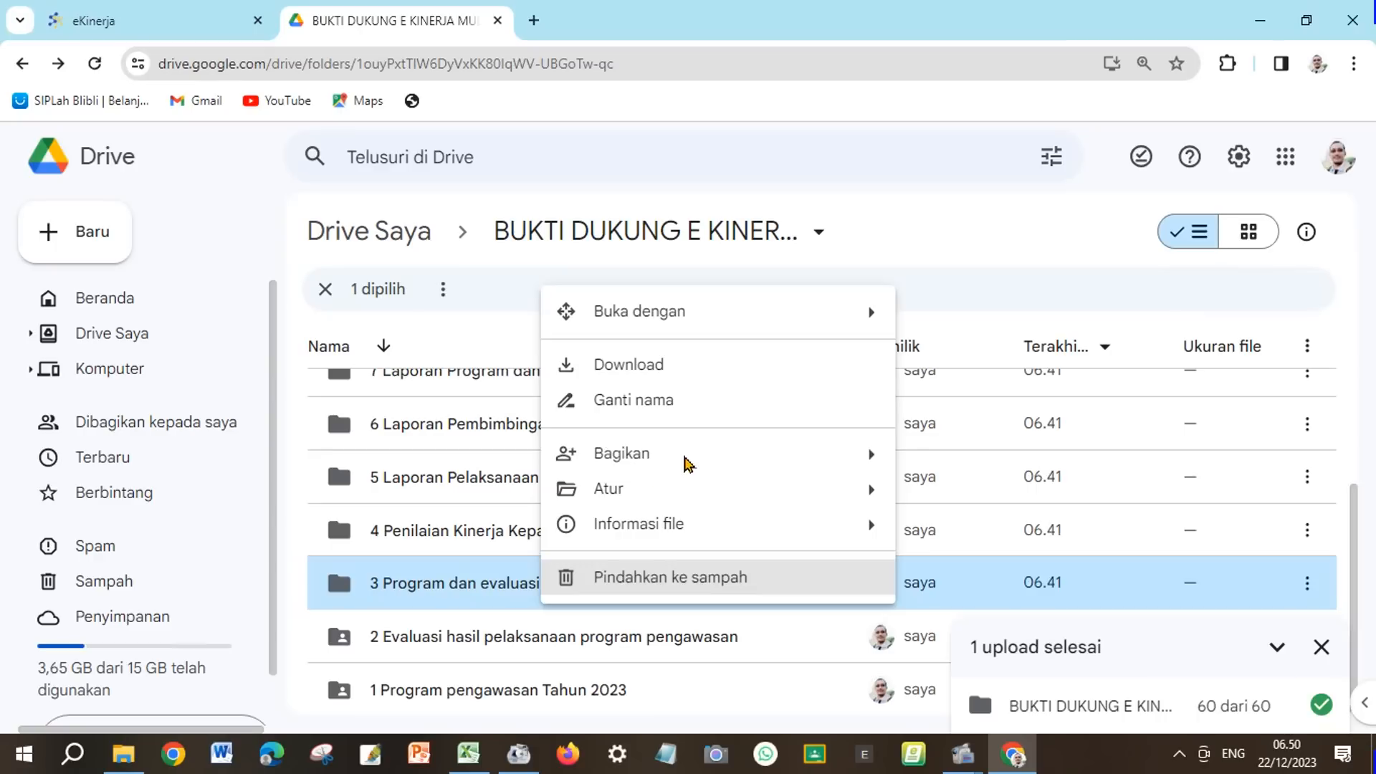
{"action": "mouse_move", "coordinate": [814, 454]}
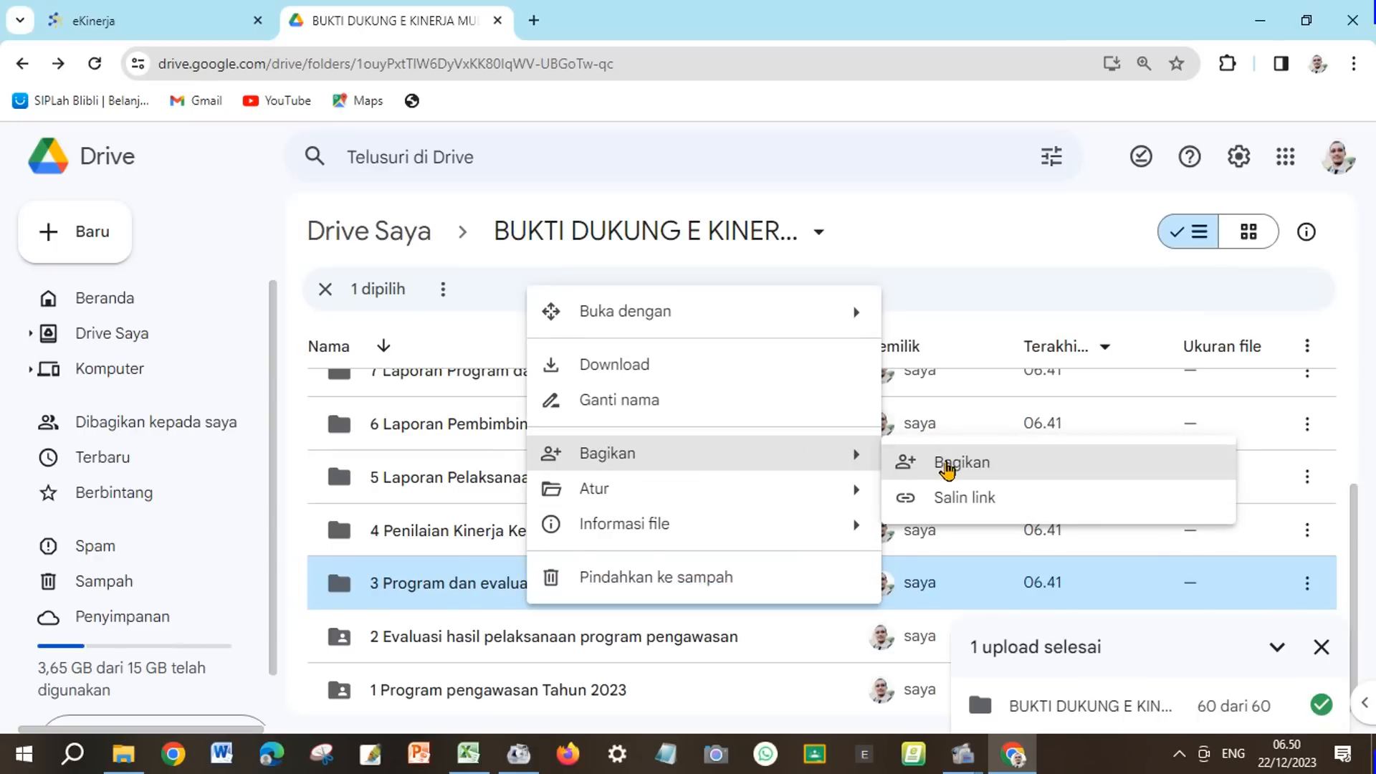
{"action": "left_click", "coordinate": [945, 464]}
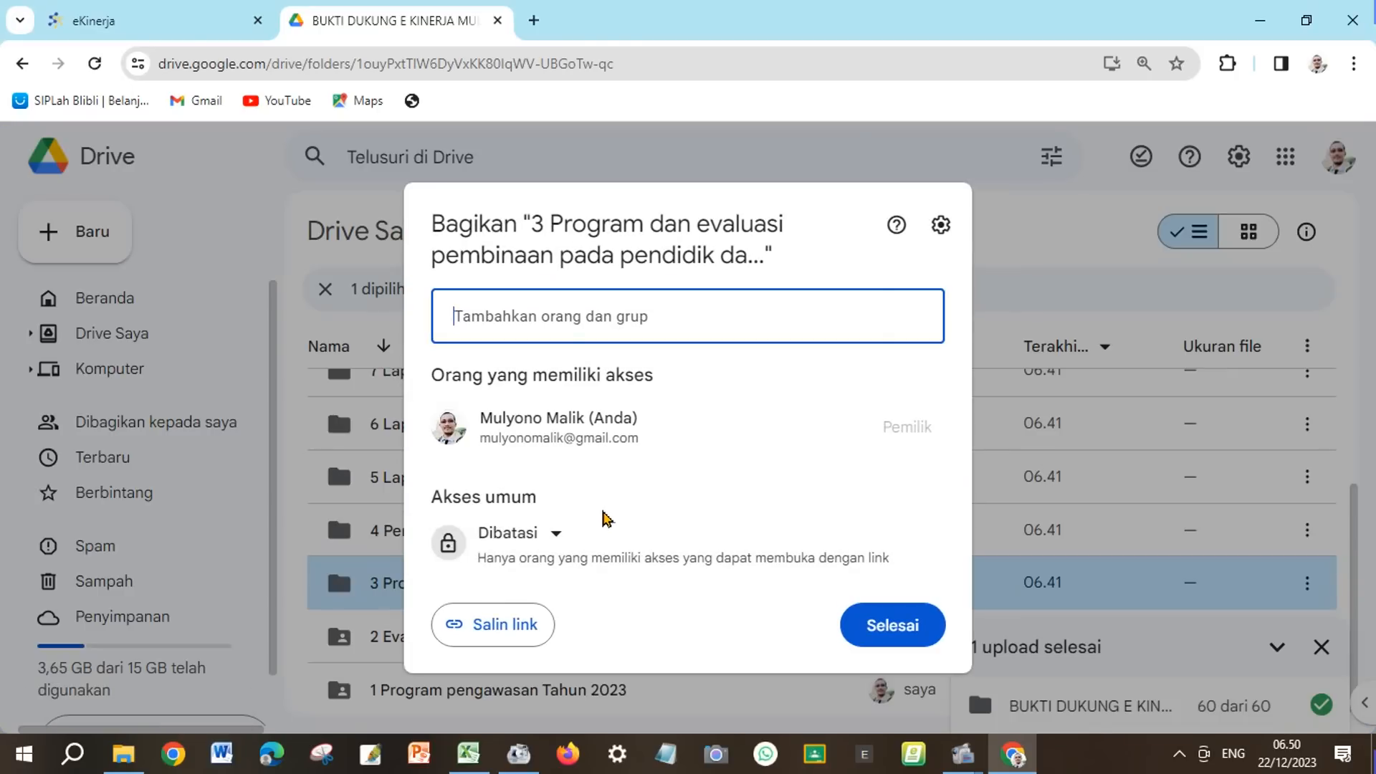
{"action": "left_click", "coordinate": [559, 535]}
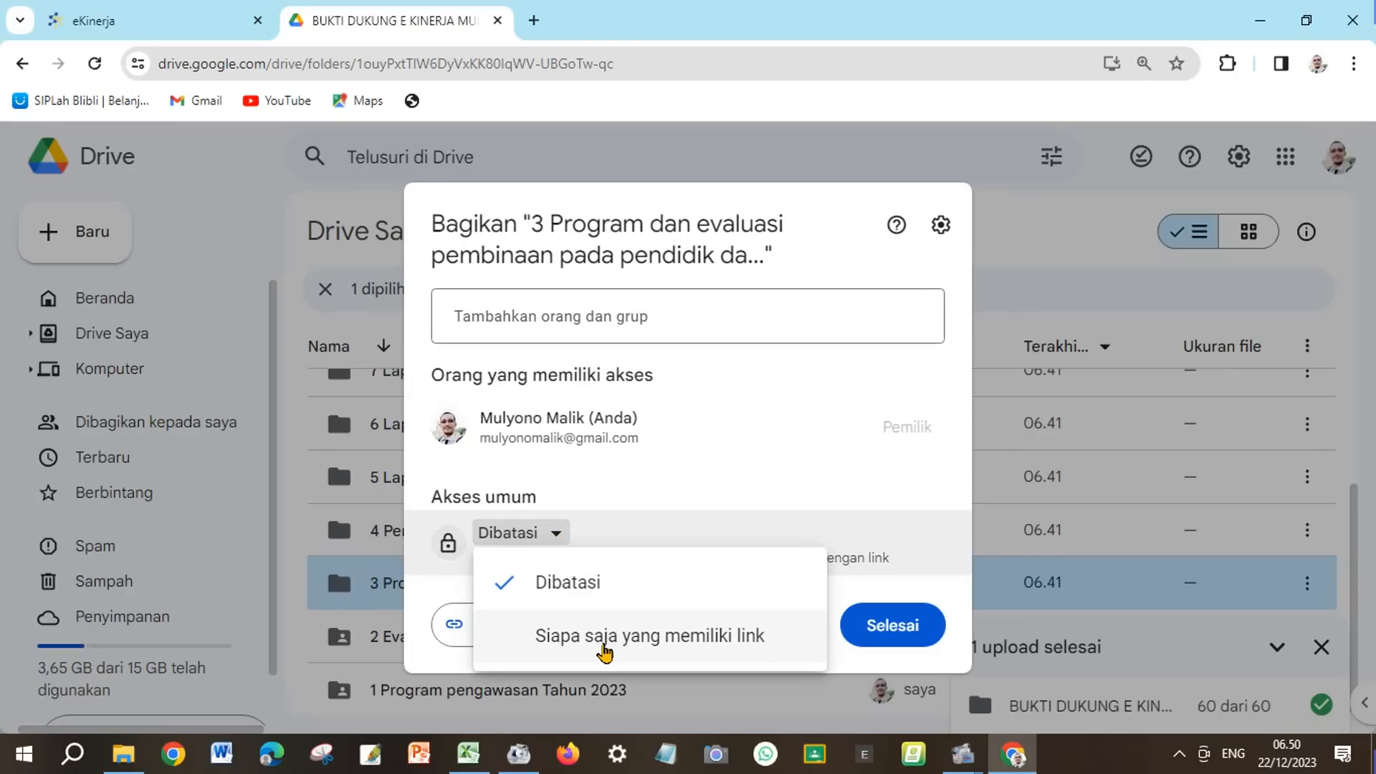
{"action": "left_click", "coordinate": [605, 647]}
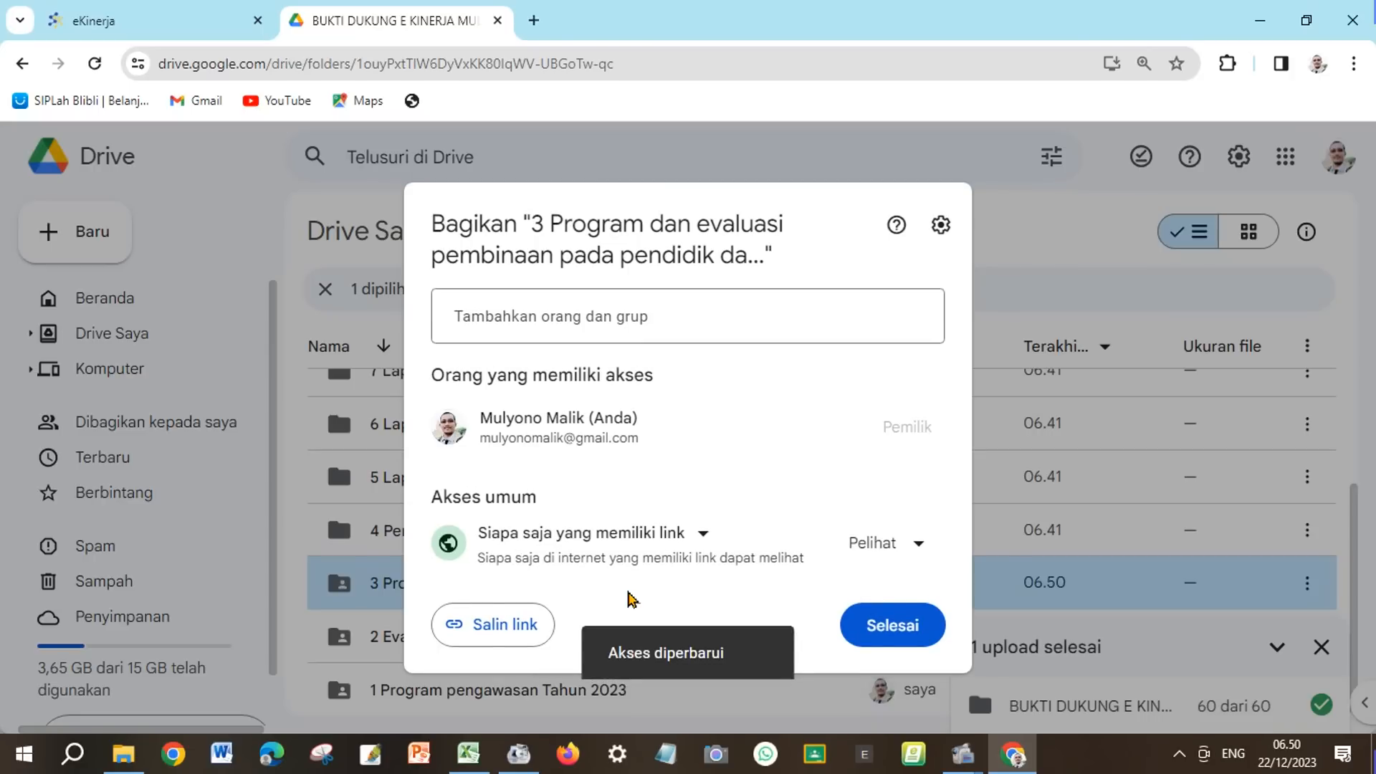
{"action": "left_click", "coordinate": [507, 626]}
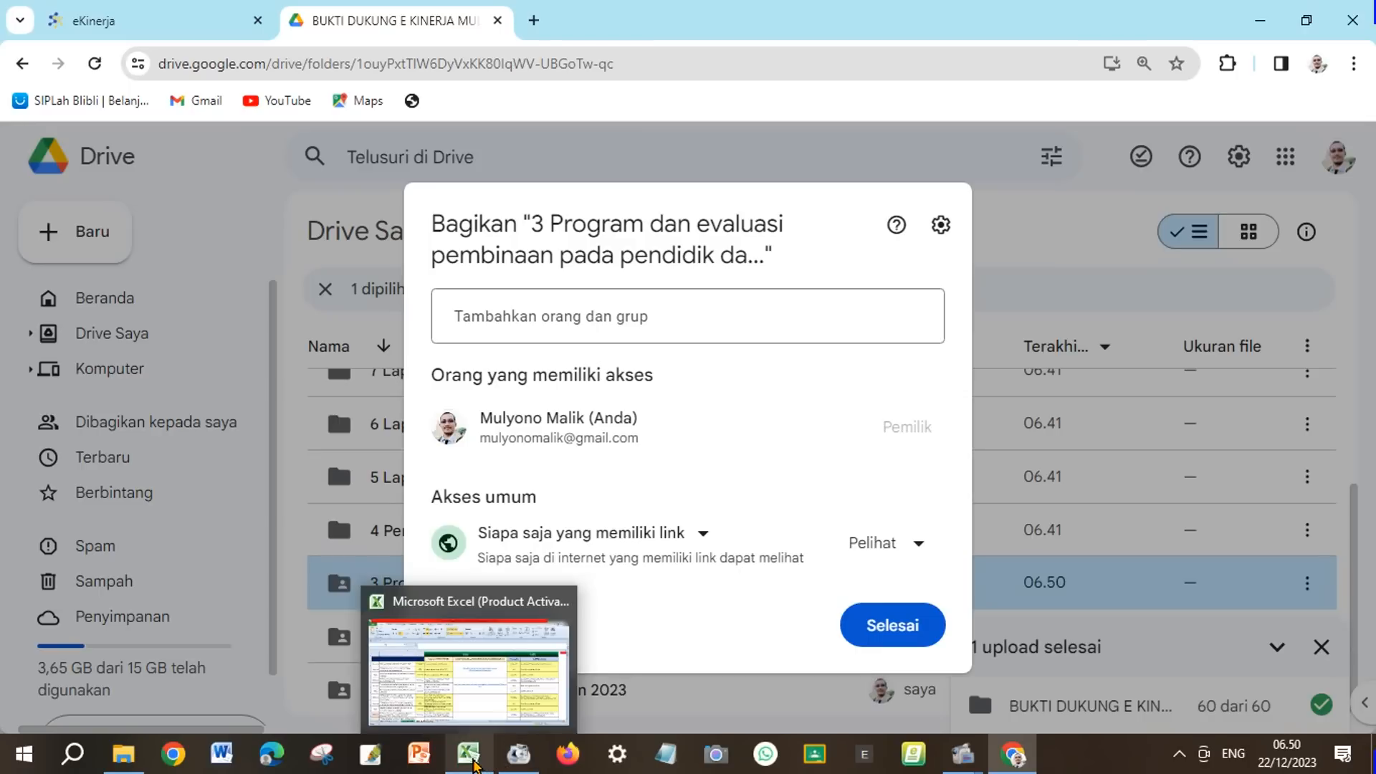
{"action": "left_click", "coordinate": [893, 631]}
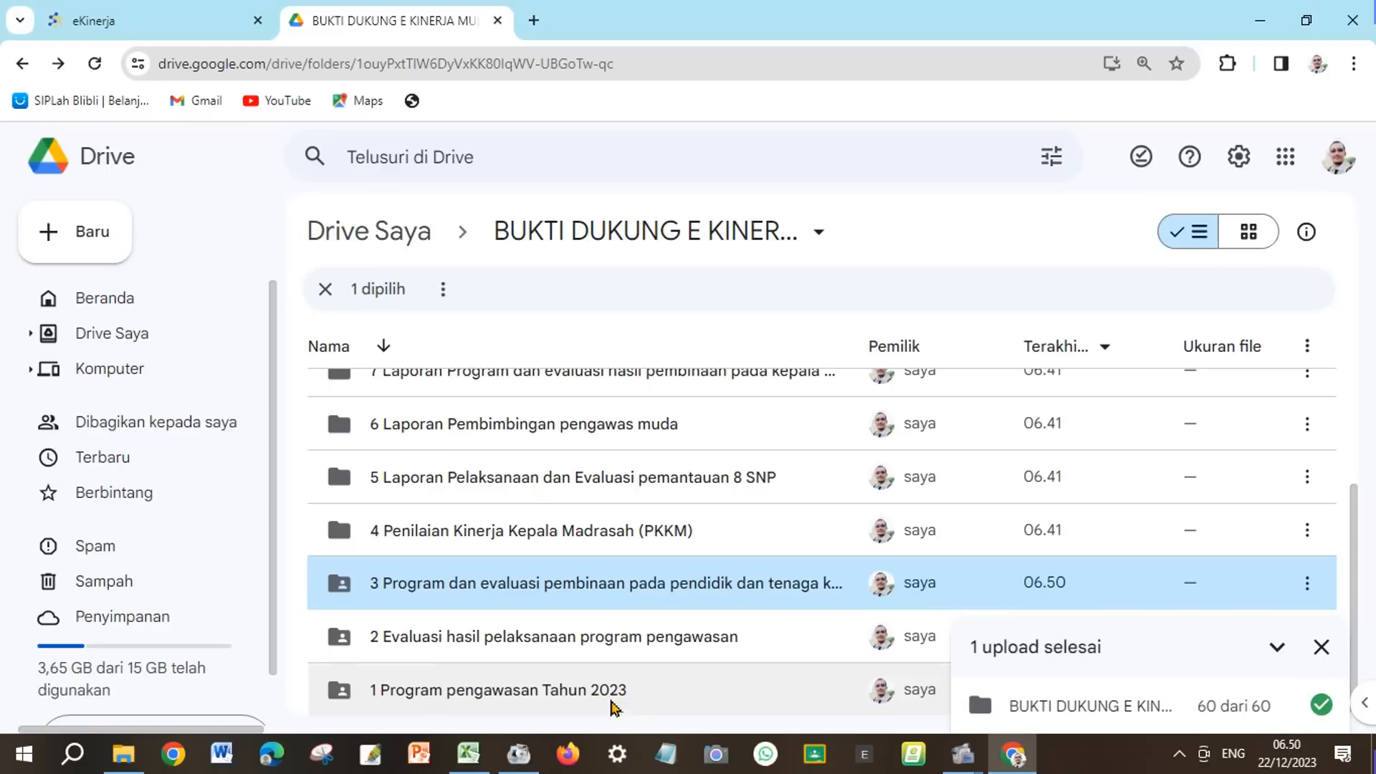
Step: Switch to the Excel workbook and paste the copied link of folder 3 as text into the merged evidence link cell L12
{"action": "left_click", "coordinate": [469, 754]}
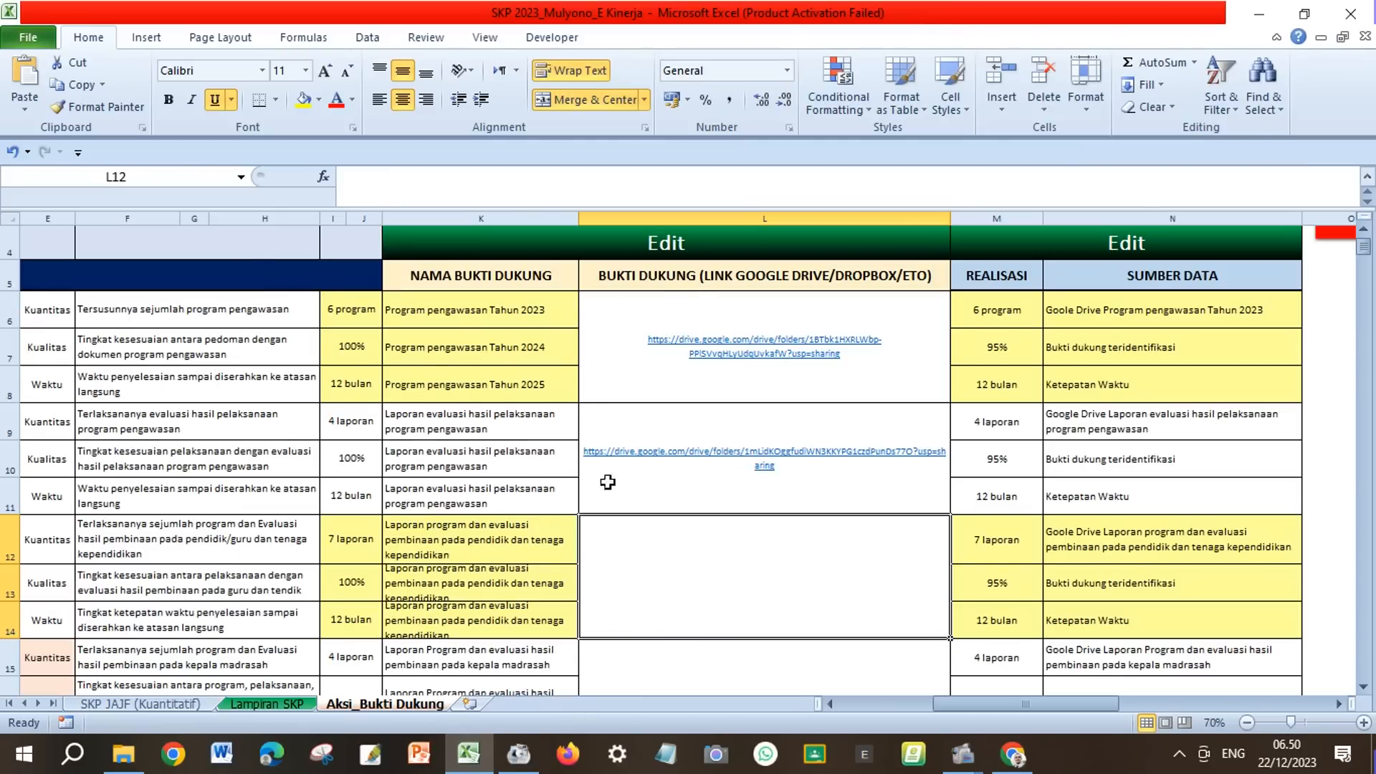
{"action": "left_click", "coordinate": [550, 189]}
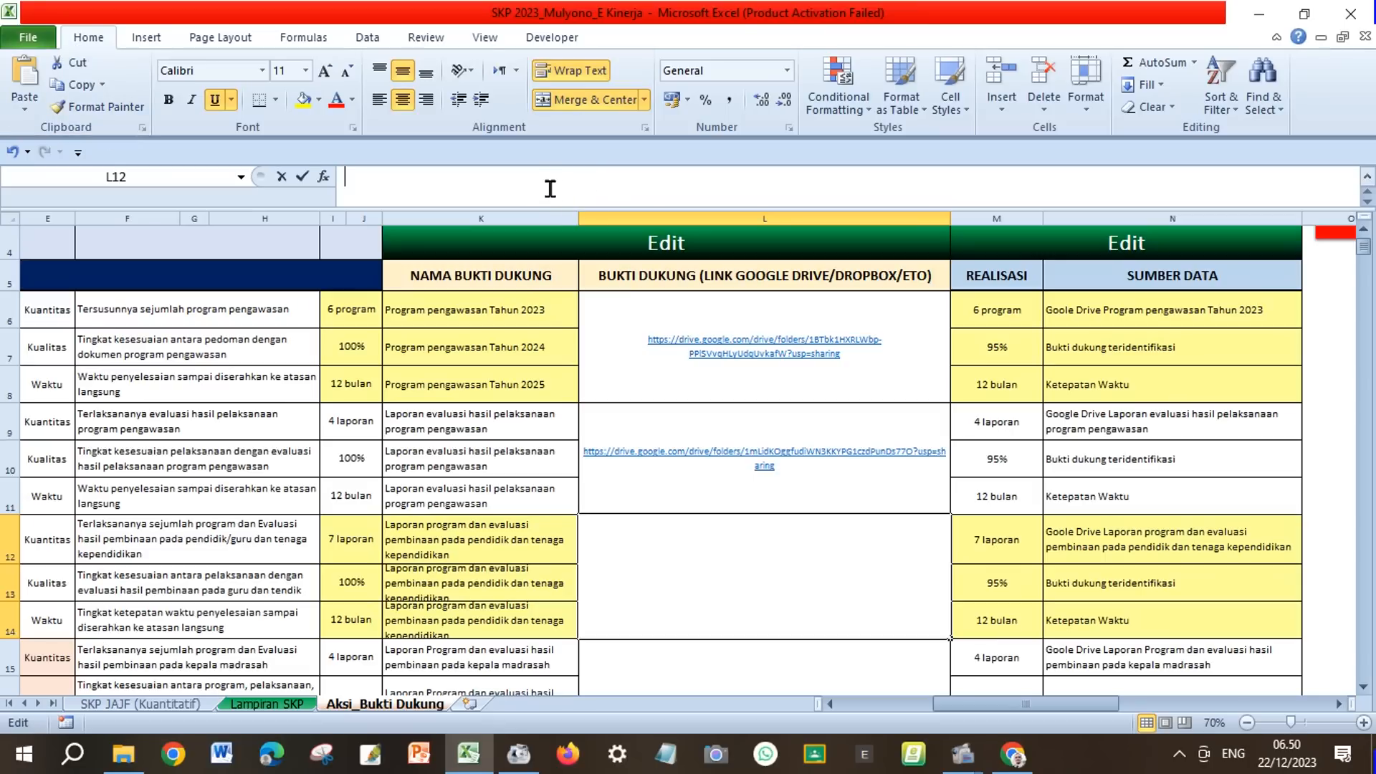
{"action": "left_click", "coordinate": [26, 86]}
{"action": "key", "text": "Return"}
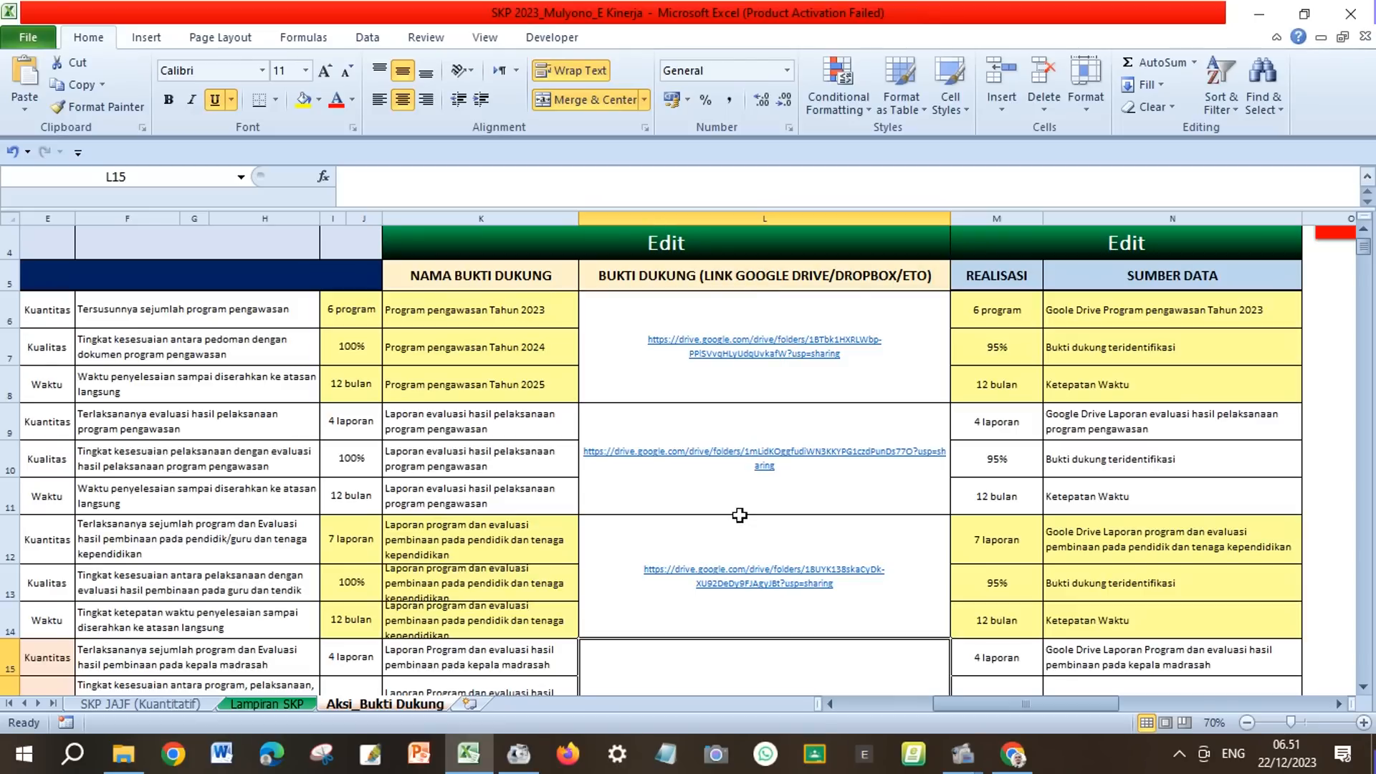
Step: Review the evidence names, link cells, realisation values and data sources throughout the Aksi_Bukti Dukung sheet, ending at the first realisation cell M6
{"action": "scroll", "coordinate": [753, 546], "scroll_direction": "down", "scroll_amount": 5}
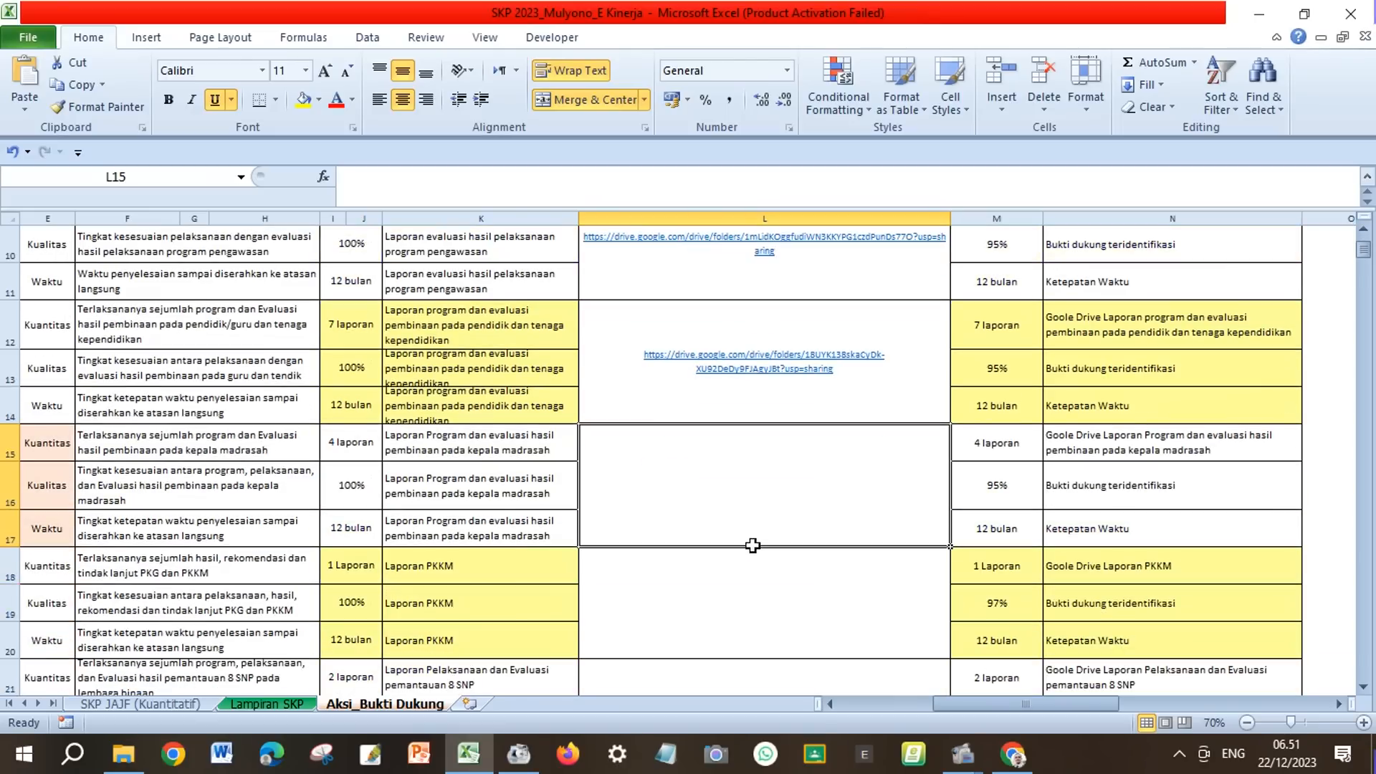
{"action": "scroll", "coordinate": [753, 546], "scroll_direction": "down", "scroll_amount": 6}
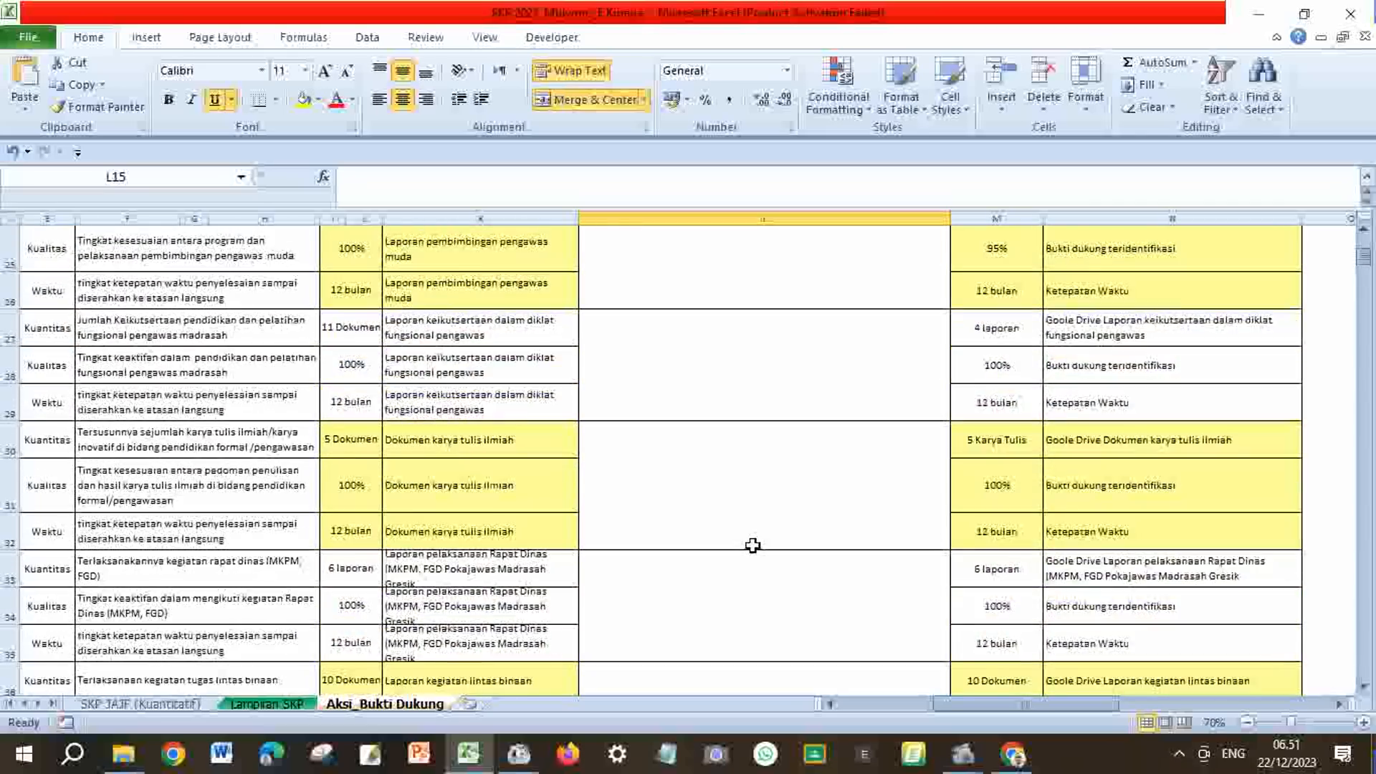
{"action": "scroll", "coordinate": [753, 546], "scroll_direction": "up", "scroll_amount": 10}
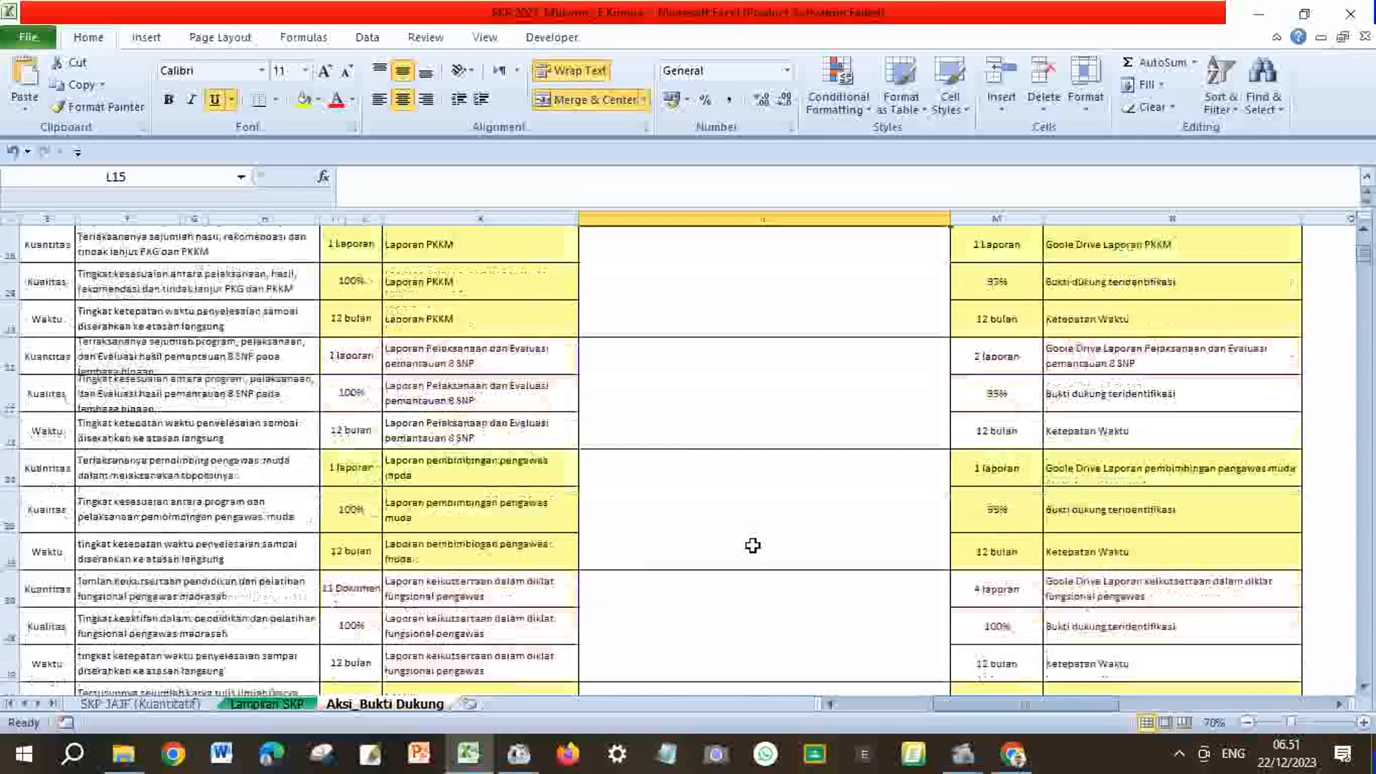
{"action": "scroll", "coordinate": [753, 546], "scroll_direction": "up", "scroll_amount": 3}
{"action": "scroll", "coordinate": [753, 546], "scroll_direction": "down", "scroll_amount": 3}
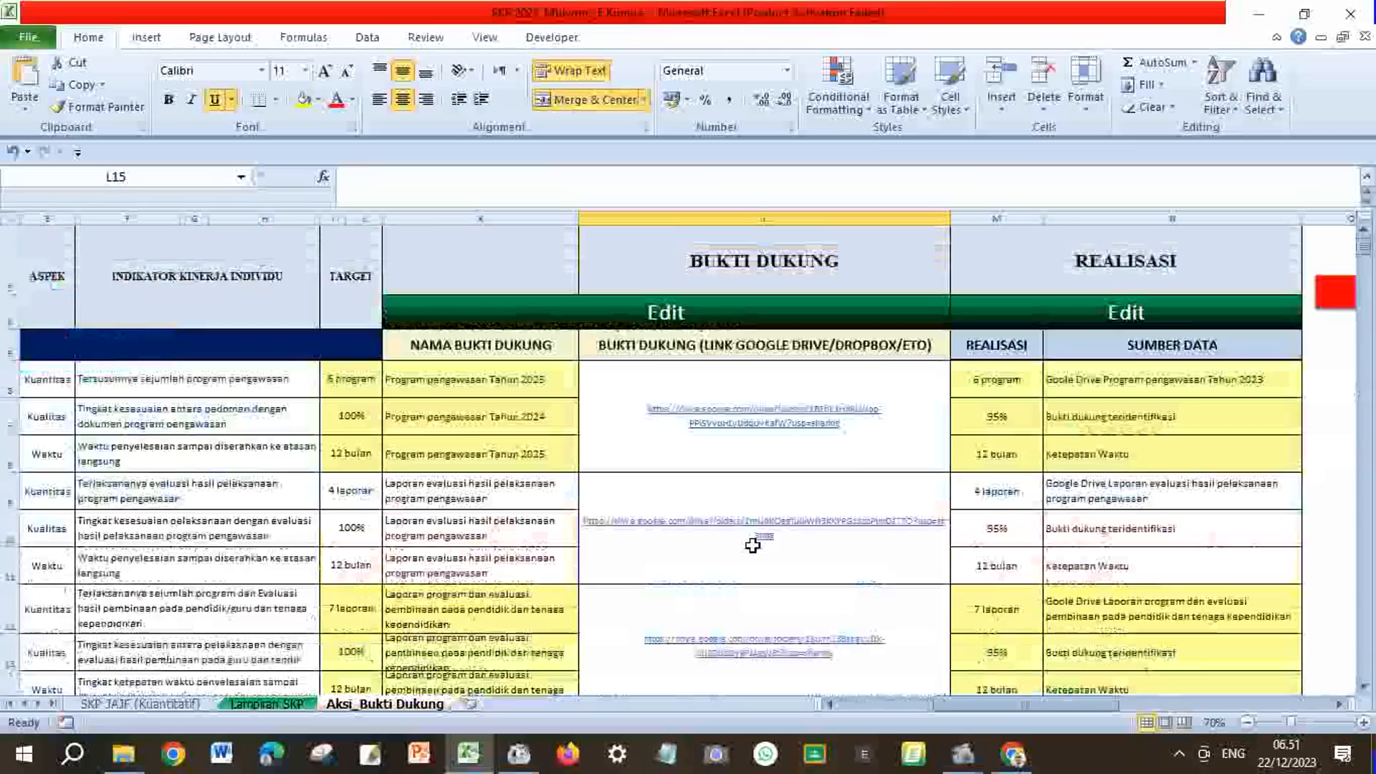
{"action": "scroll", "coordinate": [753, 545], "scroll_direction": "up", "scroll_amount": 1}
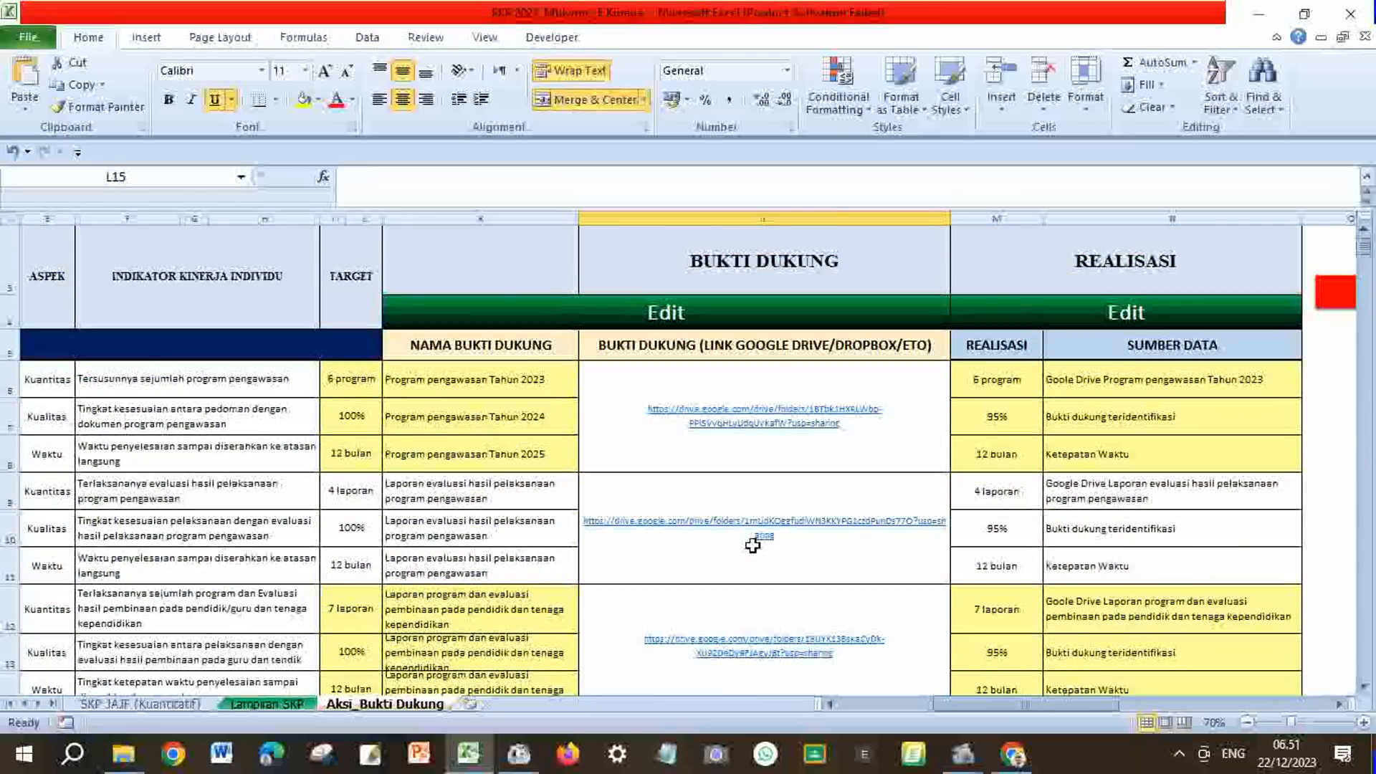
{"action": "scroll", "coordinate": [753, 546], "scroll_direction": "up", "scroll_amount": 1}
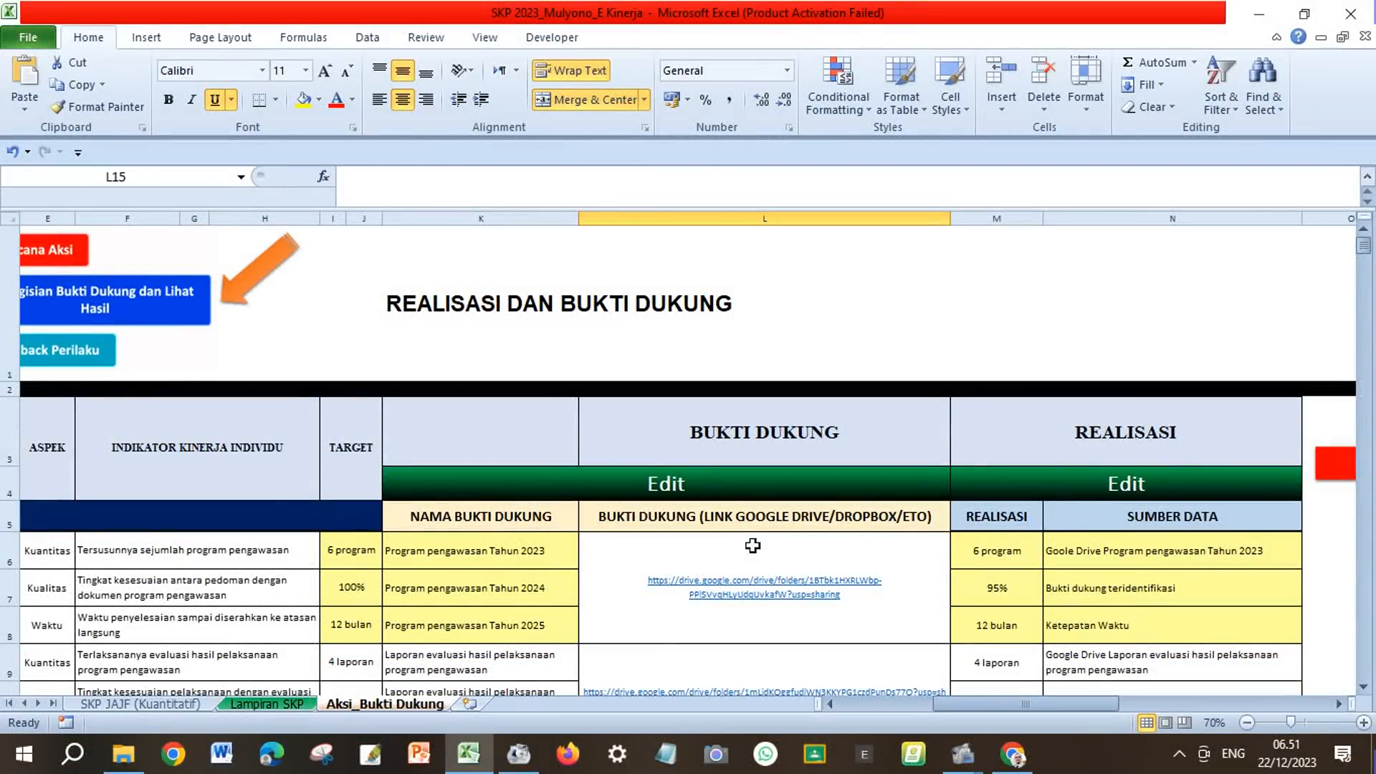
{"action": "scroll", "coordinate": [753, 546], "scroll_direction": "down", "scroll_amount": 1}
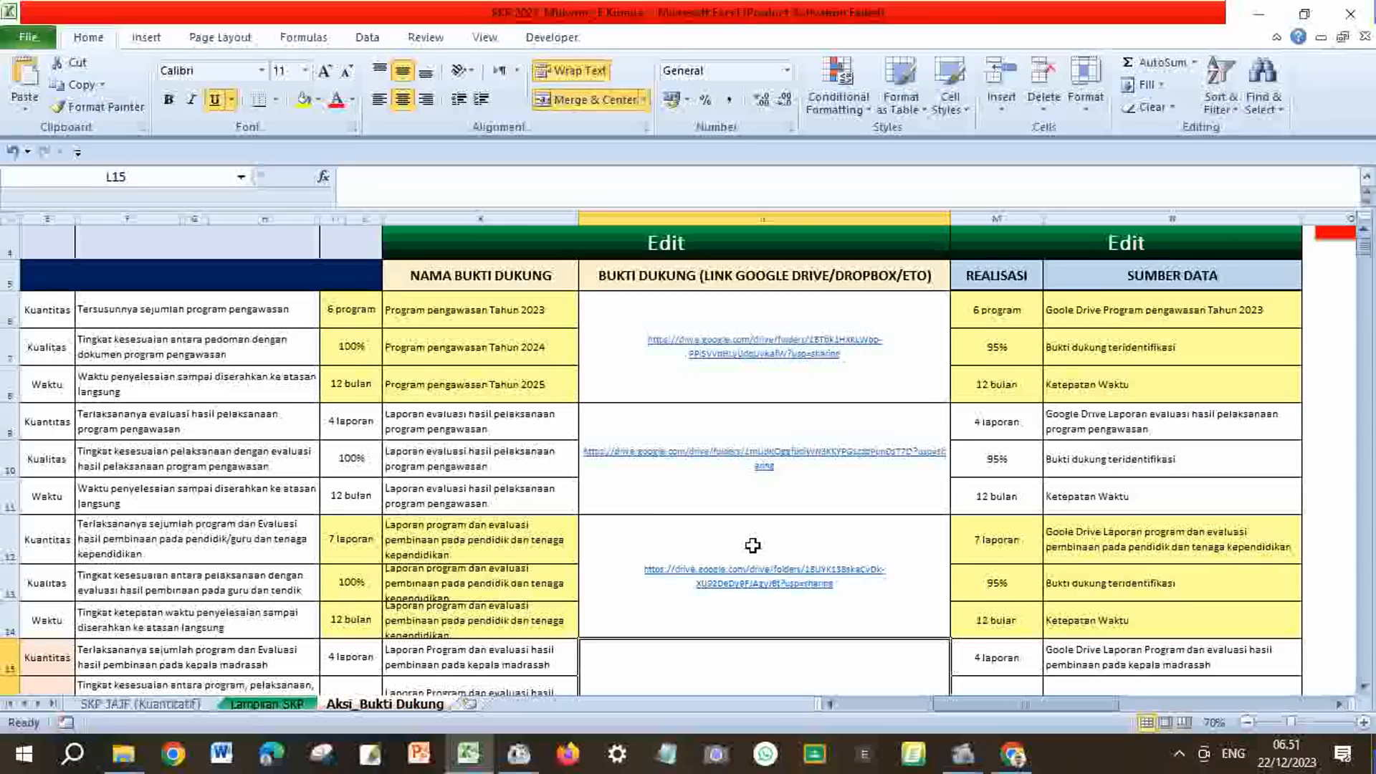
{"action": "scroll", "coordinate": [753, 545], "scroll_direction": "down", "scroll_amount": 1}
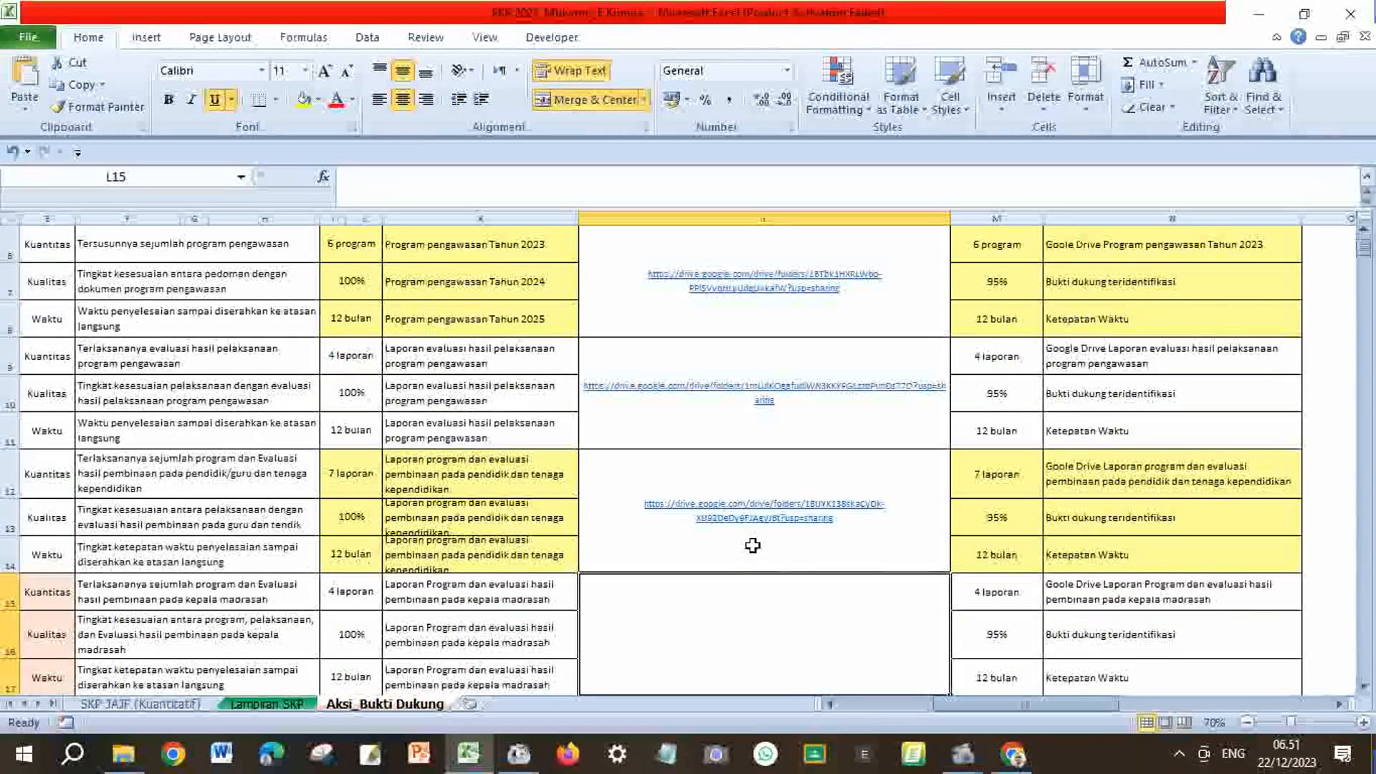
{"action": "scroll", "coordinate": [752, 546], "scroll_direction": "down", "scroll_amount": 1}
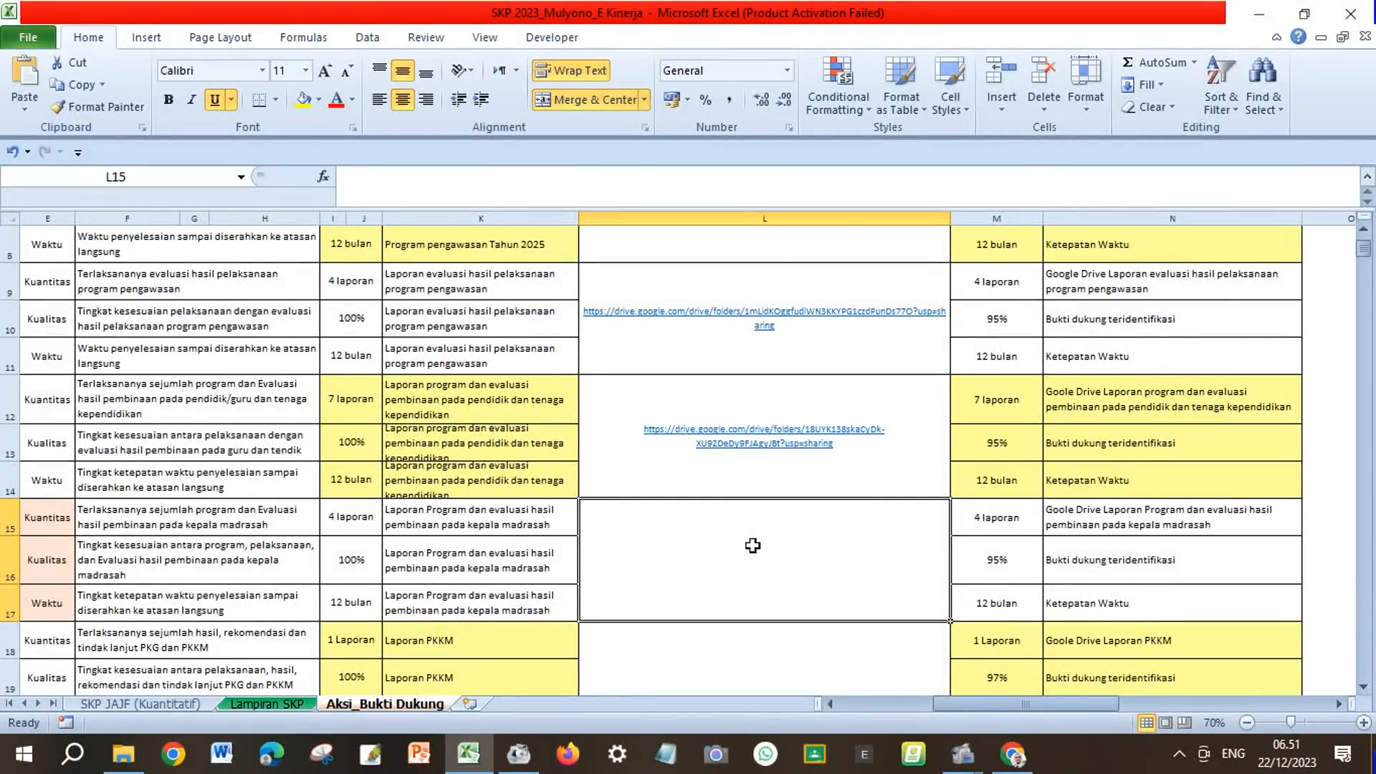
{"action": "scroll", "coordinate": [752, 546], "scroll_direction": "down", "scroll_amount": 5}
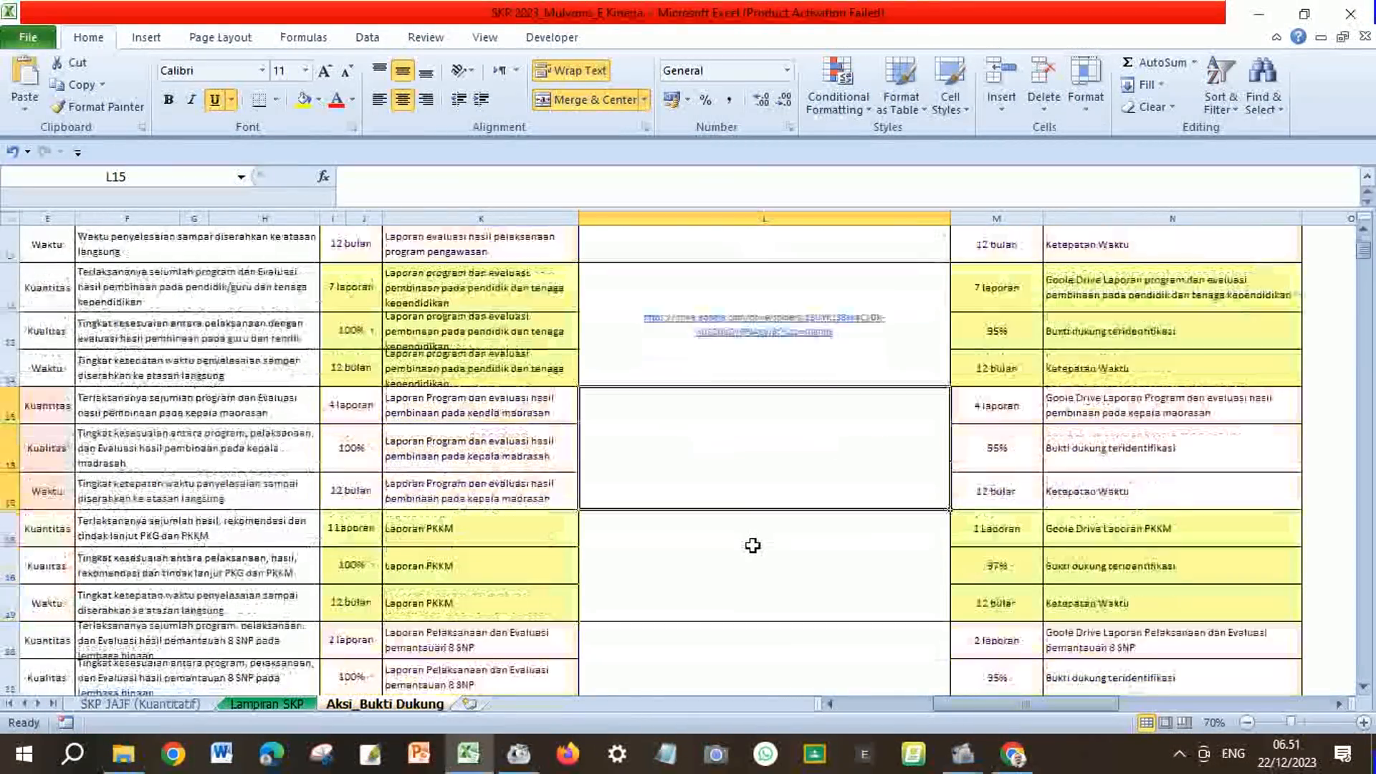
{"action": "scroll", "coordinate": [752, 546], "scroll_direction": "down", "scroll_amount": 5}
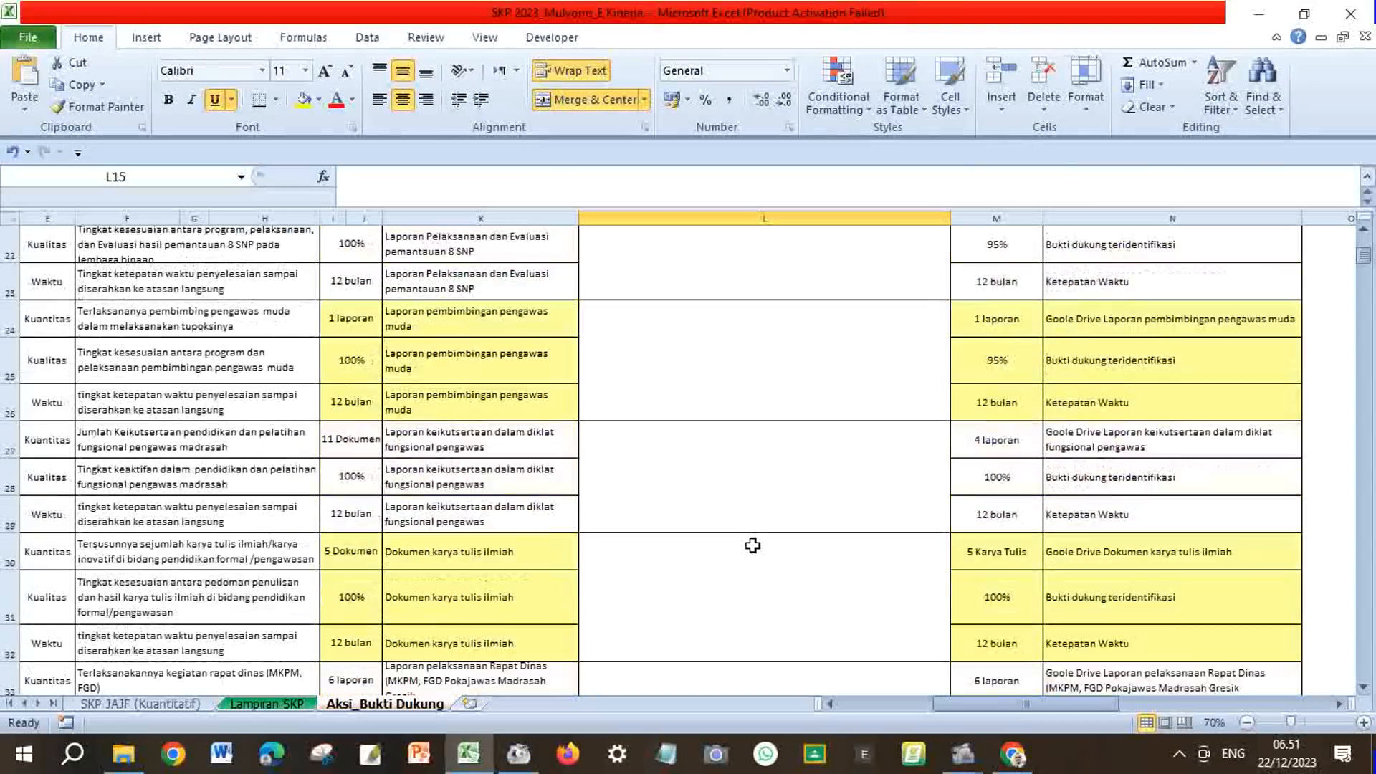
{"action": "scroll", "coordinate": [753, 545], "scroll_direction": "up", "scroll_amount": 10}
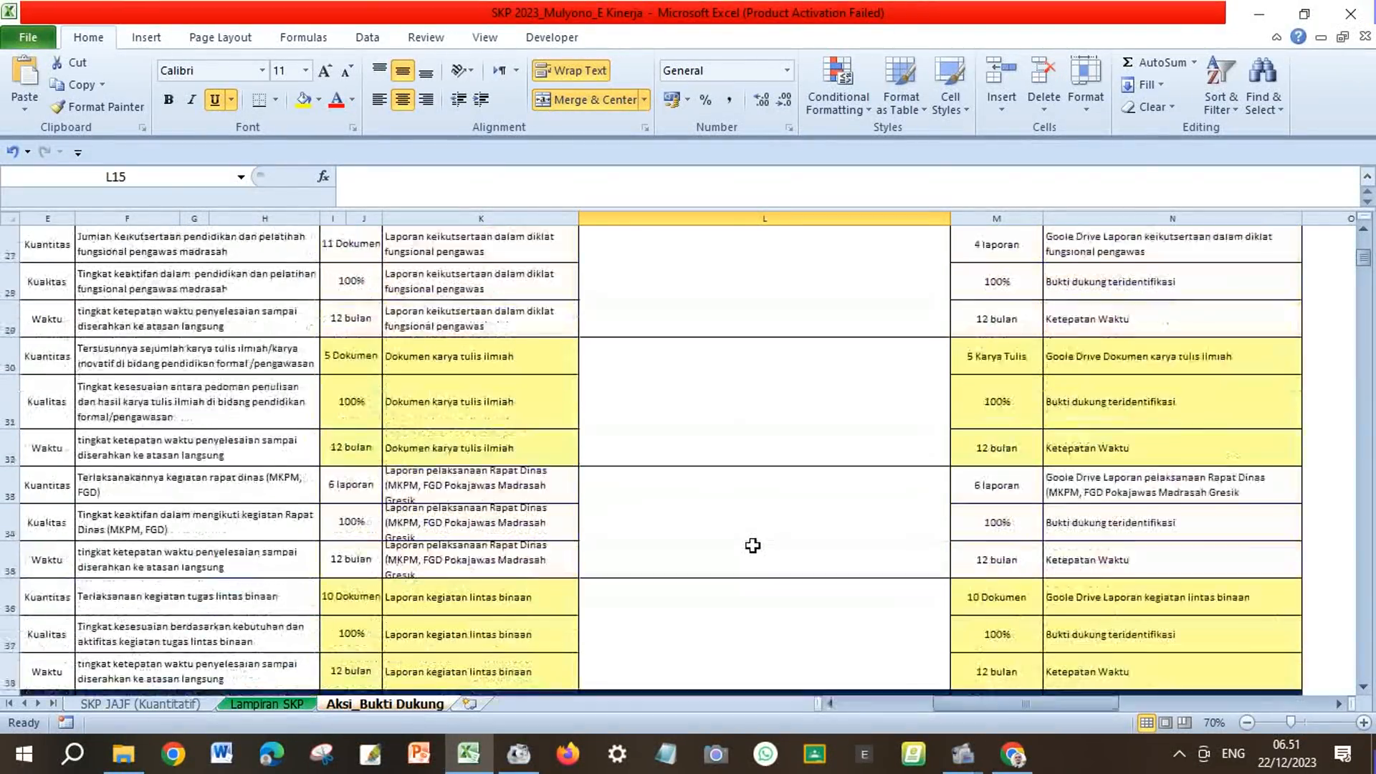
{"action": "scroll", "coordinate": [753, 546], "scroll_direction": "up", "scroll_amount": 1}
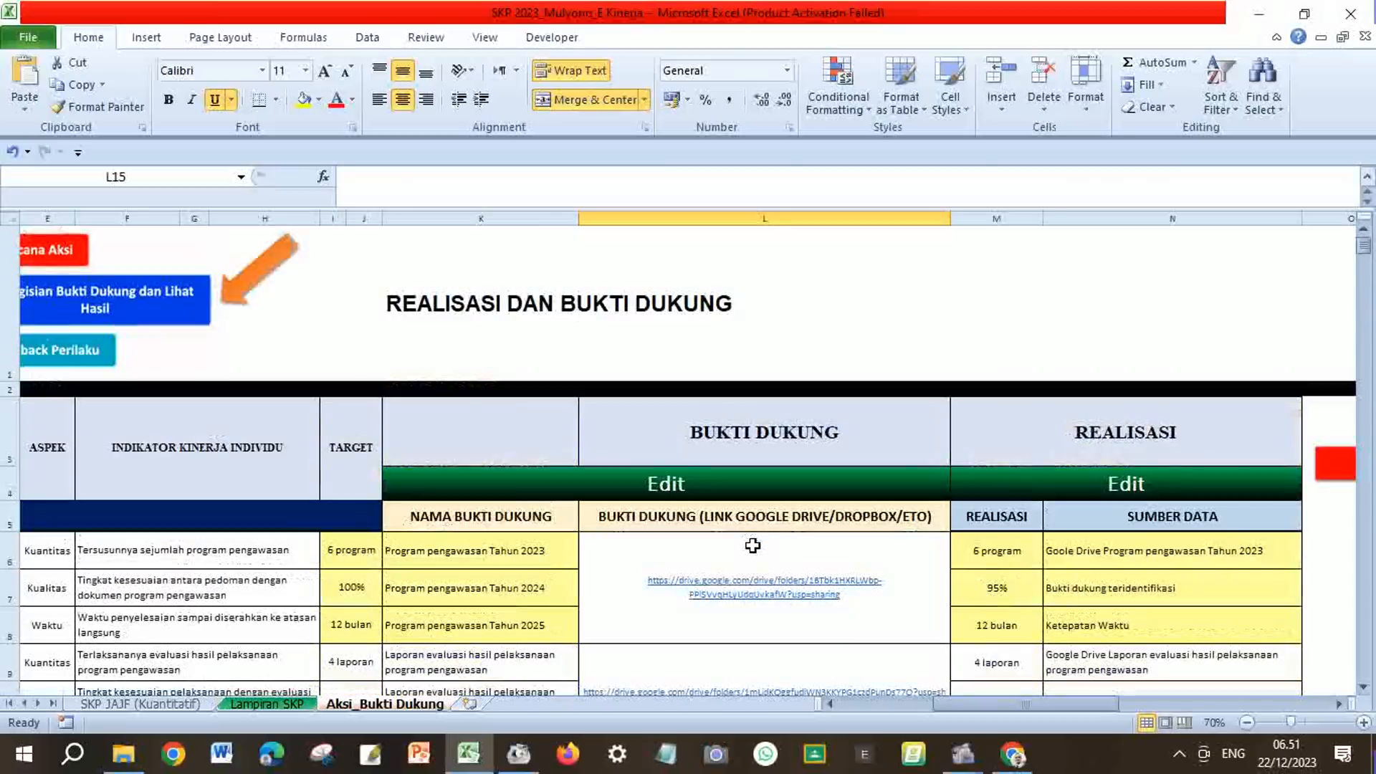
{"action": "scroll", "coordinate": [753, 545], "scroll_direction": "down", "scroll_amount": 1}
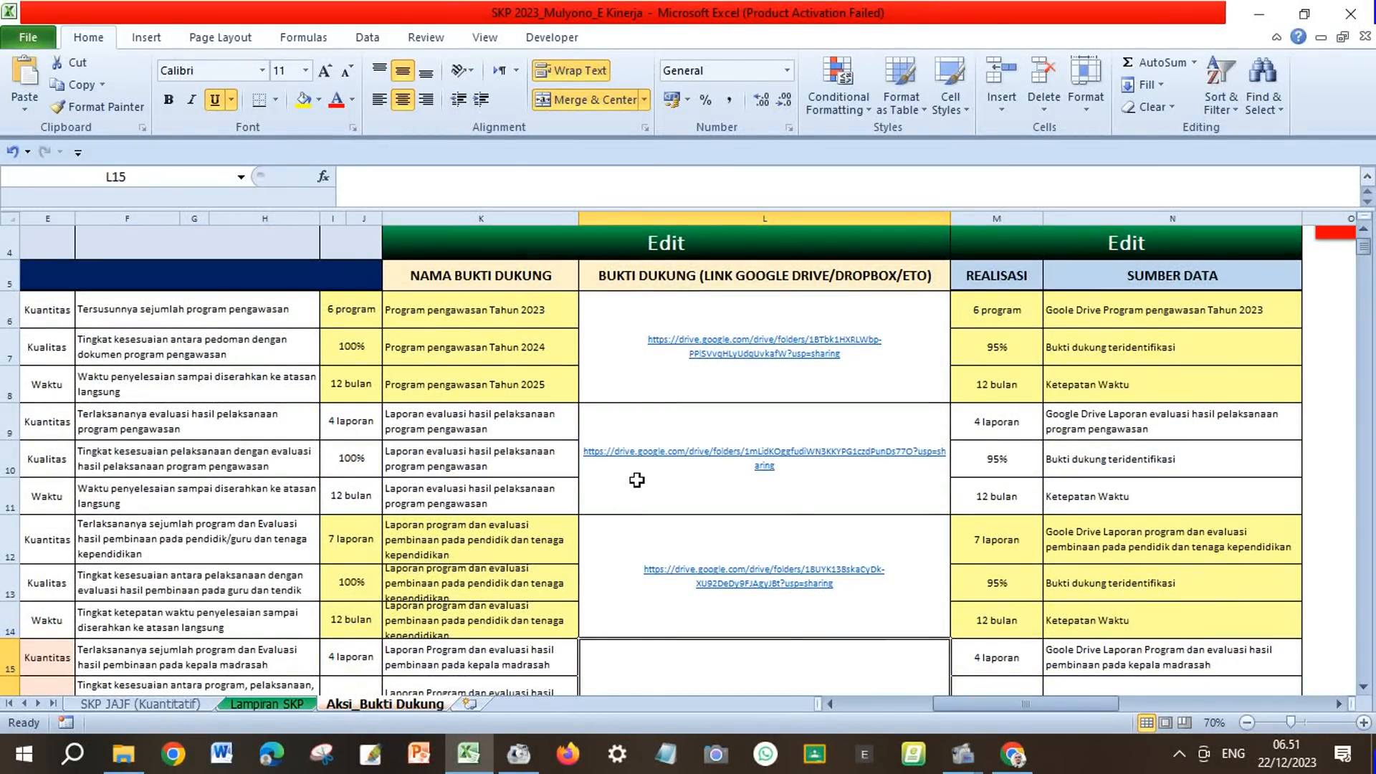
{"action": "left_click", "coordinate": [998, 310]}
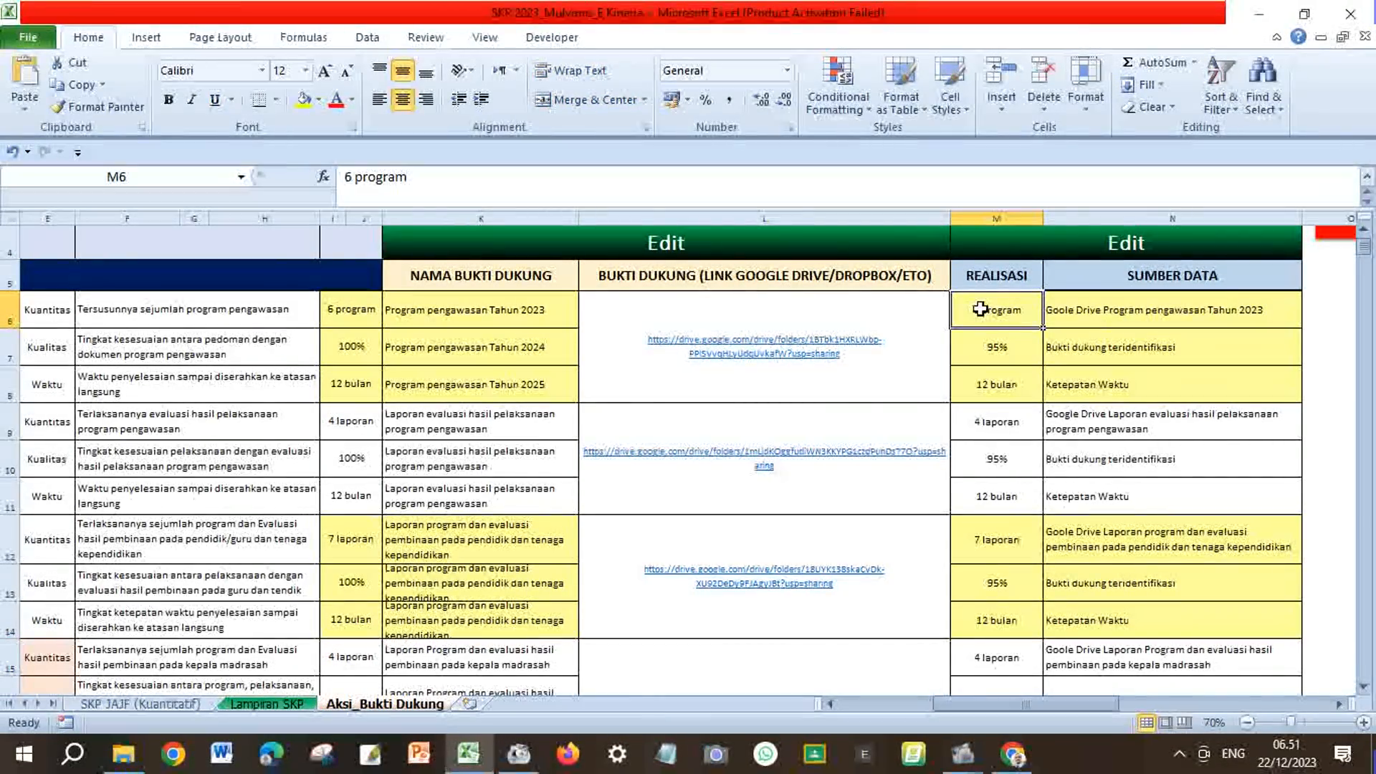
Step: Review the targets, realisation values and data sources of the first work result in rows 6 to 8 of the Aksi_Bukti Dukung sheet
{"action": "left_click", "coordinate": [354, 348]}
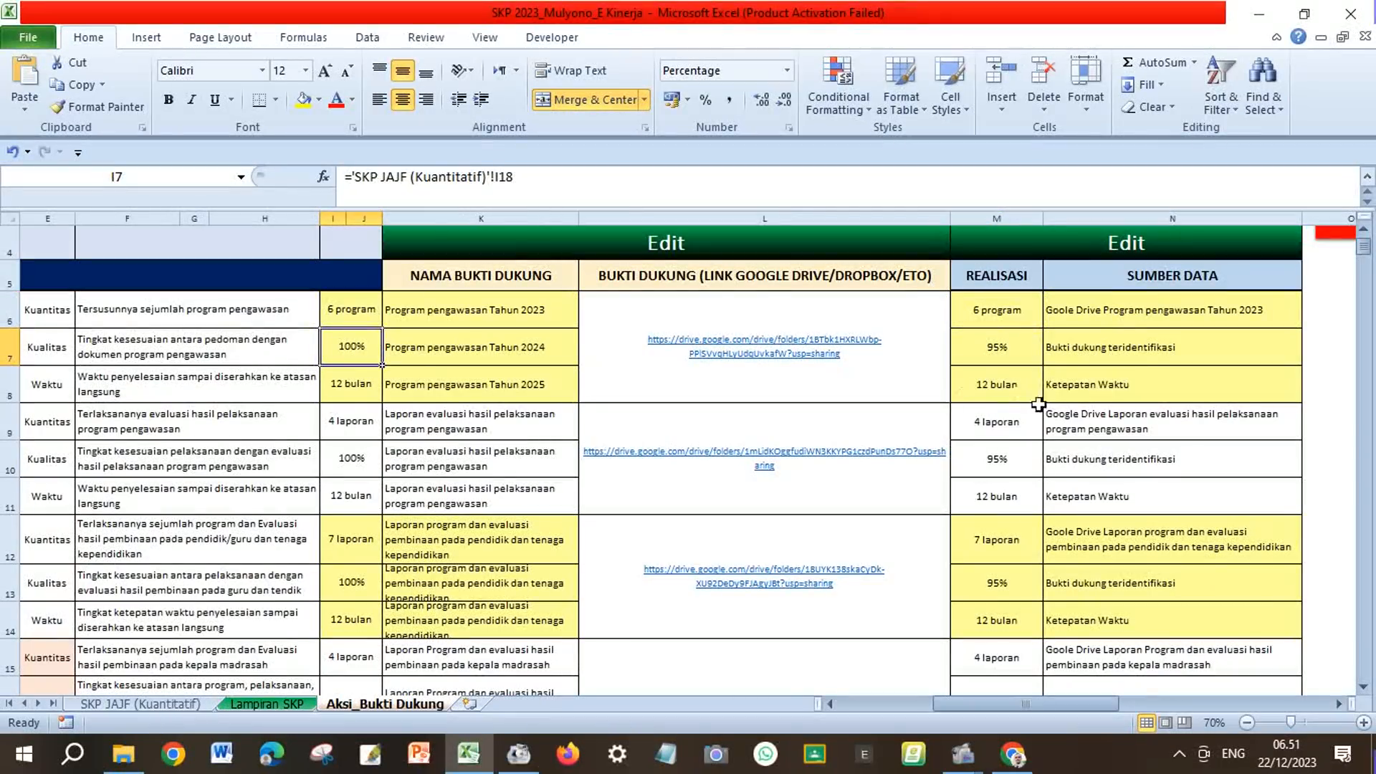
{"action": "left_click", "coordinate": [1017, 345]}
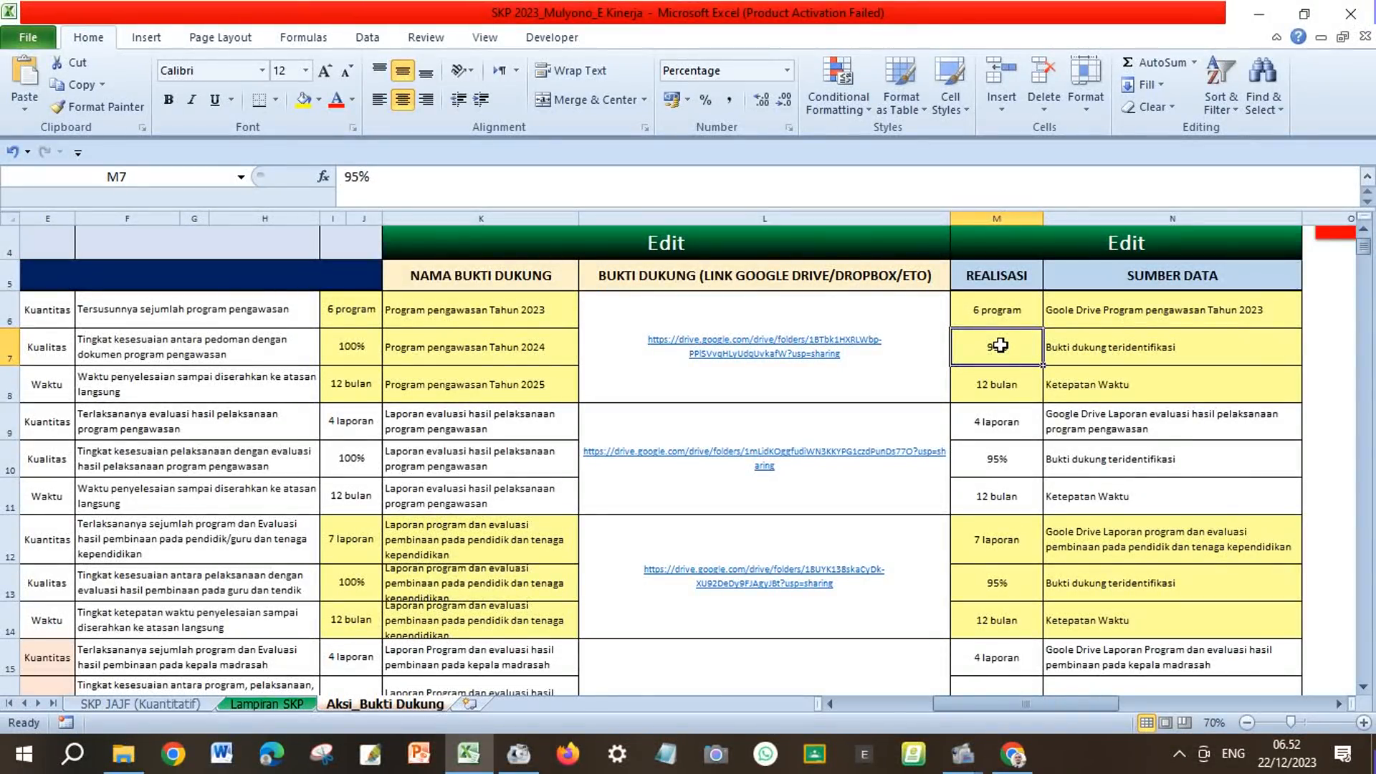
{"action": "left_click", "coordinate": [1002, 385]}
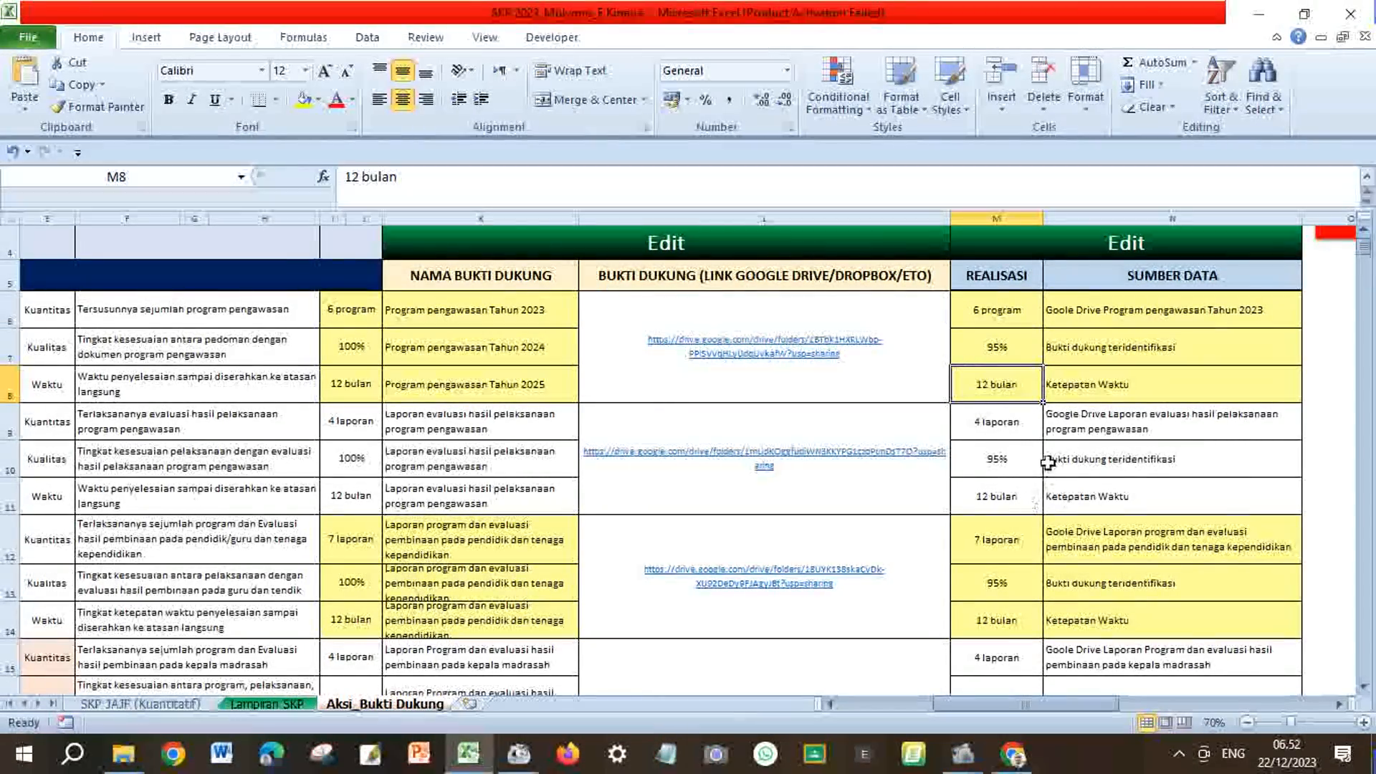
{"action": "left_click", "coordinate": [1071, 321]}
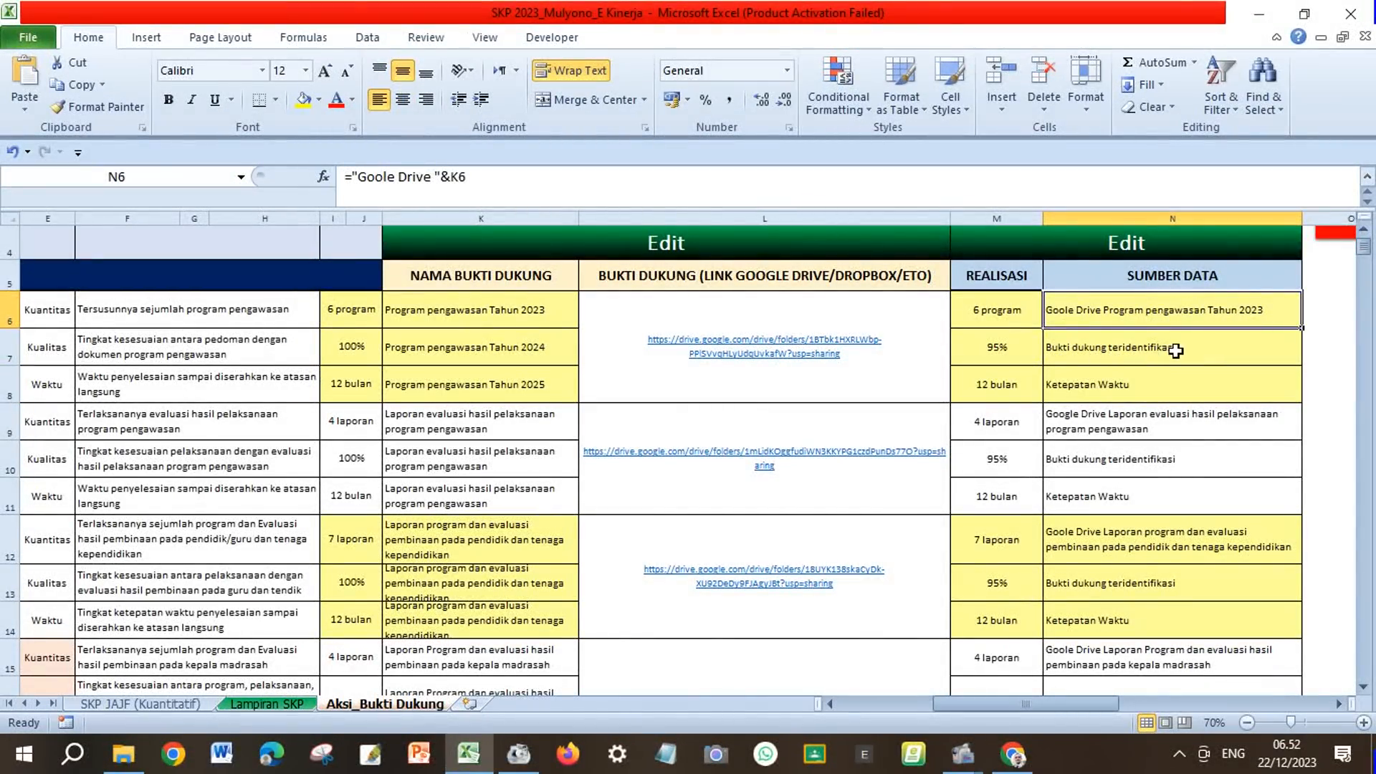
{"action": "left_click", "coordinate": [1057, 355]}
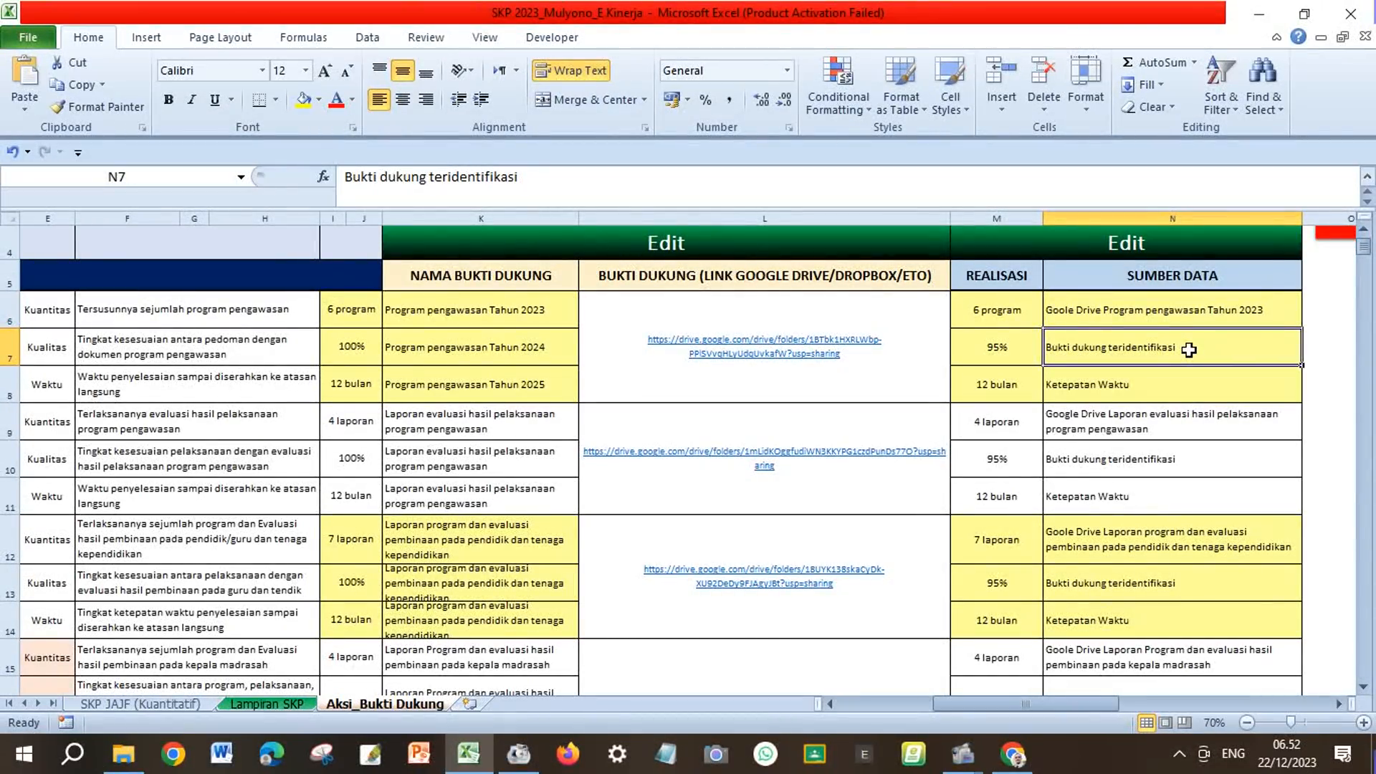
{"action": "left_click", "coordinate": [1093, 385]}
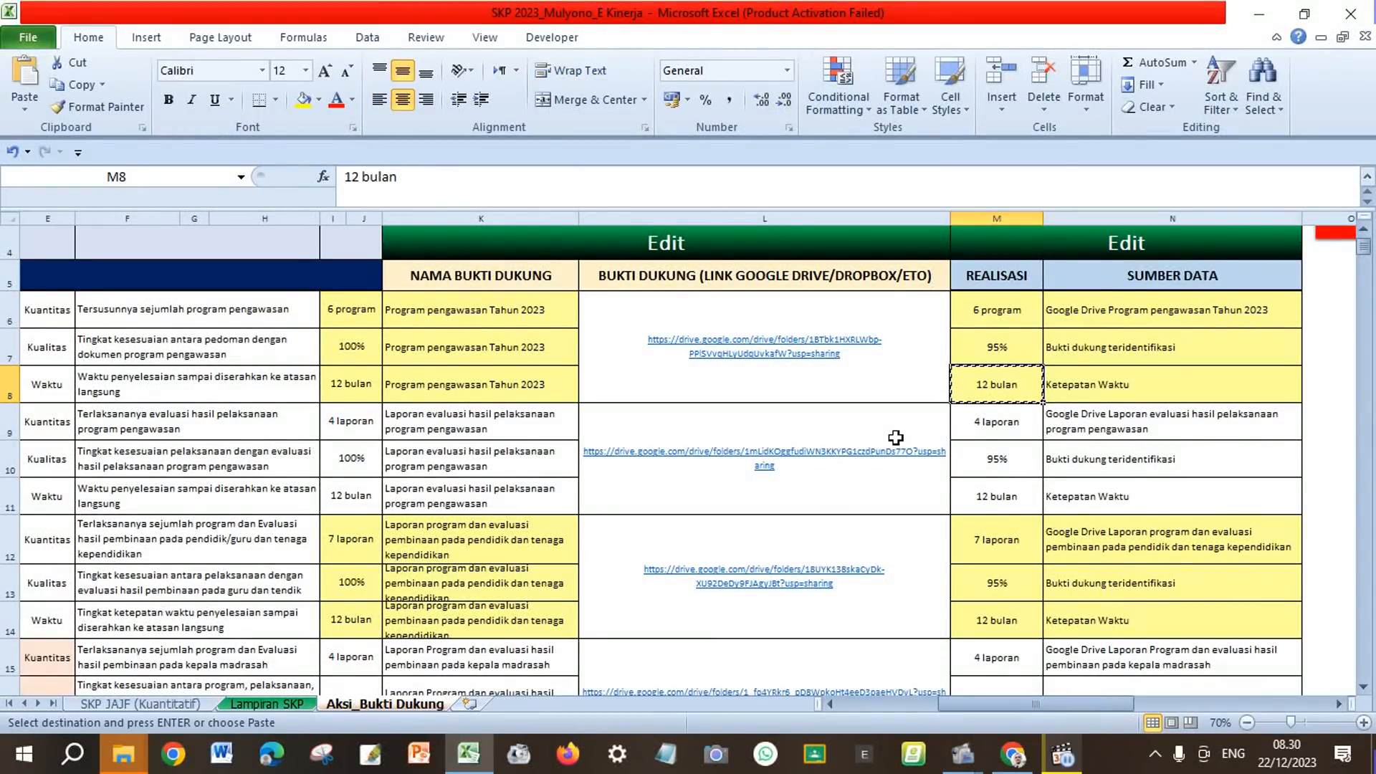
Step: Switch to the e-Kinerja evidence page in Chrome and examine the first work result plan in the Hasil Kerja table
{"action": "left_click", "coordinate": [1012, 751]}
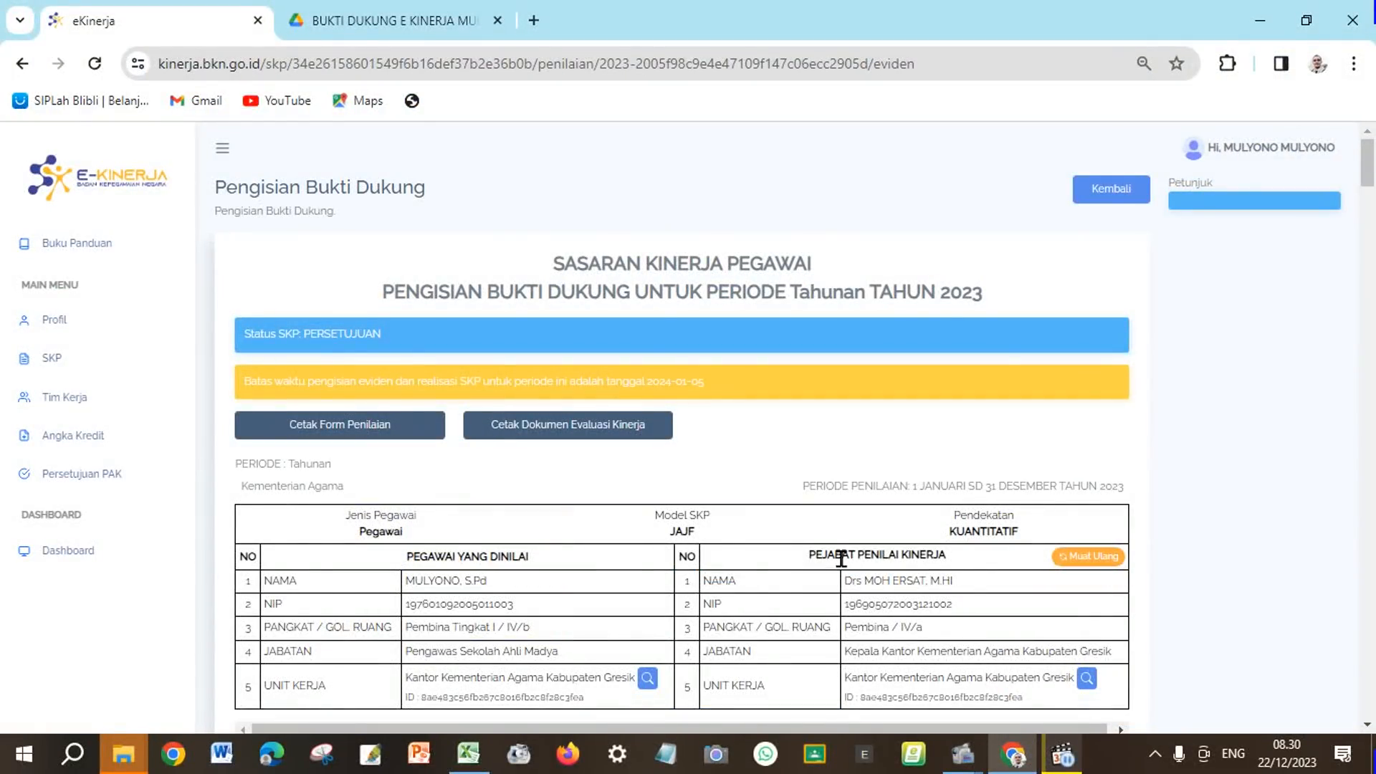
{"action": "scroll", "coordinate": [841, 558], "scroll_direction": "down", "scroll_amount": 5}
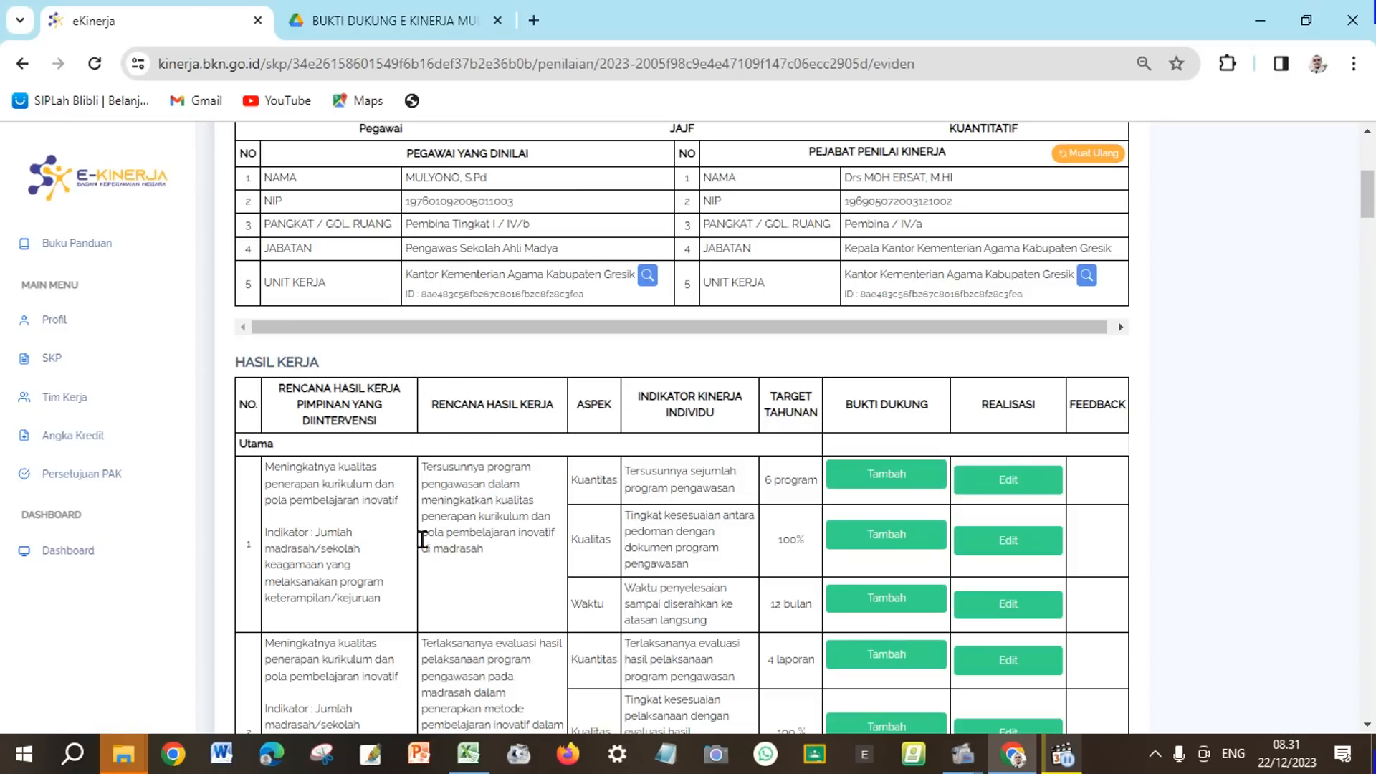
{"action": "left_click_drag", "start_coordinate": [423, 466], "coordinate": [514, 562]}
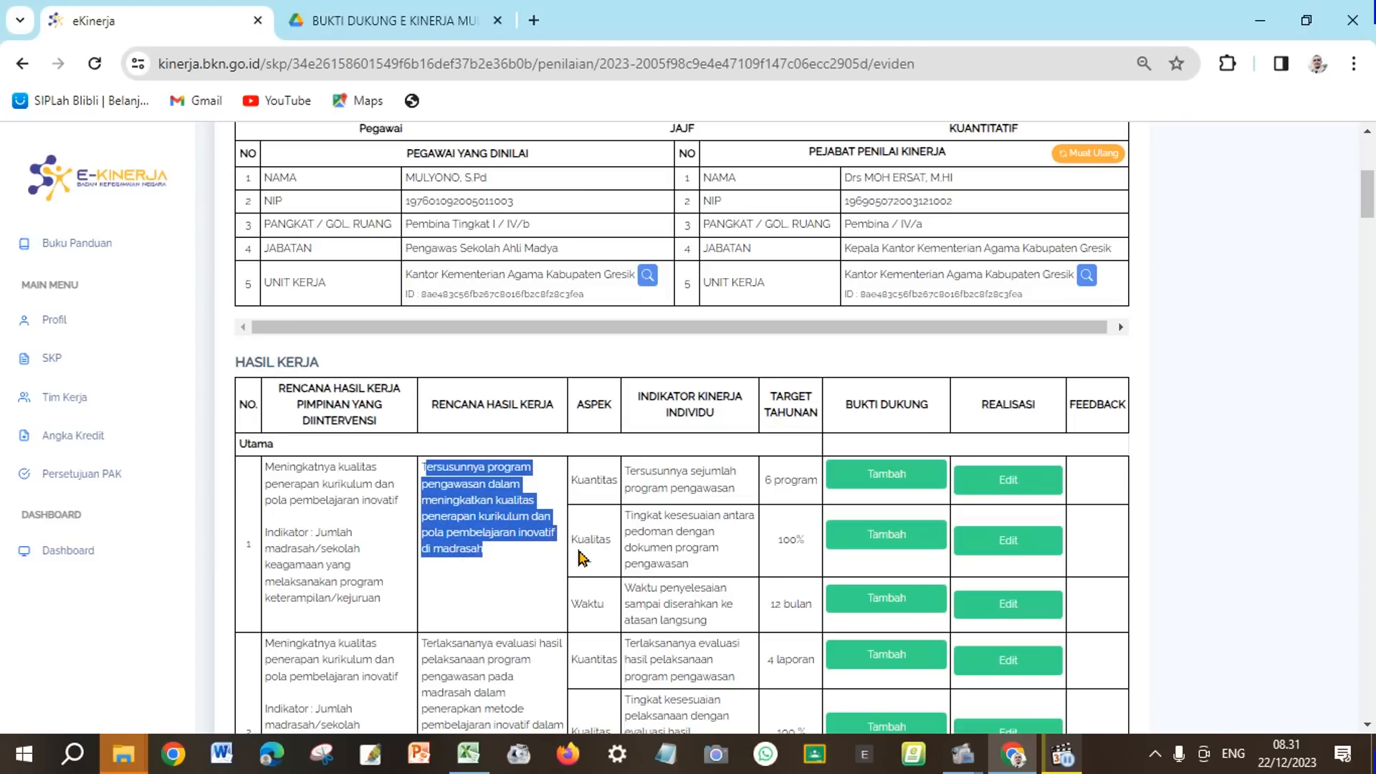
{"action": "left_click", "coordinate": [523, 521]}
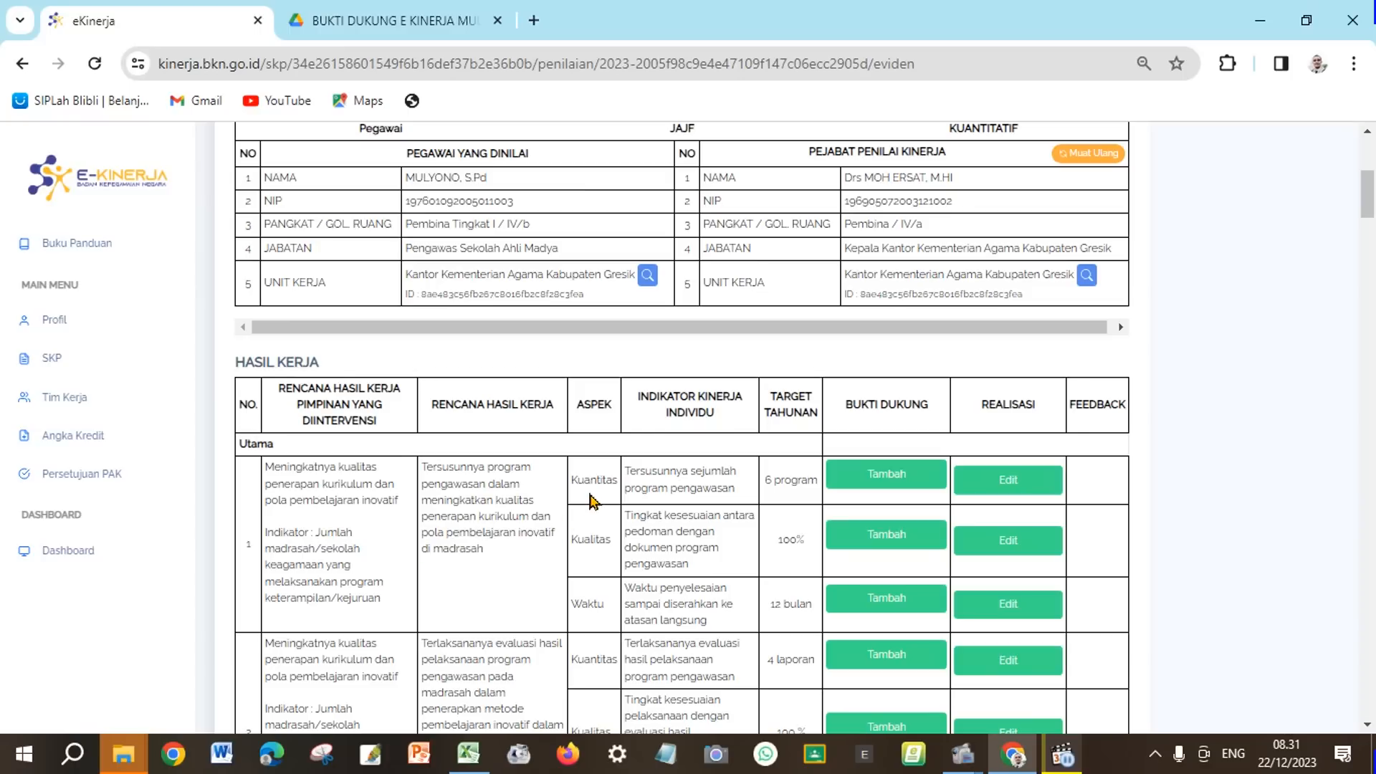
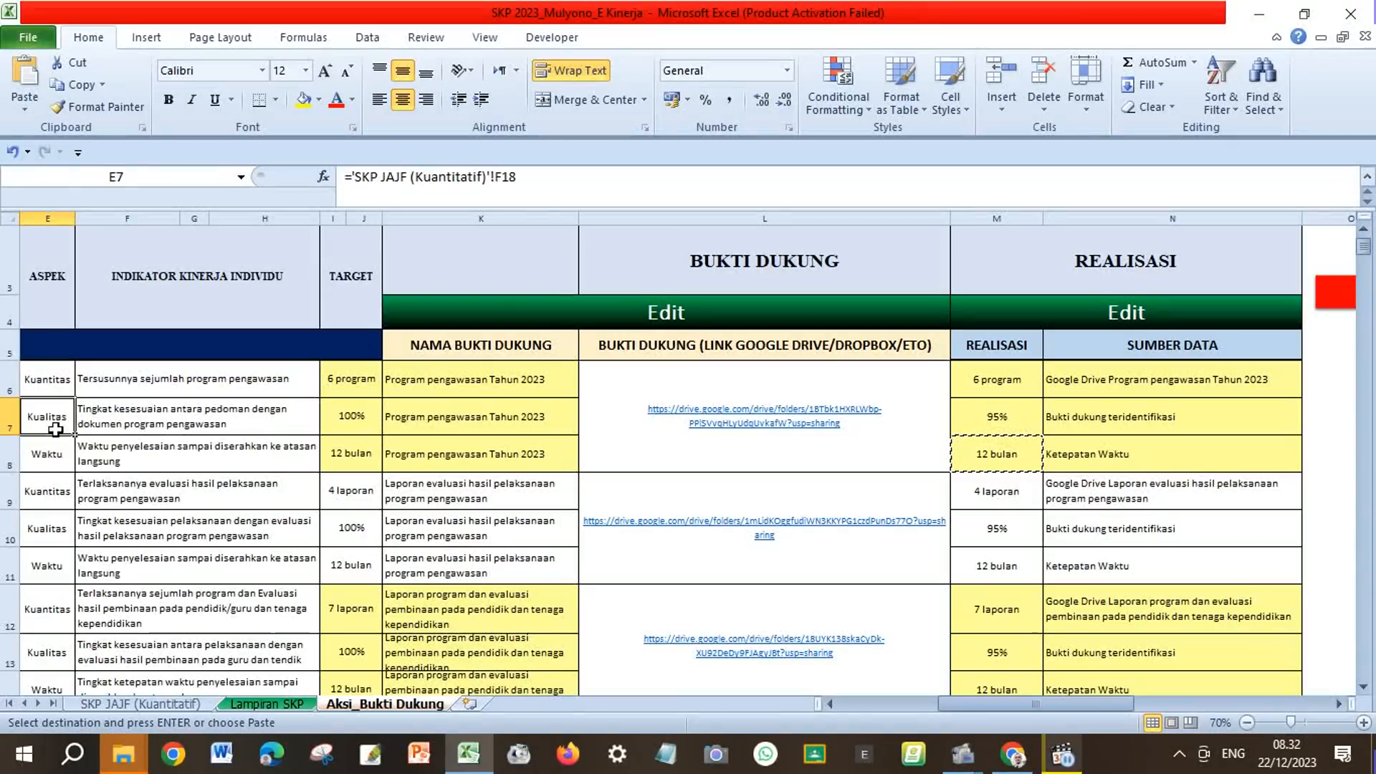
Step: Copy "Program pengawasan Tahun 2023" from Excel cell K6 into the evidence name of a new e-Kinerja evidence entry for the first Kuantitas aspect
{"action": "left_click_drag", "start_coordinate": [437, 387], "coordinate": [457, 443]}
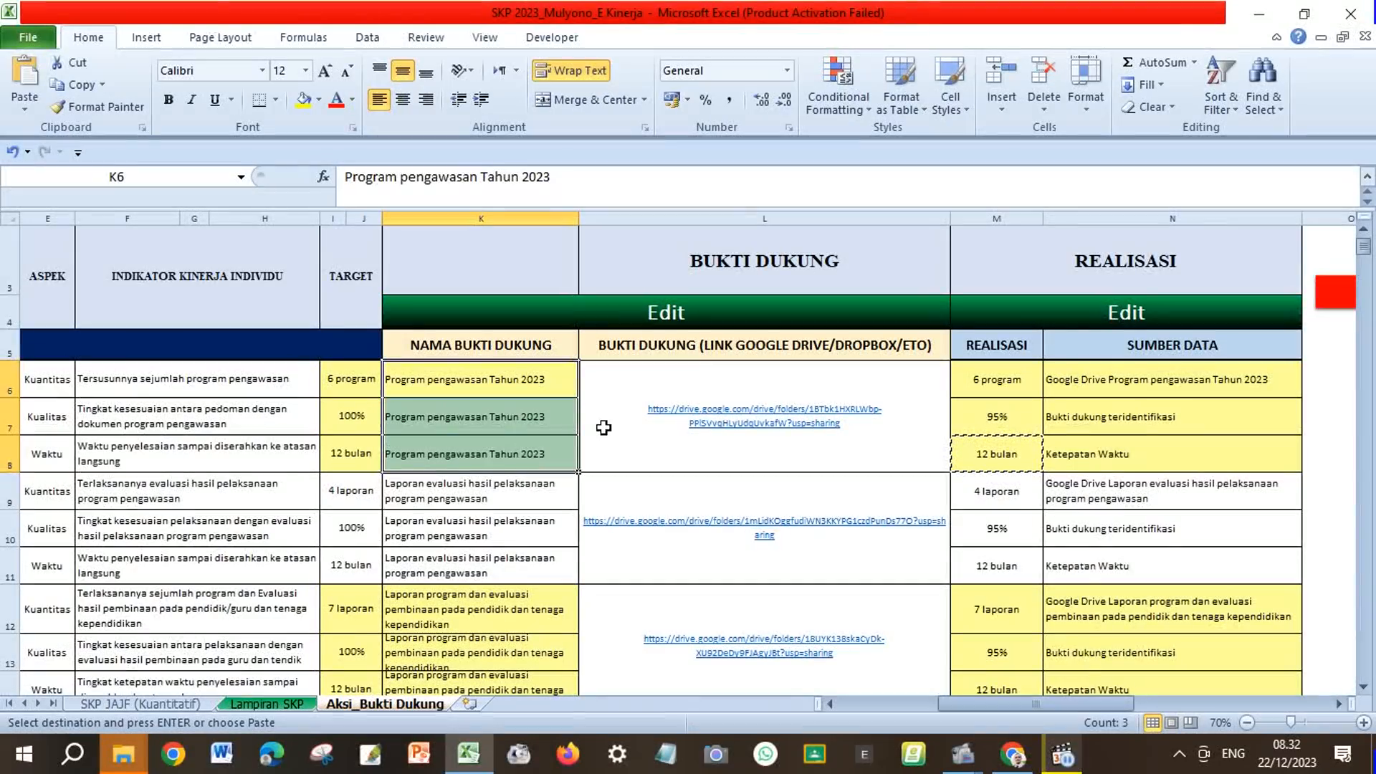
{"action": "left_click", "coordinate": [534, 378]}
{"action": "left_click", "coordinate": [78, 85]}
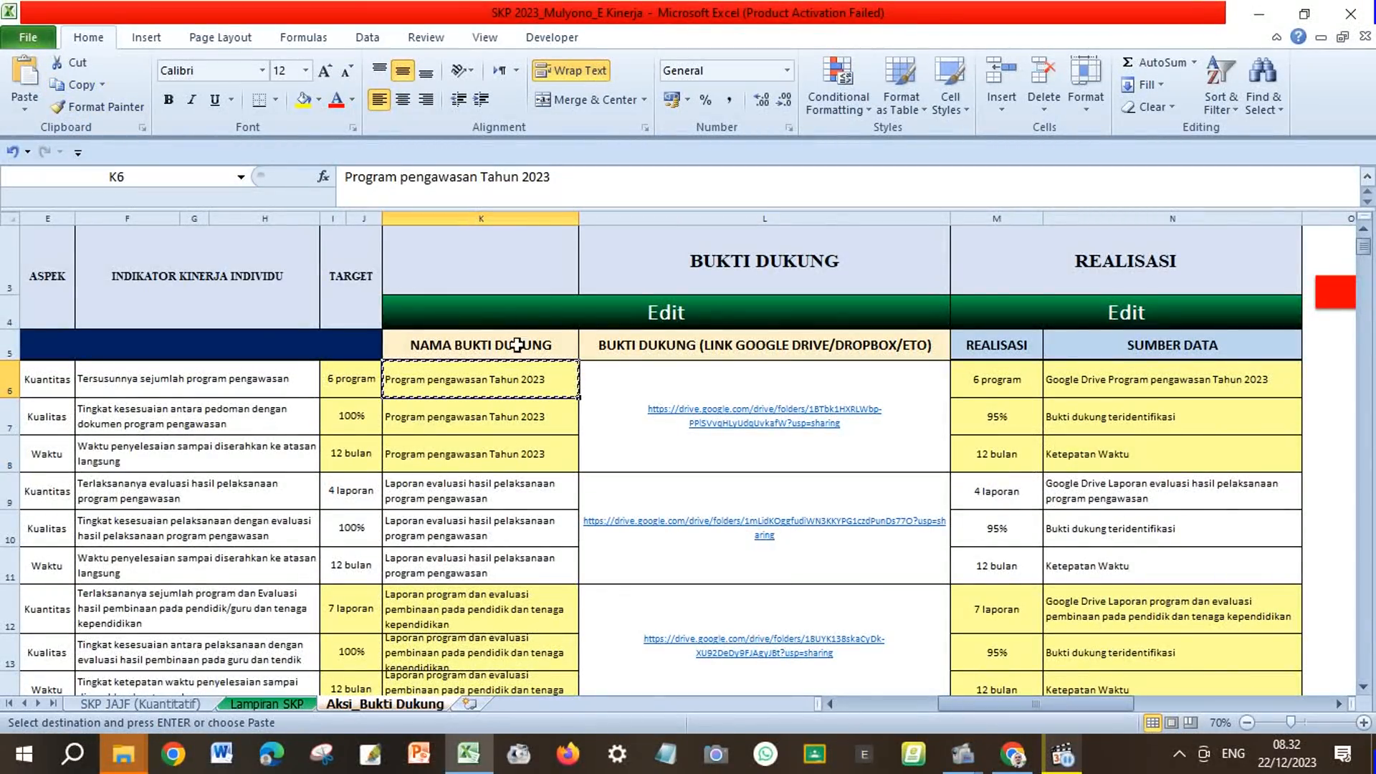
{"action": "left_click", "coordinate": [1013, 754]}
{"action": "left_click", "coordinate": [446, 228]}
{"action": "right_click", "coordinate": [445, 231]}
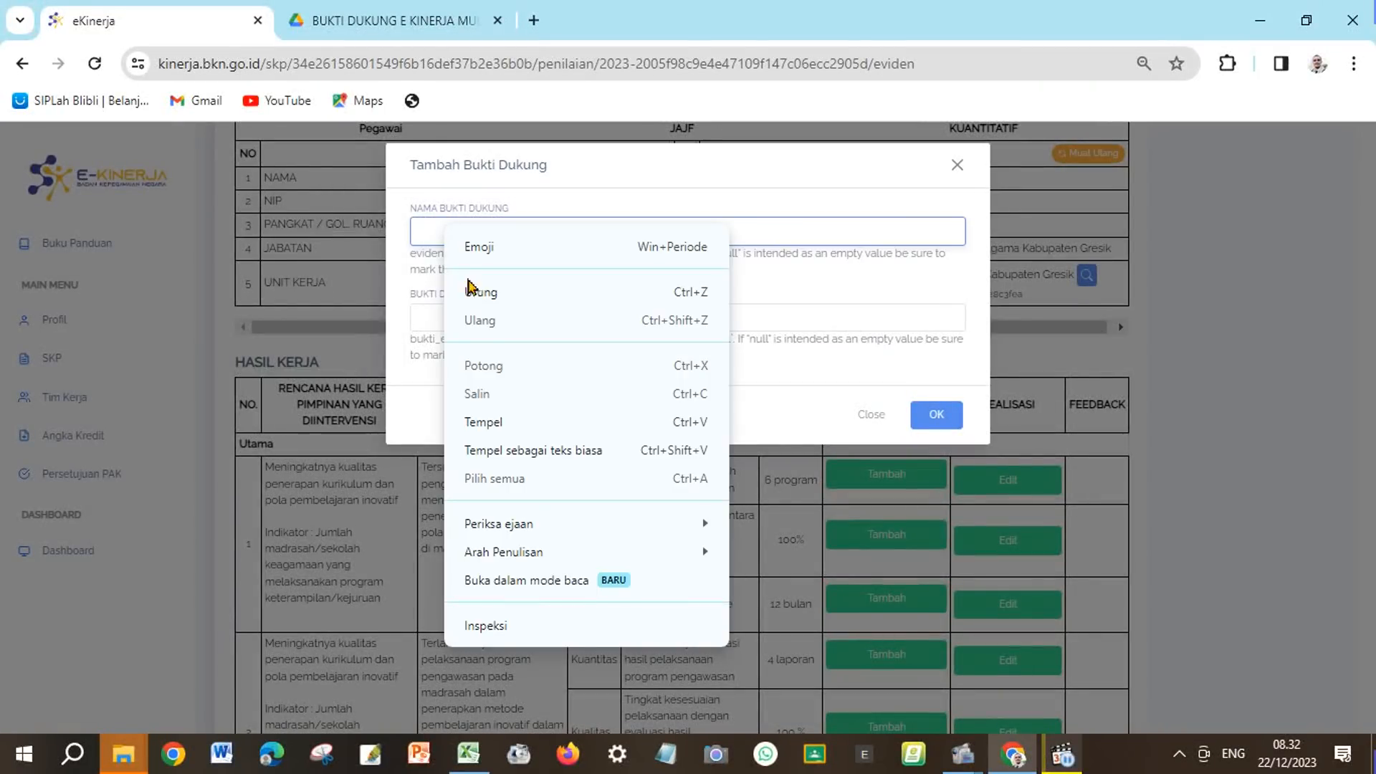
{"action": "left_click", "coordinate": [495, 422]}
Step: Copy the Drive folder link from Excel cell L6 into the e-Kinerja evidence link field and save the new evidence entry
{"action": "left_click", "coordinate": [455, 308]}
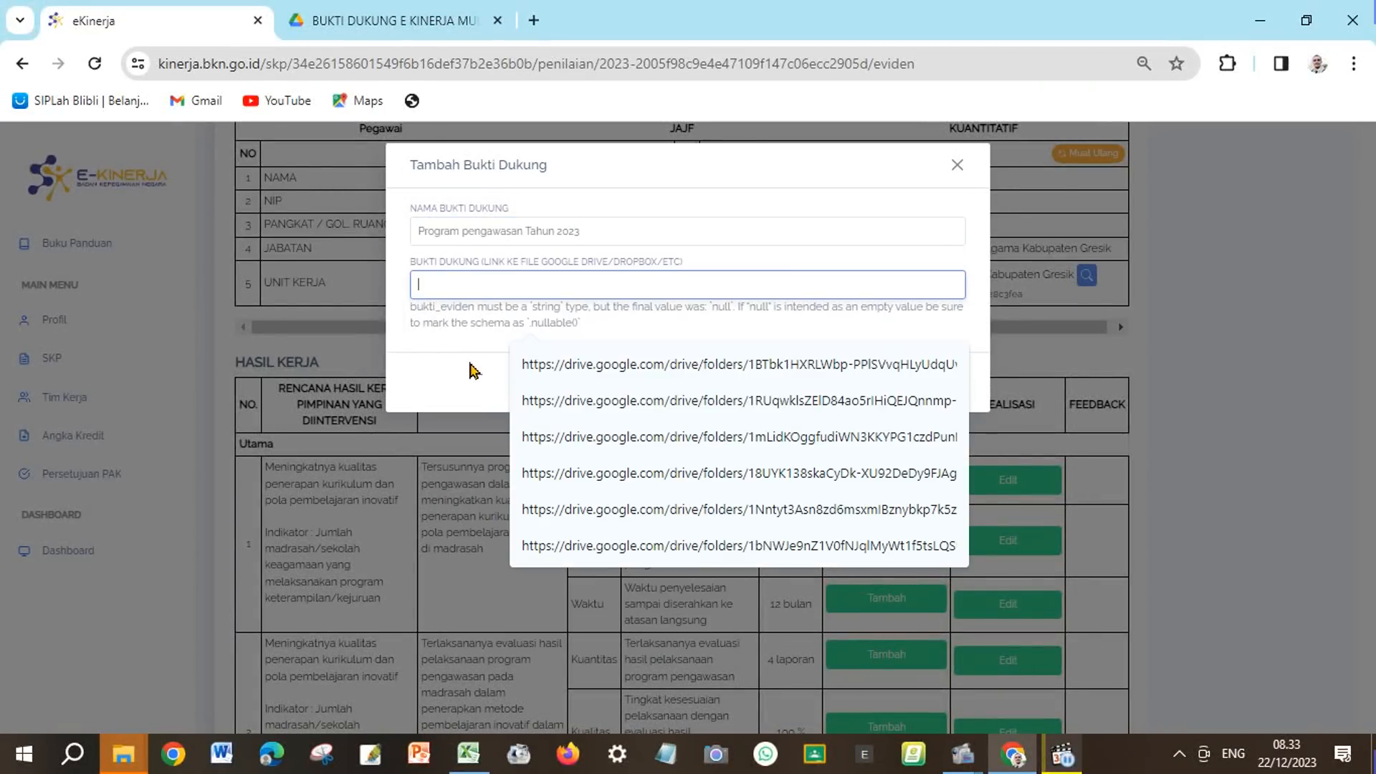
{"action": "left_click", "coordinate": [475, 760]}
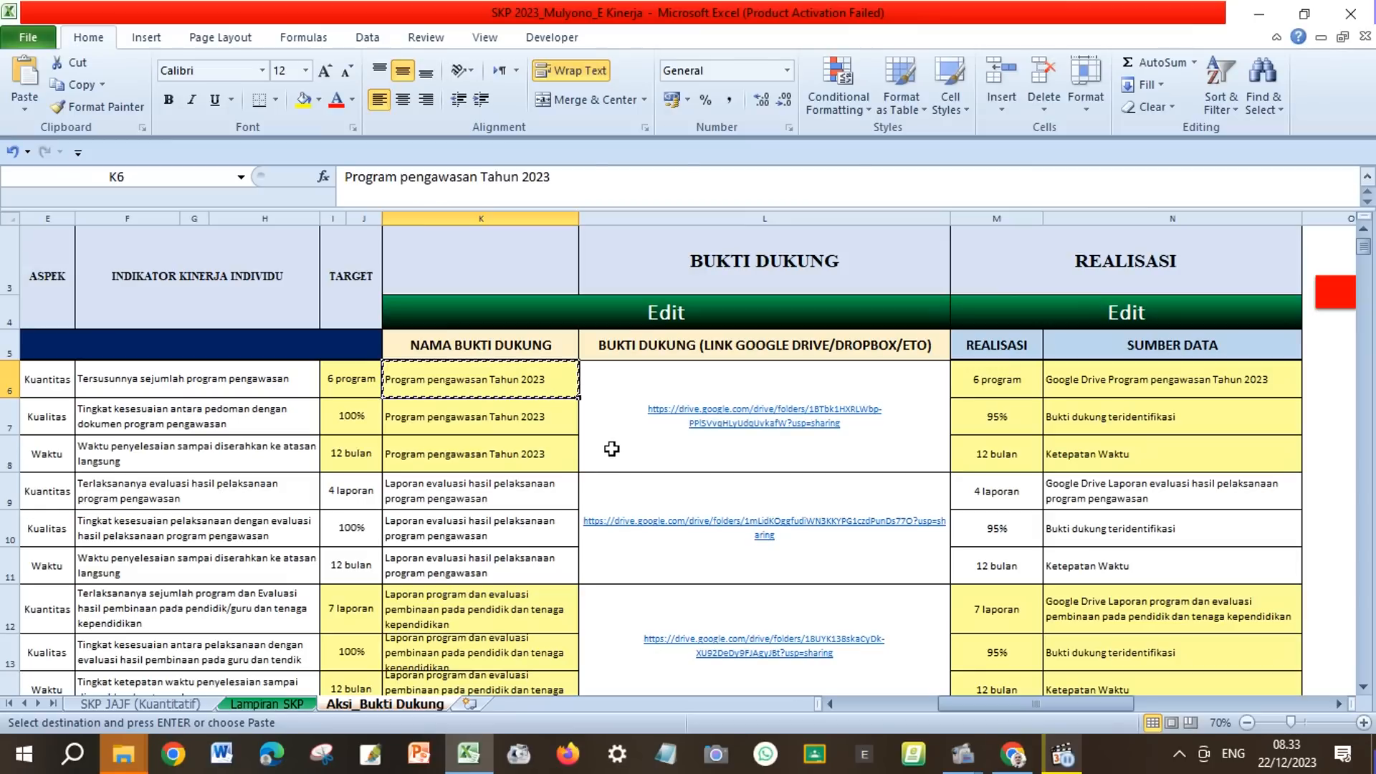
{"action": "left_click", "coordinate": [613, 447]}
{"action": "left_click", "coordinate": [76, 84]}
{"action": "left_click", "coordinate": [1011, 759]}
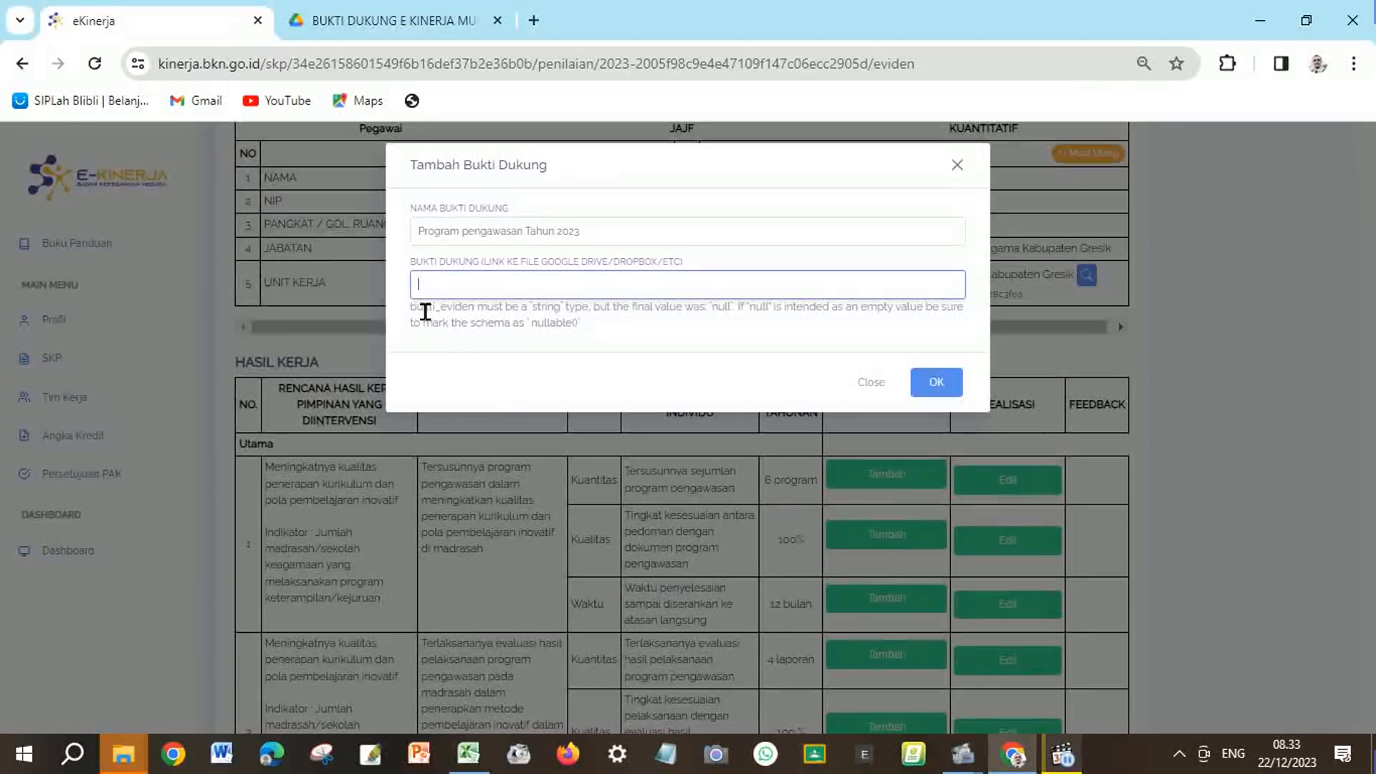
{"action": "right_click", "coordinate": [429, 284]}
{"action": "left_click", "coordinate": [493, 481]}
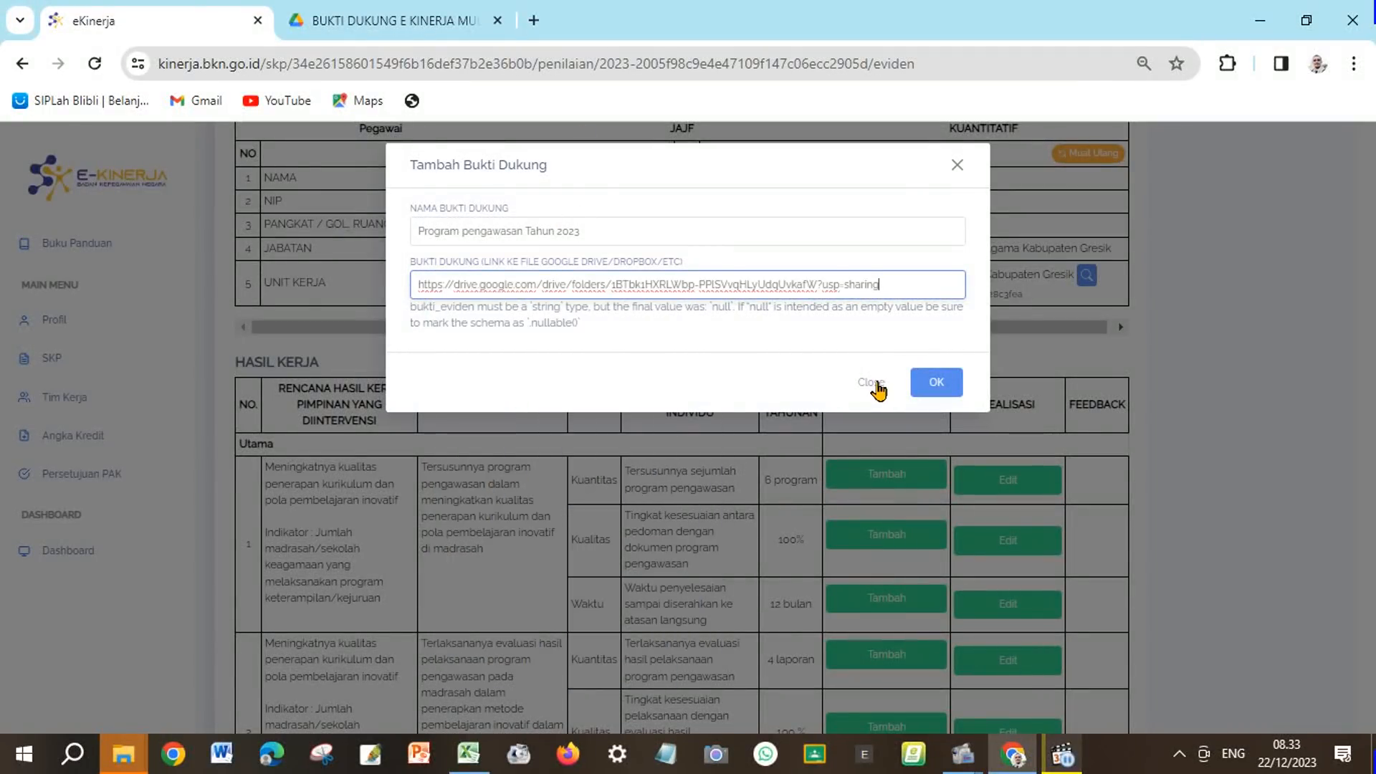
{"action": "left_click", "coordinate": [938, 399]}
{"action": "left_click", "coordinate": [937, 353]}
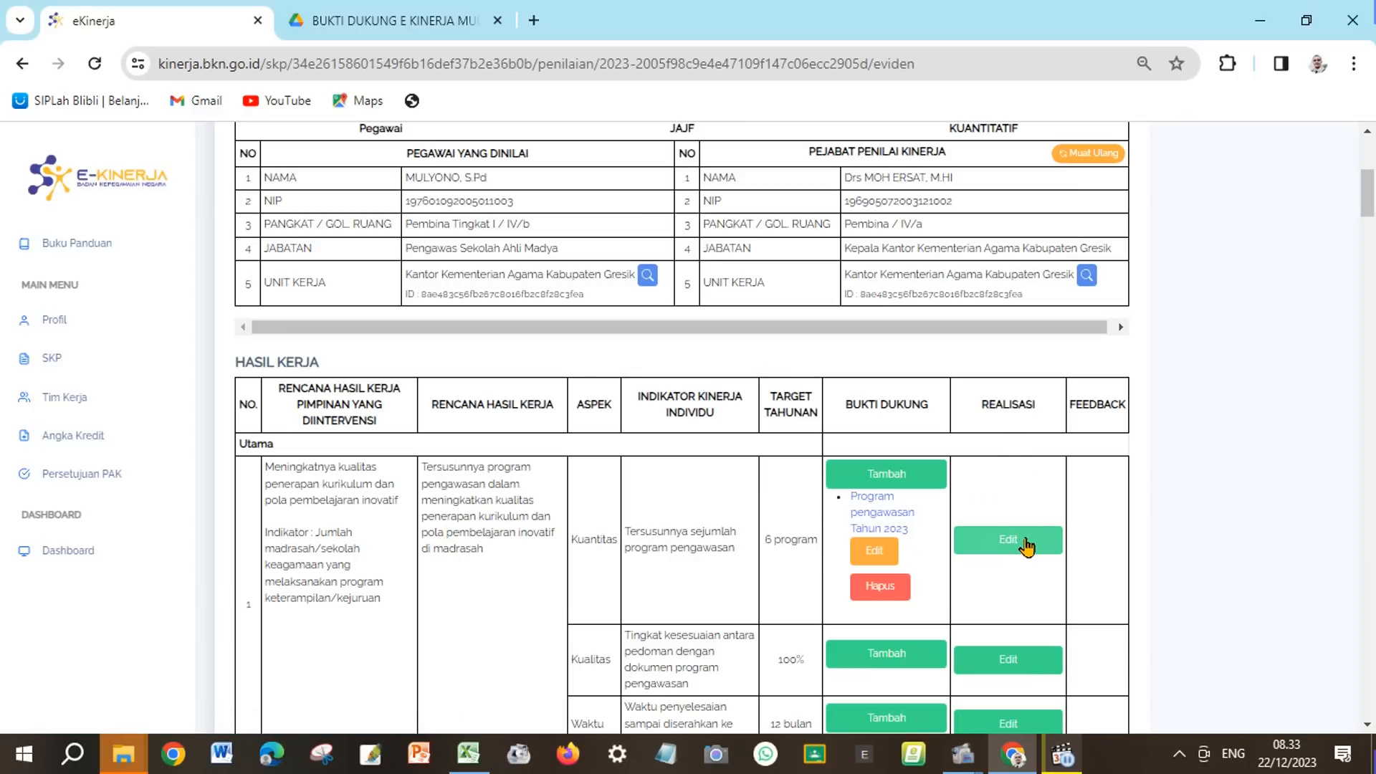
Step: Open the realisation of the first Kuantitas aspect for editing and fill Realisasi with "6 program" copied from Excel cell M6
{"action": "left_click", "coordinate": [1025, 540]}
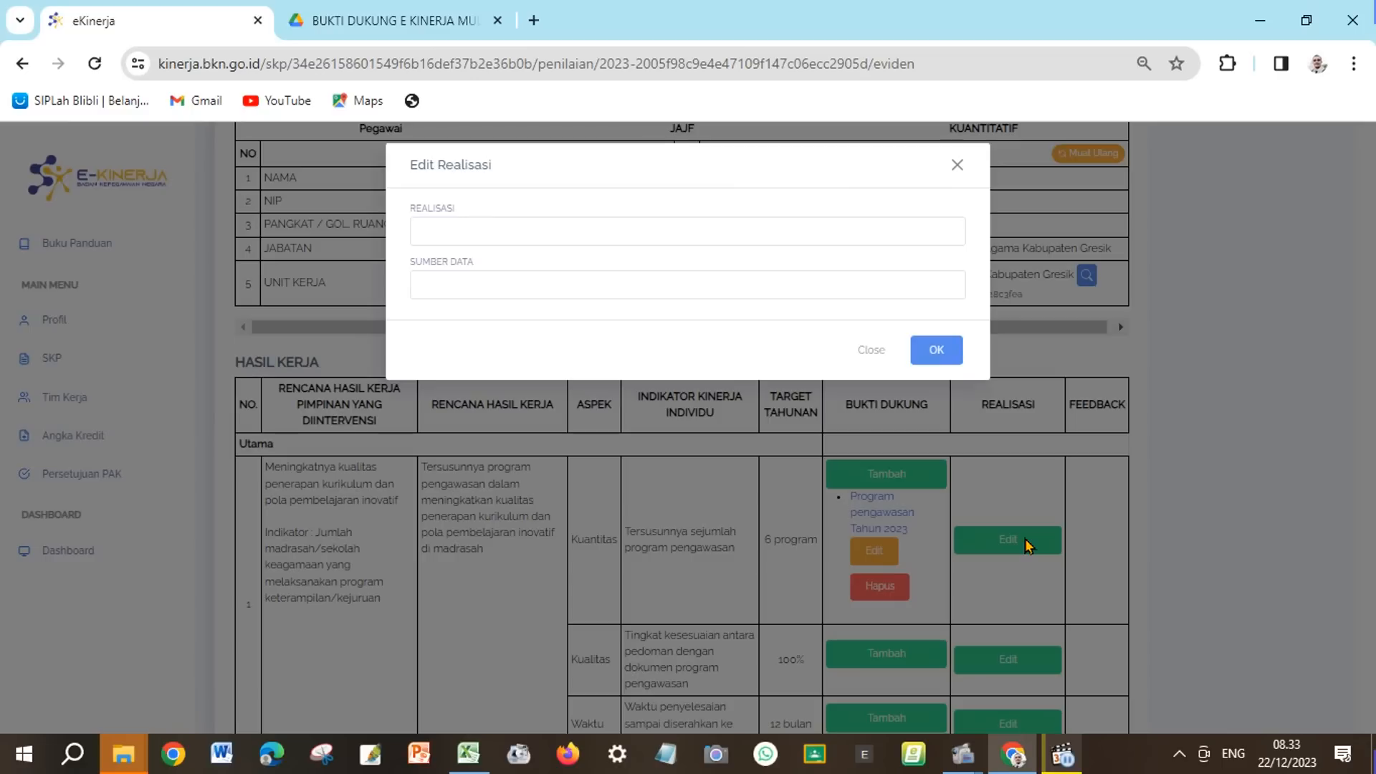
{"action": "left_click", "coordinate": [466, 757]}
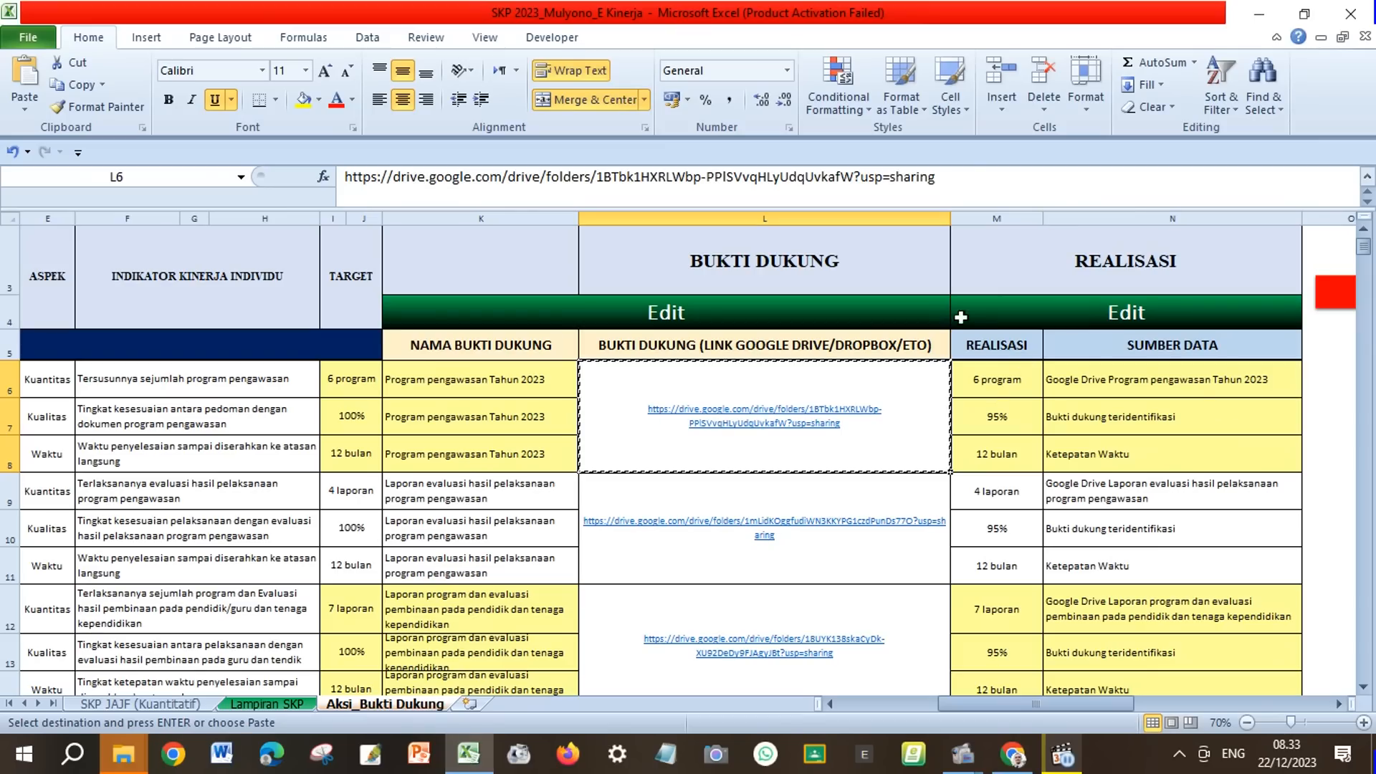
{"action": "left_click", "coordinate": [1017, 379]}
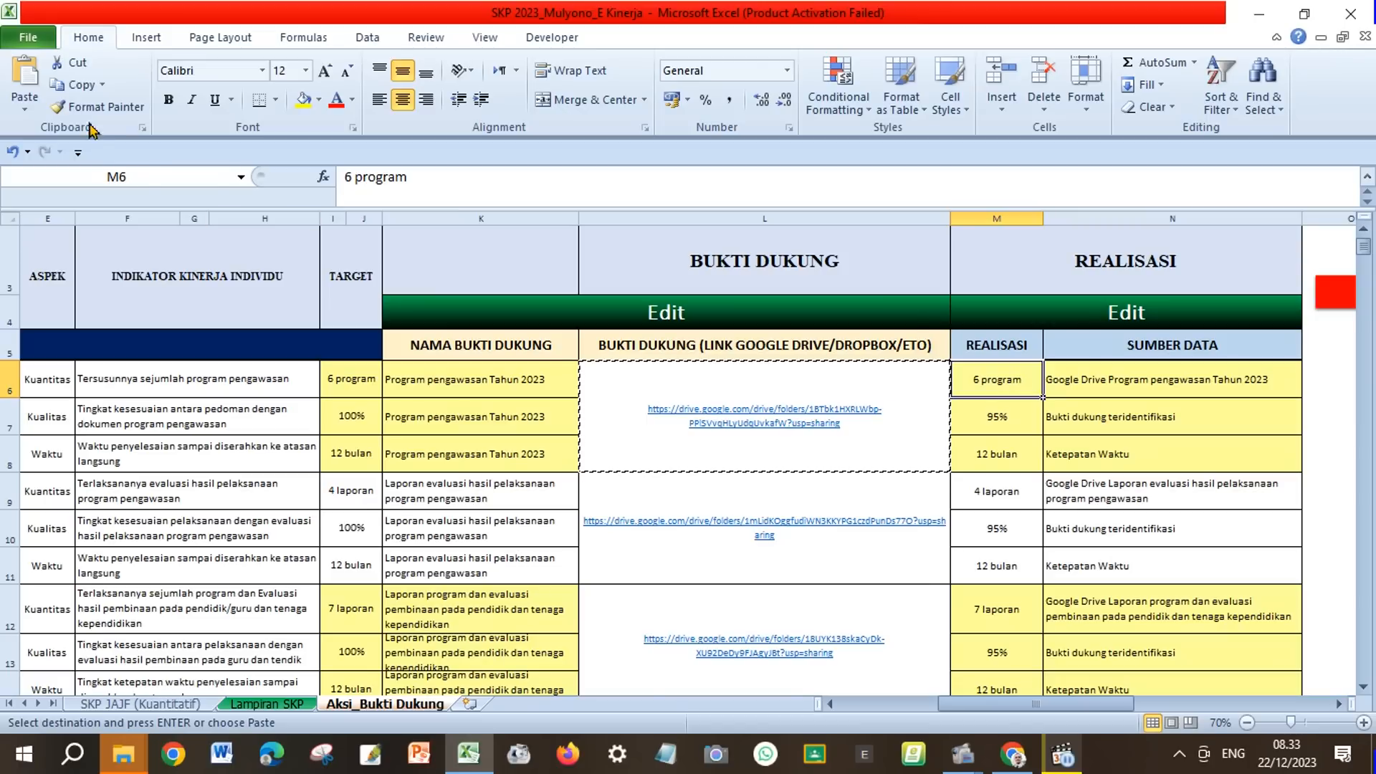
{"action": "left_click", "coordinate": [72, 89]}
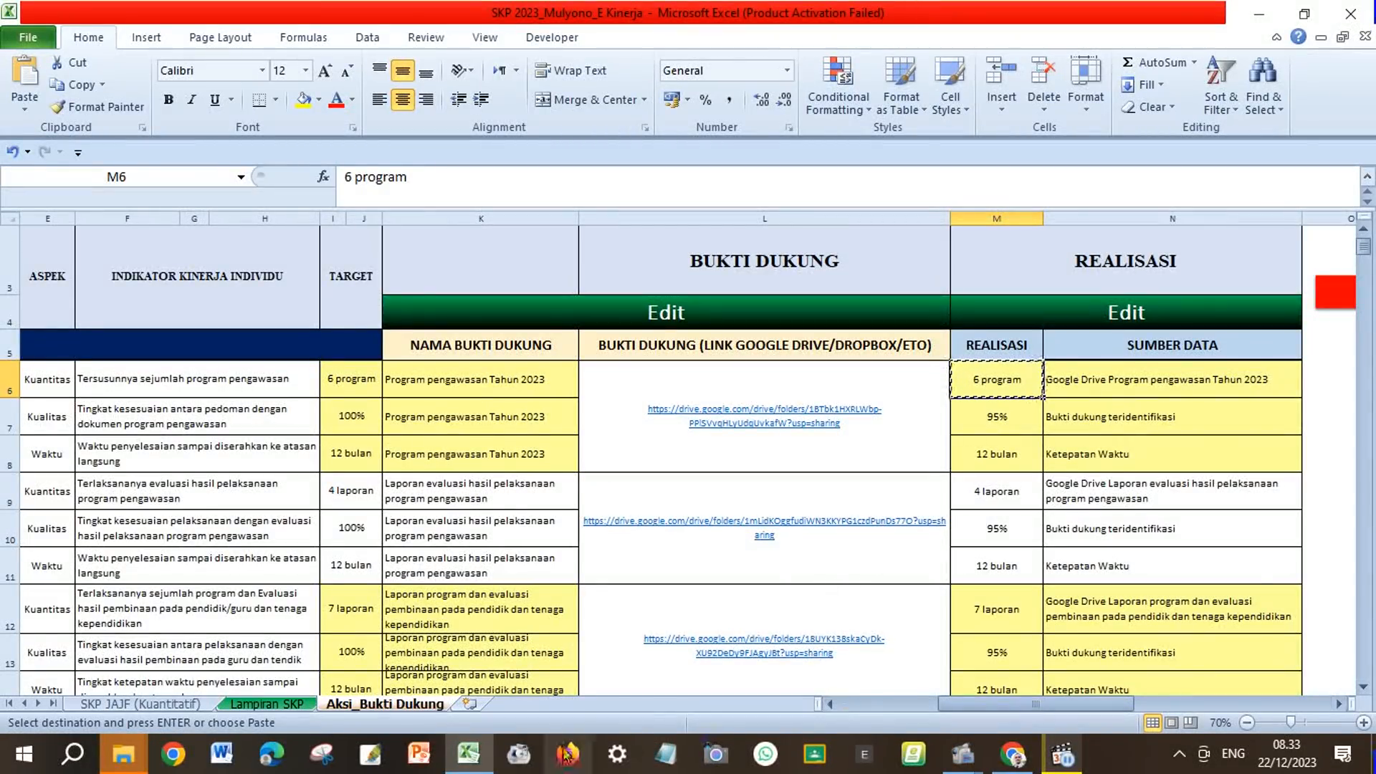
{"action": "left_click", "coordinate": [1013, 754]}
{"action": "right_click", "coordinate": [470, 223]}
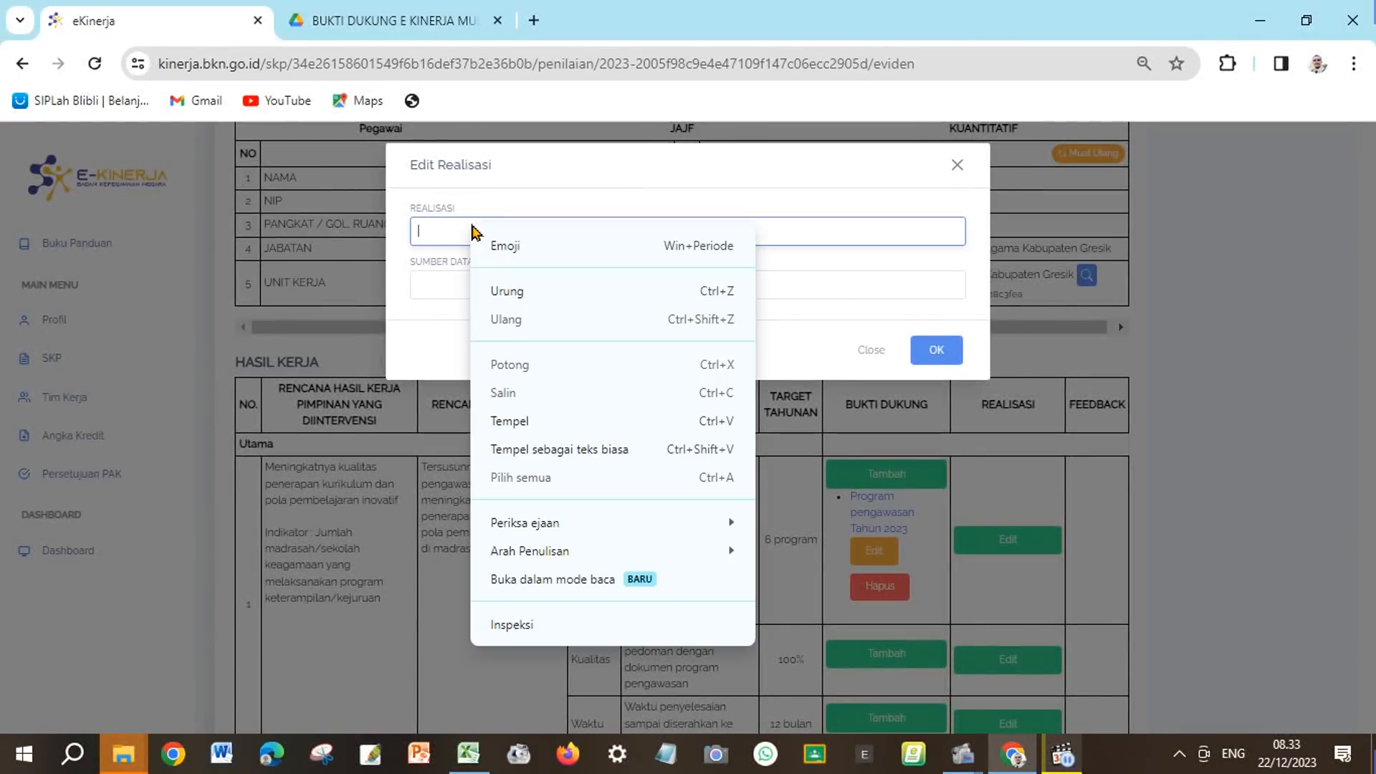
{"action": "left_click", "coordinate": [534, 423]}
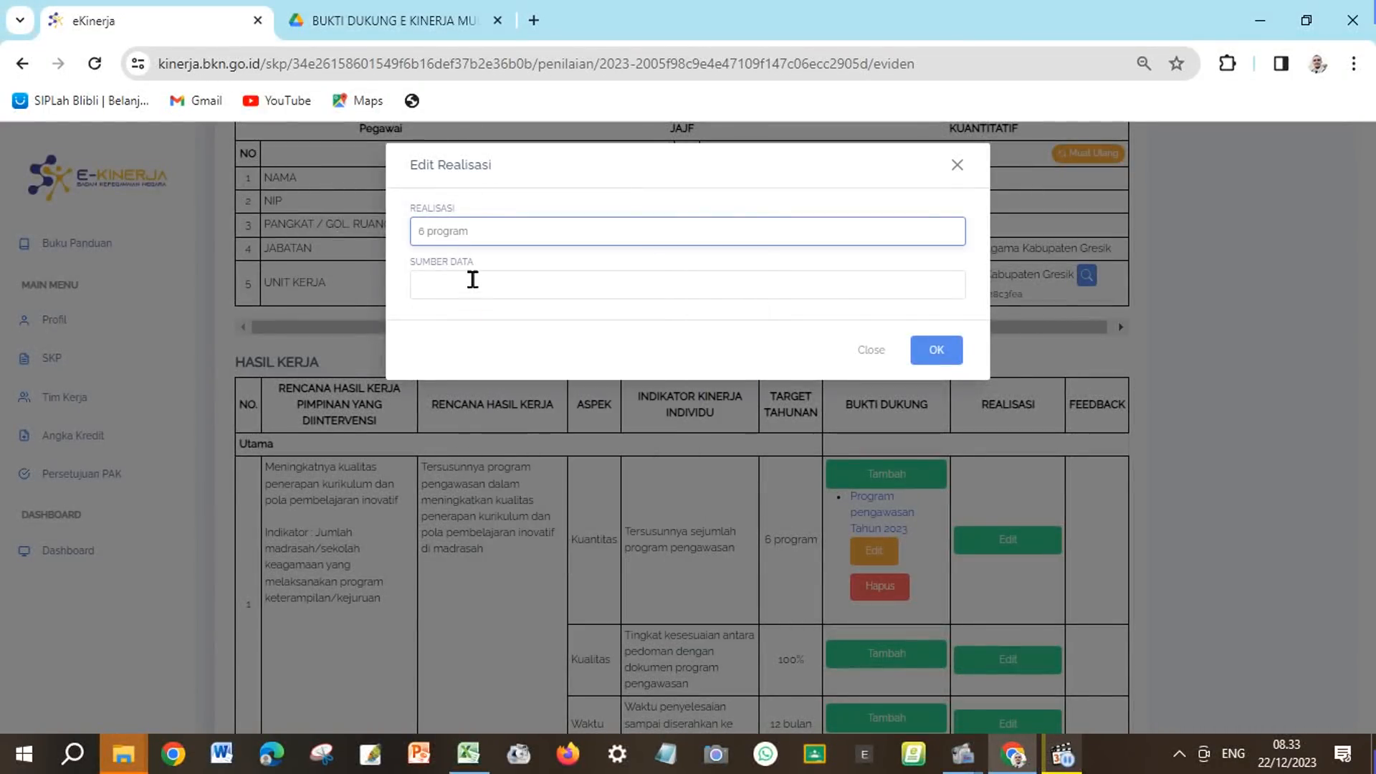
Step: Fill Sumber Data with "Google Drive Program pengawasan Tahun 2023" copied from Excel cell N6, and save the realisation in e-Kinerja
{"action": "left_click", "coordinate": [473, 280]}
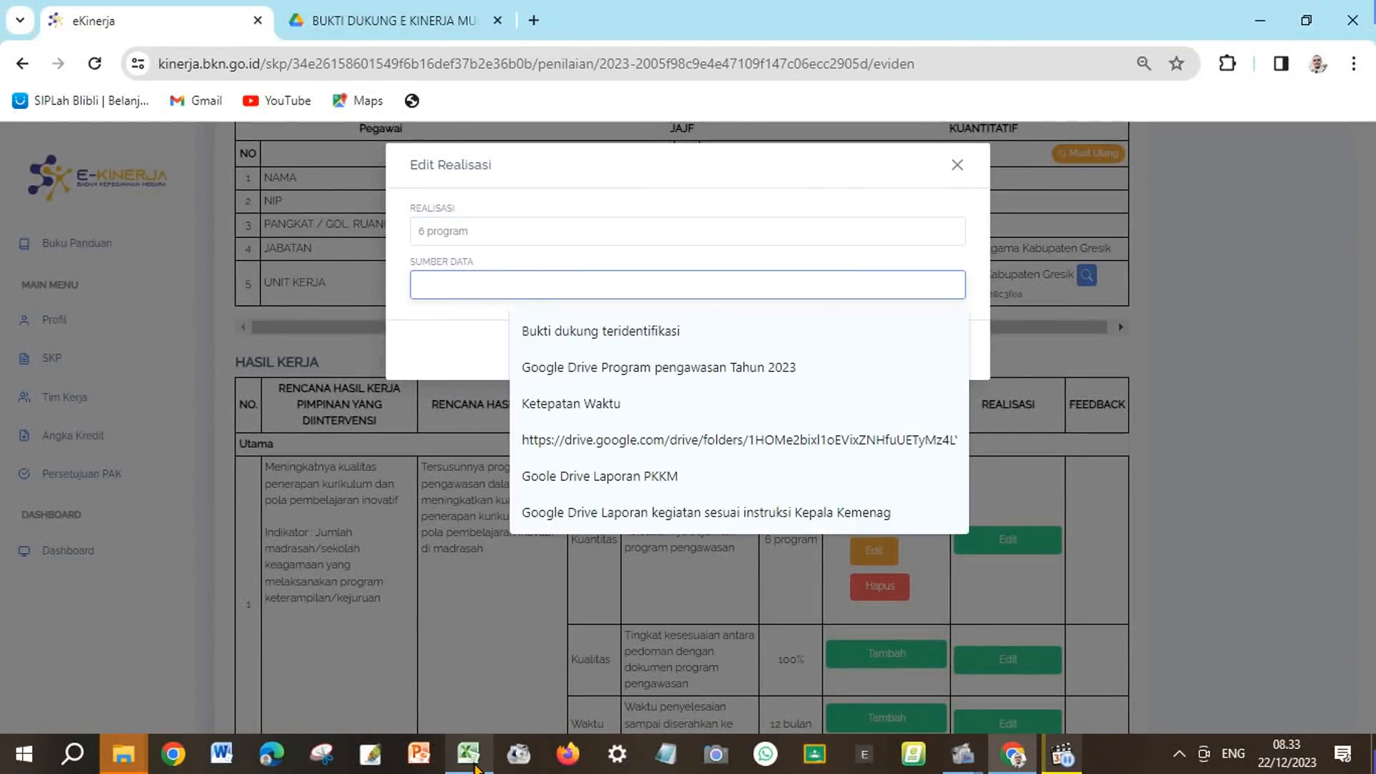
{"action": "left_click", "coordinate": [469, 754]}
{"action": "left_click", "coordinate": [1123, 389]}
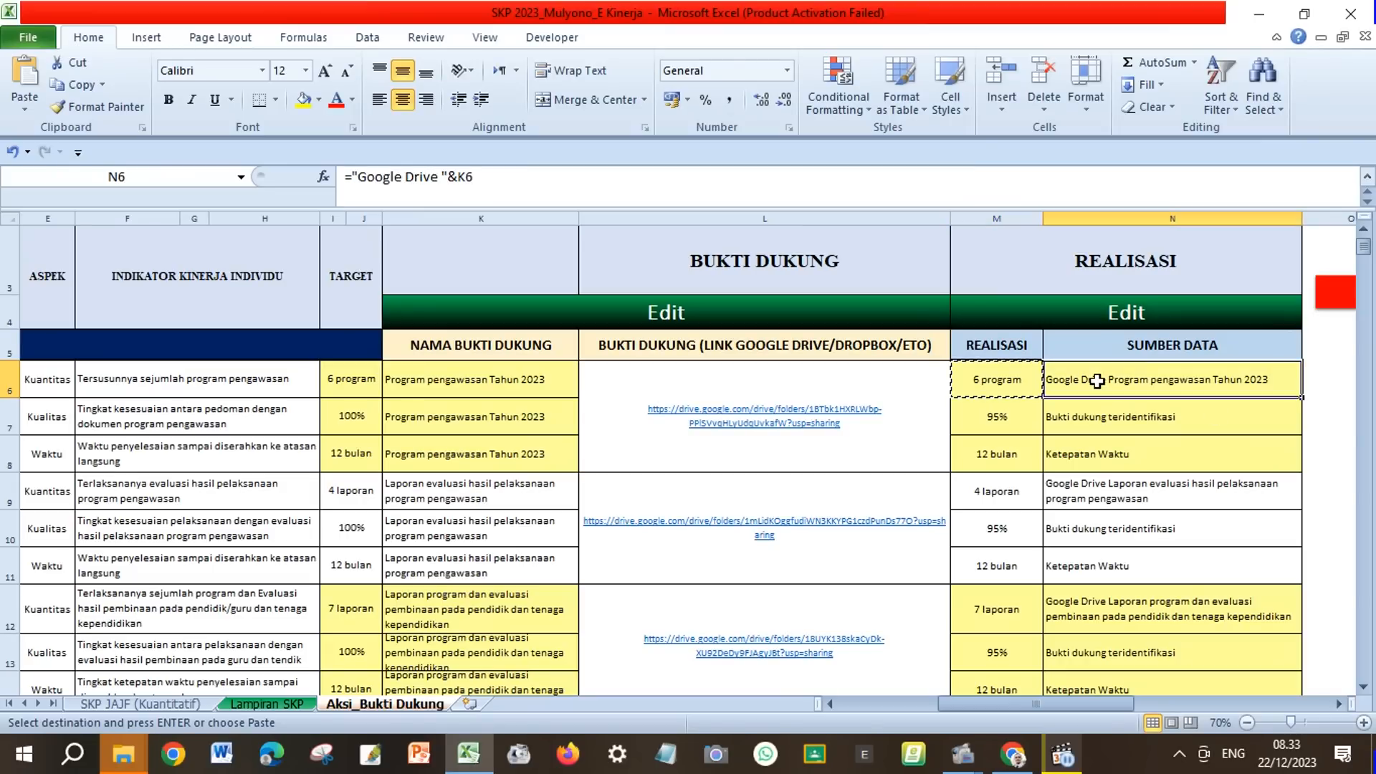
{"action": "left_click", "coordinate": [72, 86]}
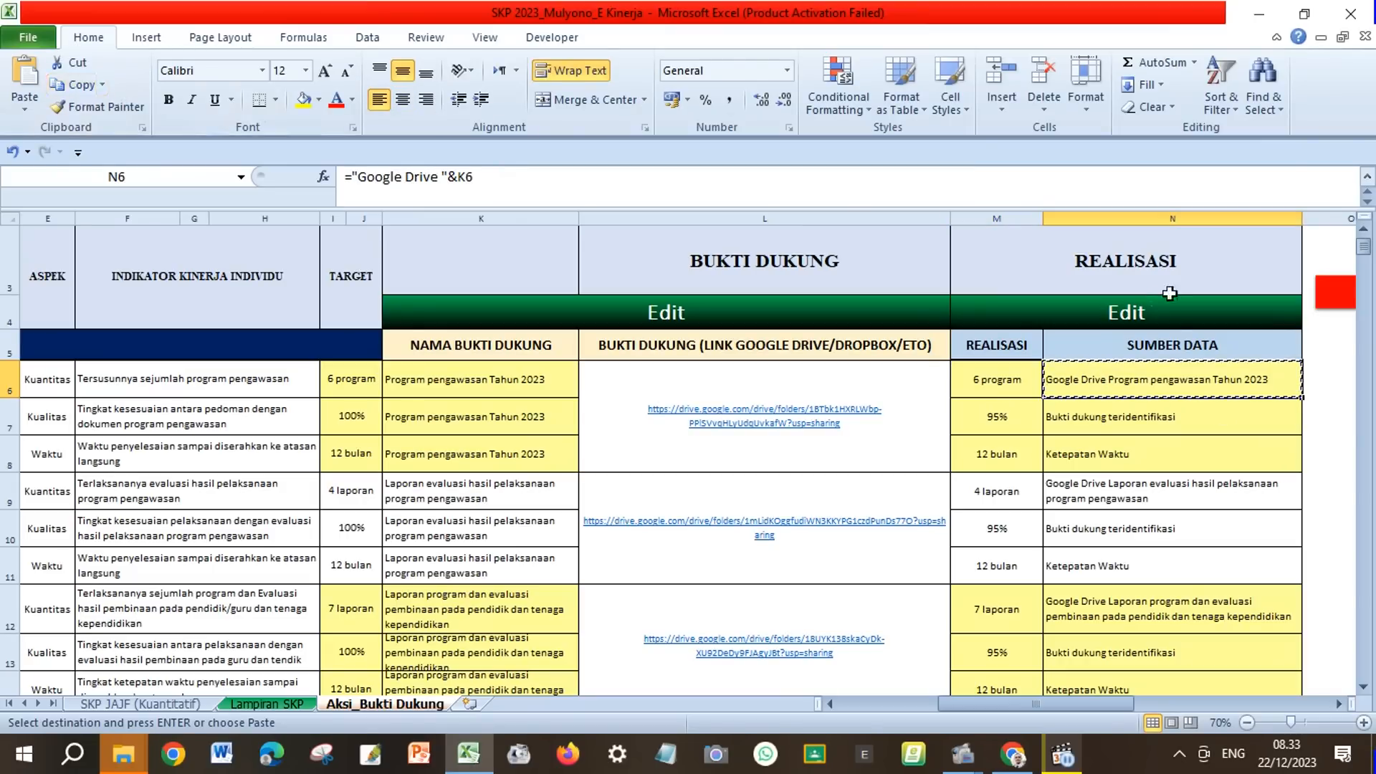
{"action": "left_click", "coordinate": [1012, 754]}
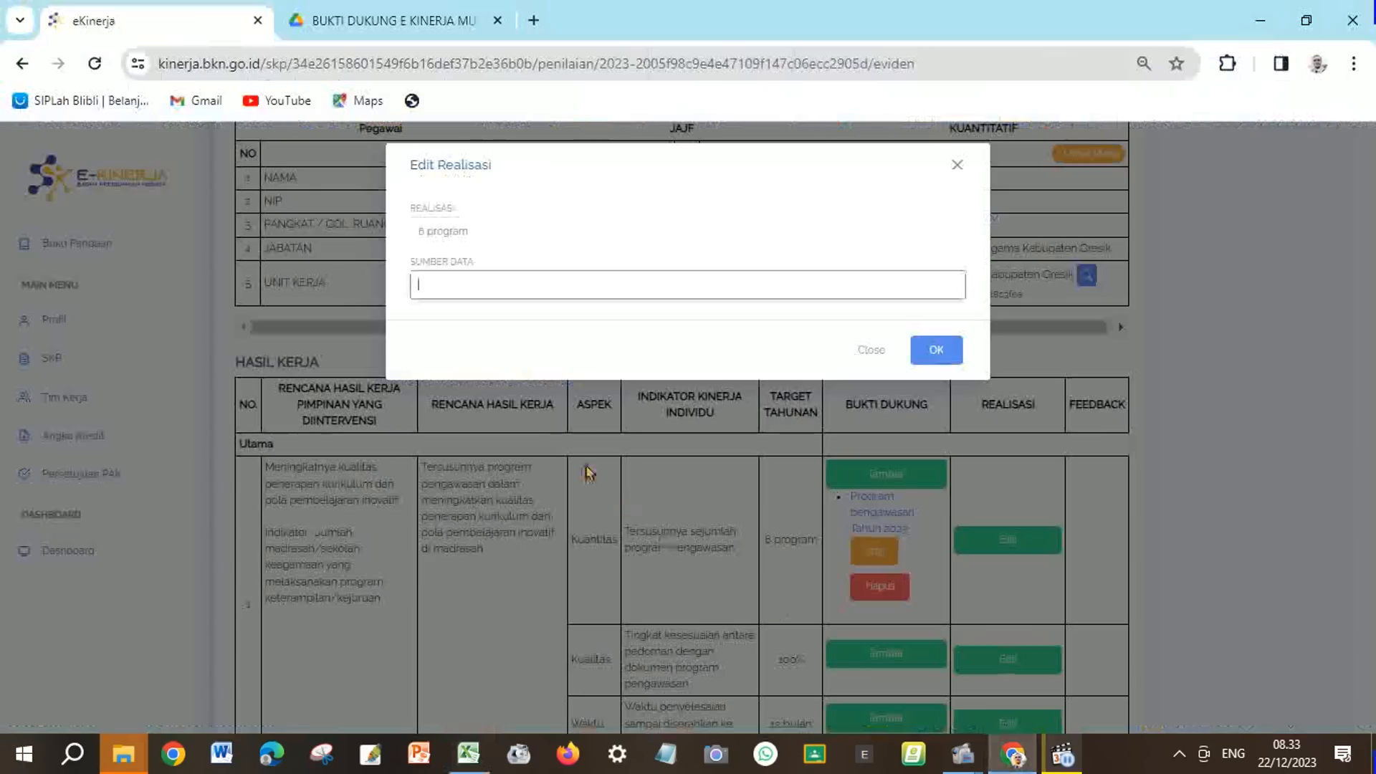
{"action": "right_click", "coordinate": [481, 288]}
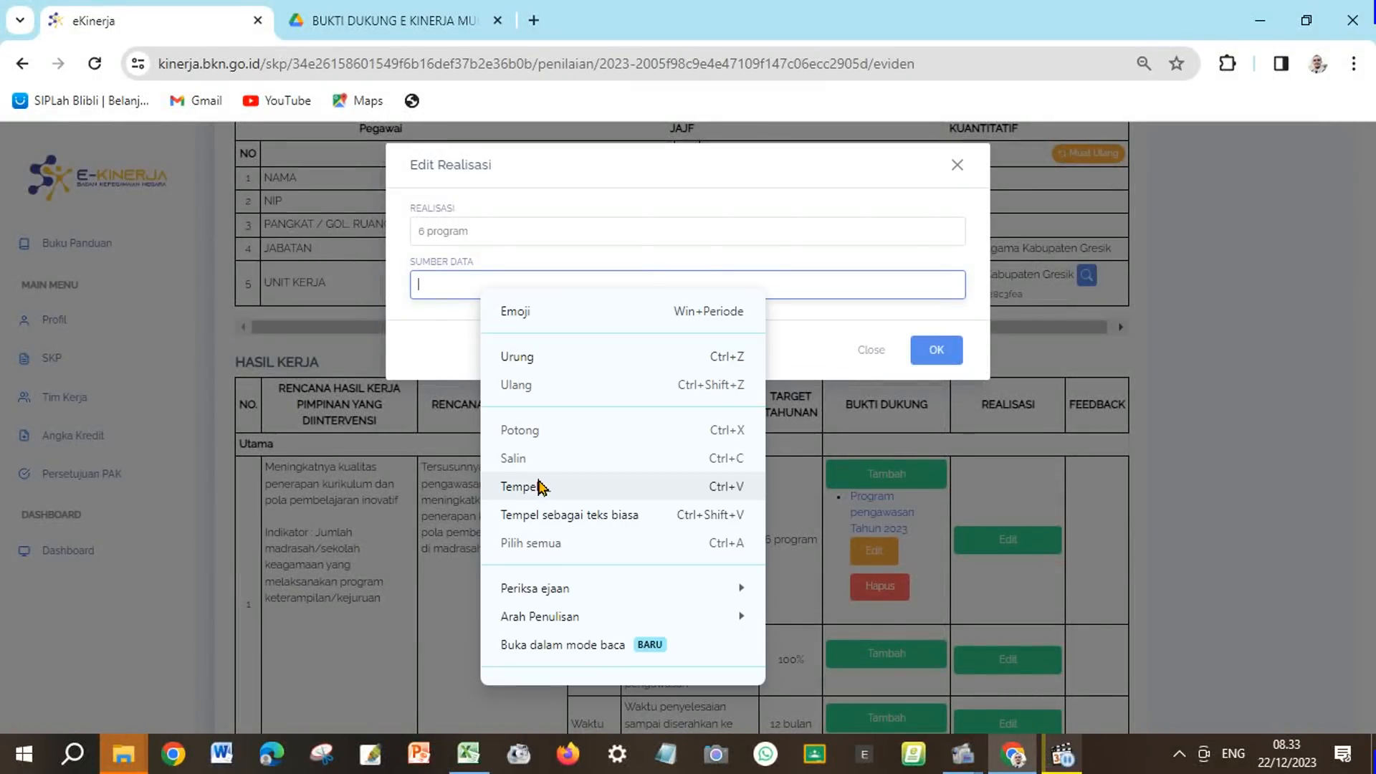
{"action": "left_click", "coordinate": [538, 482]}
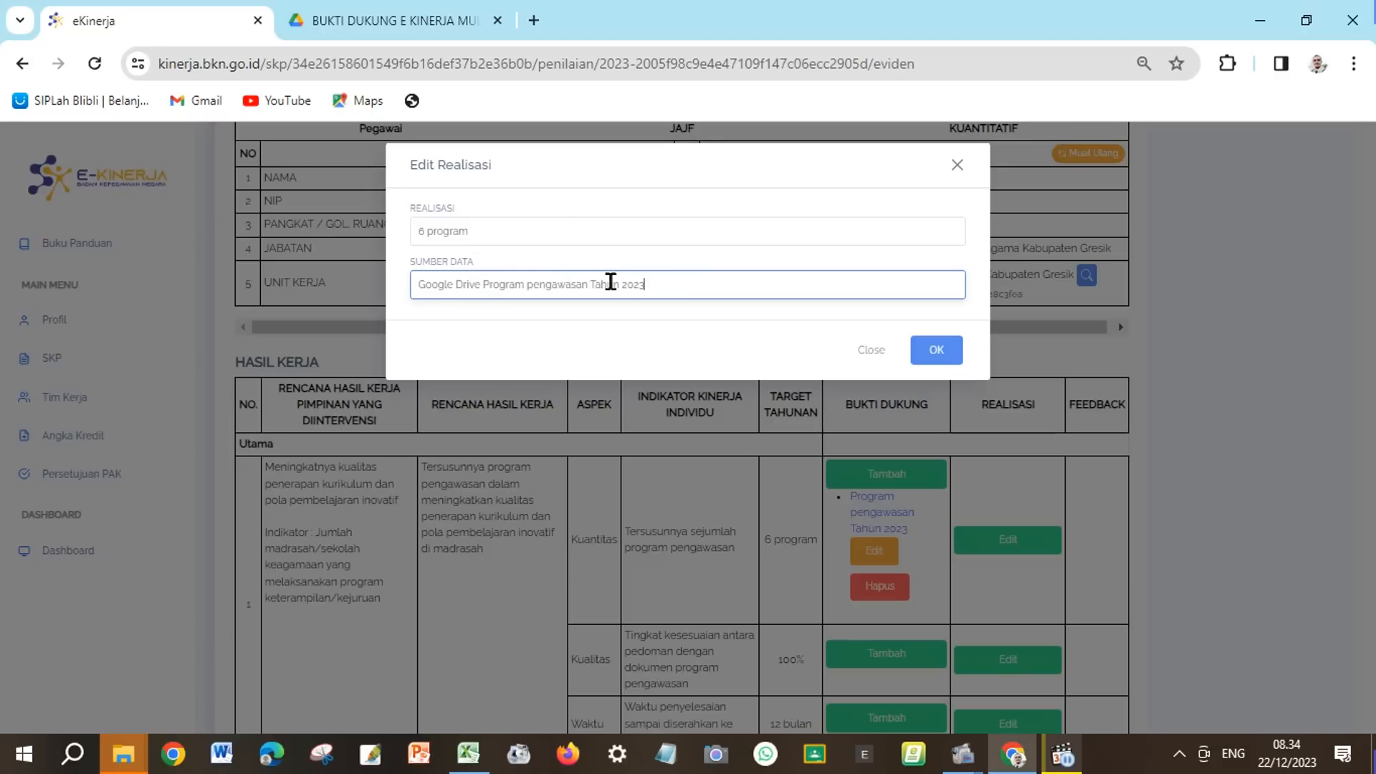
{"action": "left_click", "coordinate": [955, 355]}
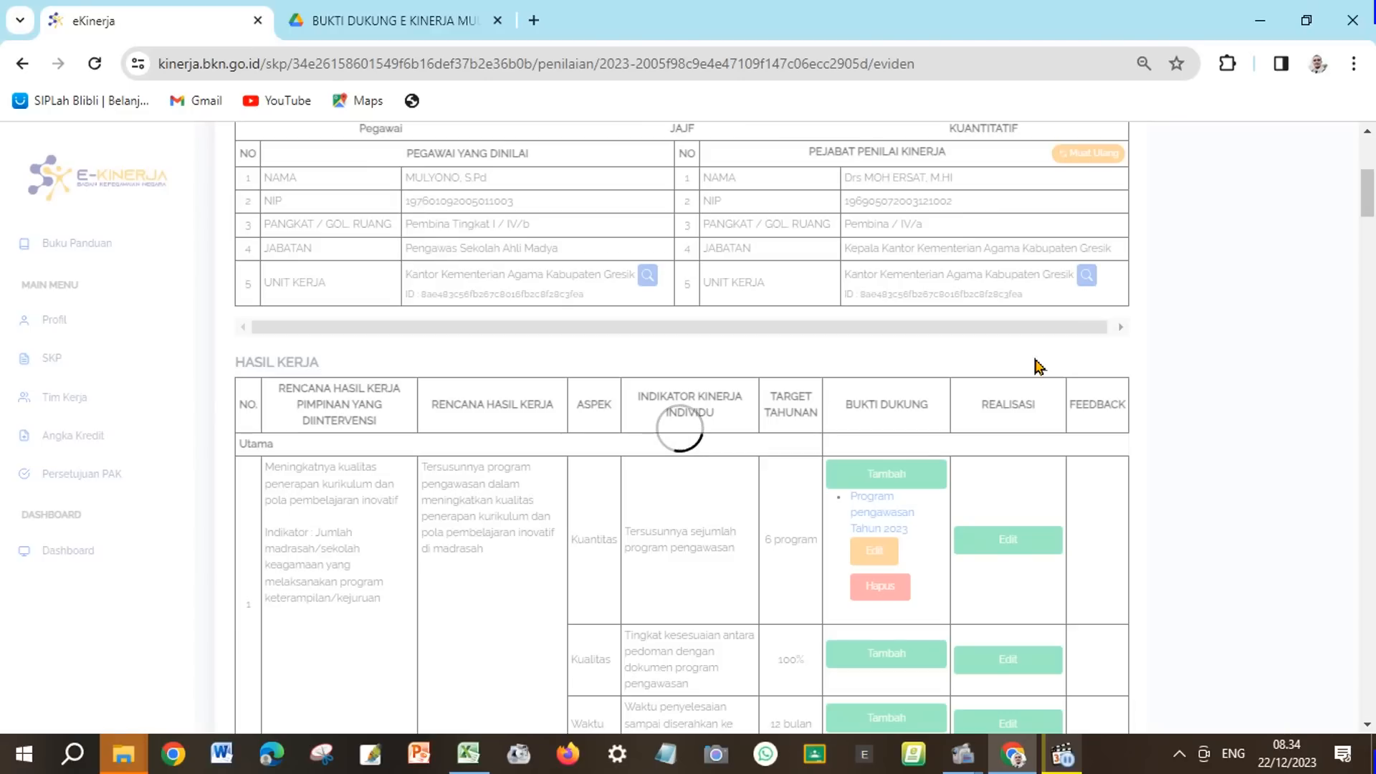
{"action": "scroll", "coordinate": [1043, 371], "scroll_direction": "down", "scroll_amount": 1}
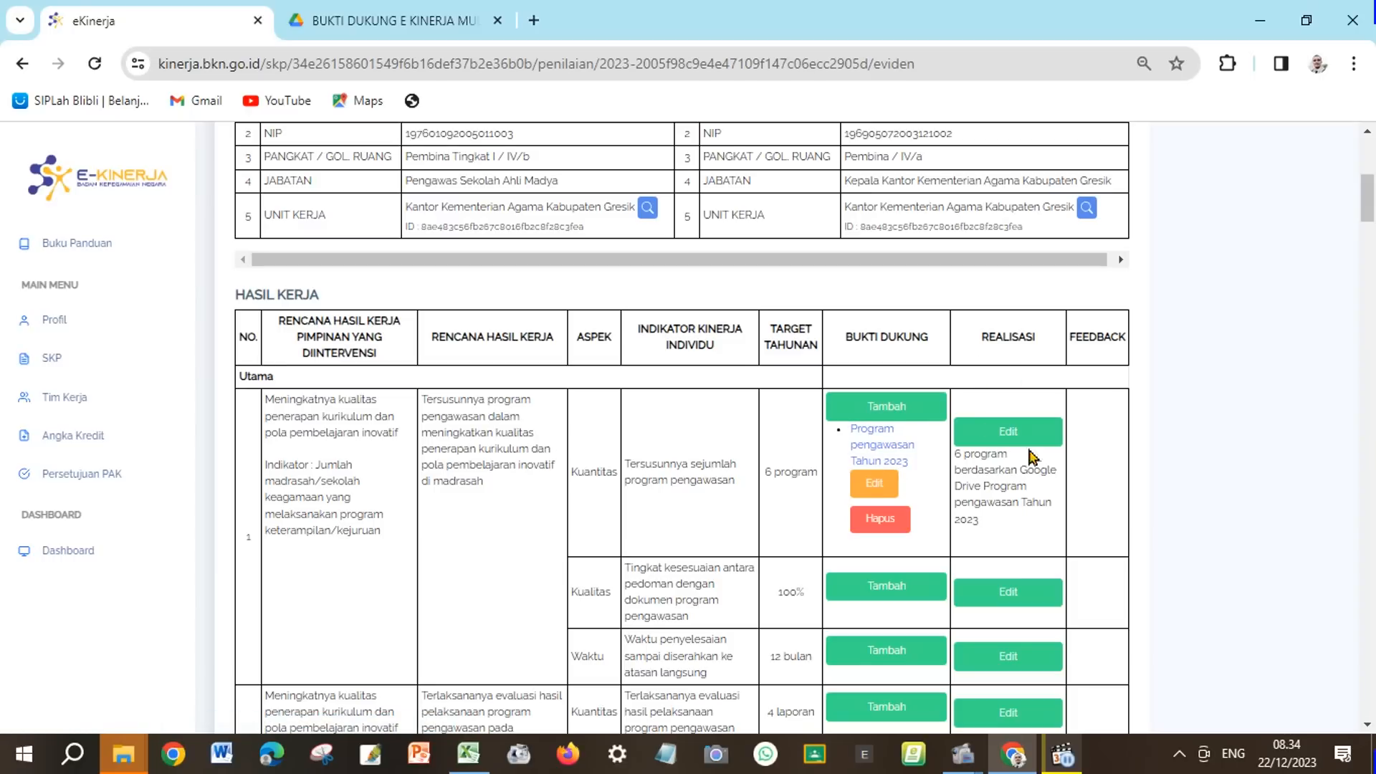
{"action": "scroll", "coordinate": [1021, 464], "scroll_direction": "down", "scroll_amount": 1}
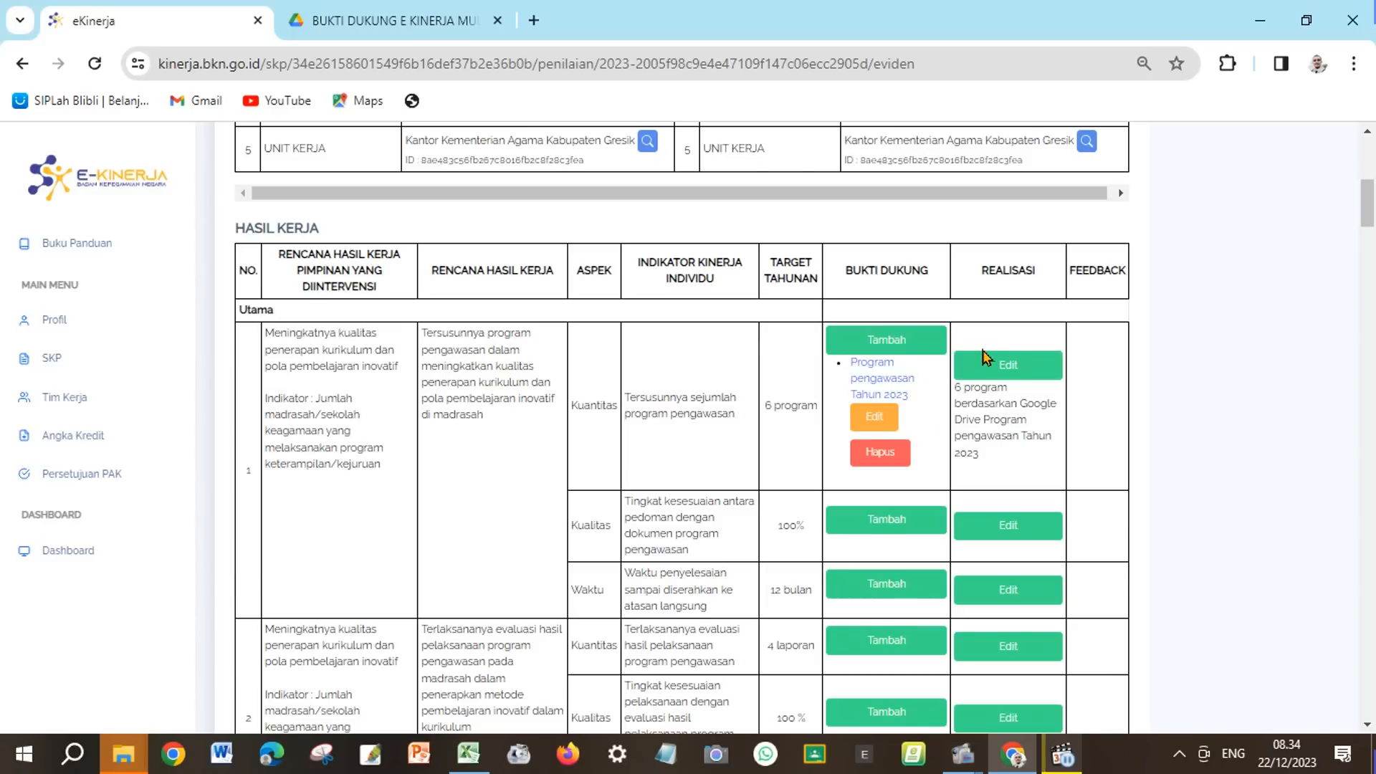
{"action": "scroll", "coordinate": [986, 357], "scroll_direction": "down", "scroll_amount": 1}
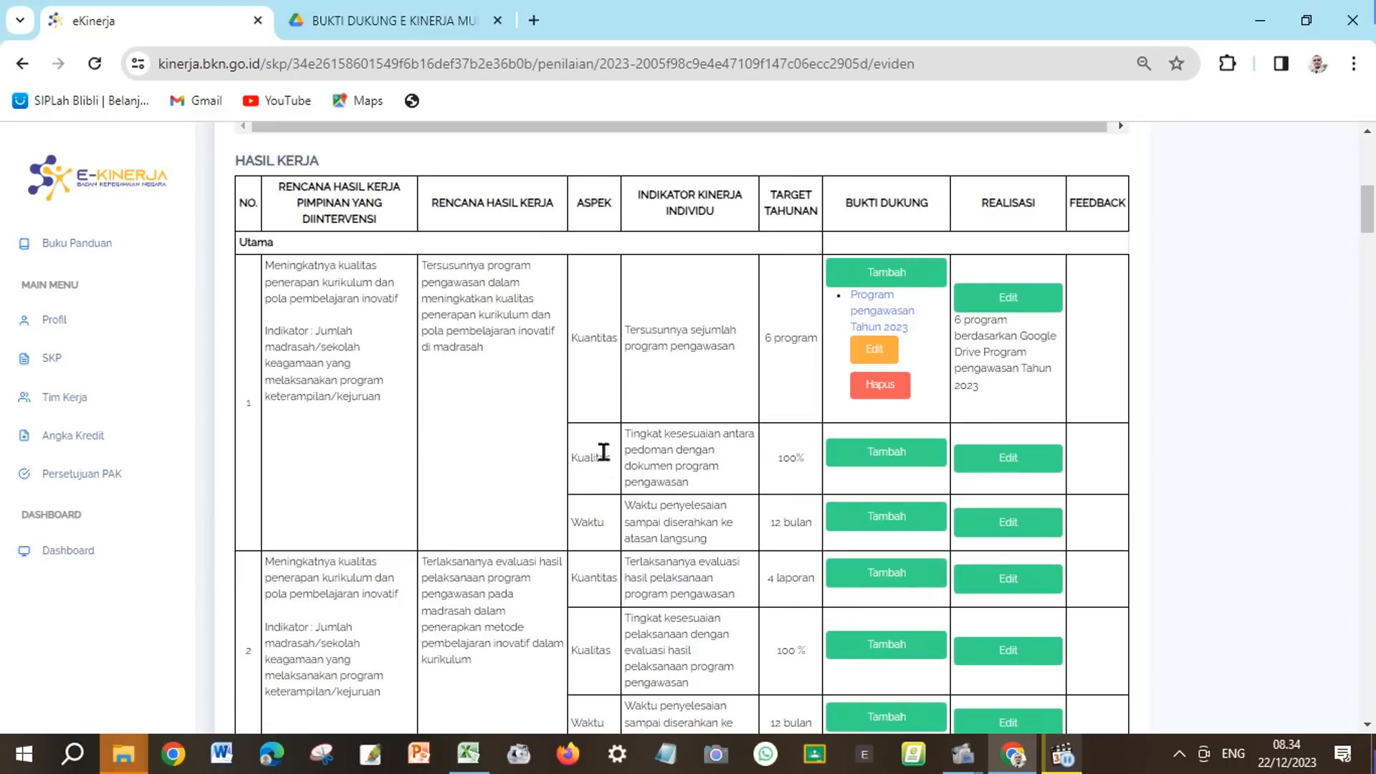
Step: Copy "Program pengawasan Tahun 2023" from Excel cell K7 into the evidence name of a new e-Kinerja evidence entry for the first Kualitas aspect
{"action": "left_click", "coordinate": [891, 454]}
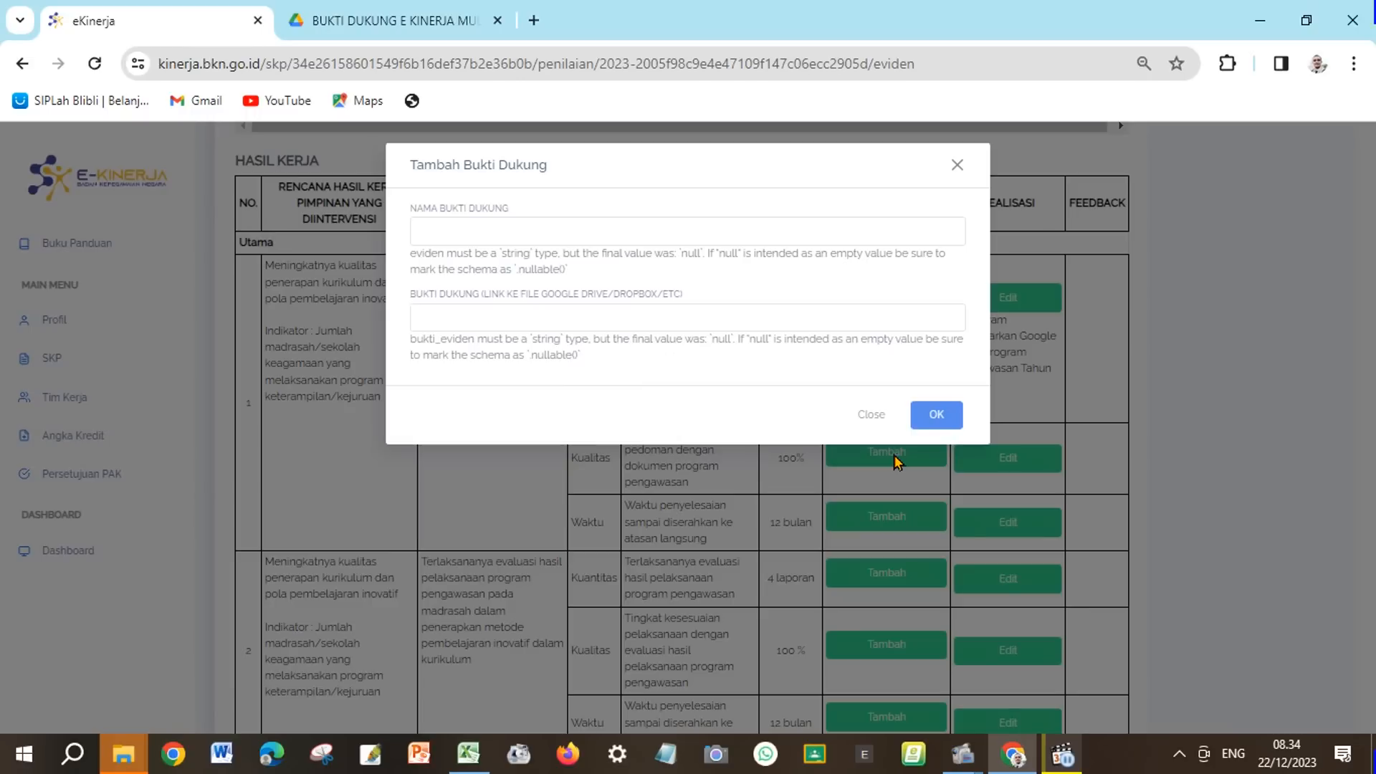
{"action": "left_click", "coordinate": [468, 753]}
{"action": "left_click", "coordinate": [503, 429]}
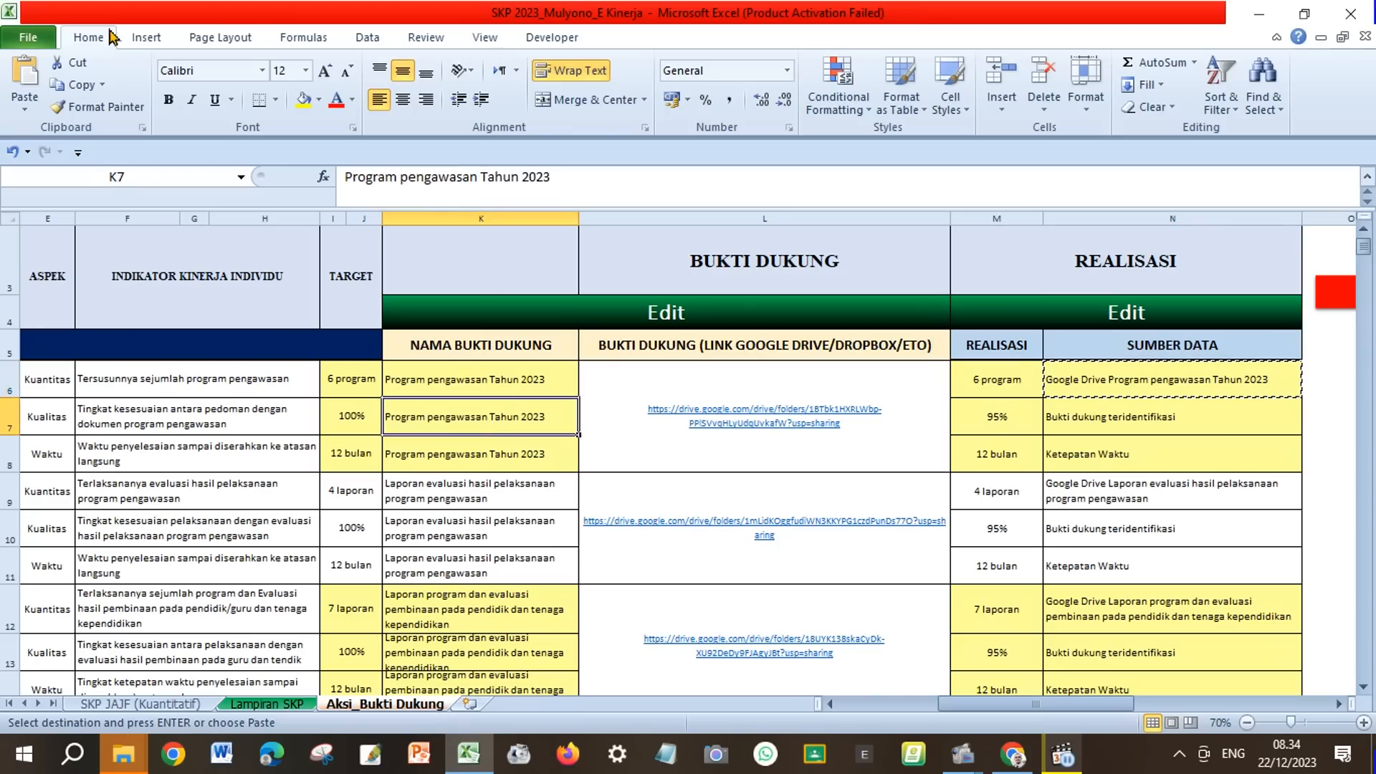
{"action": "left_click", "coordinate": [76, 85]}
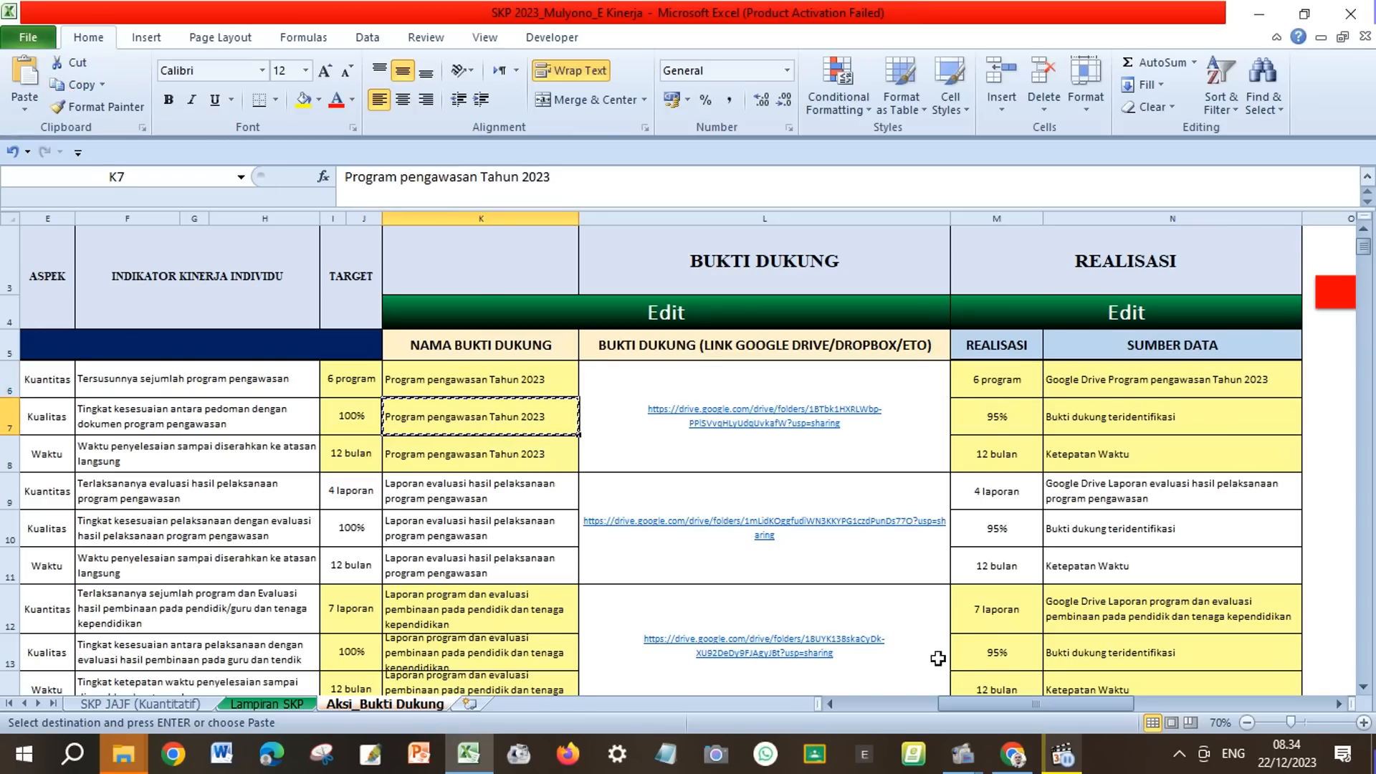
{"action": "left_click", "coordinate": [1013, 754]}
{"action": "right_click", "coordinate": [443, 232]}
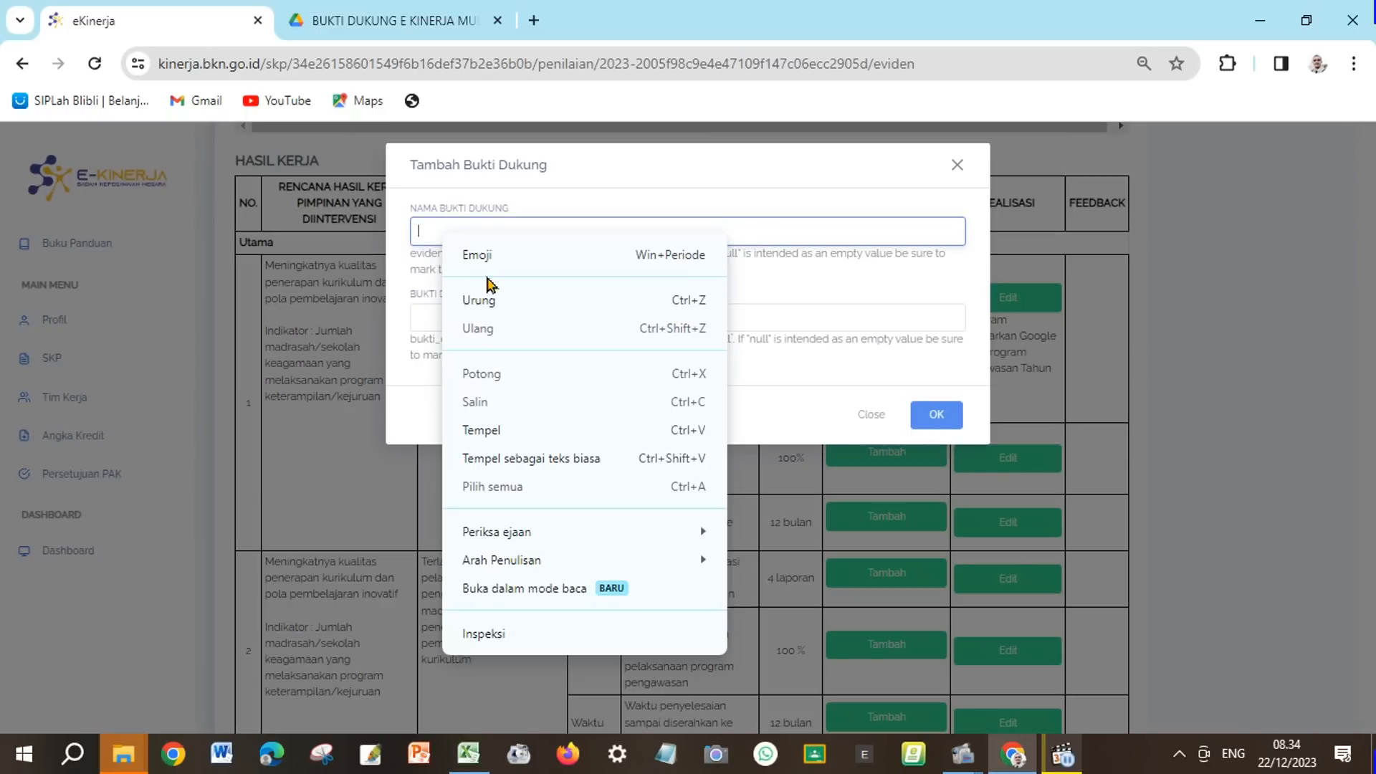
{"action": "left_click", "coordinate": [497, 433]}
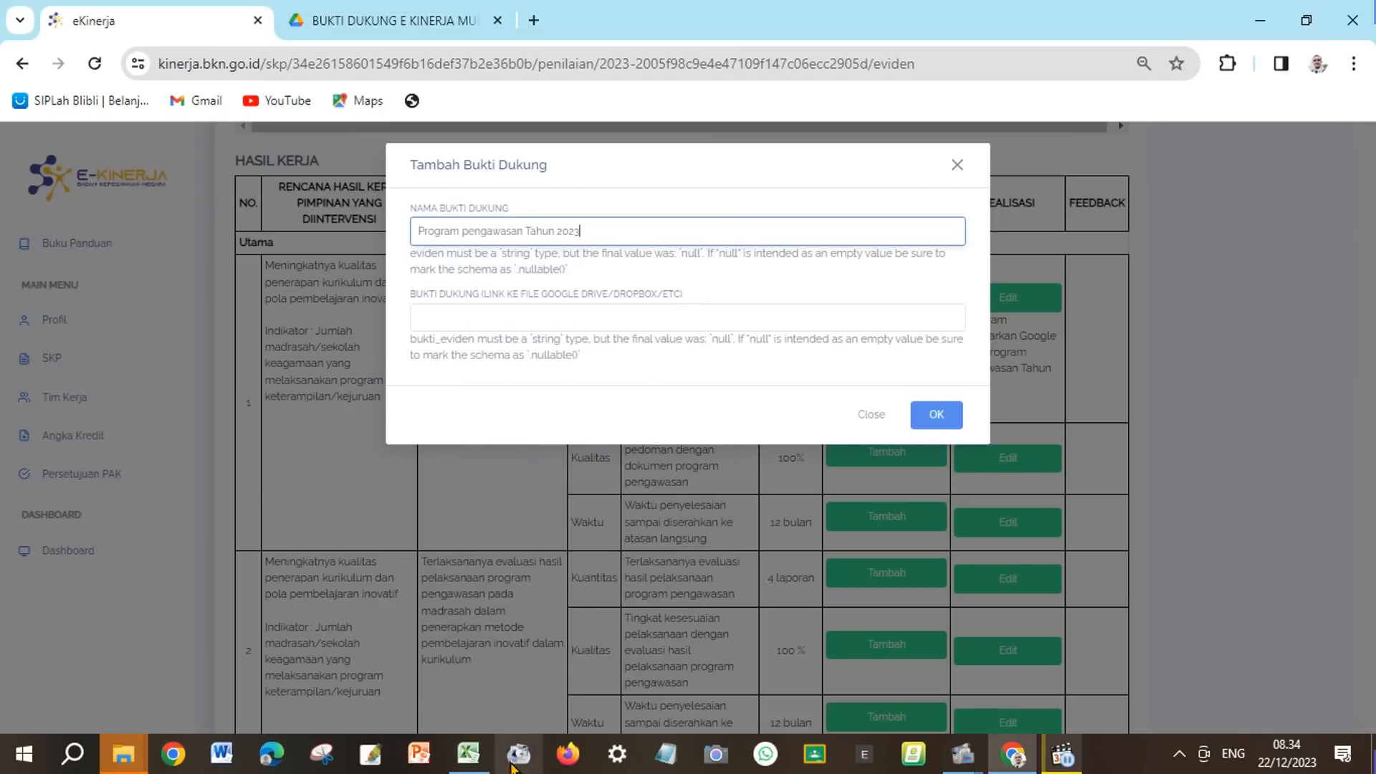
Step: Copy the Drive folder link from Excel cell L6 into the link field of the Kualitas evidence entry and save it in e-Kinerja
{"action": "left_click", "coordinate": [468, 754]}
{"action": "left_click", "coordinate": [654, 436]}
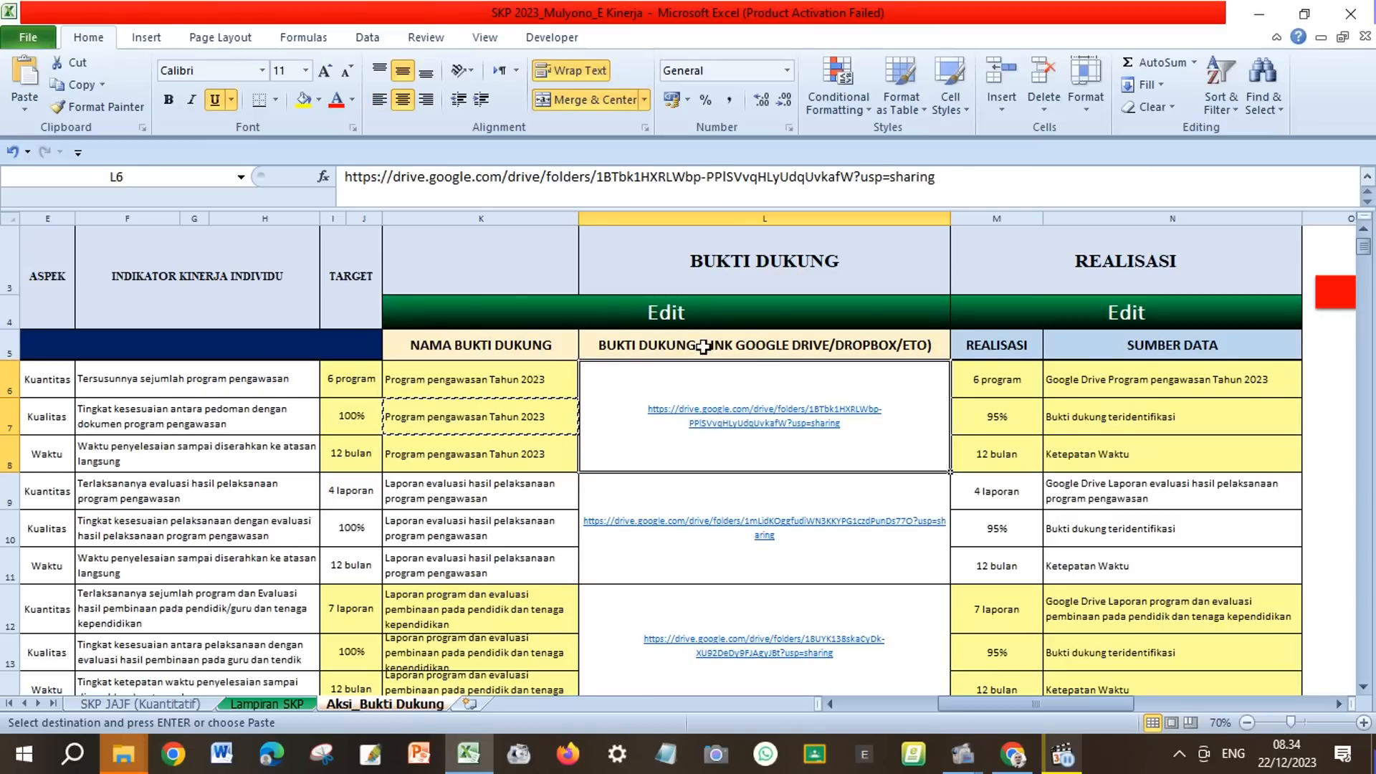
{"action": "left_click", "coordinate": [75, 85]}
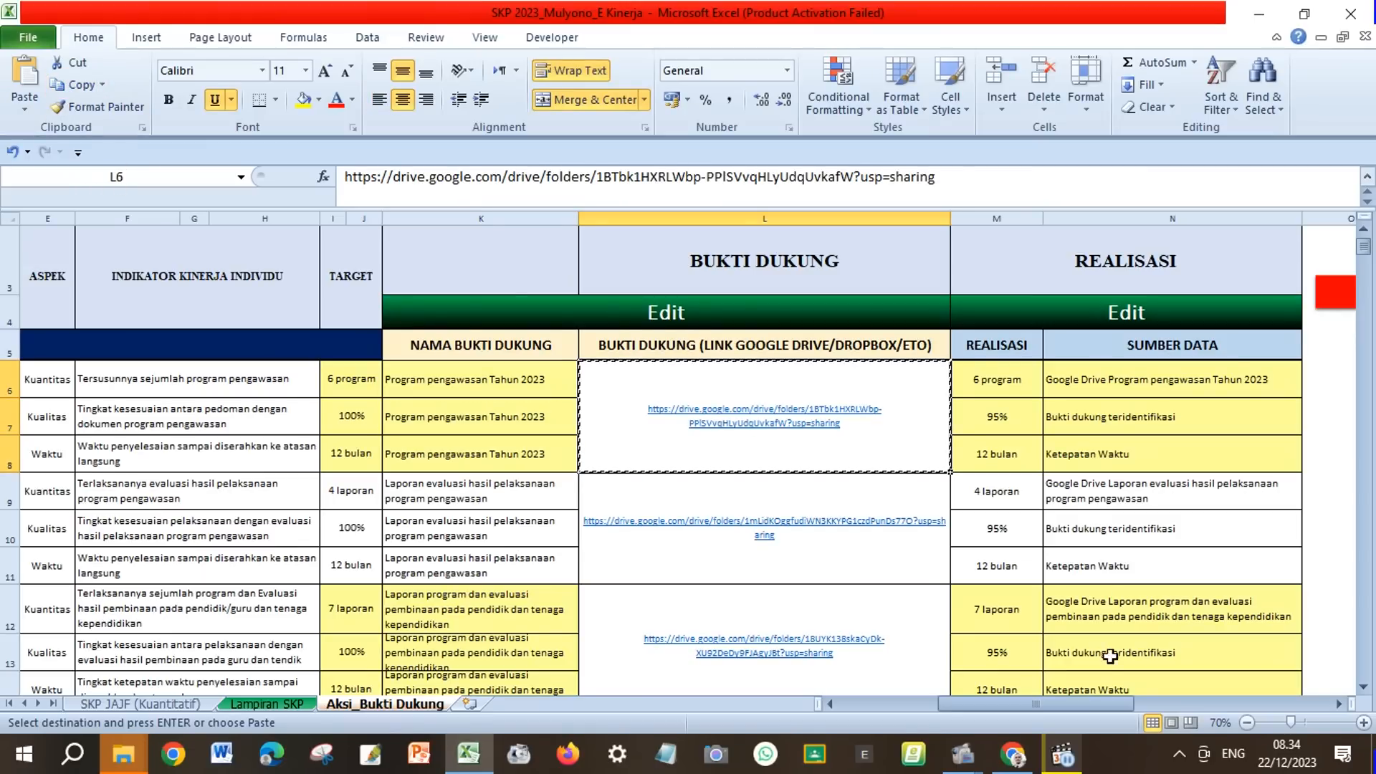
{"action": "left_click", "coordinate": [1012, 753]}
{"action": "left_click", "coordinate": [489, 294]}
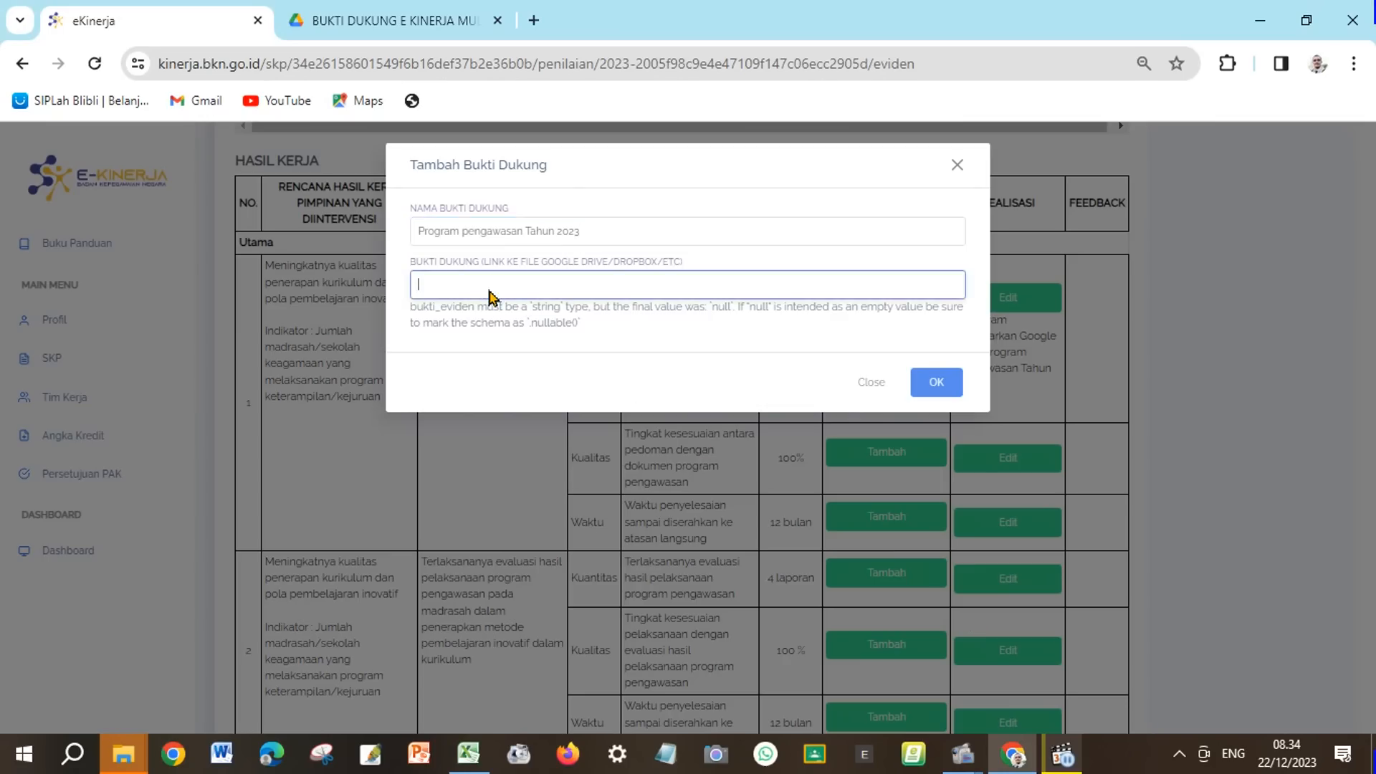
{"action": "right_click", "coordinate": [490, 290]}
{"action": "left_click", "coordinate": [543, 482]}
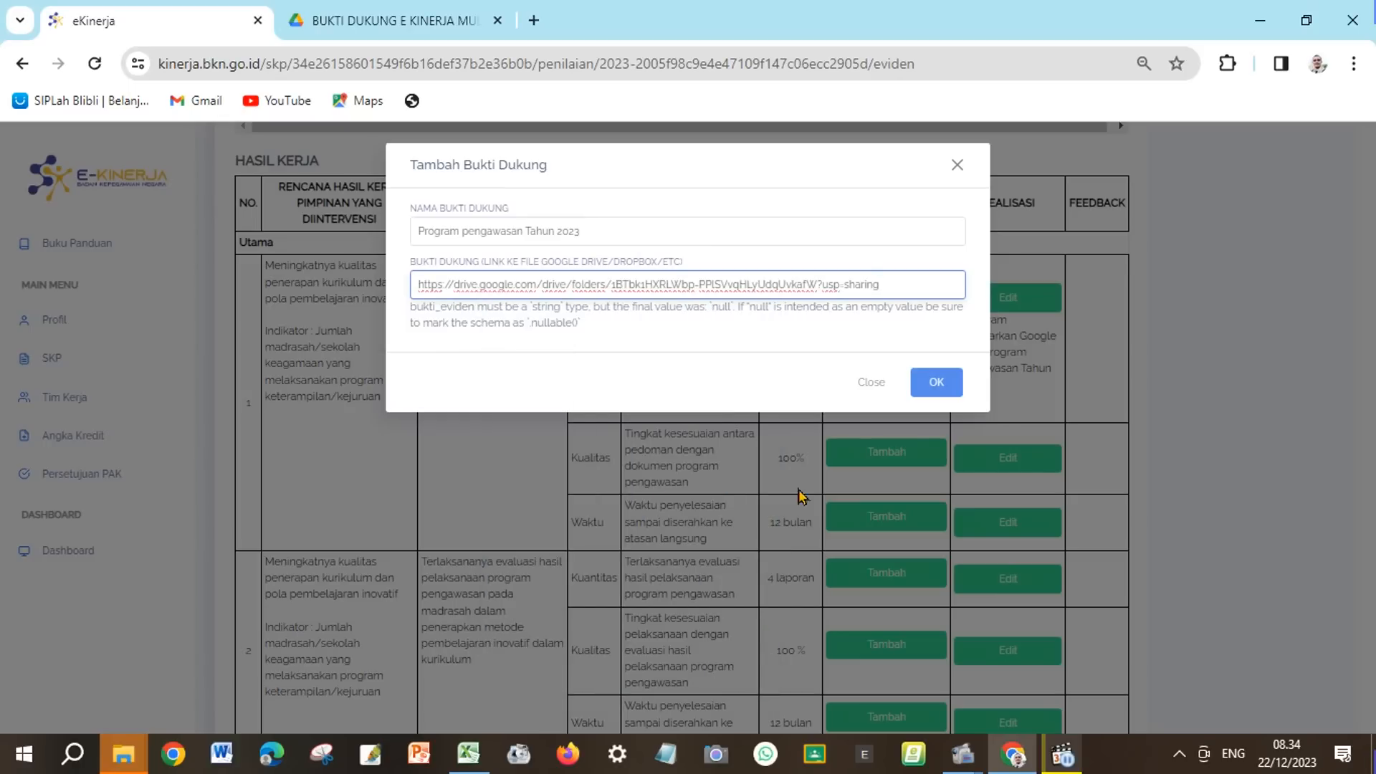
{"action": "left_click", "coordinate": [940, 395]}
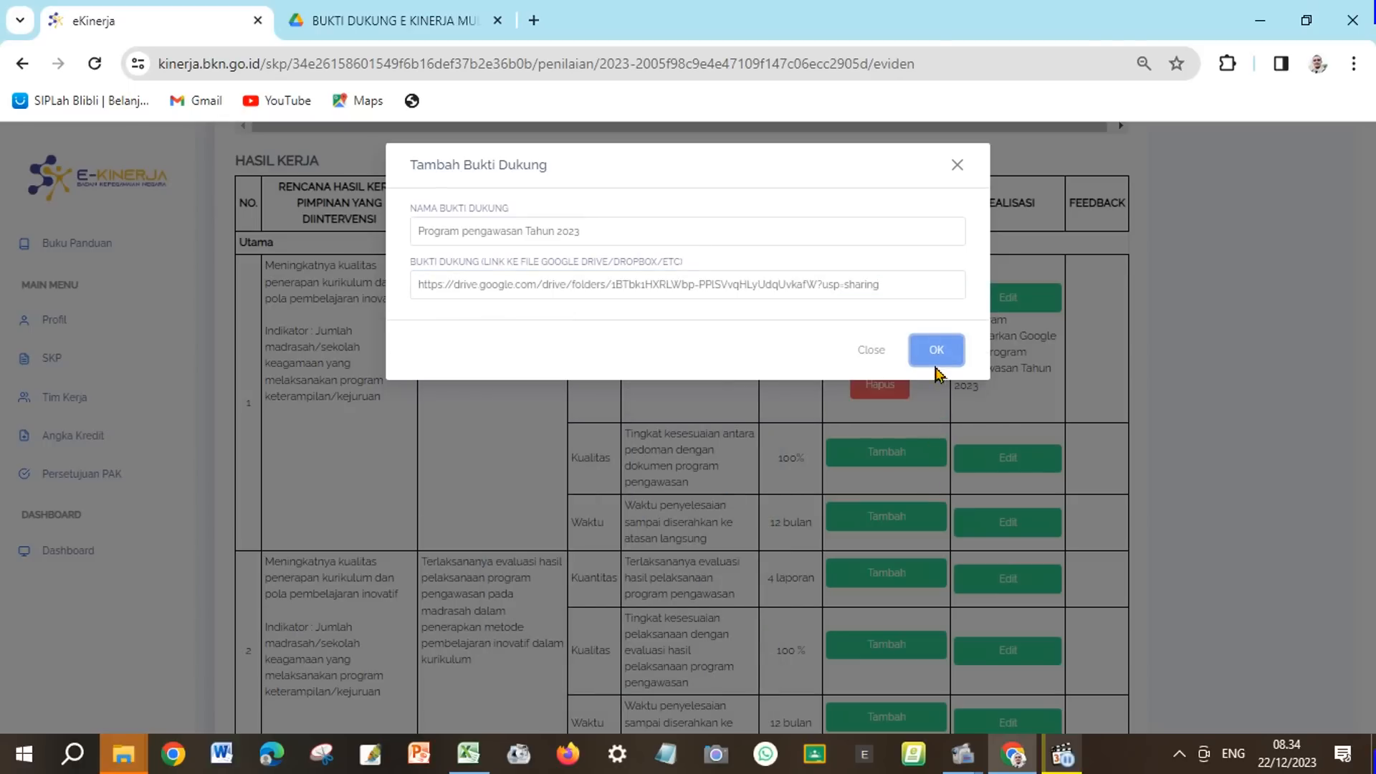
{"action": "left_click", "coordinate": [937, 356]}
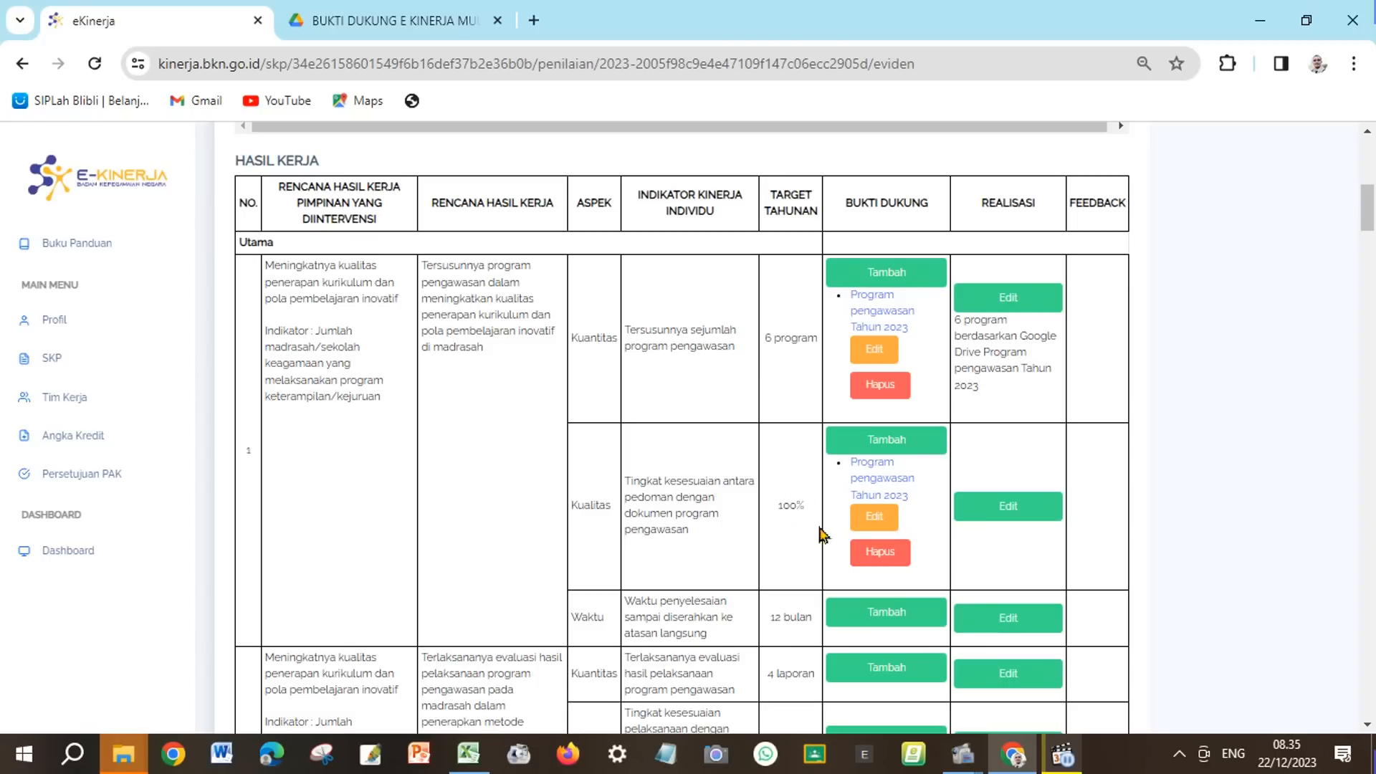
Step: Open the realisation of the first Kualitas aspect for editing and fill Realisasi with "95%" copied from Excel cell M7
{"action": "left_click", "coordinate": [1027, 517]}
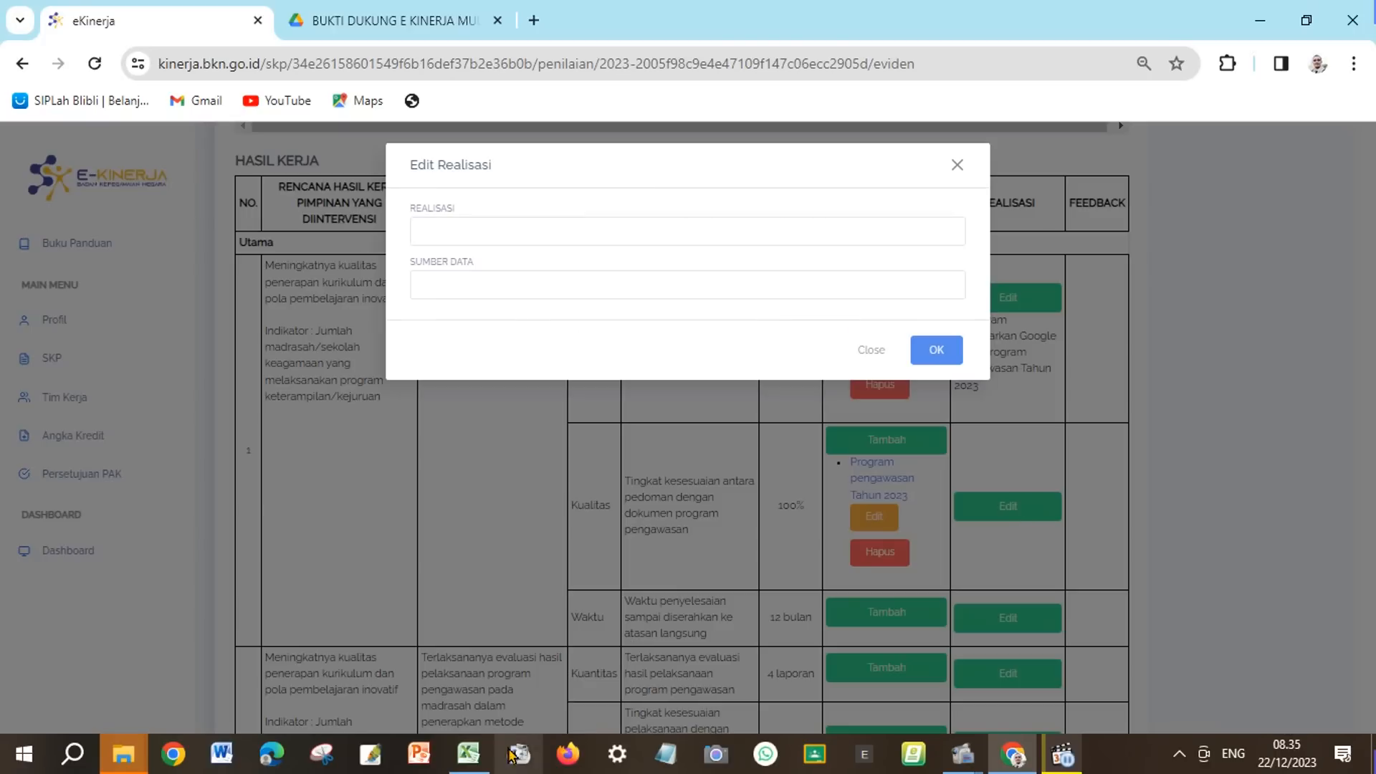
{"action": "left_click", "coordinate": [468, 753]}
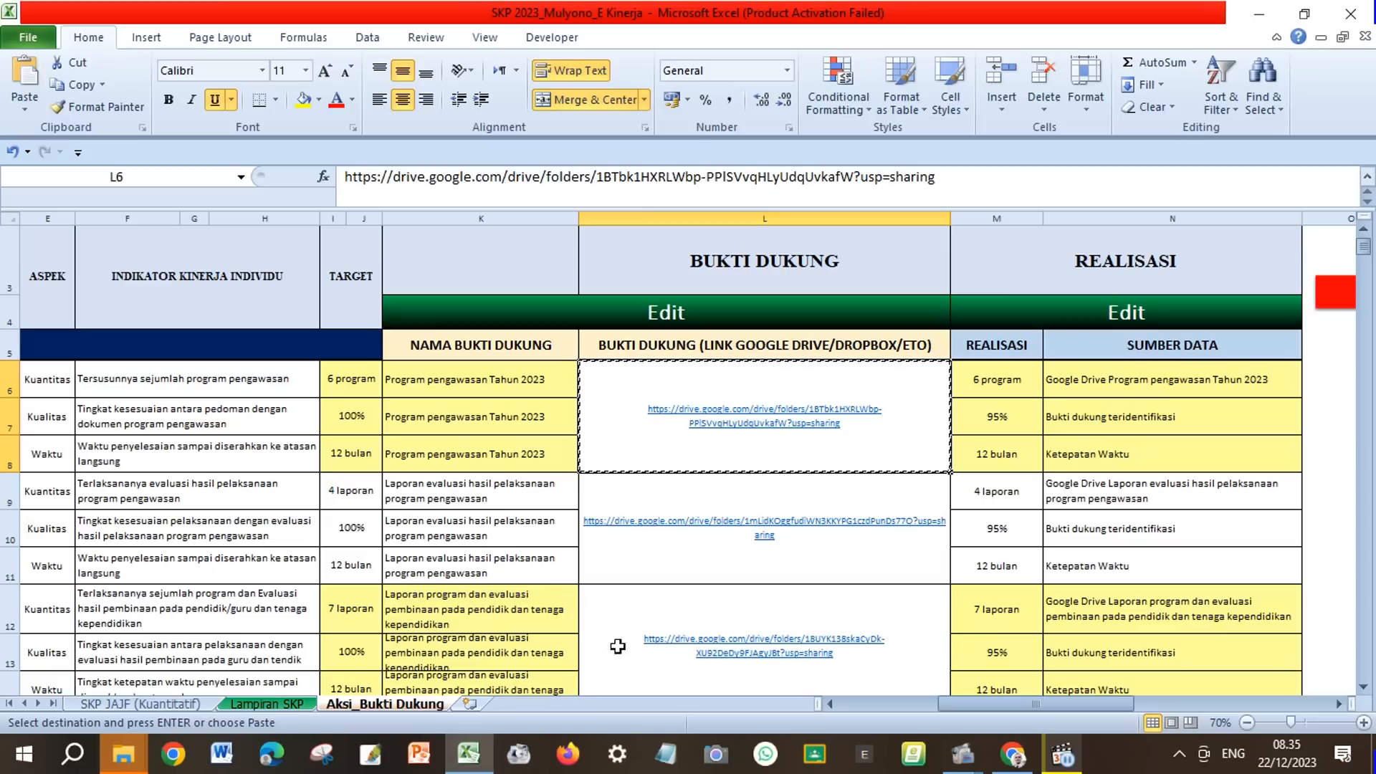
{"action": "left_click", "coordinate": [988, 426]}
{"action": "left_click", "coordinate": [65, 84]}
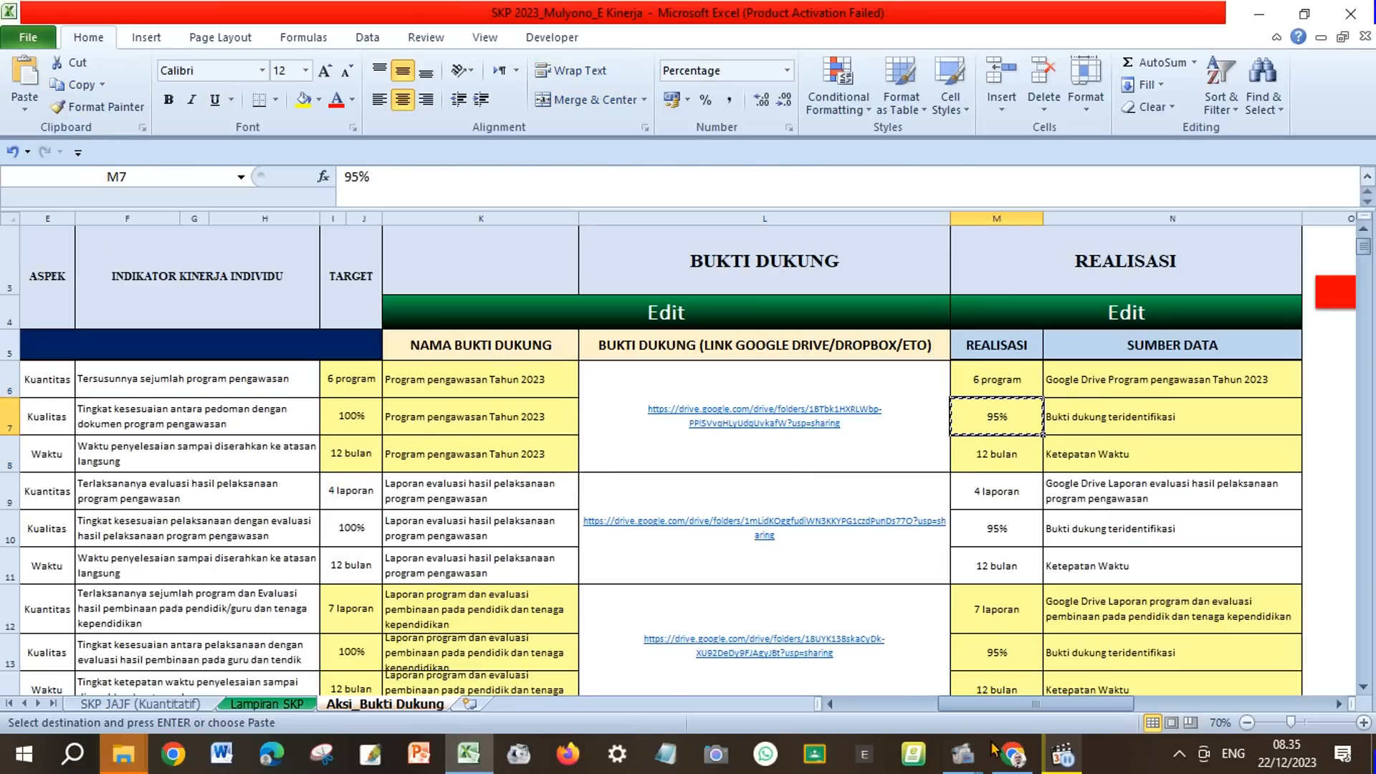
{"action": "left_click", "coordinate": [1009, 749]}
{"action": "right_click", "coordinate": [464, 231]}
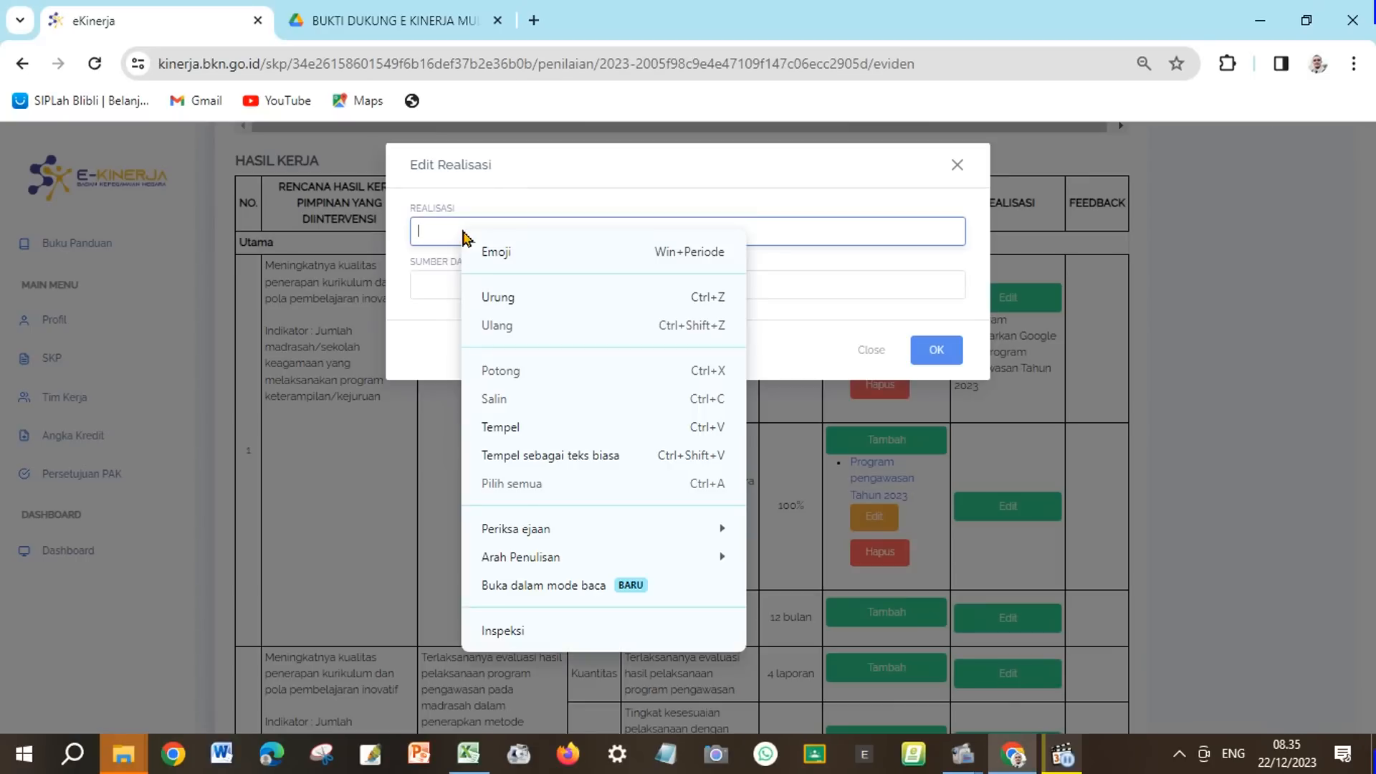
{"action": "left_click", "coordinate": [553, 428]}
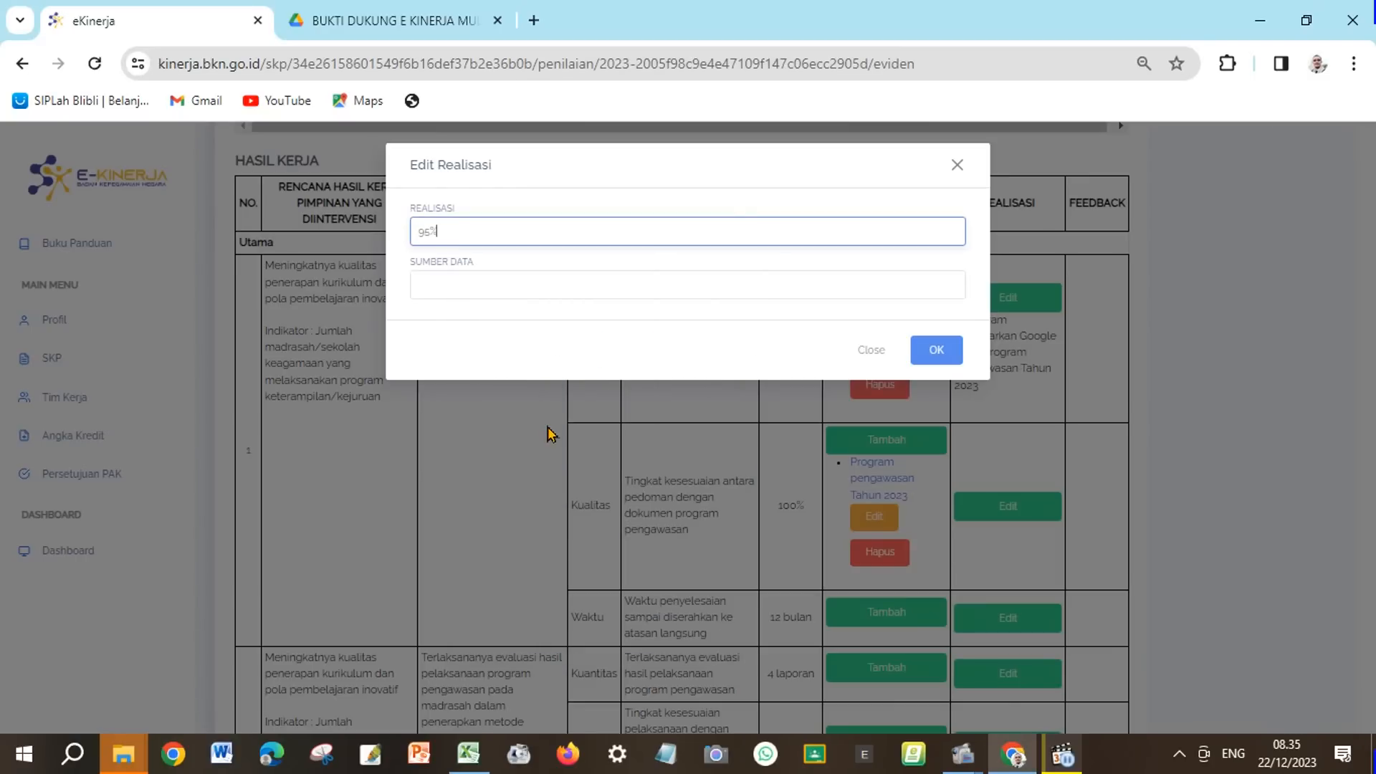
Step: Fill Sumber Data with "Bukti dukung teridentifikasi" copied from Excel cell N7, and save the Kualitas realisation in e-Kinerja
{"action": "left_click", "coordinate": [472, 286]}
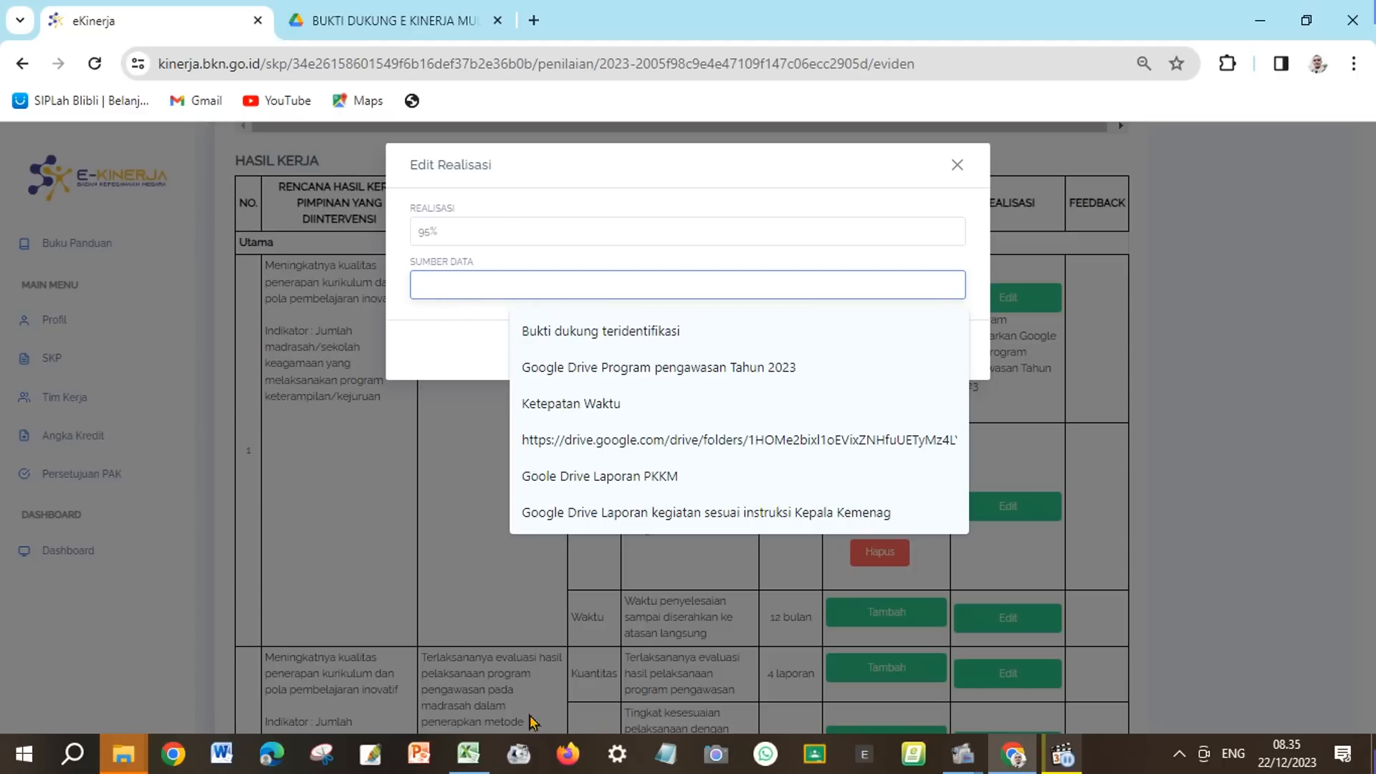
{"action": "left_click", "coordinate": [469, 762]}
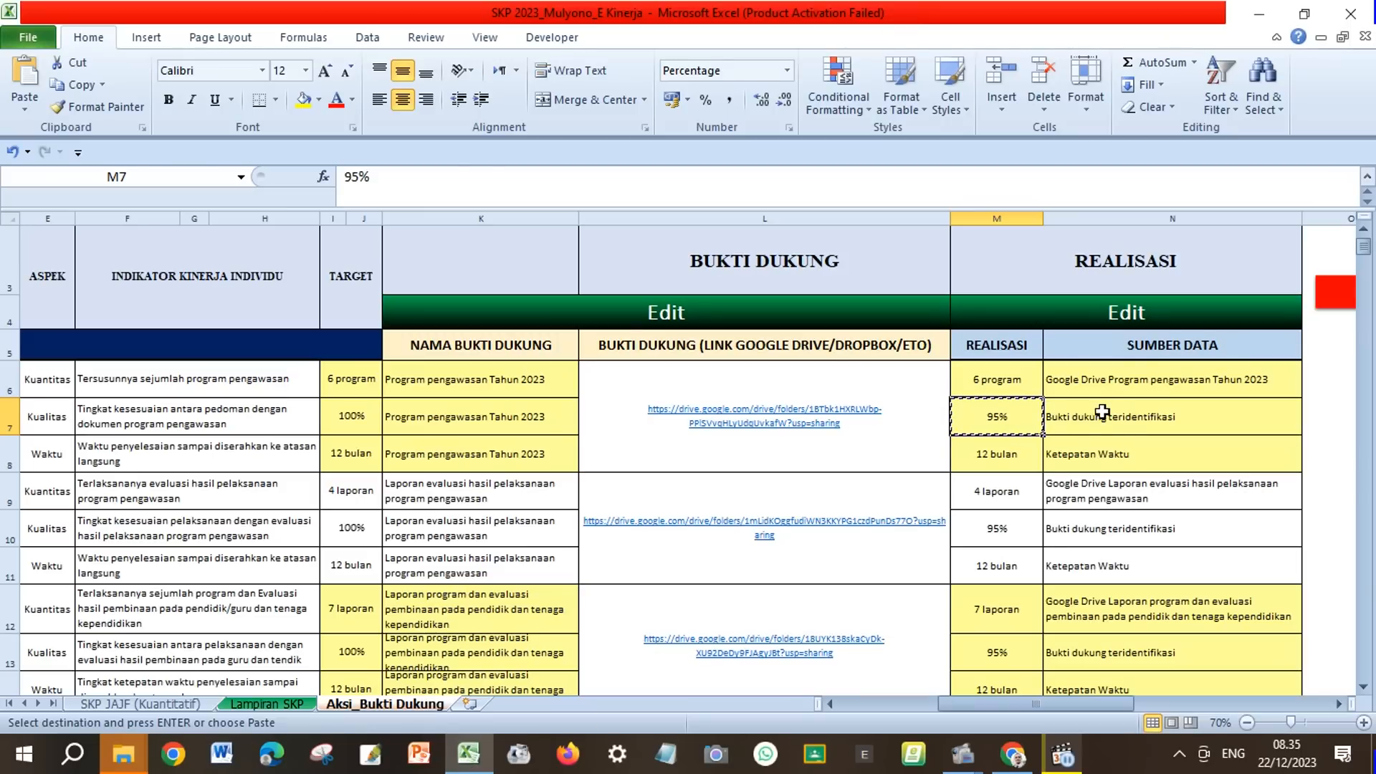
{"action": "left_click", "coordinate": [1104, 412]}
{"action": "left_click", "coordinate": [75, 85]}
{"action": "left_click", "coordinate": [1013, 755]}
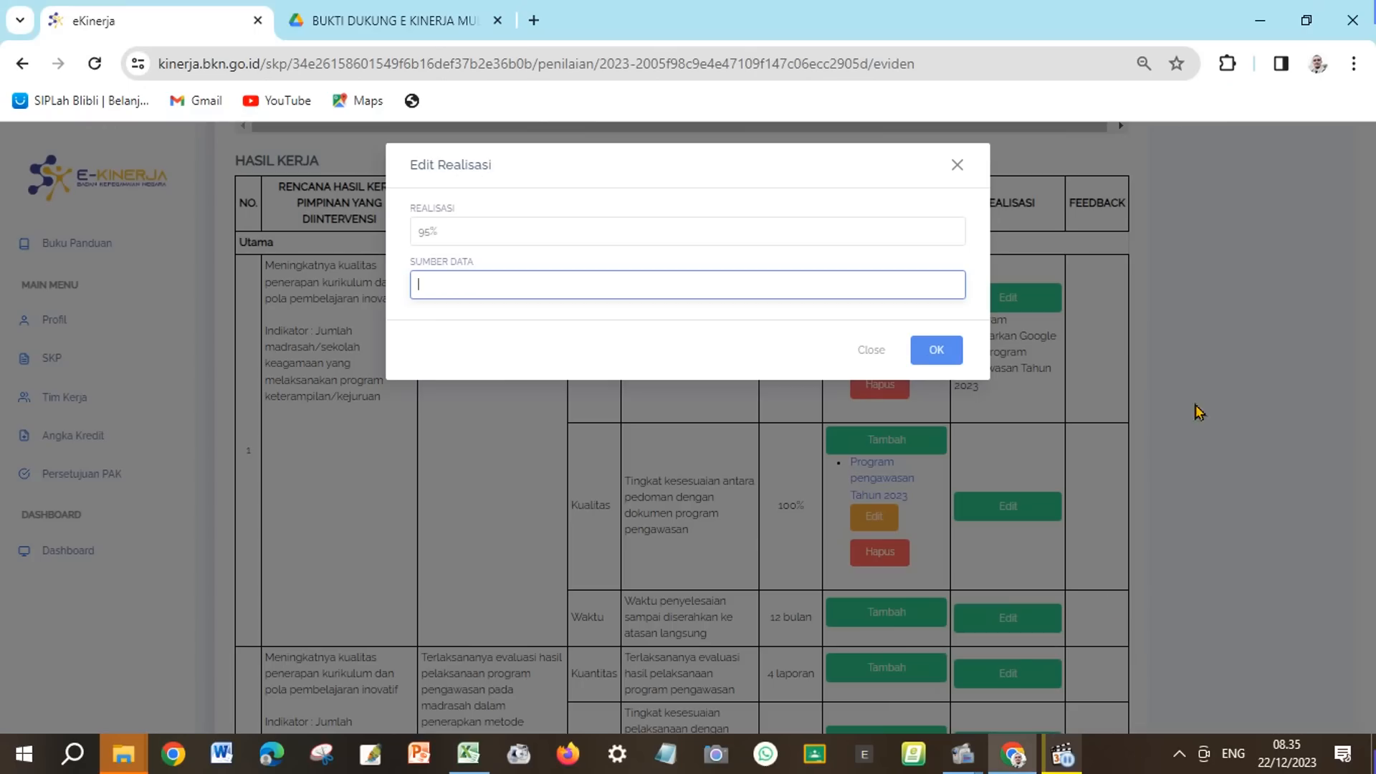
{"action": "right_click", "coordinate": [536, 279]}
{"action": "left_click", "coordinate": [607, 482]}
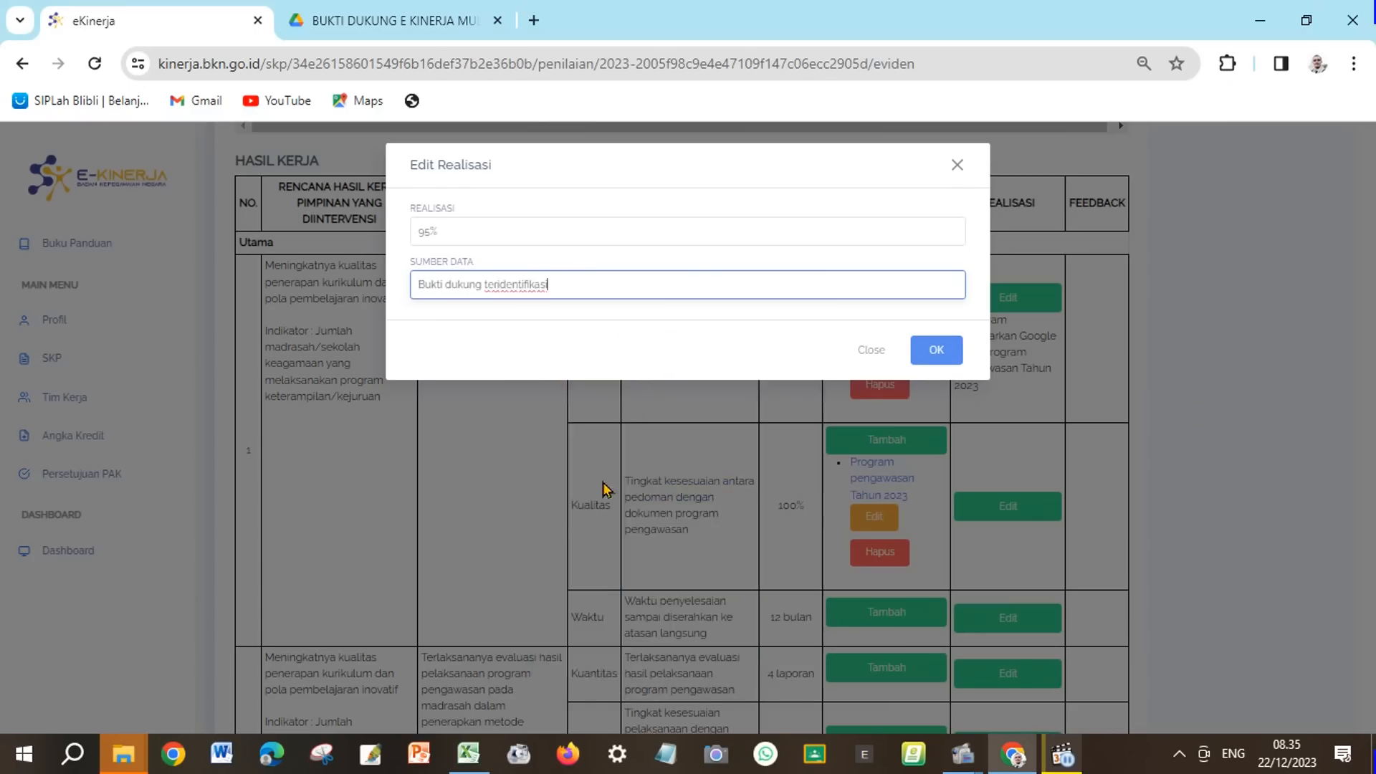
{"action": "left_click", "coordinate": [954, 356]}
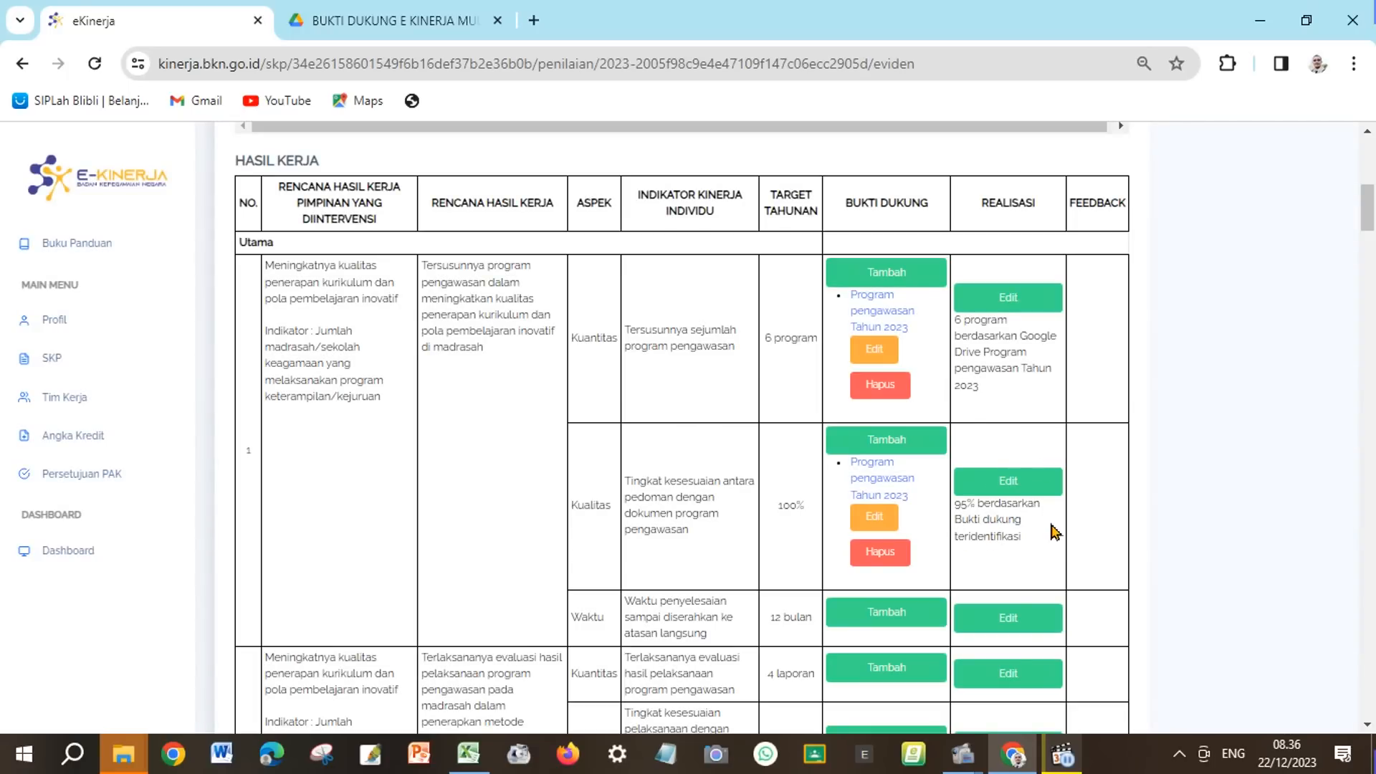
Step: Copy "Program pengawasan Tahun 2023" from Excel cell K8 into the evidence name of a new e-Kinerja evidence entry for the first Waktu aspect
{"action": "scroll", "coordinate": [1049, 501], "scroll_direction": "down", "scroll_amount": 1}
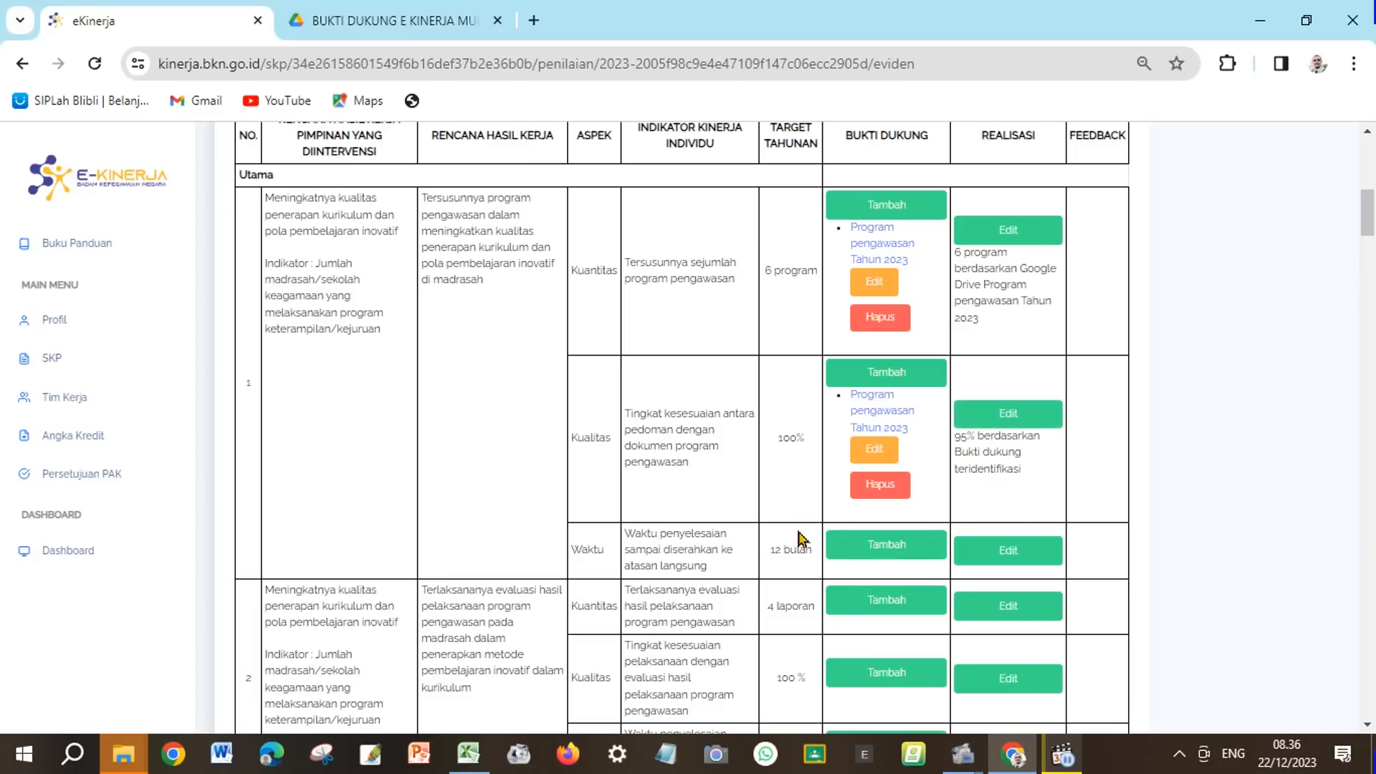
{"action": "left_click", "coordinate": [886, 552]}
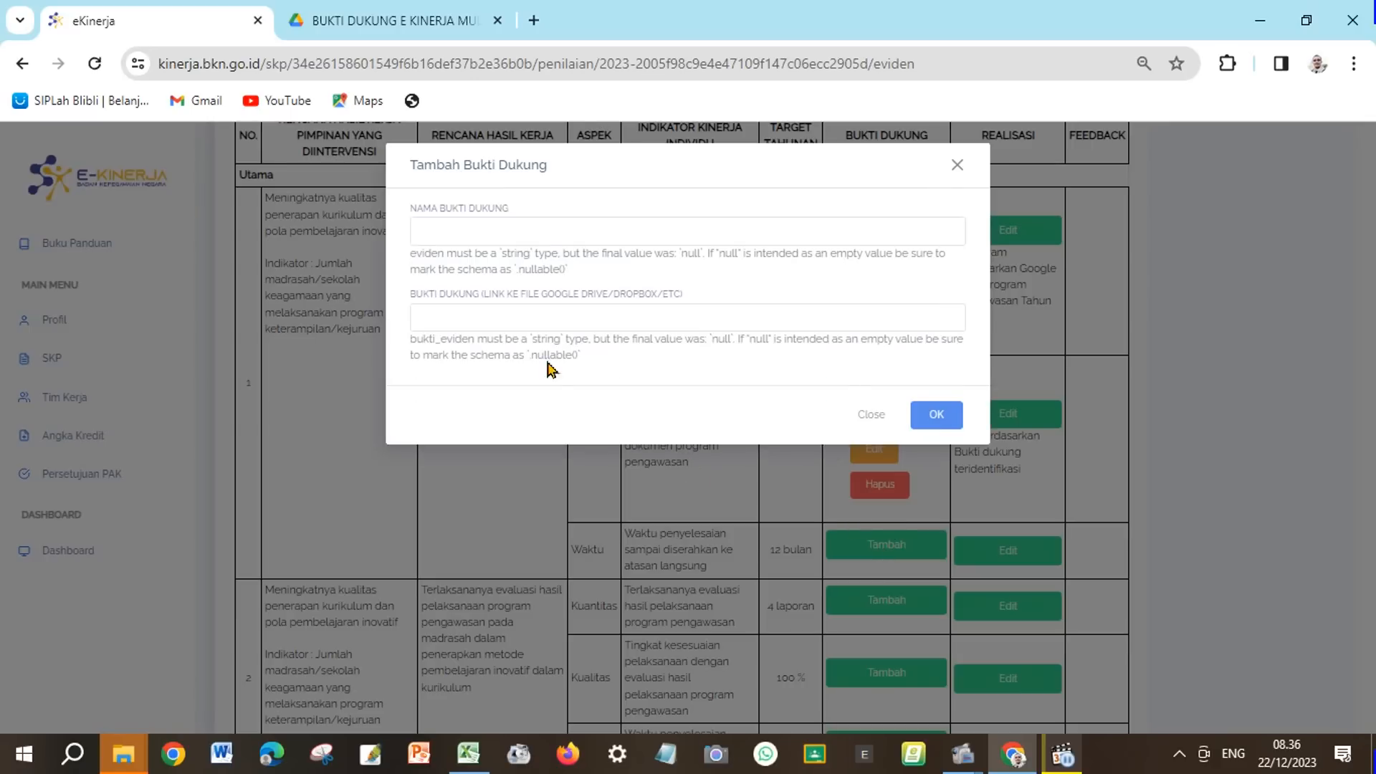
{"action": "left_click", "coordinate": [499, 237]}
{"action": "left_click", "coordinate": [469, 754]}
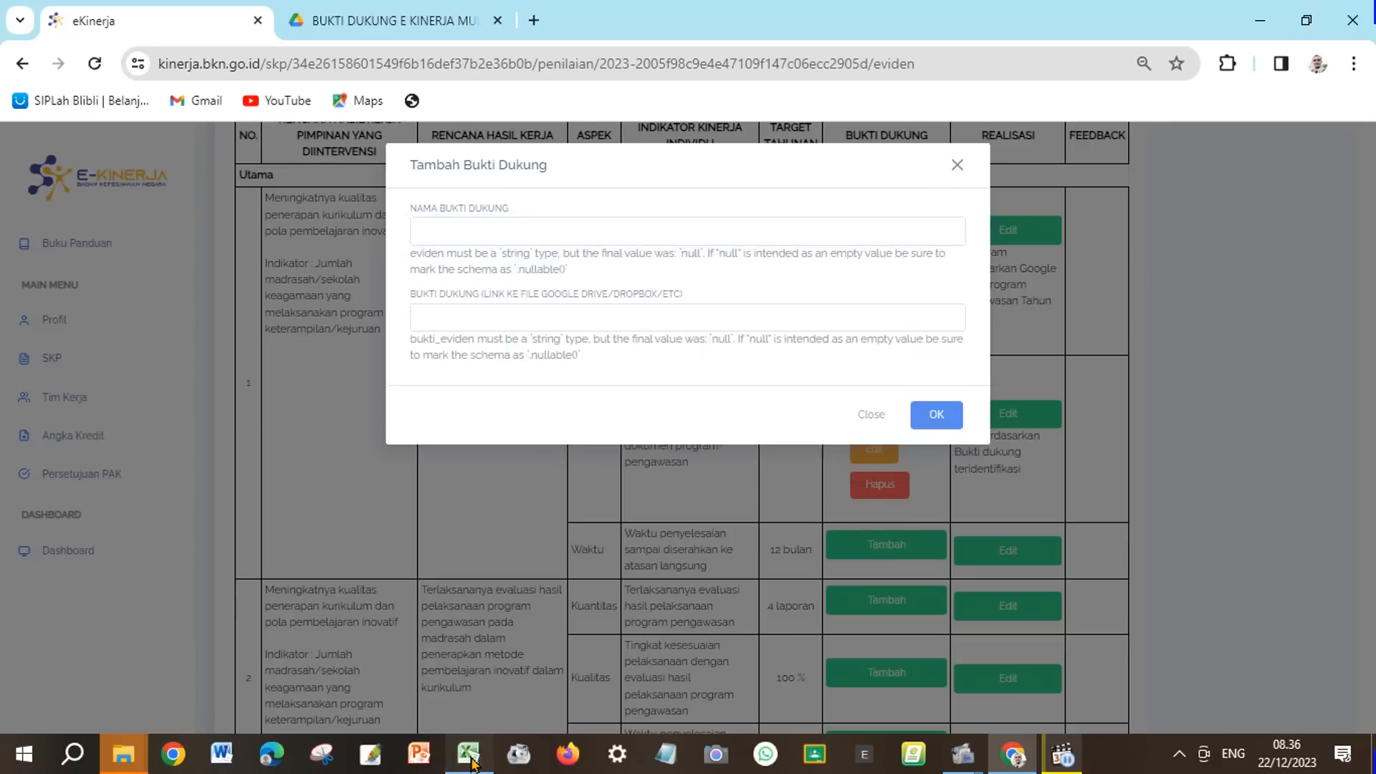
{"action": "left_click", "coordinate": [432, 456]}
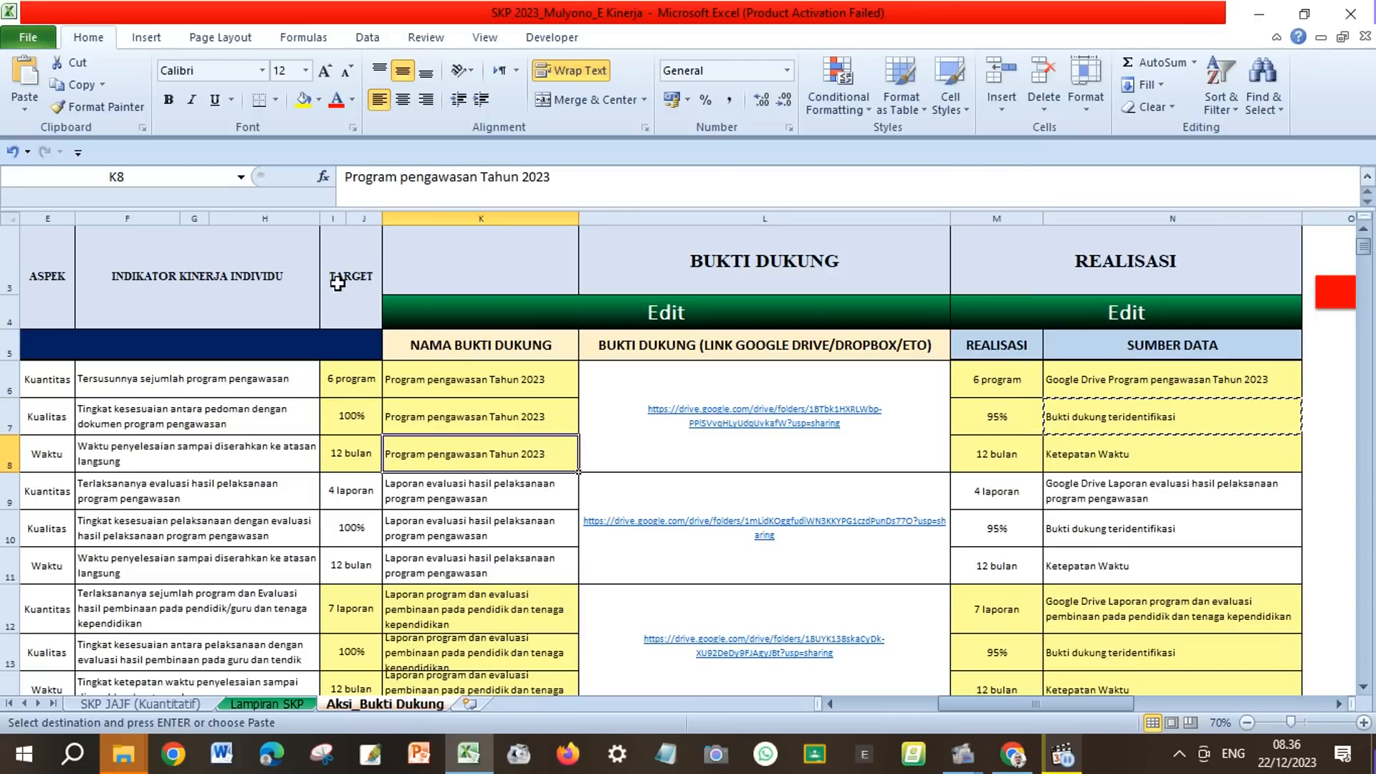
{"action": "left_click", "coordinate": [78, 84]}
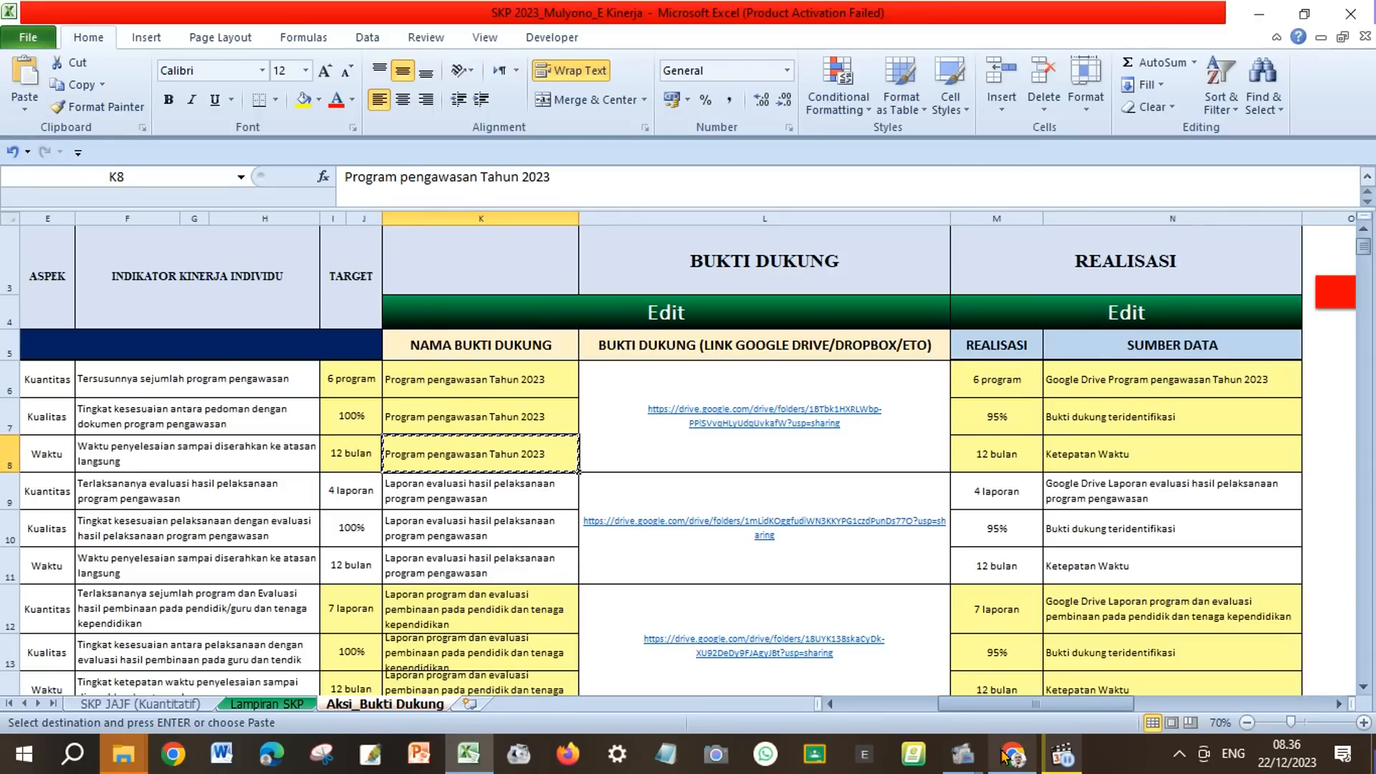
{"action": "left_click", "coordinate": [1013, 754]}
{"action": "right_click", "coordinate": [495, 228]}
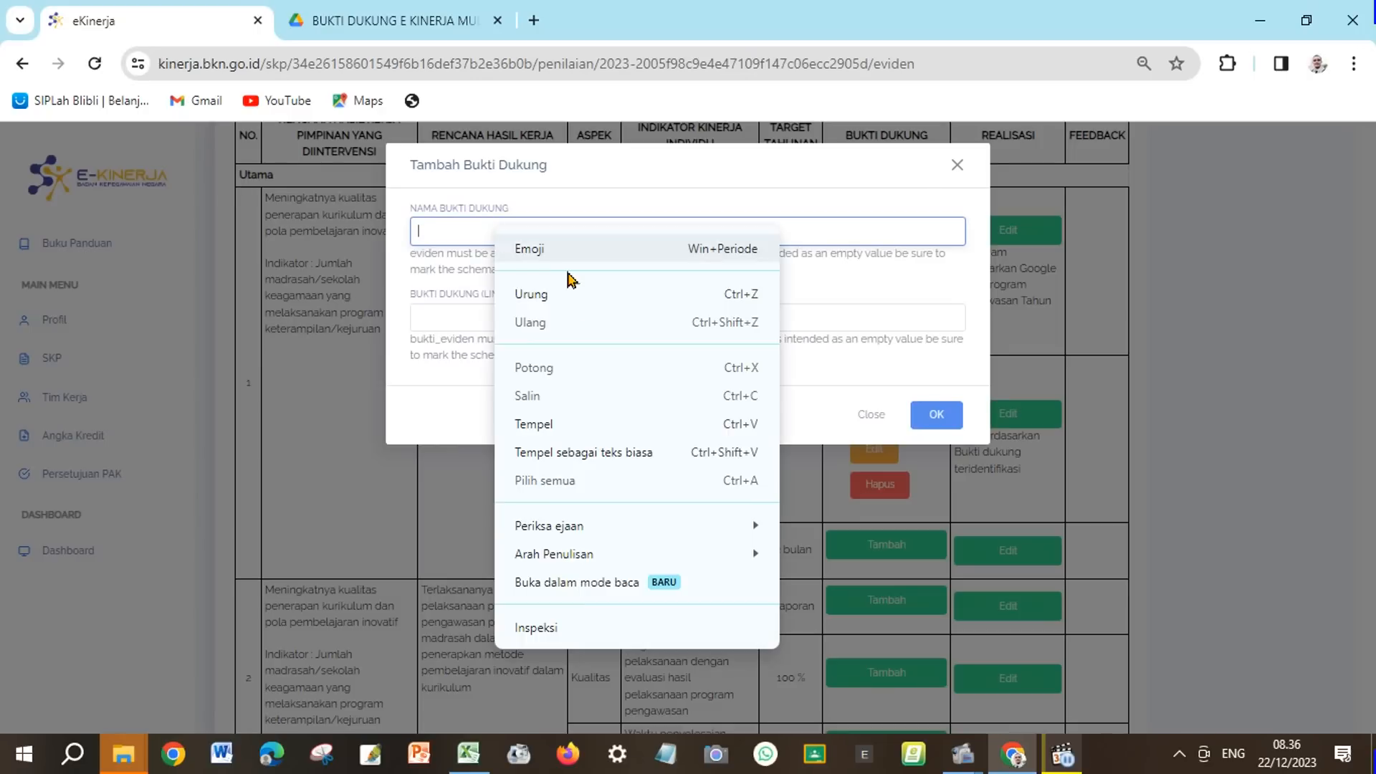
{"action": "left_click", "coordinate": [549, 431]}
Step: Copy the Drive folder link from Excel cell L6 into the link field of the Waktu evidence entry and save it in e-Kinerja
{"action": "left_click", "coordinate": [470, 315]}
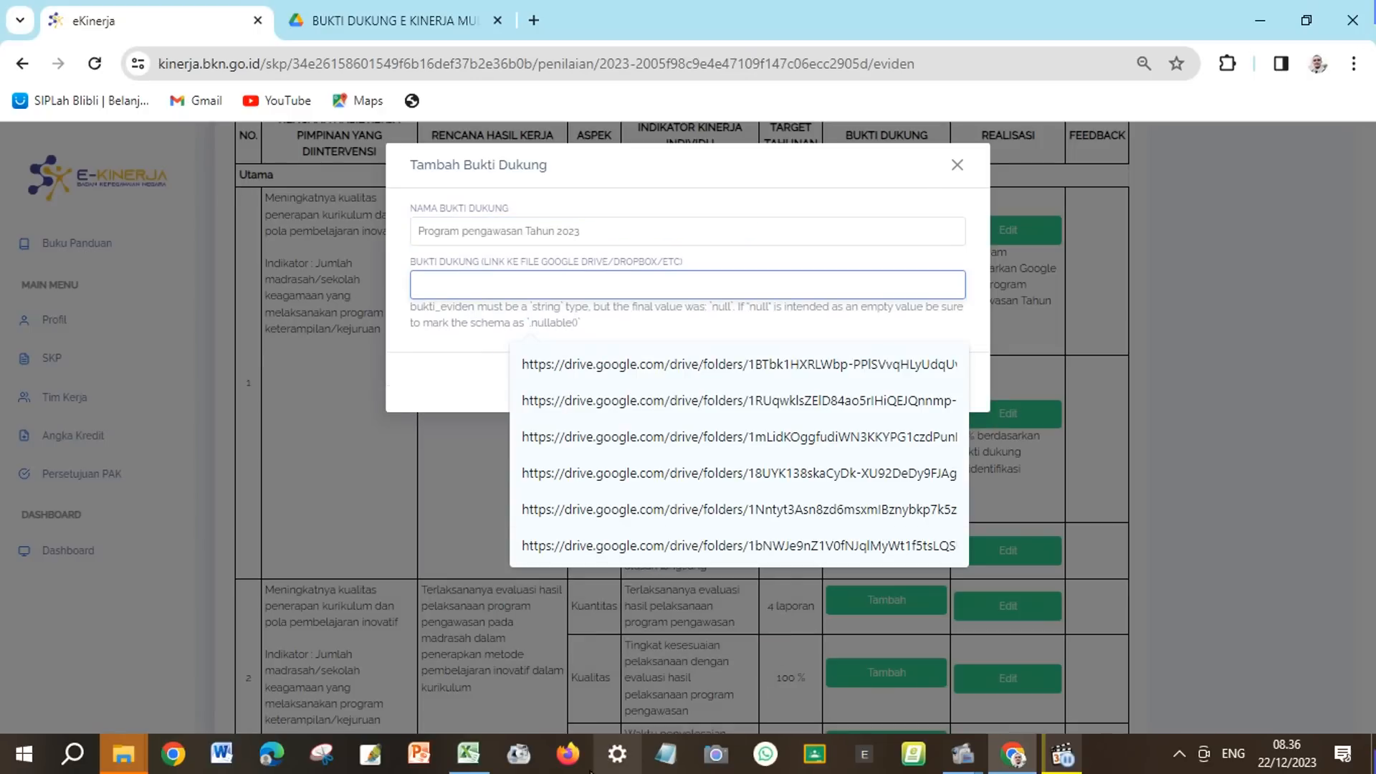
{"action": "left_click", "coordinate": [468, 753]}
{"action": "left_click", "coordinate": [678, 449]}
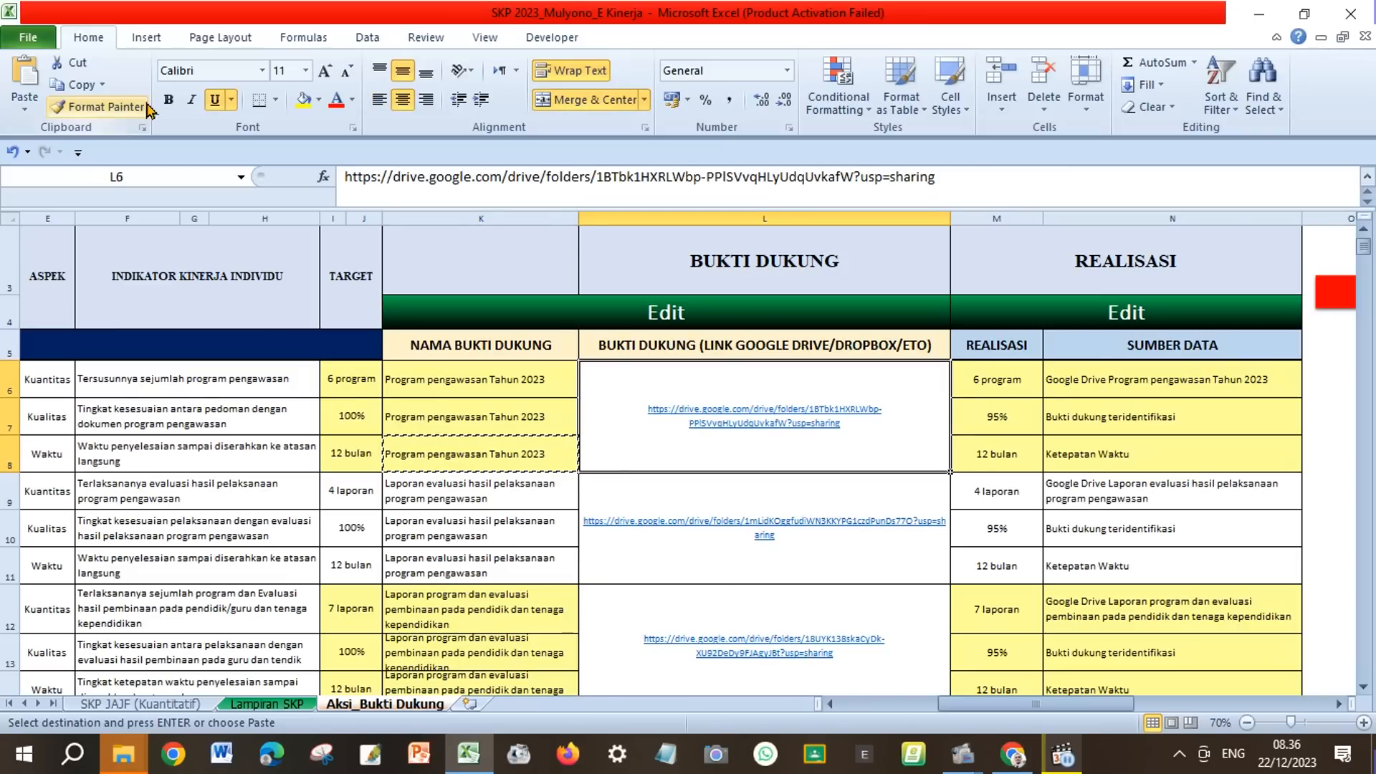
{"action": "left_click", "coordinate": [77, 85]}
{"action": "left_click", "coordinate": [1013, 753]}
{"action": "left_click", "coordinate": [502, 288]}
{"action": "right_click", "coordinate": [495, 285]}
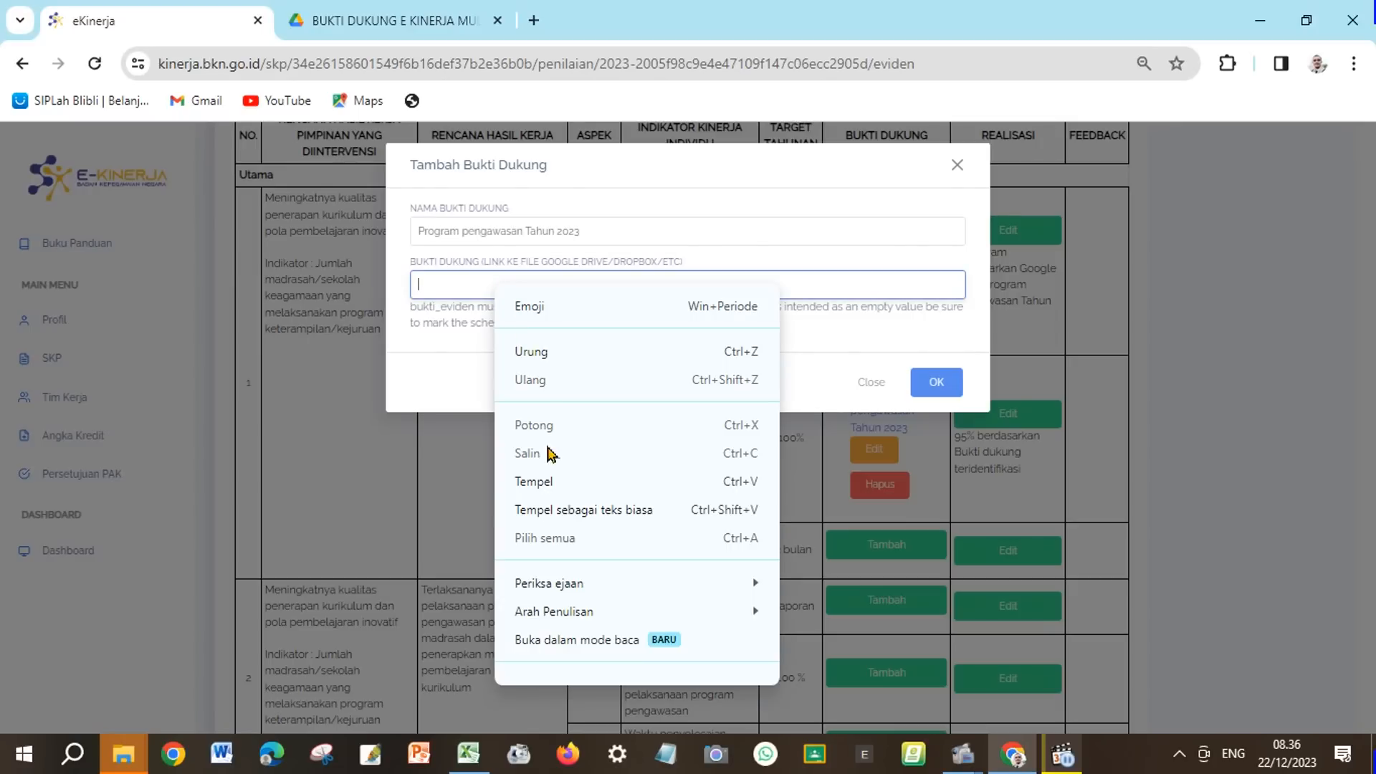
{"action": "left_click", "coordinate": [546, 485]}
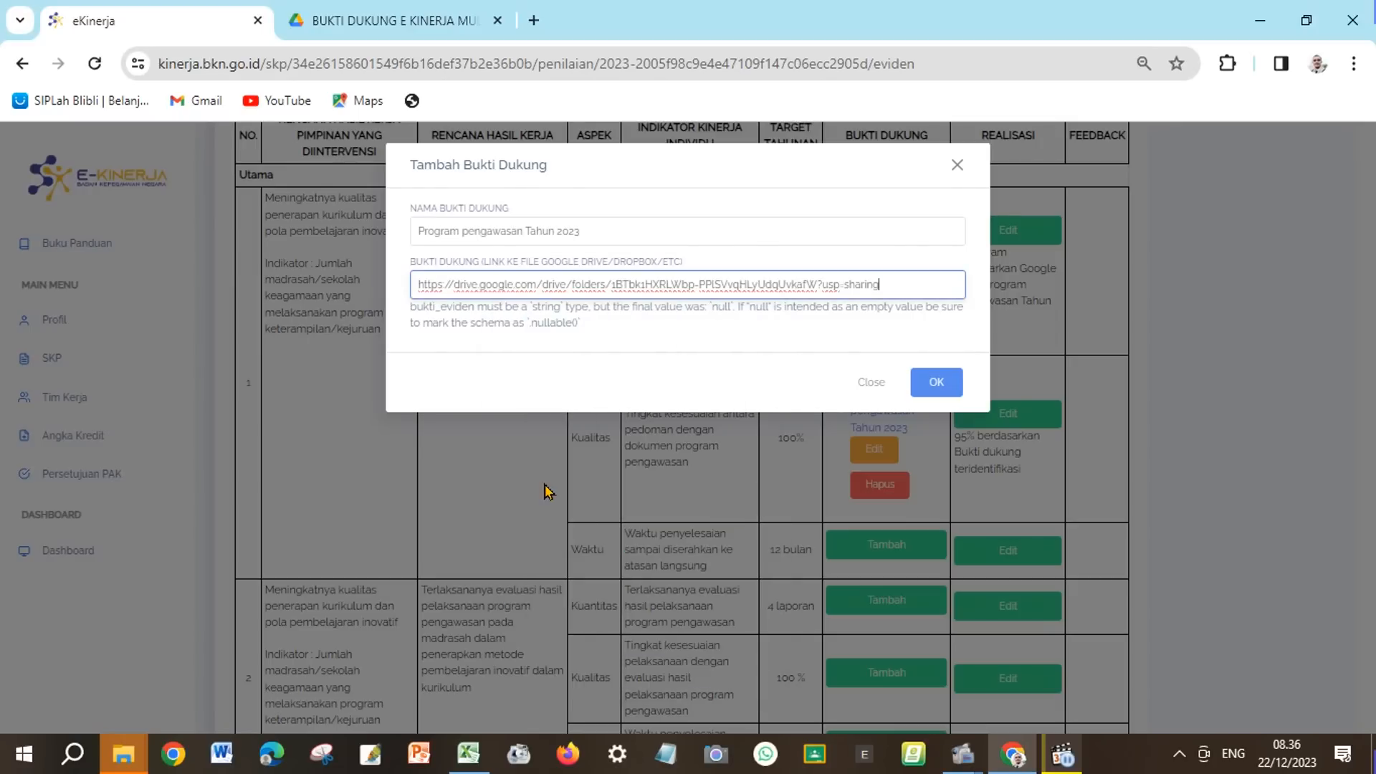
{"action": "left_click", "coordinate": [937, 387]}
{"action": "left_click", "coordinate": [937, 351]}
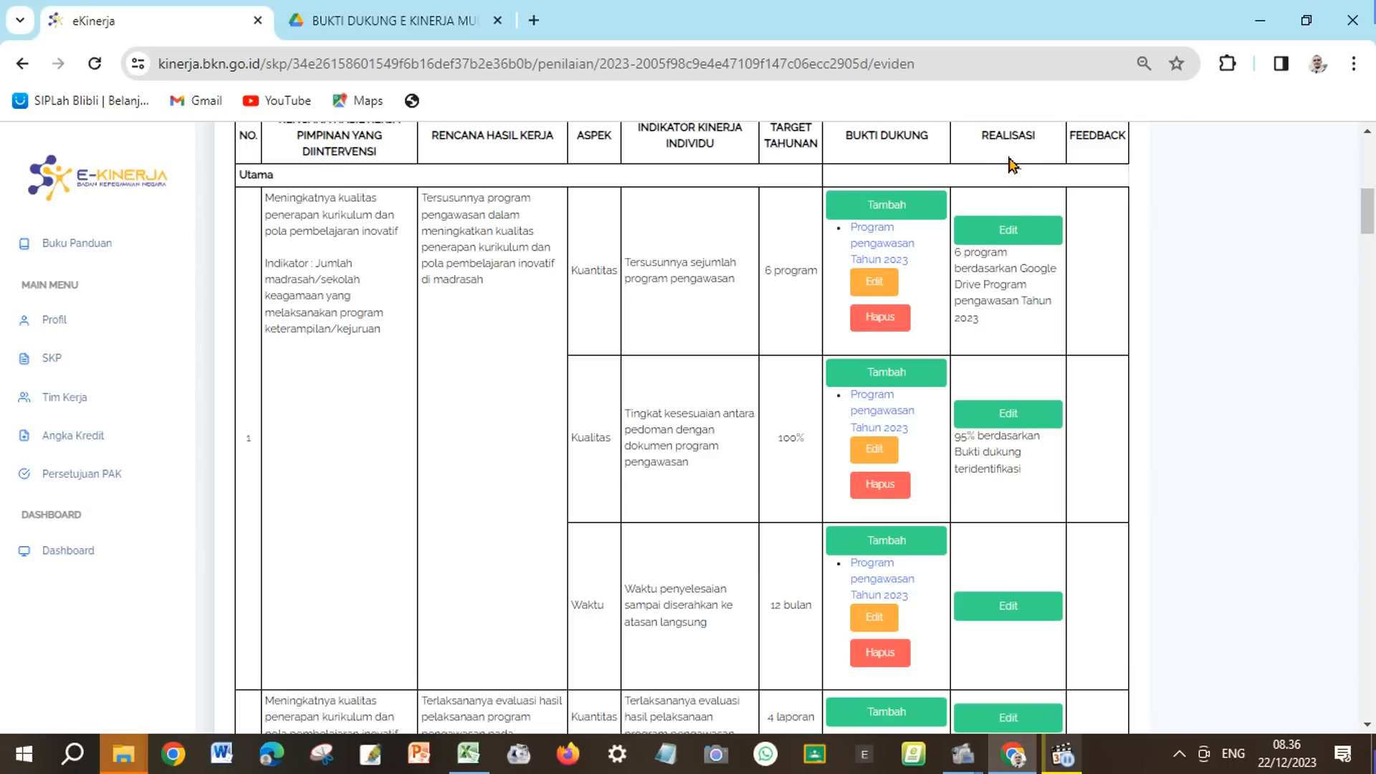
Step: Open the realisation of the first Waktu aspect for editing and fill Realisasi with "12 bulan", matching Excel cell M8
{"action": "scroll", "coordinate": [1066, 525], "scroll_direction": "down", "scroll_amount": 1}
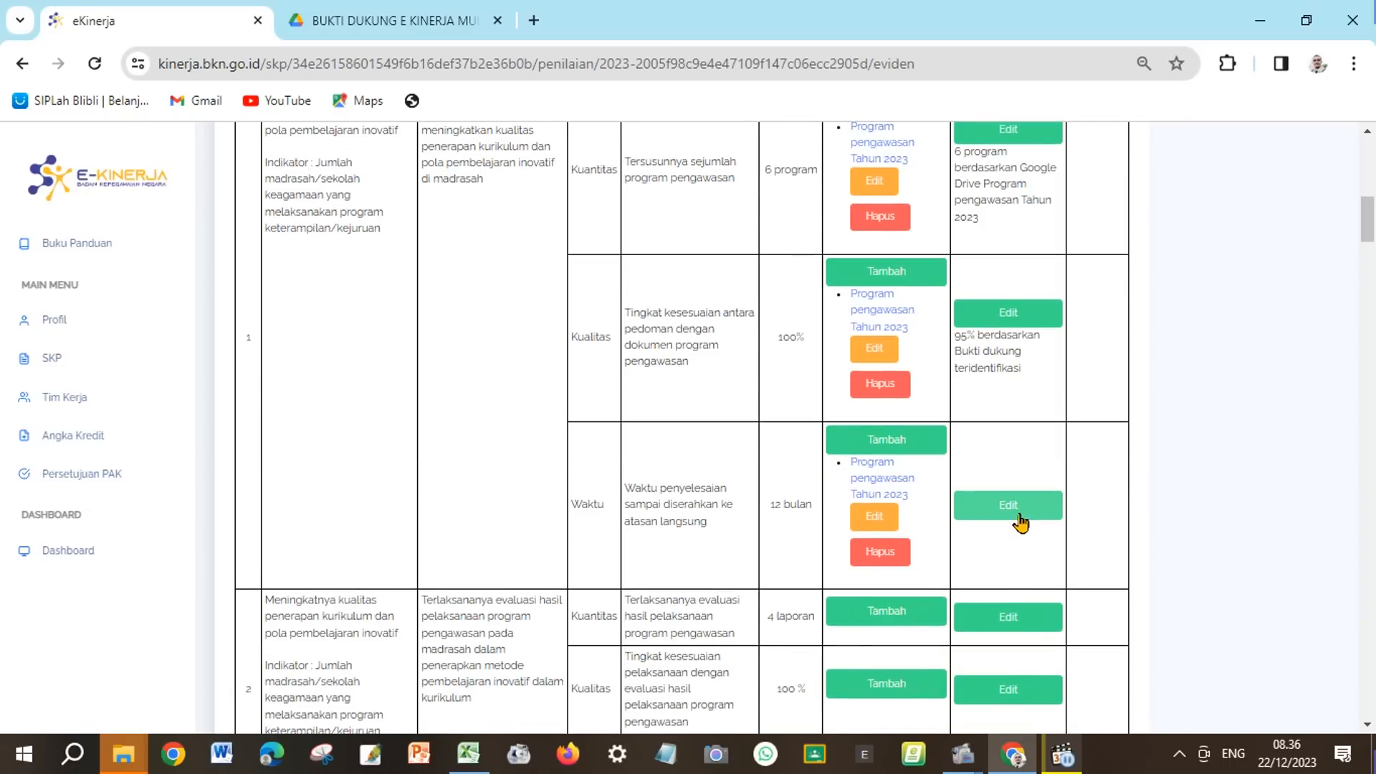
{"action": "left_click", "coordinate": [1021, 518]}
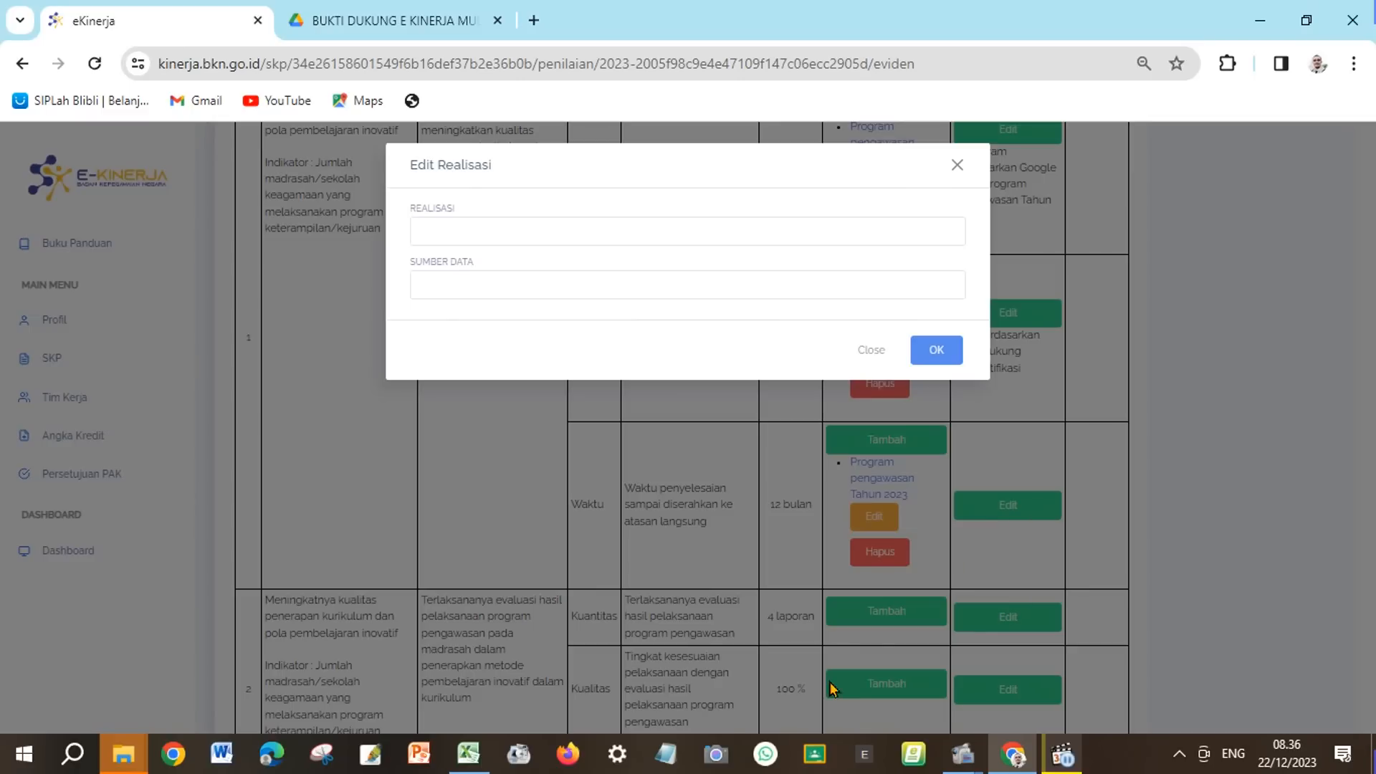
{"action": "left_click", "coordinate": [469, 754]}
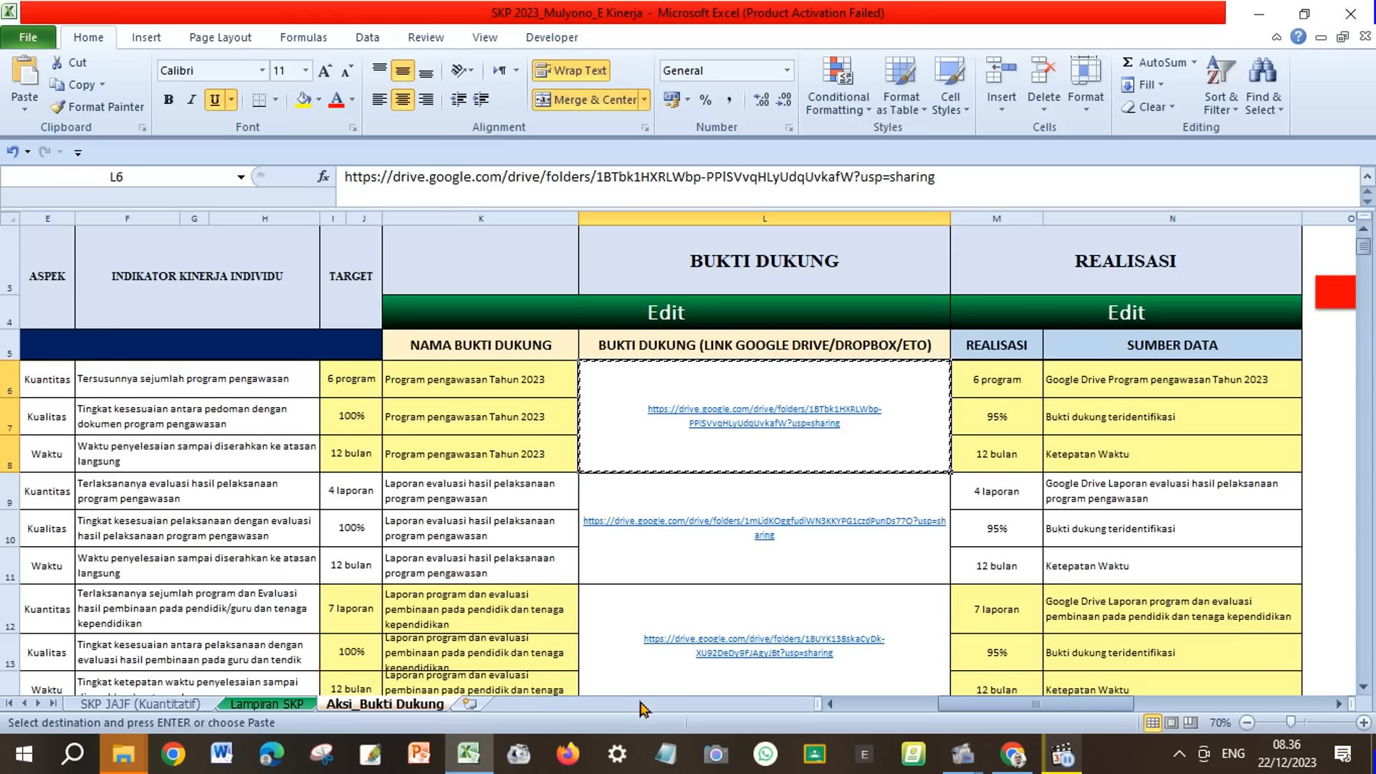
{"action": "left_click", "coordinate": [986, 463]}
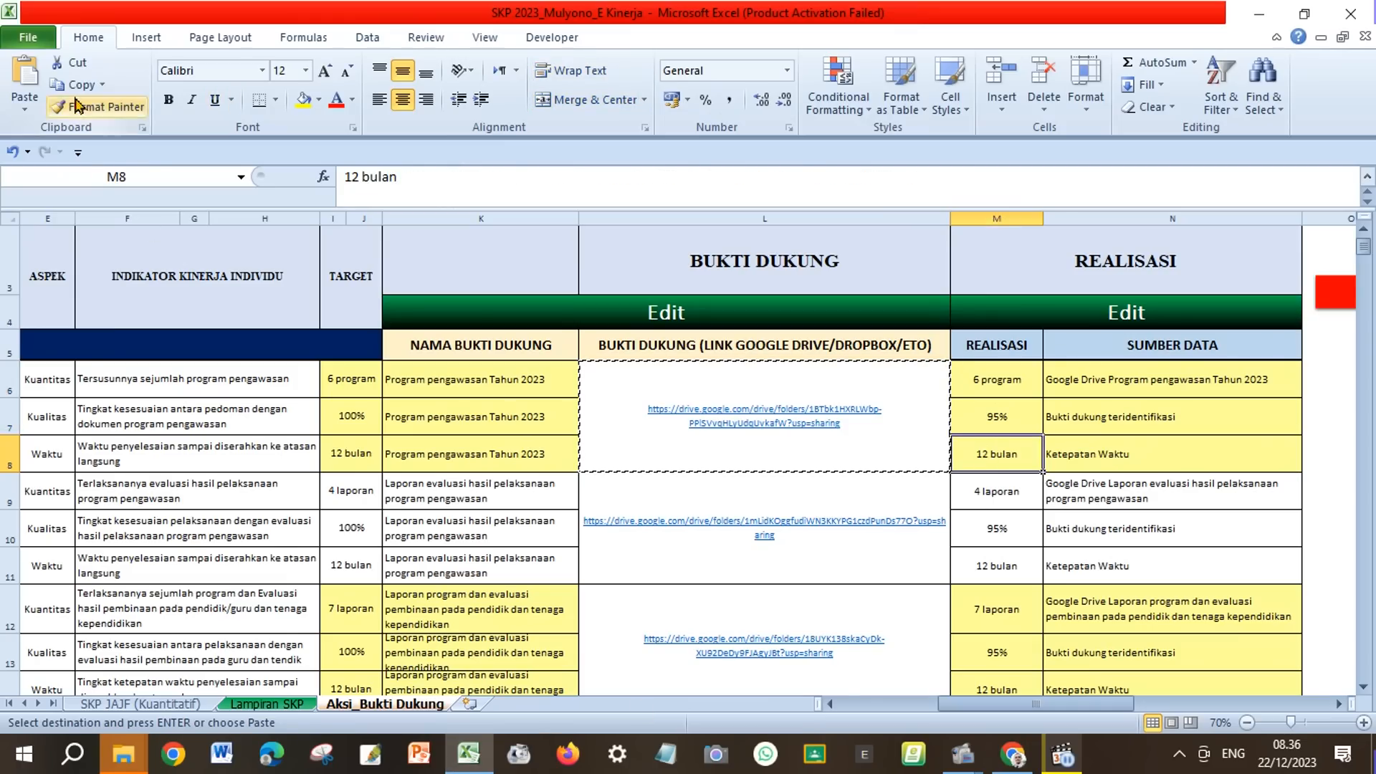
{"action": "key", "text": "ctrl+c"}
{"action": "left_click", "coordinate": [1013, 754]}
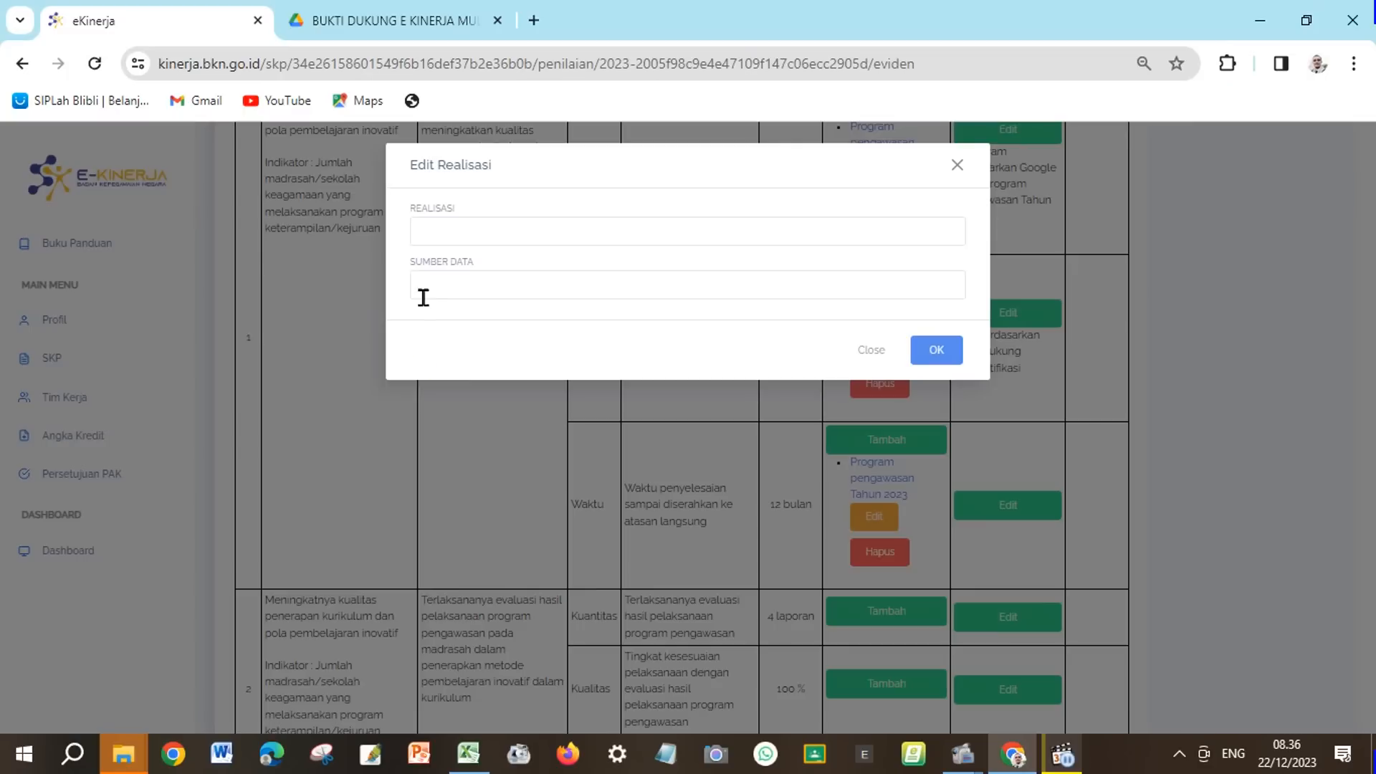
{"action": "left_click", "coordinate": [433, 232]}
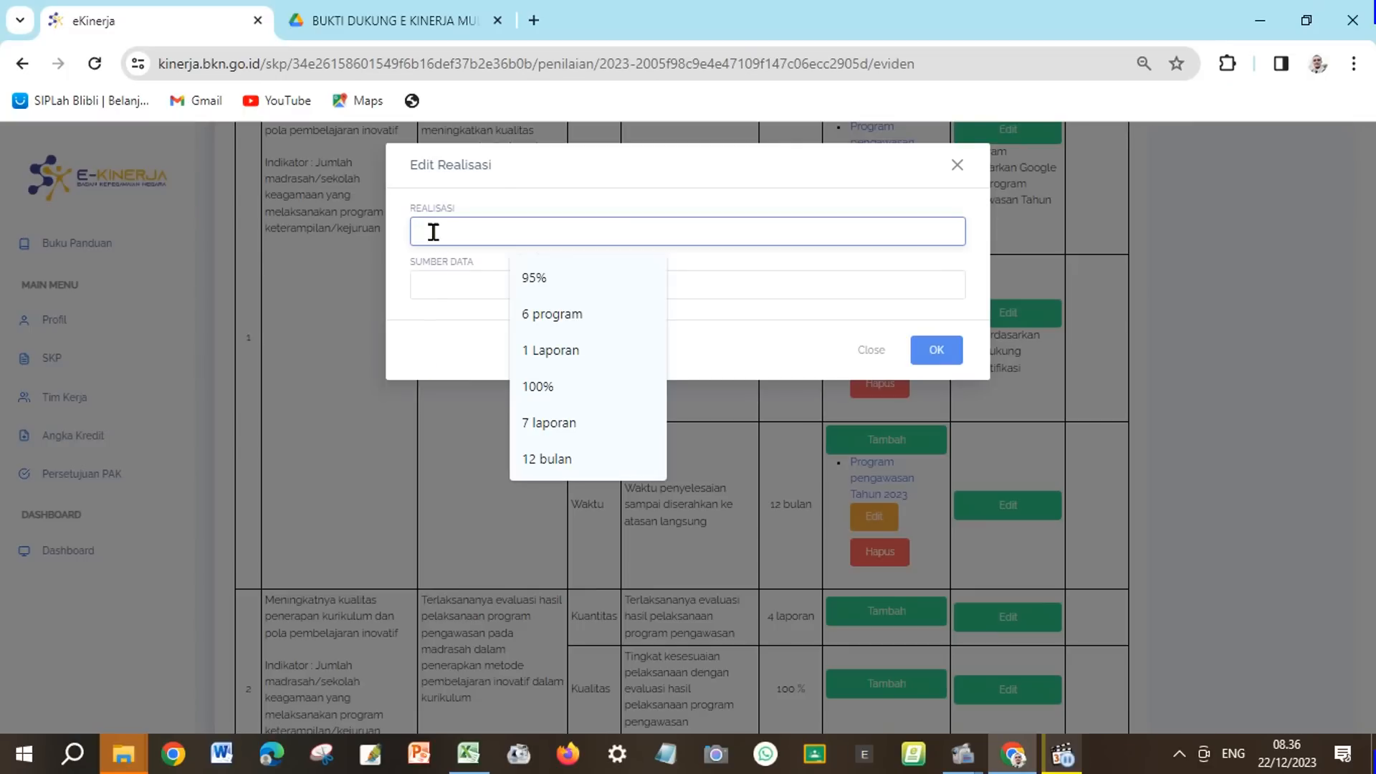
{"action": "left_click", "coordinate": [555, 462]}
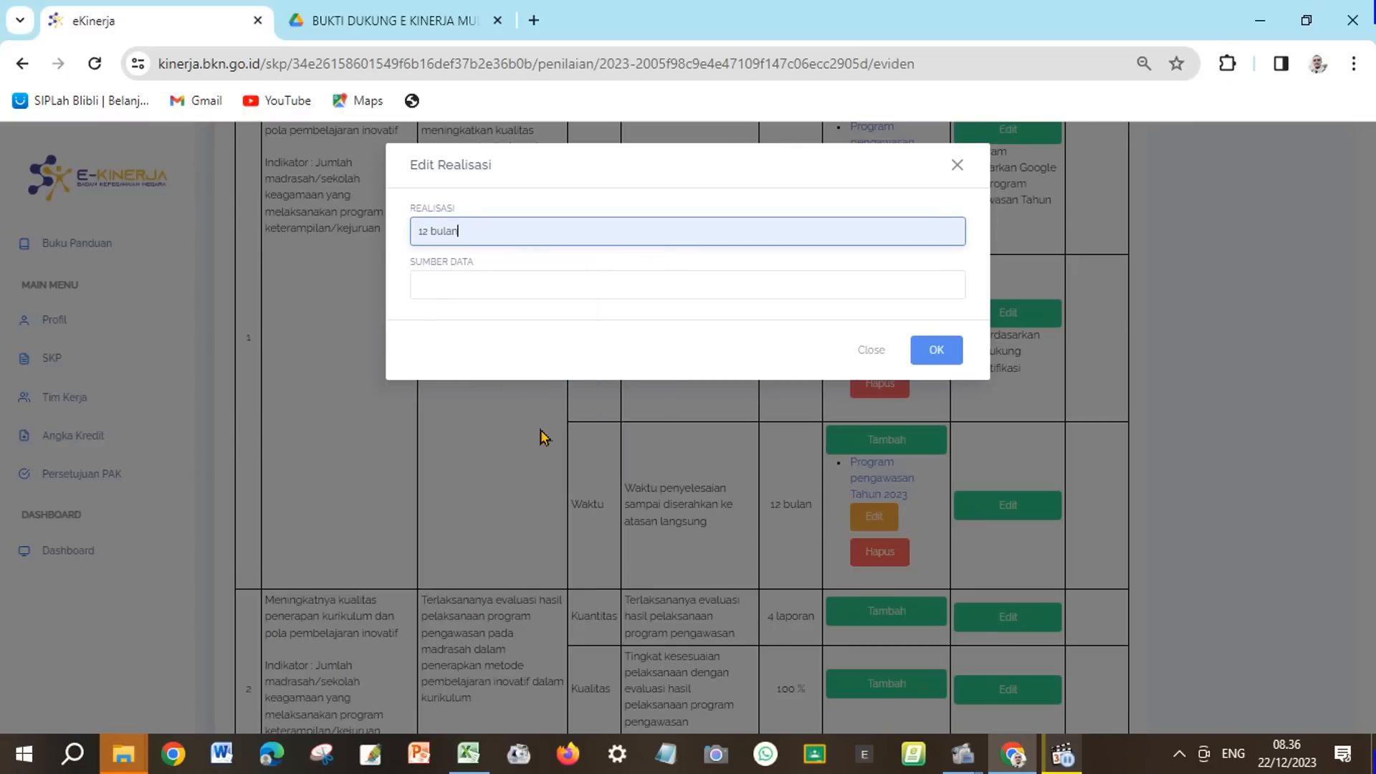
Step: Fill Sumber Data with "Ketepatan Waktu" copied from Excel cell N8, and save the Waktu realisation in e-Kinerja
{"action": "left_click", "coordinate": [468, 754]}
{"action": "left_click", "coordinate": [1099, 460]}
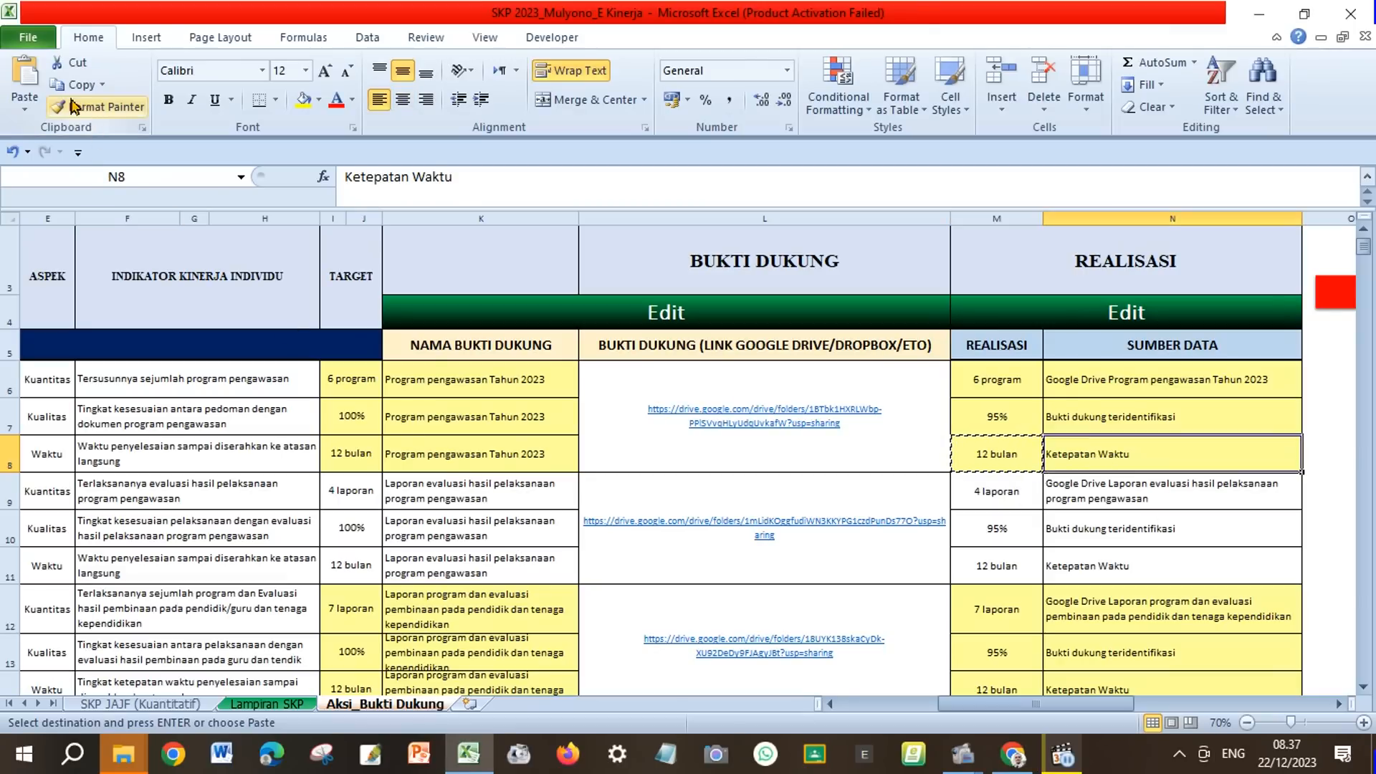
{"action": "left_click", "coordinate": [77, 84]}
{"action": "left_click", "coordinate": [1013, 754]}
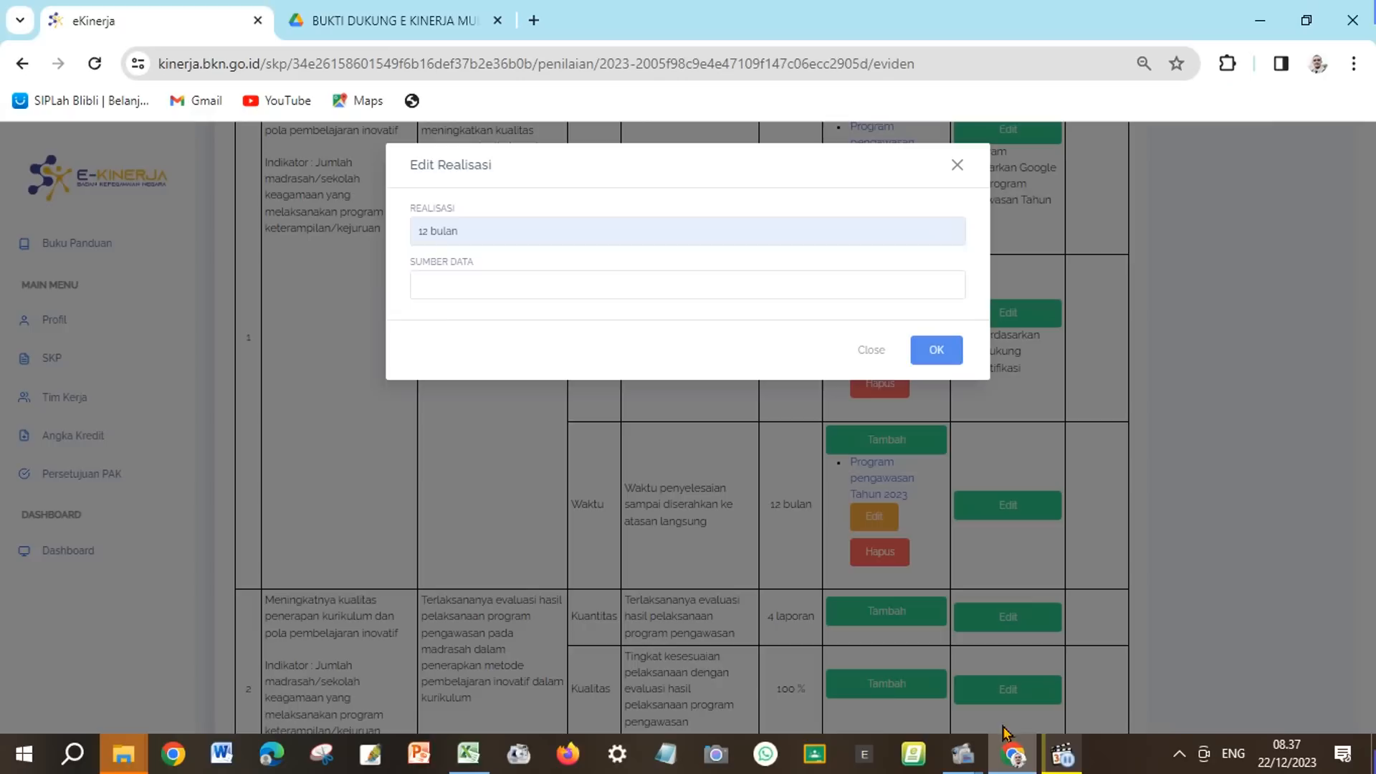
{"action": "right_click", "coordinate": [480, 286]}
{"action": "left_click", "coordinate": [542, 475]}
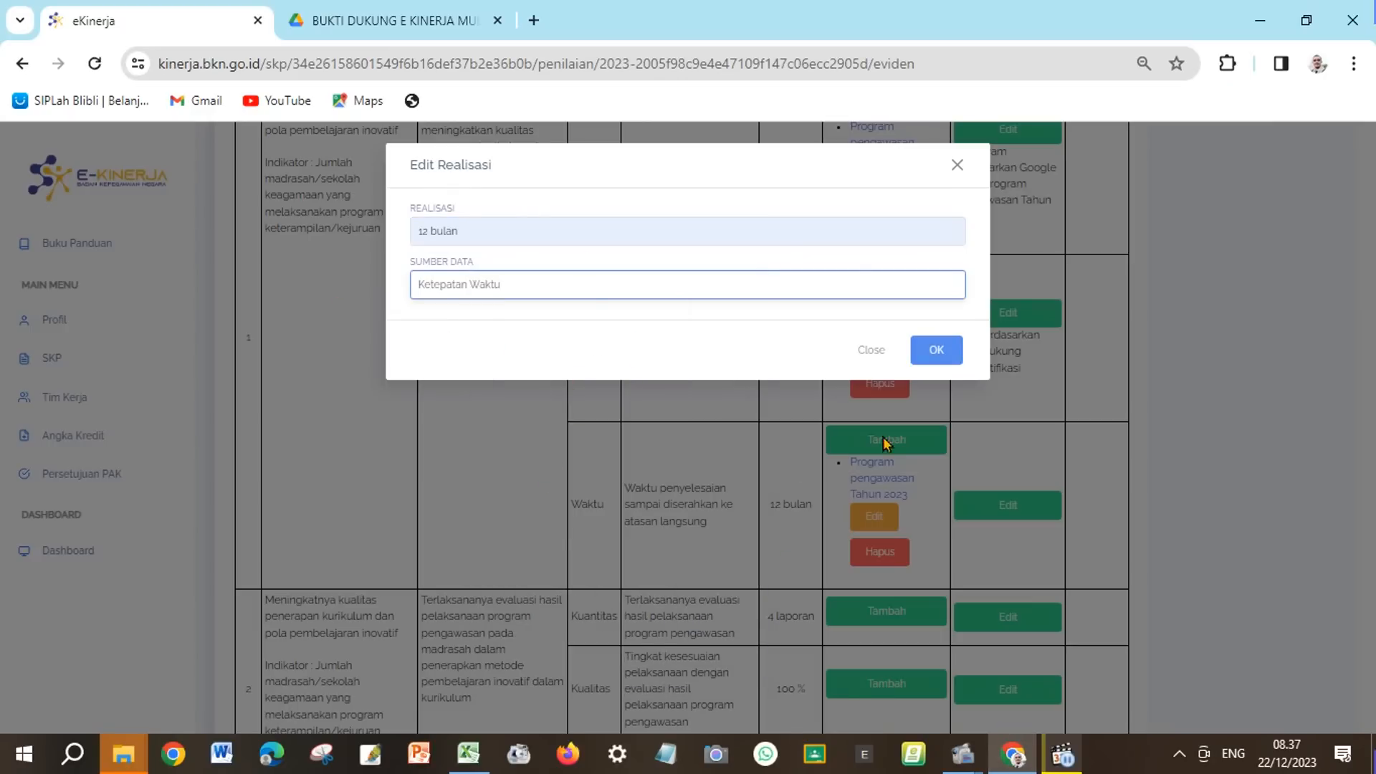
{"action": "left_click", "coordinate": [935, 350]}
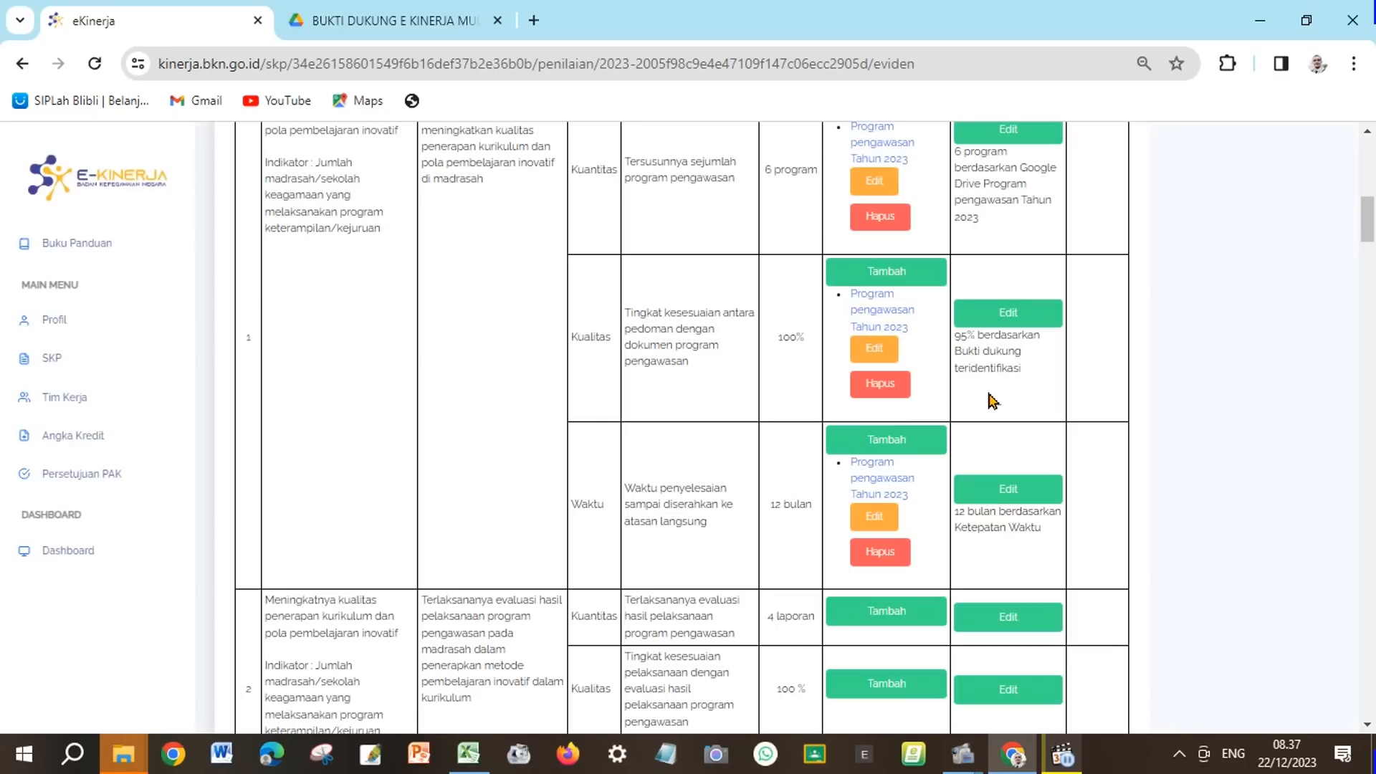
Step: Copy "Laporan evaluasi hasil pelaksanaan program pengawasan" from Excel cell K9 into the name of a new e-Kinerja evidence entry for plan 2's Kuantitas aspect
{"action": "scroll", "coordinate": [1001, 462], "scroll_direction": "up", "scroll_amount": 2}
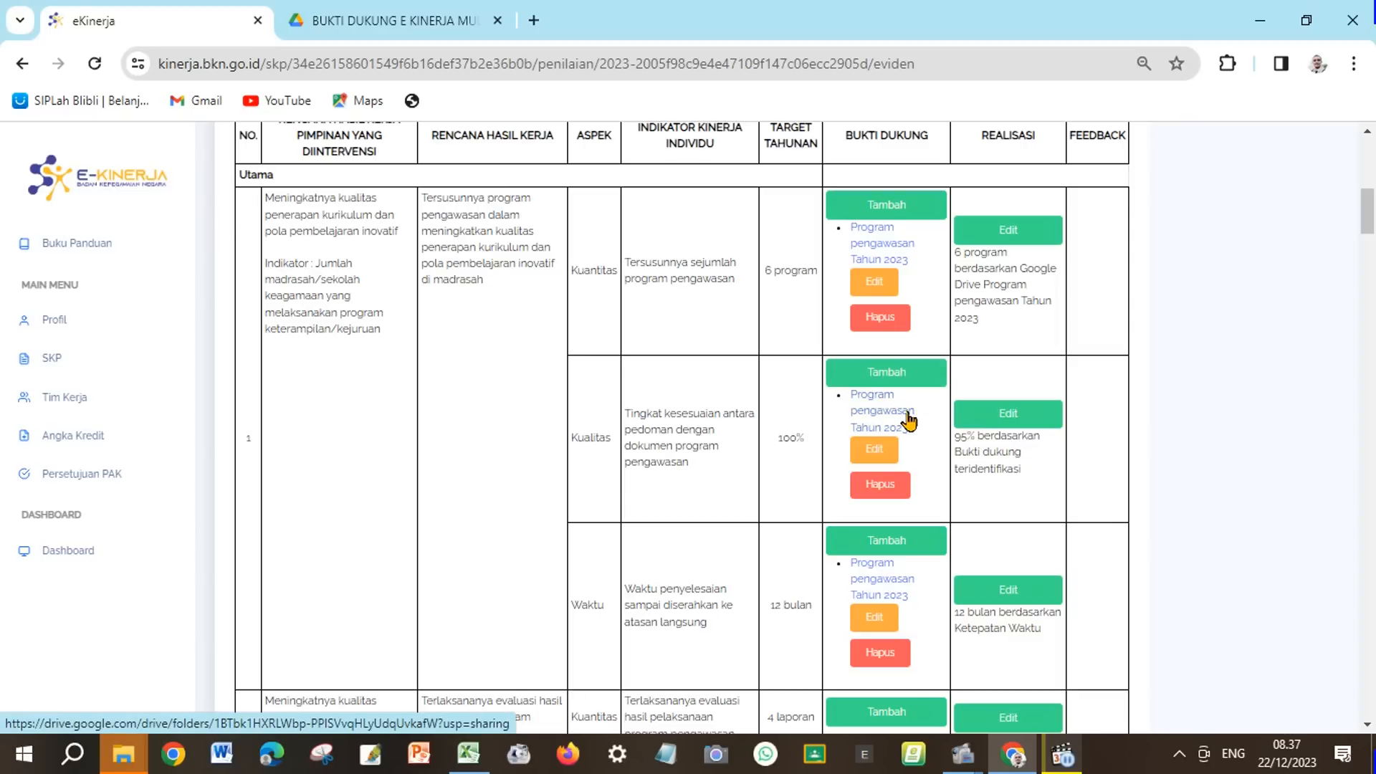
{"action": "scroll", "coordinate": [911, 418], "scroll_direction": "down", "scroll_amount": 1}
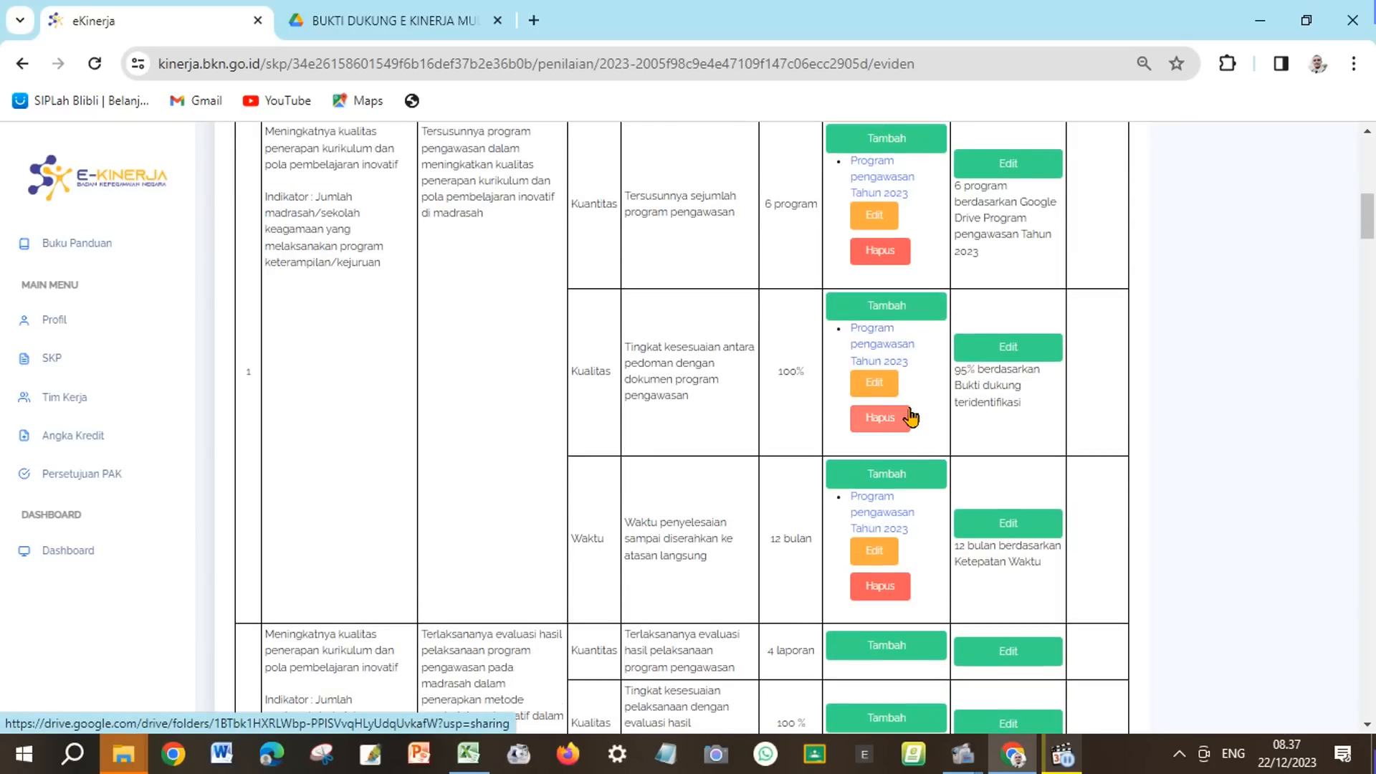
{"action": "scroll", "coordinate": [911, 417], "scroll_direction": "down", "scroll_amount": 2}
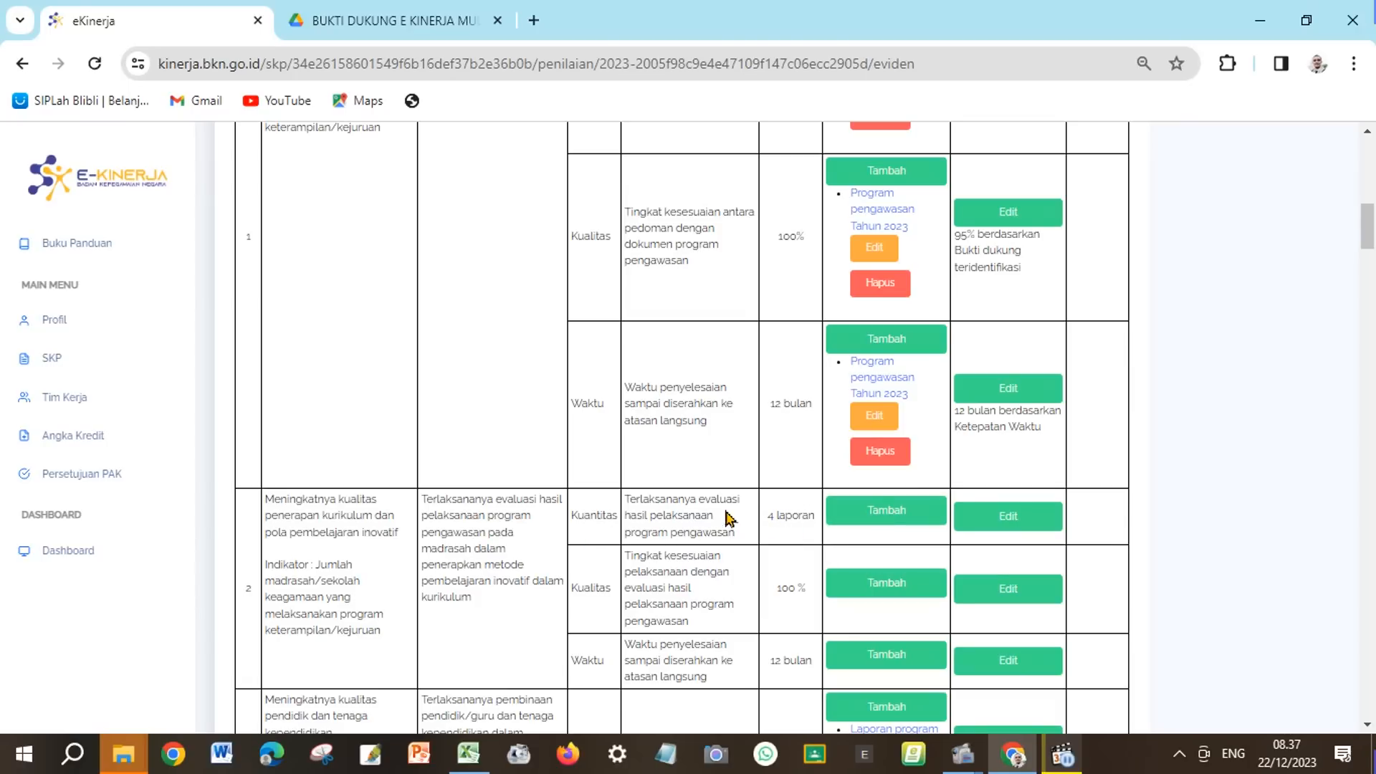
{"action": "left_click", "coordinate": [874, 517]}
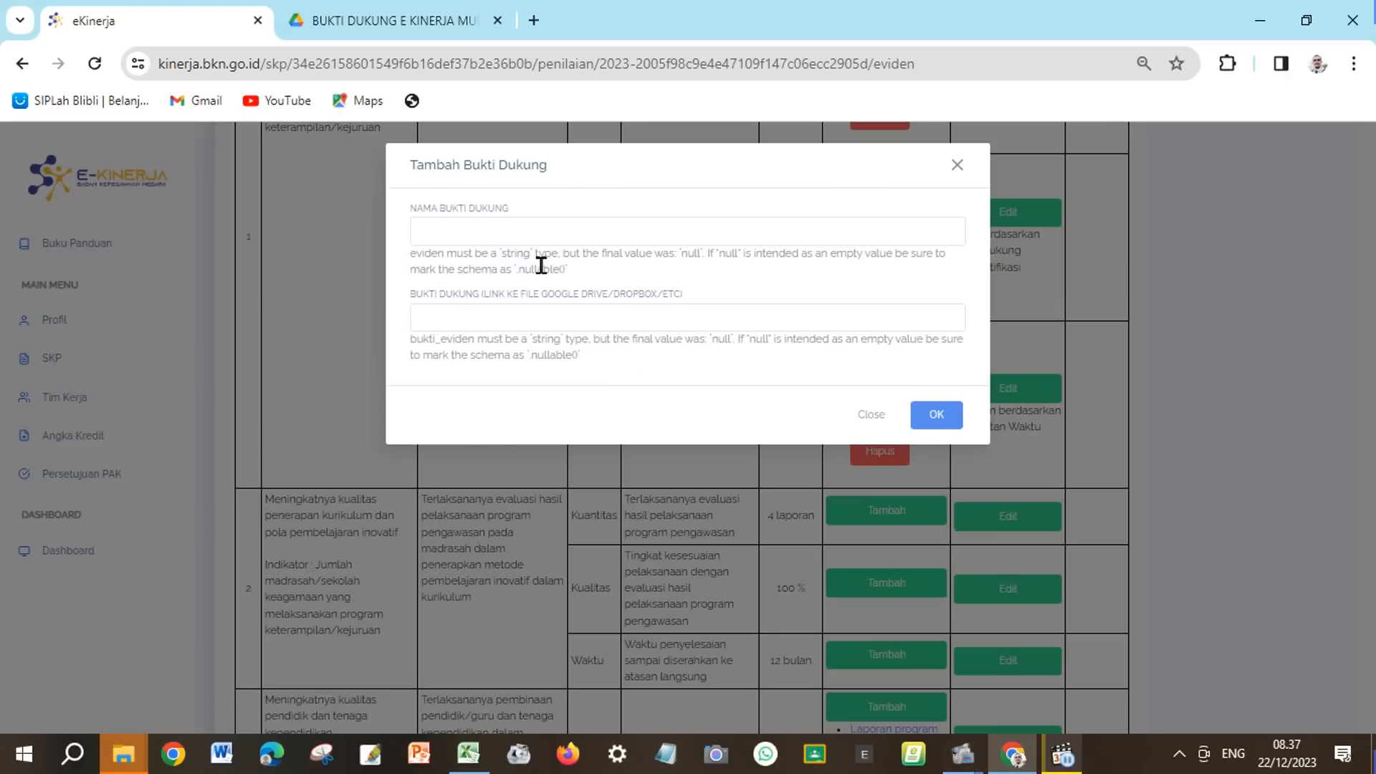
{"action": "left_click", "coordinate": [520, 229]}
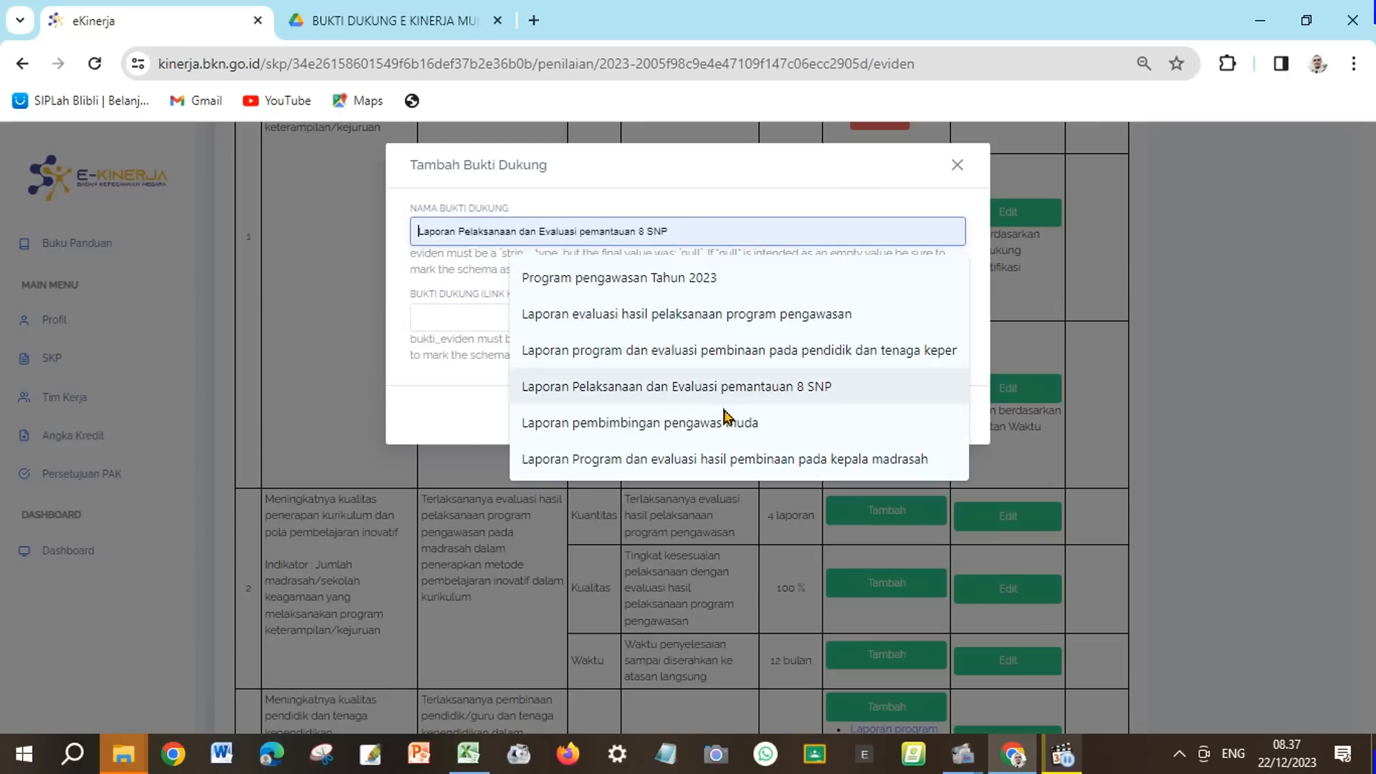
{"action": "left_click", "coordinate": [466, 755]}
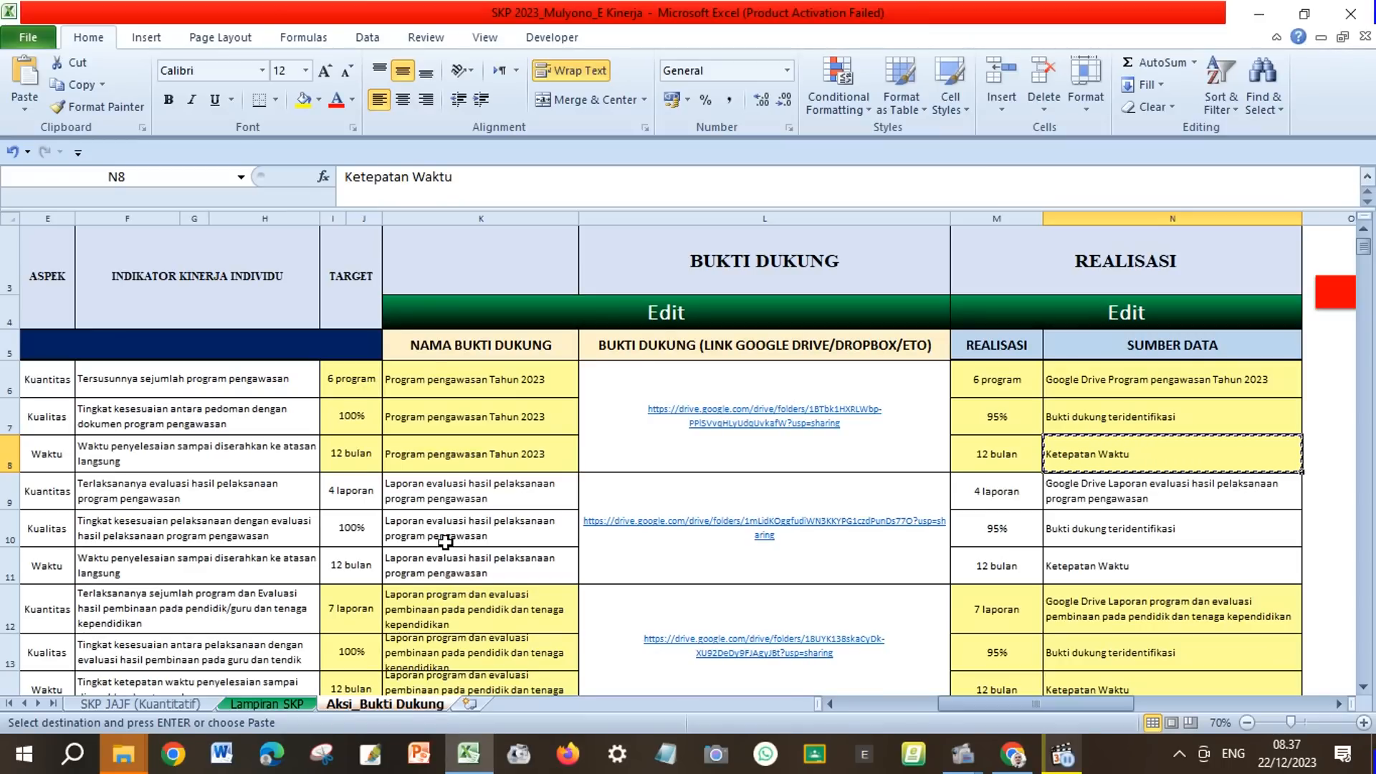
{"action": "left_click", "coordinate": [435, 501]}
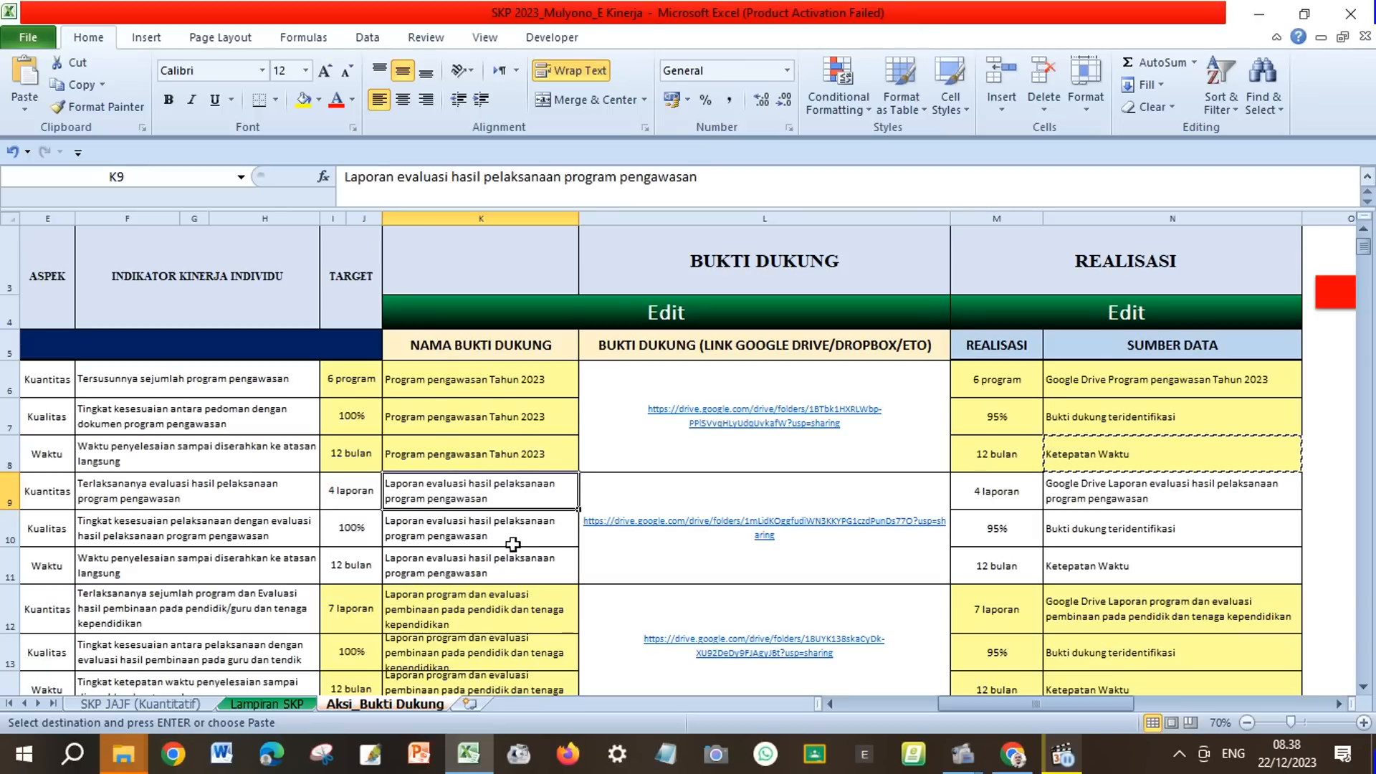
{"action": "scroll", "coordinate": [462, 513], "scroll_direction": "up", "scroll_amount": 1}
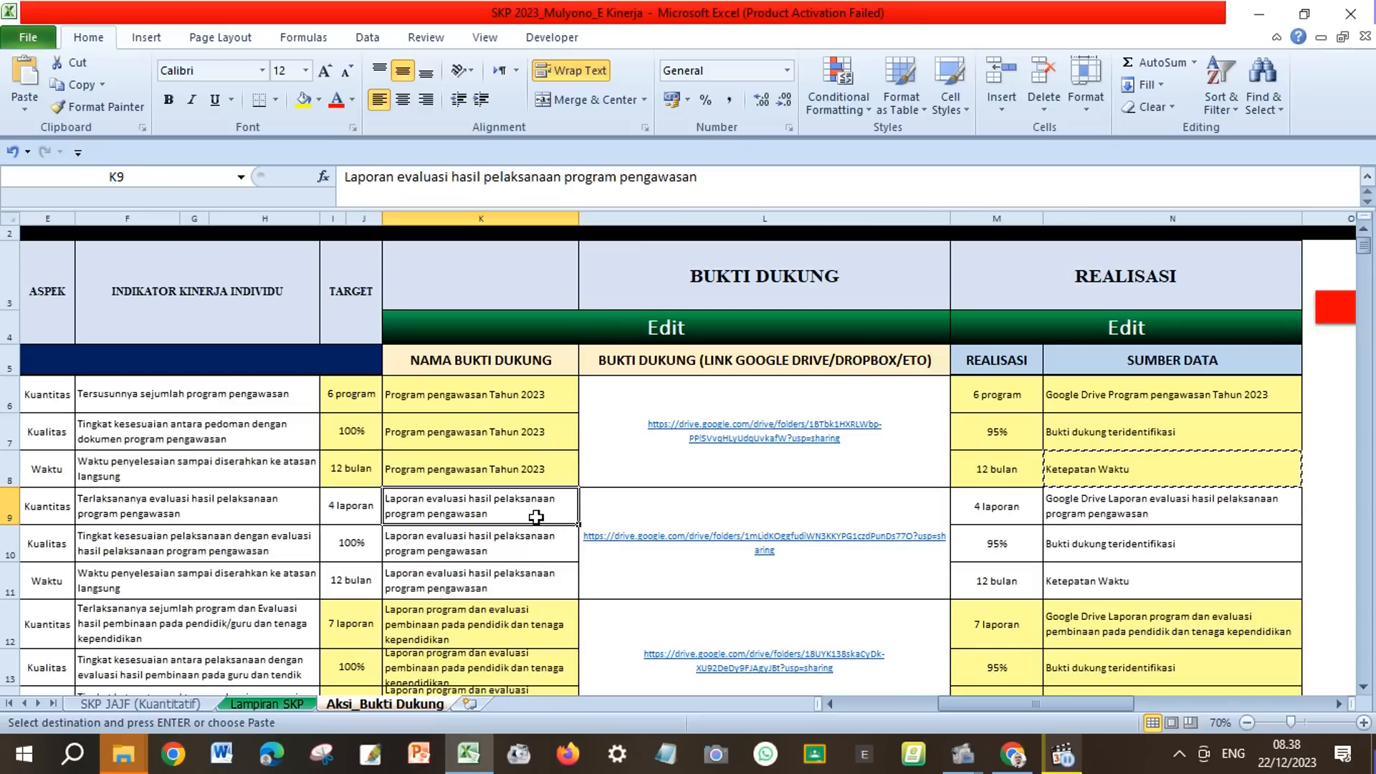
{"action": "left_click", "coordinate": [76, 84]}
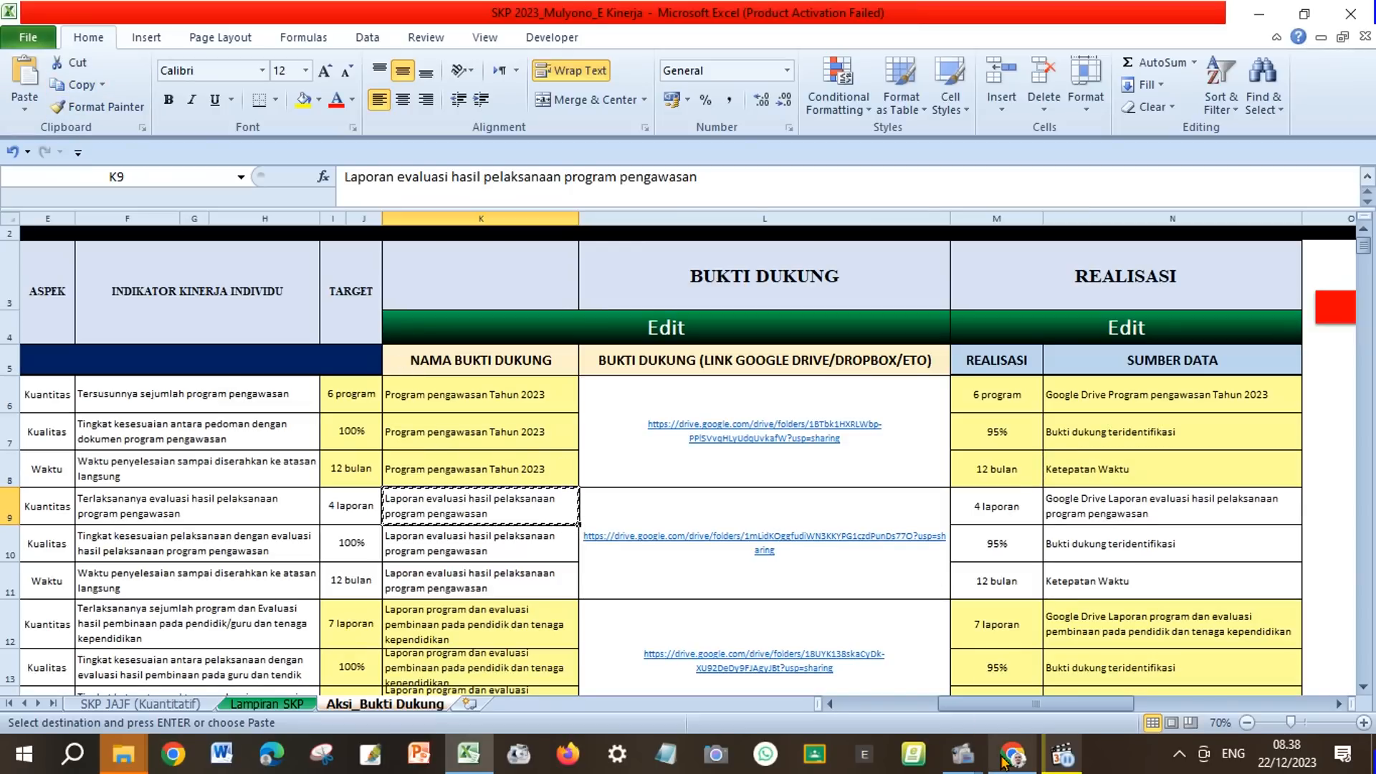
{"action": "left_click", "coordinate": [1013, 754]}
{"action": "right_click", "coordinate": [507, 235]}
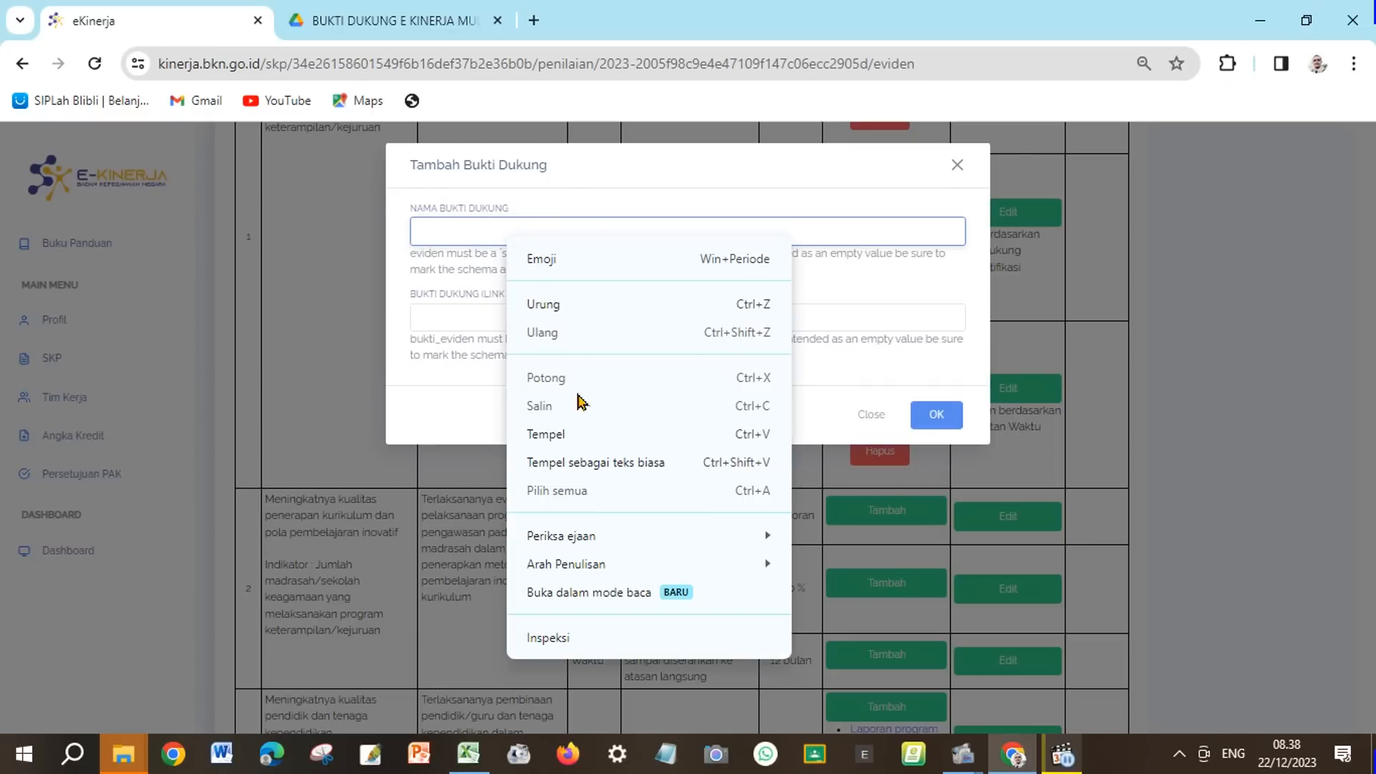
{"action": "left_click", "coordinate": [575, 441]}
Step: Copy the Drive folder link from Excel cell L9 into the link field of the plan 2 Kuantitas evidence entry and save it in e-Kinerja
{"action": "left_click", "coordinate": [516, 319]}
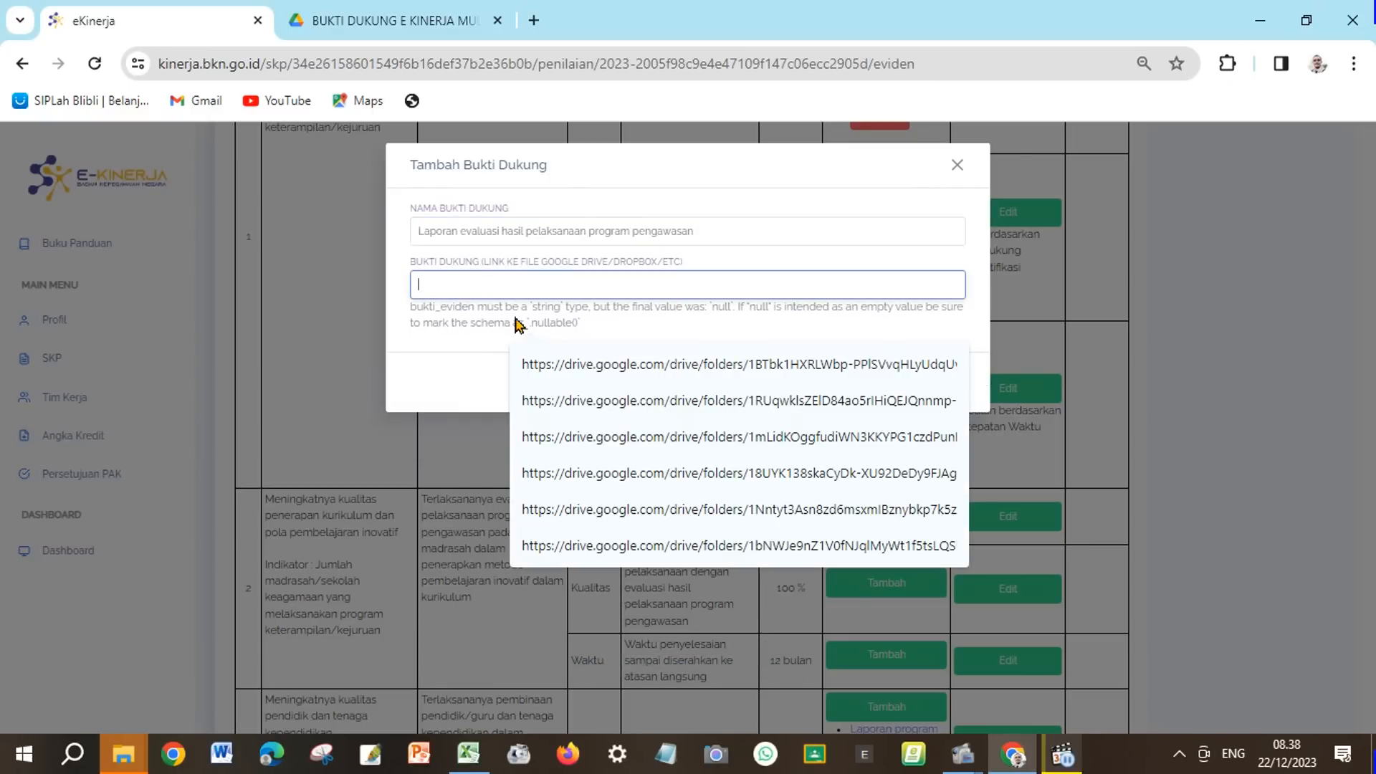
{"action": "left_click", "coordinate": [468, 754]}
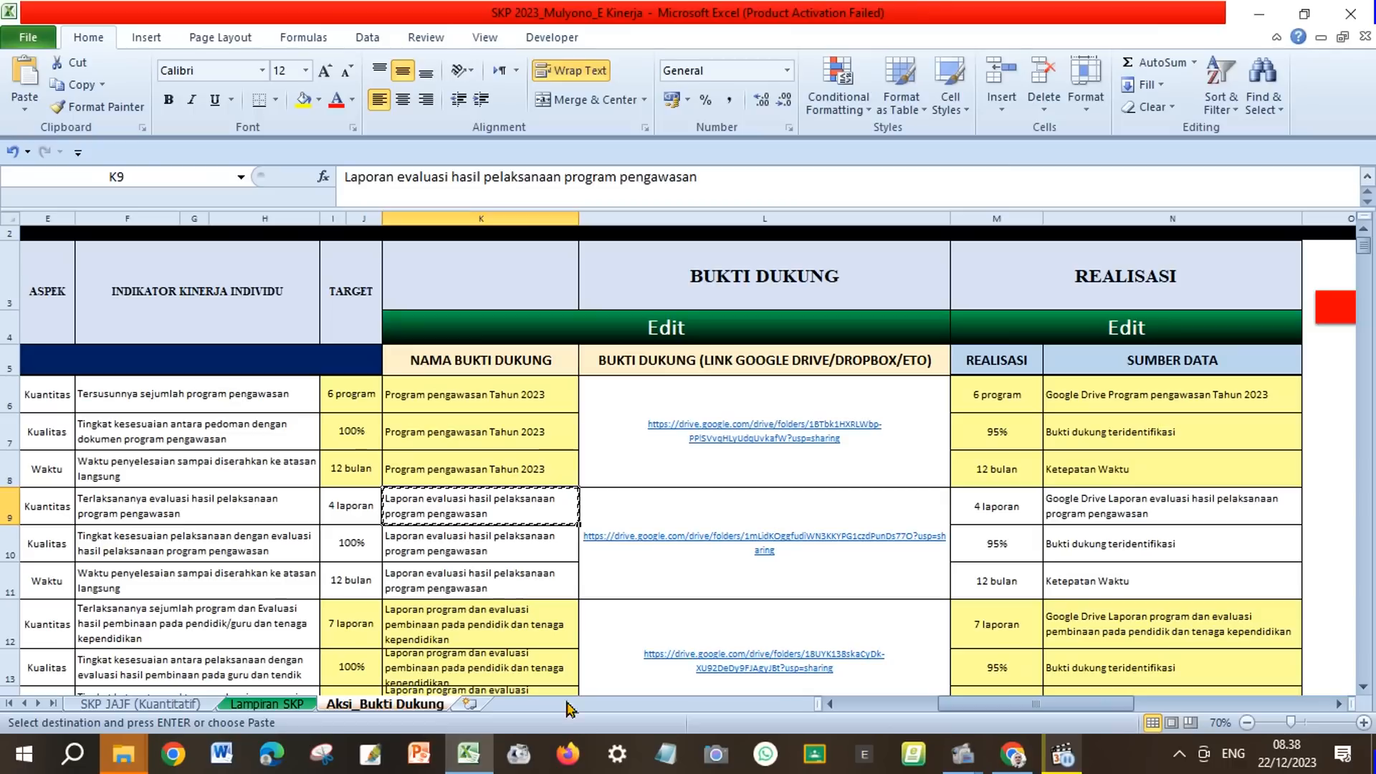
{"action": "left_click", "coordinate": [660, 507]}
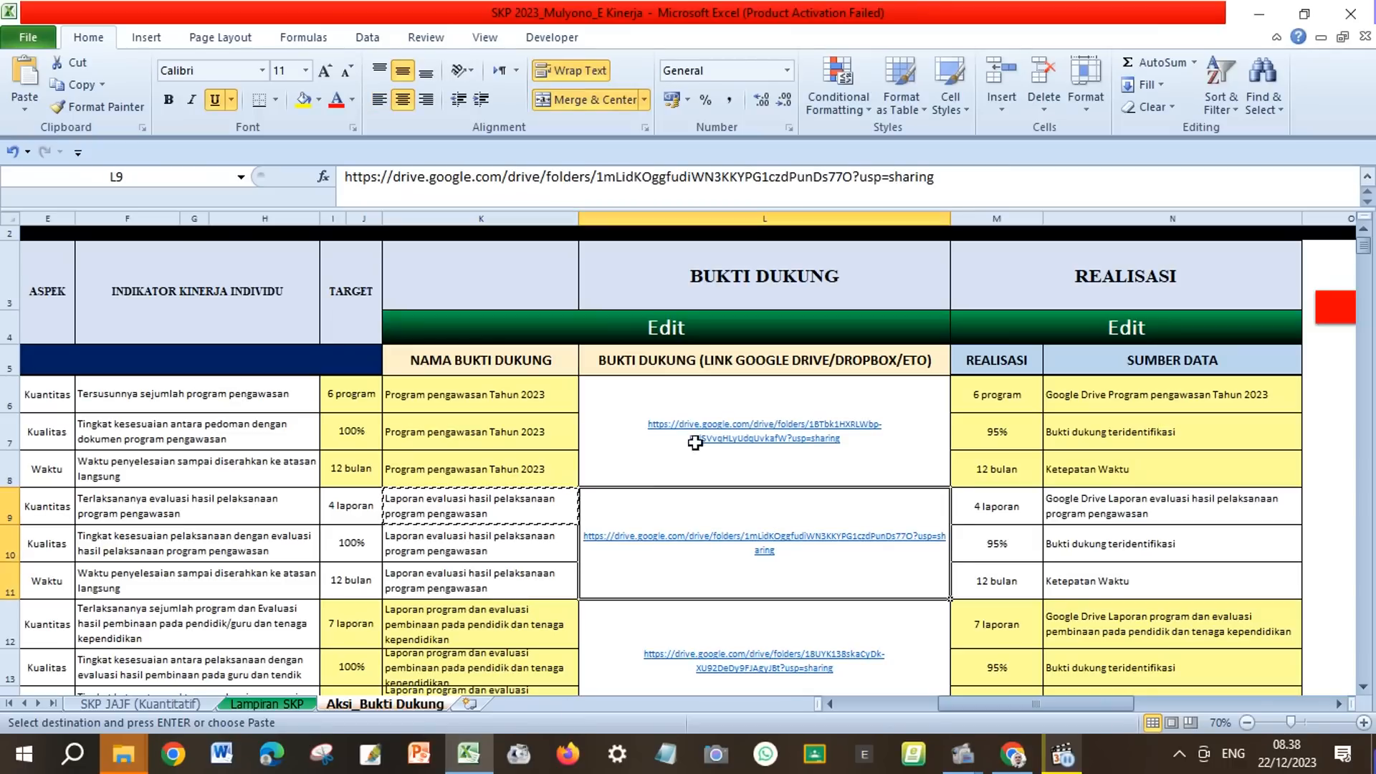
{"action": "left_click", "coordinate": [83, 86]}
{"action": "left_click", "coordinate": [1013, 754]}
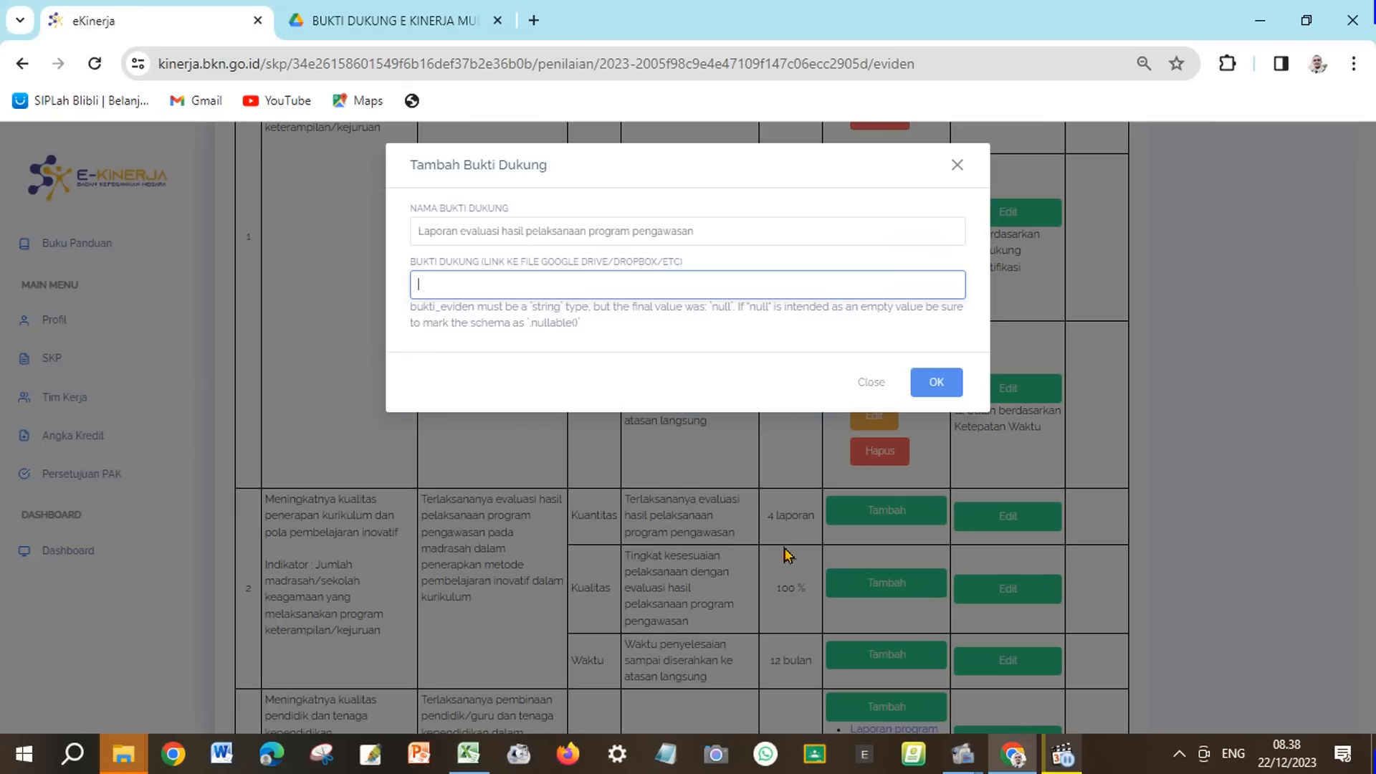
{"action": "right_click", "coordinate": [424, 282]}
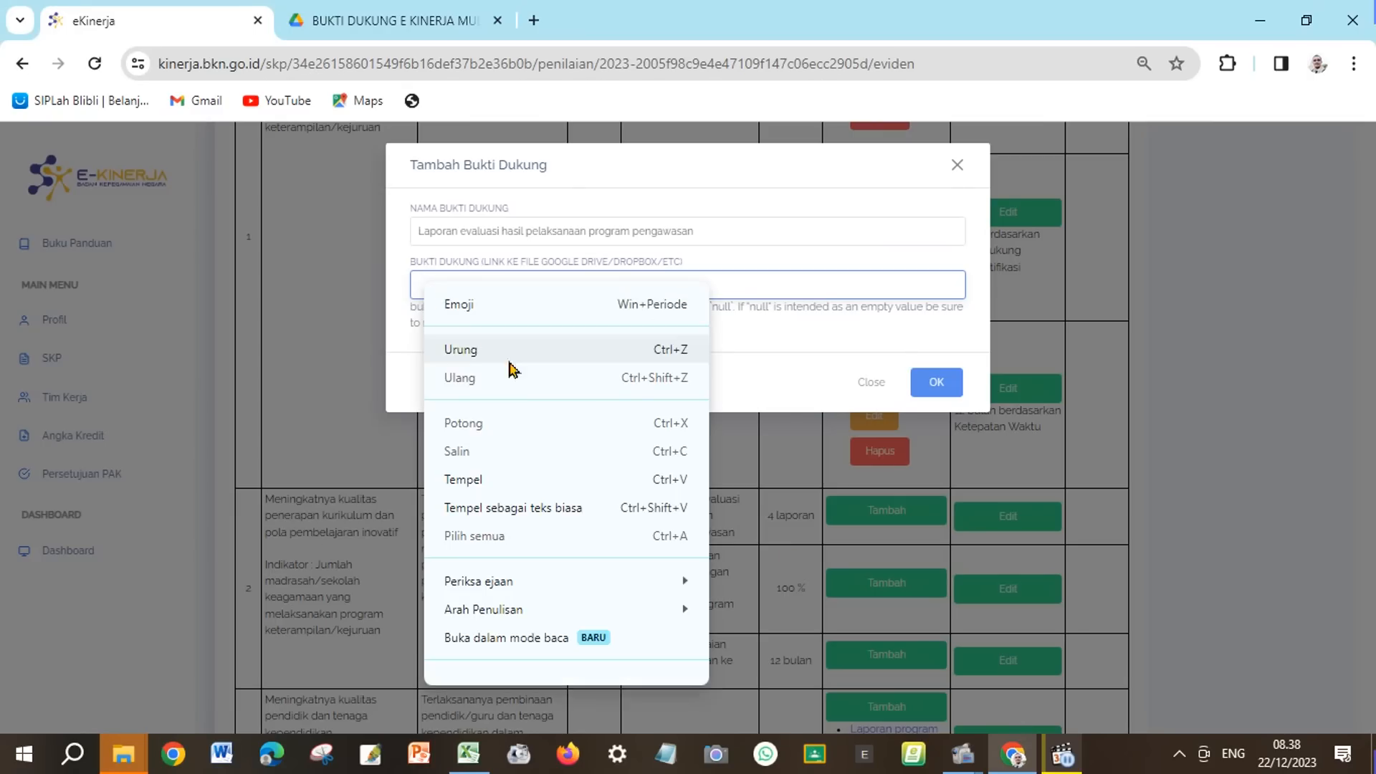
{"action": "left_click", "coordinate": [513, 480]}
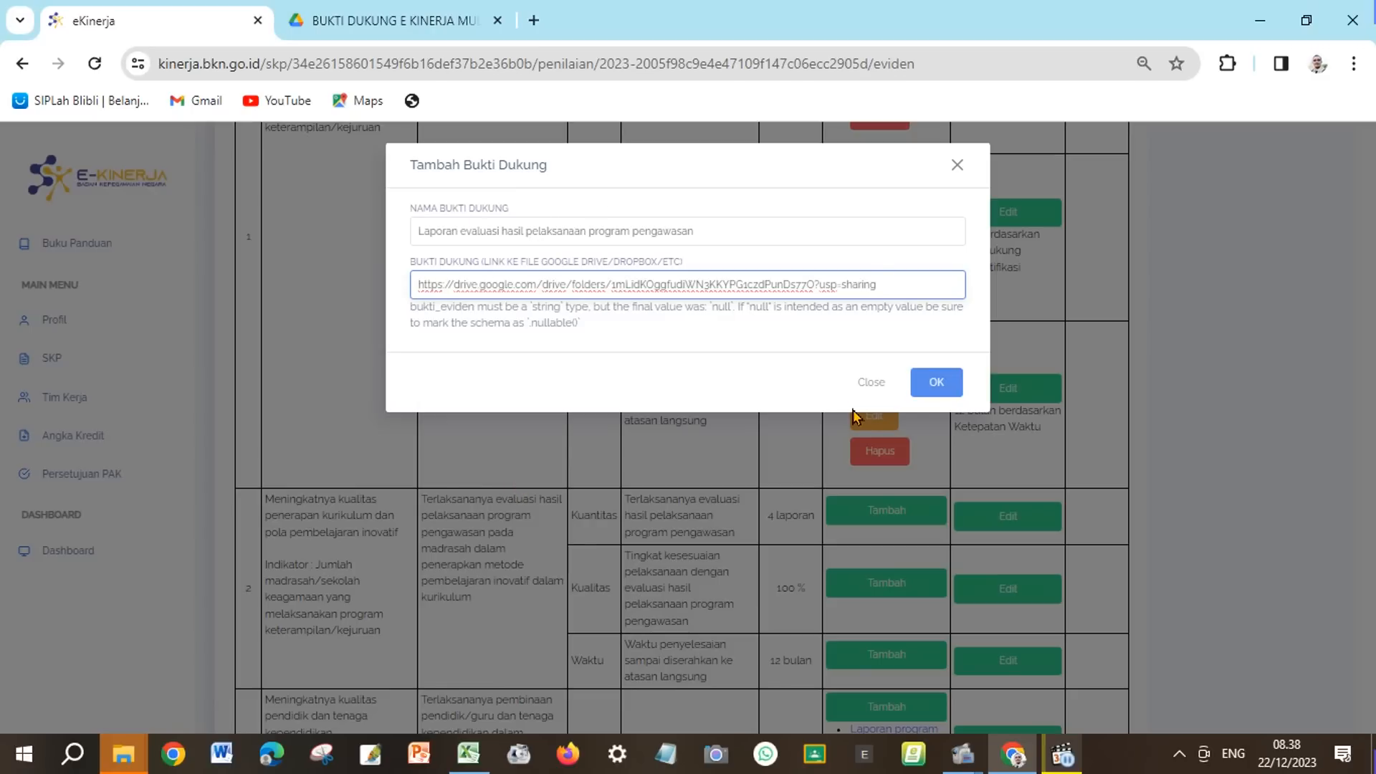
{"action": "left_click", "coordinate": [931, 388]}
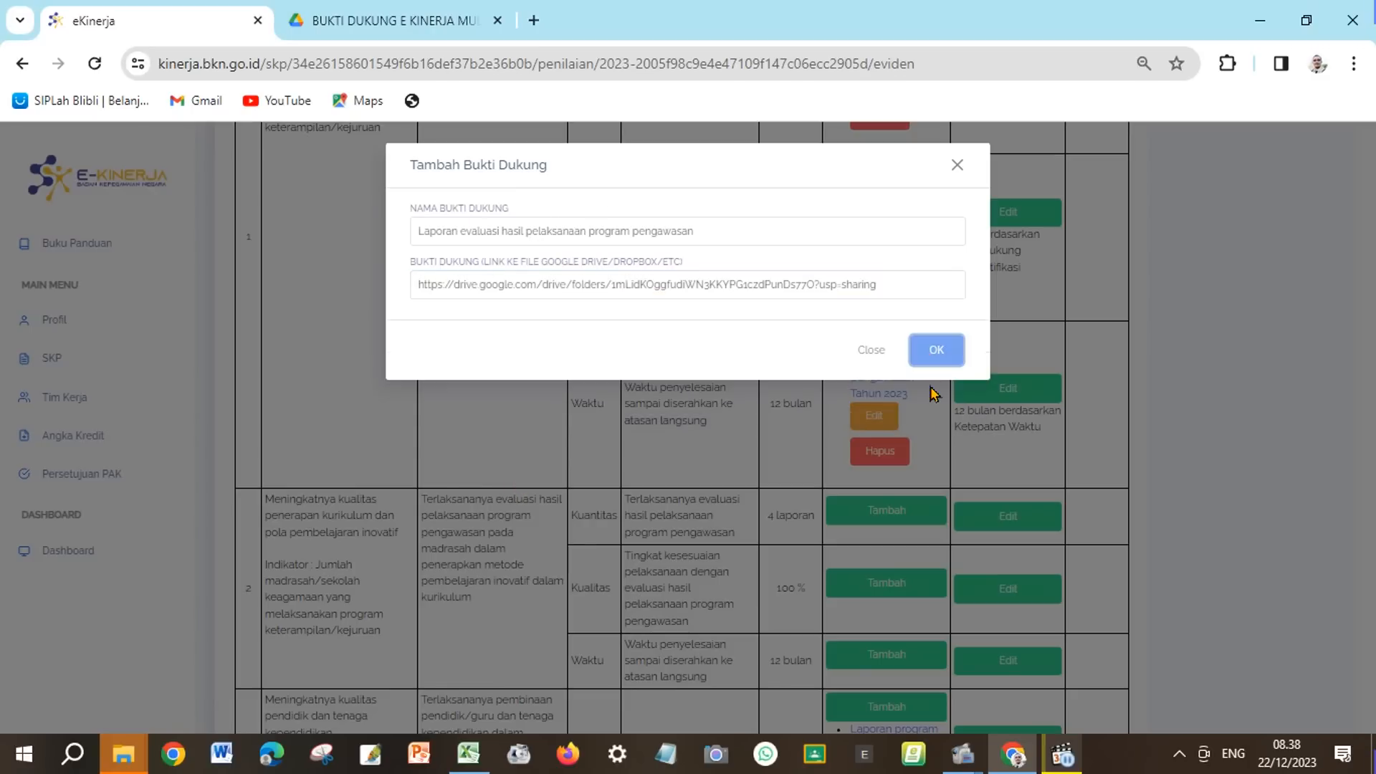
{"action": "left_click", "coordinate": [934, 356]}
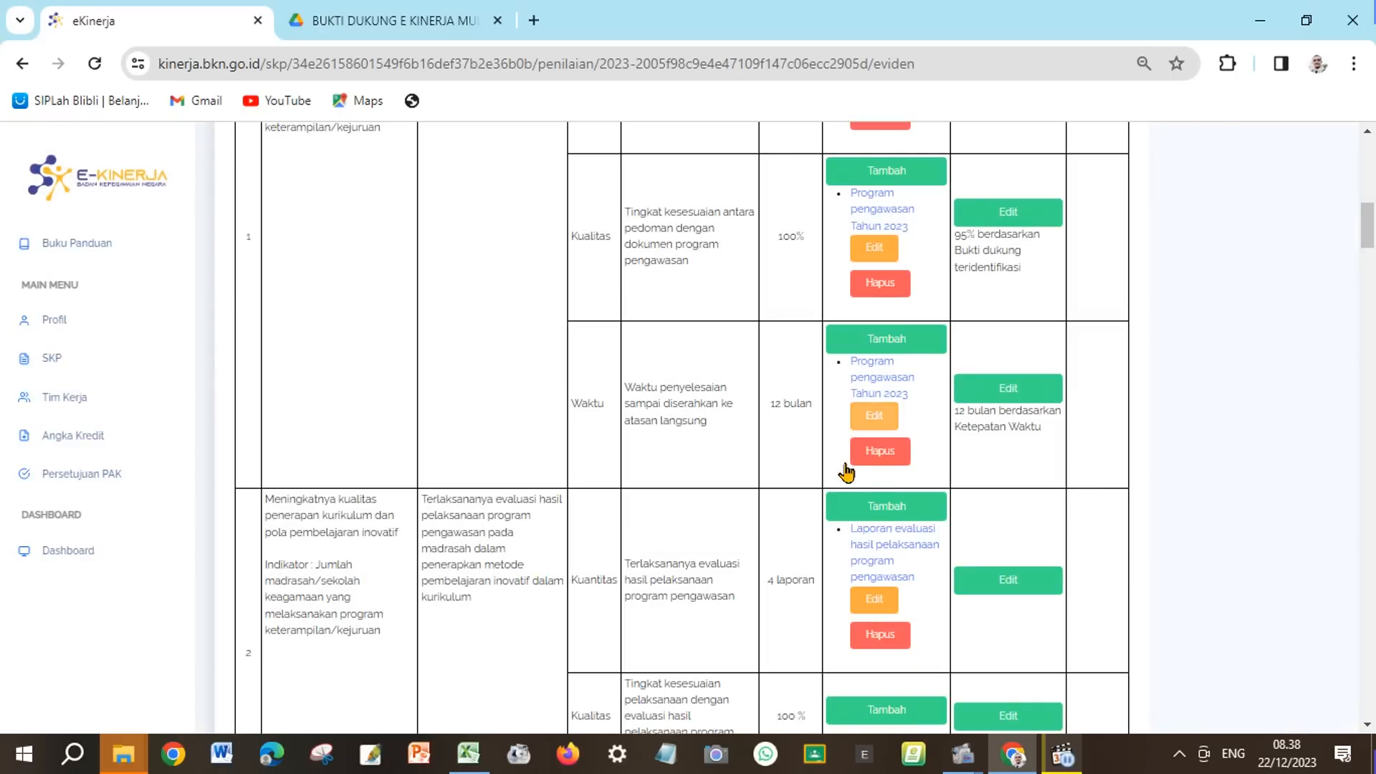
Step: Open the realisation of plan 2's Kuantitas aspect for editing and fill Realisasi with "4 laporan" copied from Excel cell M9
{"action": "scroll", "coordinate": [932, 494], "scroll_direction": "down", "scroll_amount": 1}
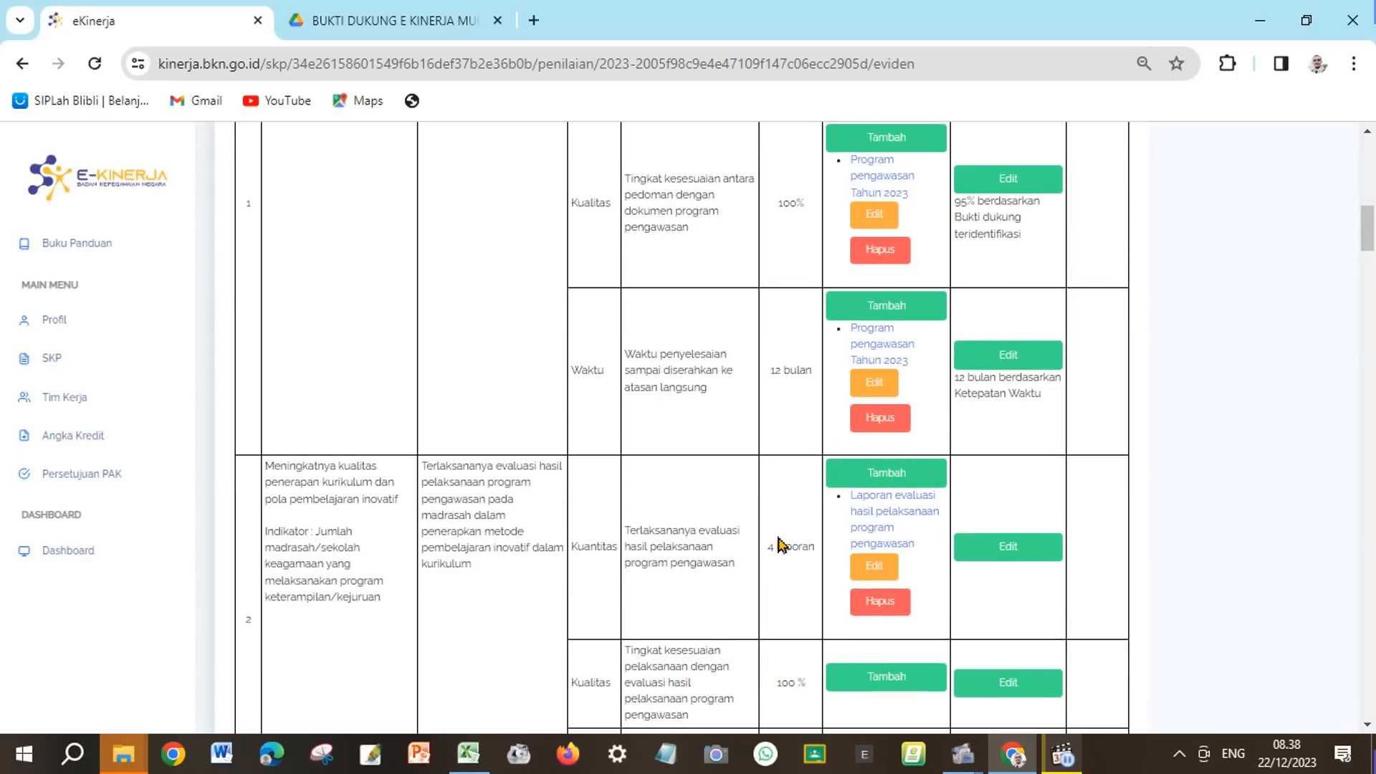
{"action": "scroll", "coordinate": [857, 547], "scroll_direction": "down", "scroll_amount": 1}
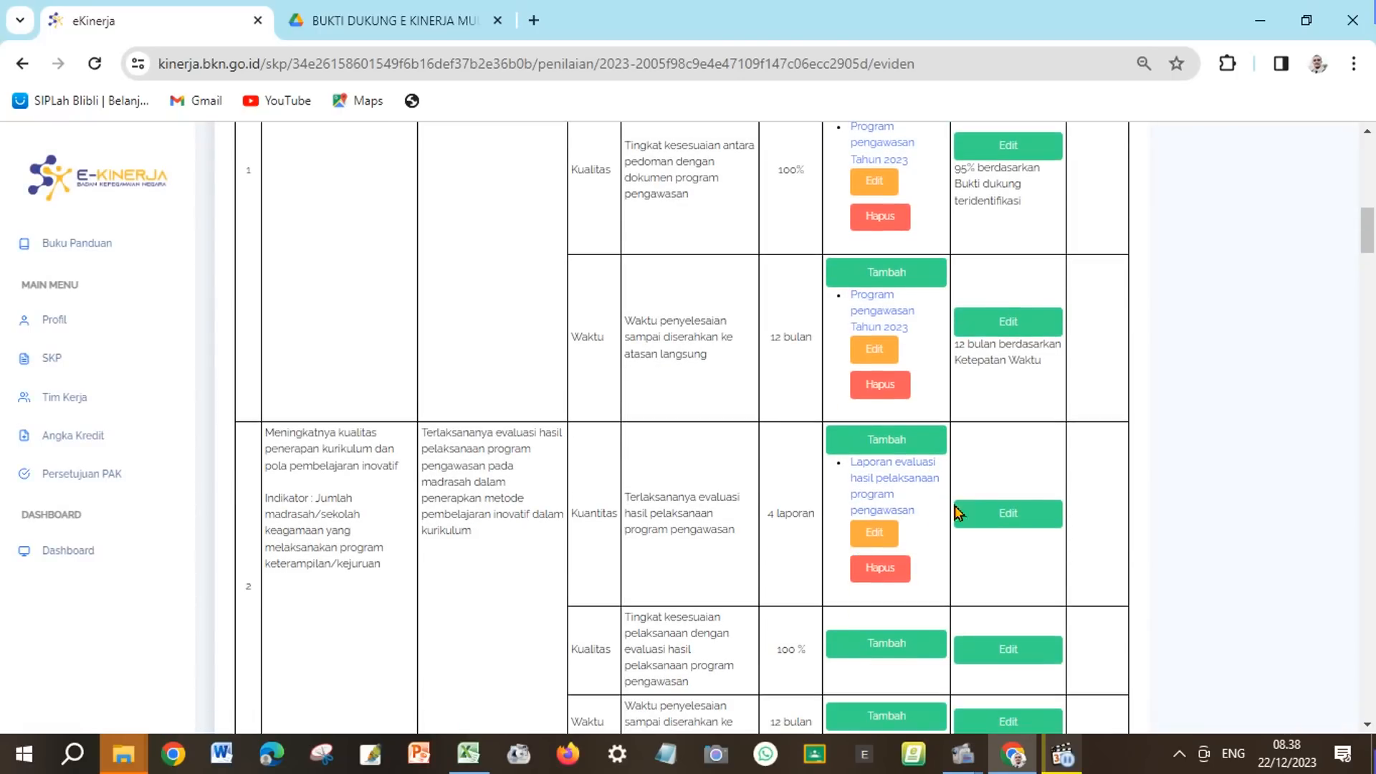
{"action": "scroll", "coordinate": [1000, 520], "scroll_direction": "up", "scroll_amount": 5}
{"action": "scroll", "coordinate": [1001, 412], "scroll_direction": "down", "scroll_amount": 5}
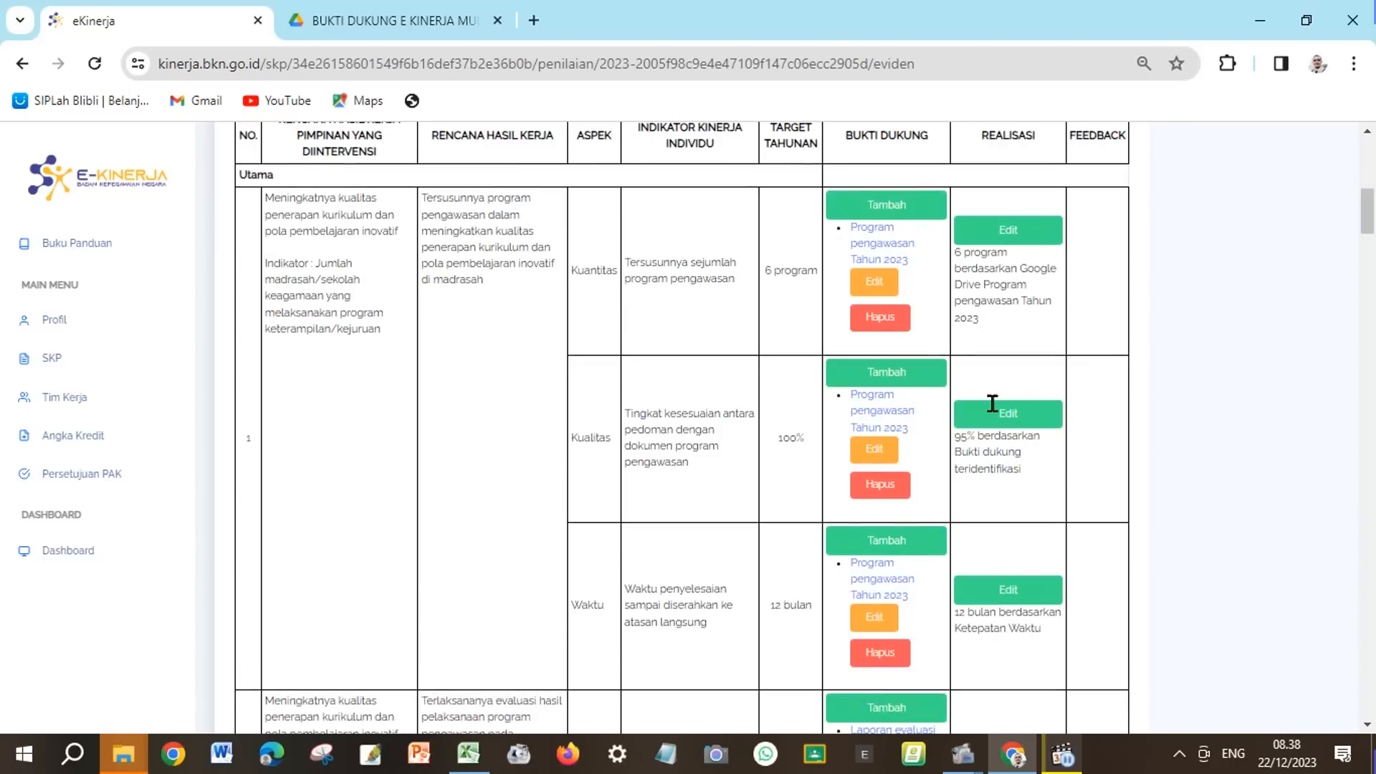
{"action": "scroll", "coordinate": [1030, 442], "scroll_direction": "down", "scroll_amount": 1}
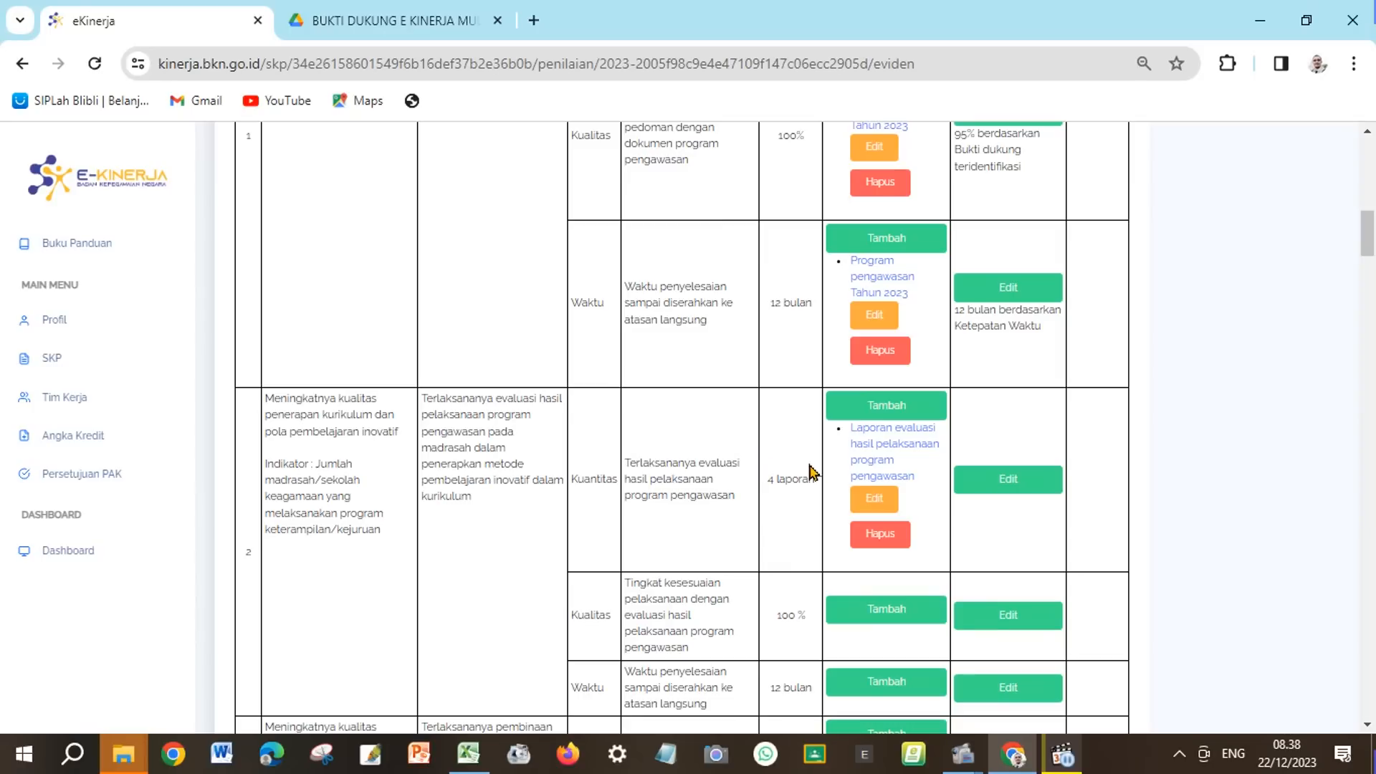
{"action": "left_click", "coordinate": [984, 491]}
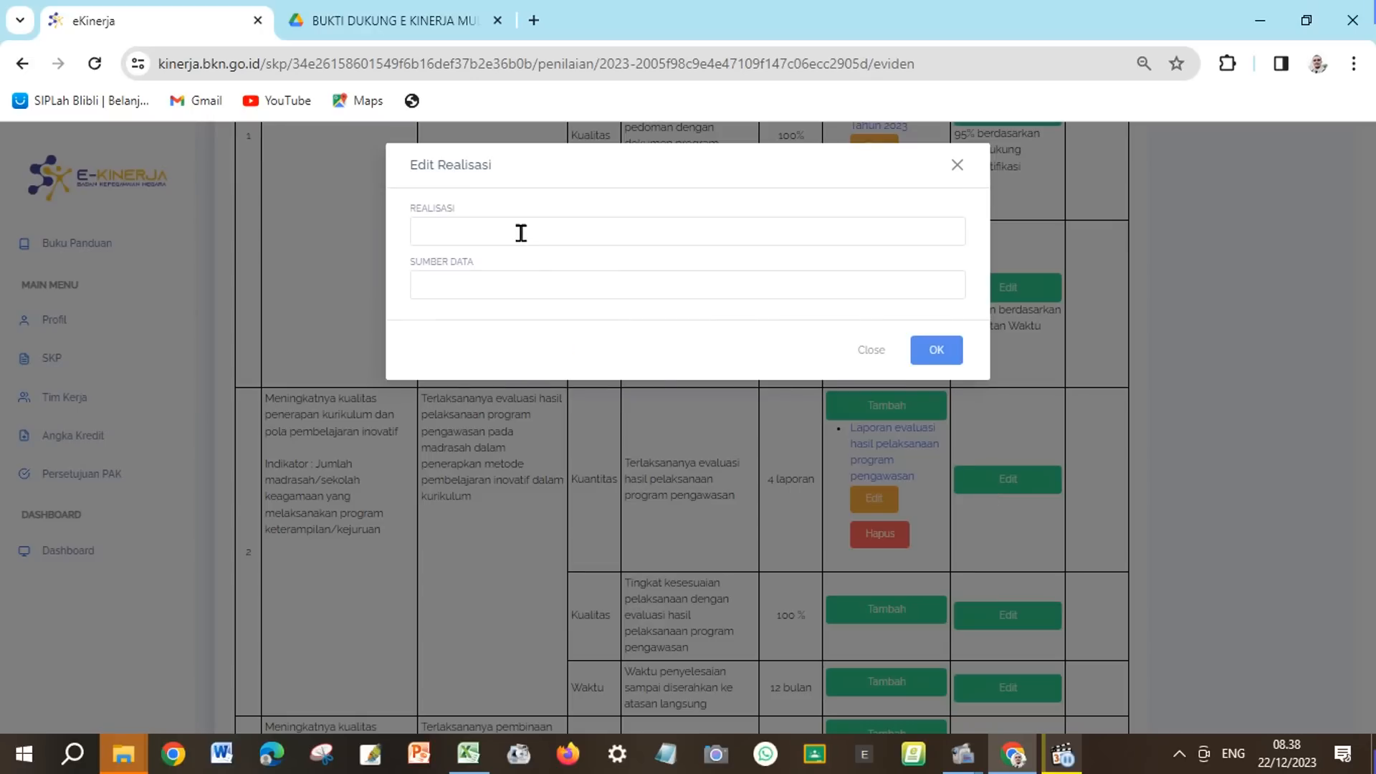
{"action": "left_click", "coordinate": [521, 233]}
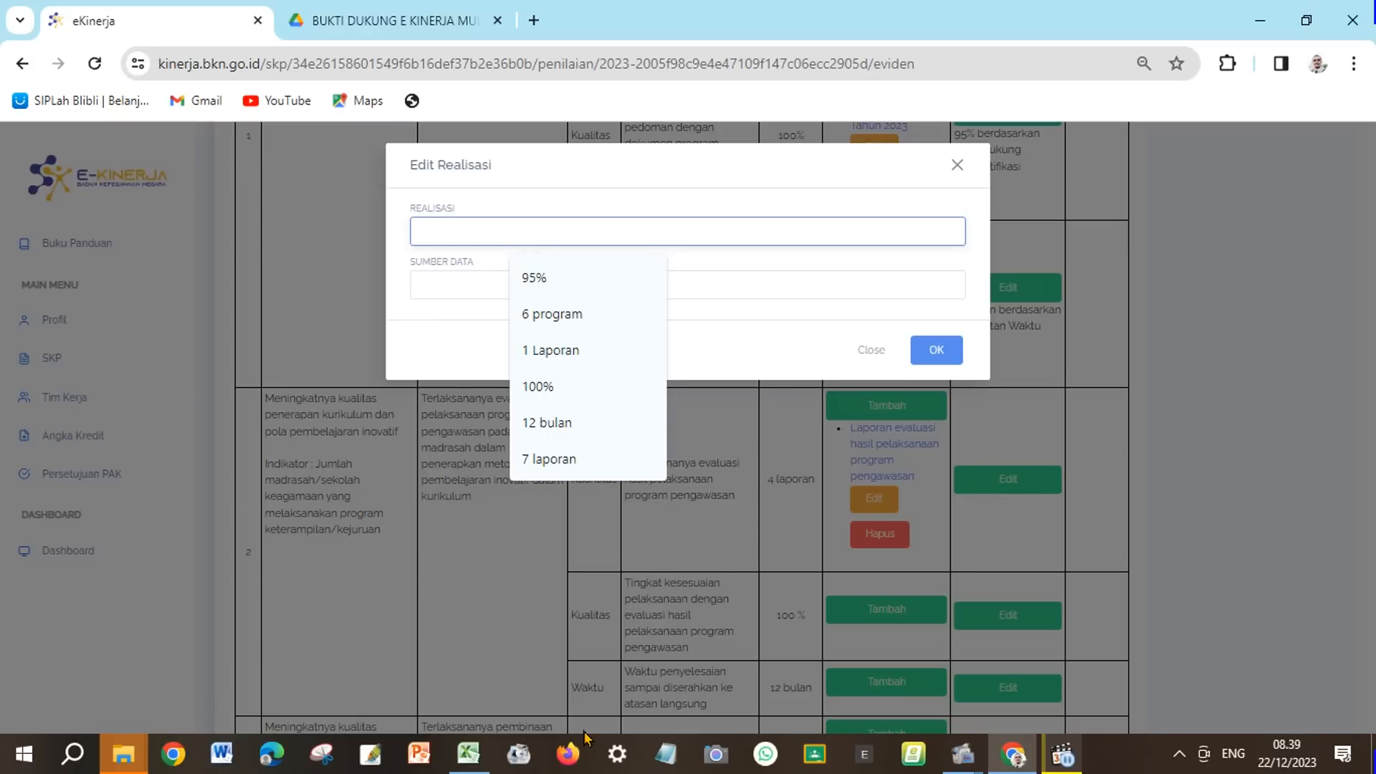
{"action": "left_click", "coordinate": [468, 753]}
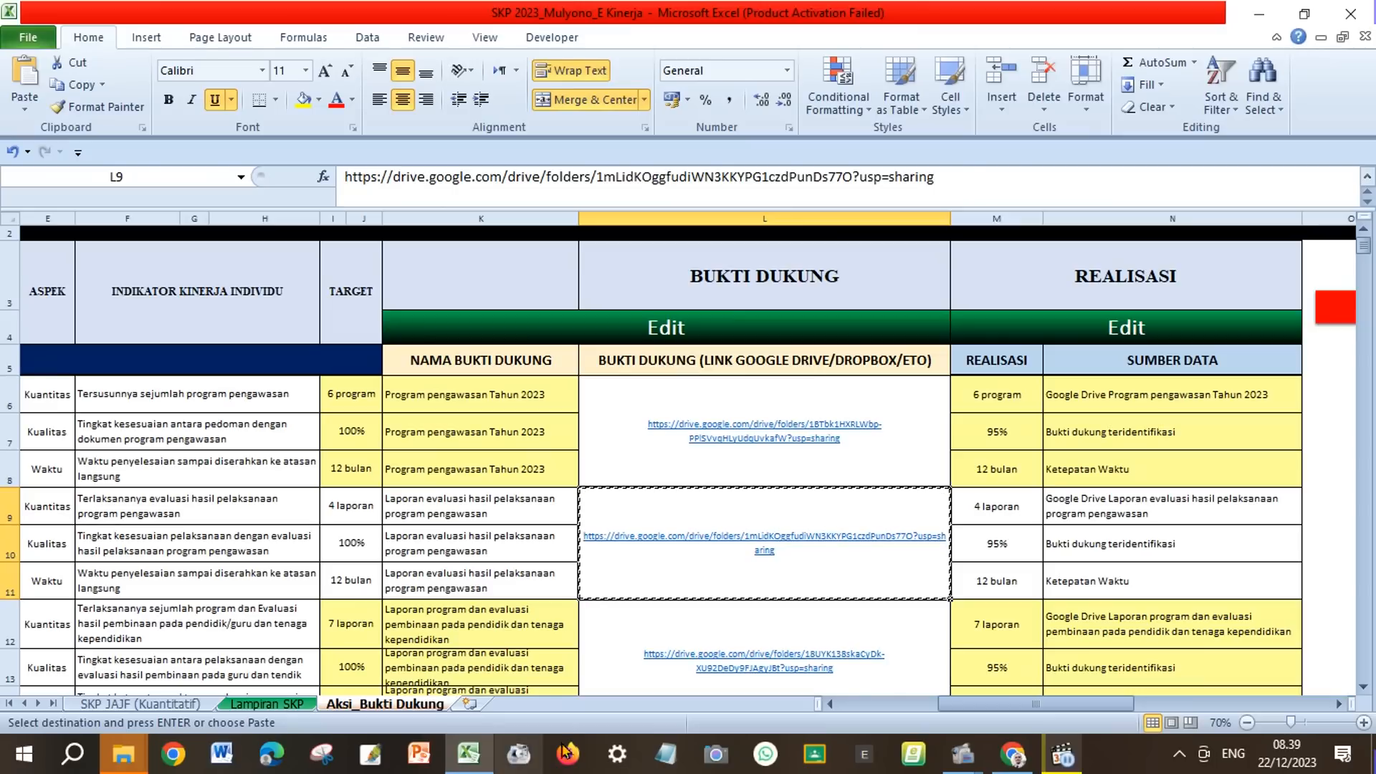
{"action": "left_click", "coordinate": [977, 515]}
{"action": "left_click", "coordinate": [67, 86]}
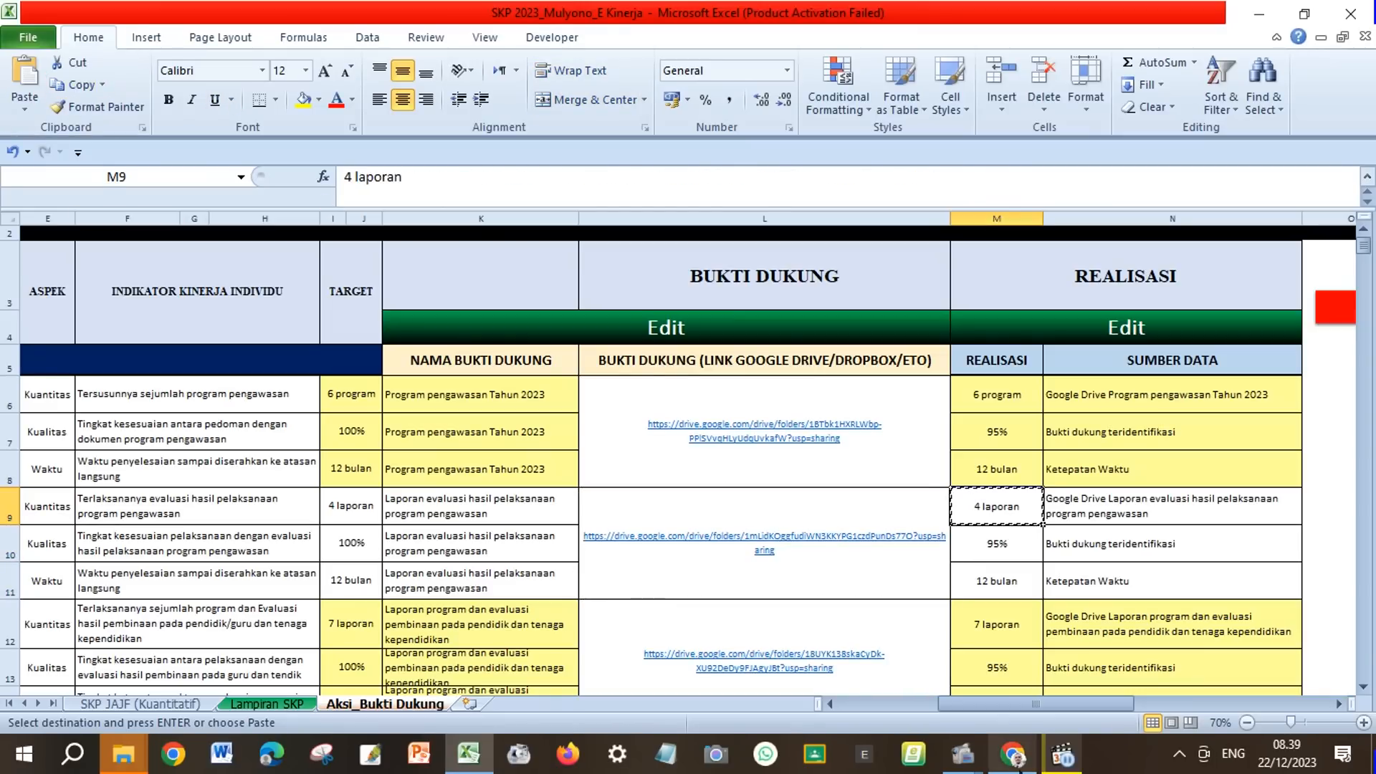
{"action": "left_click", "coordinate": [1013, 753]}
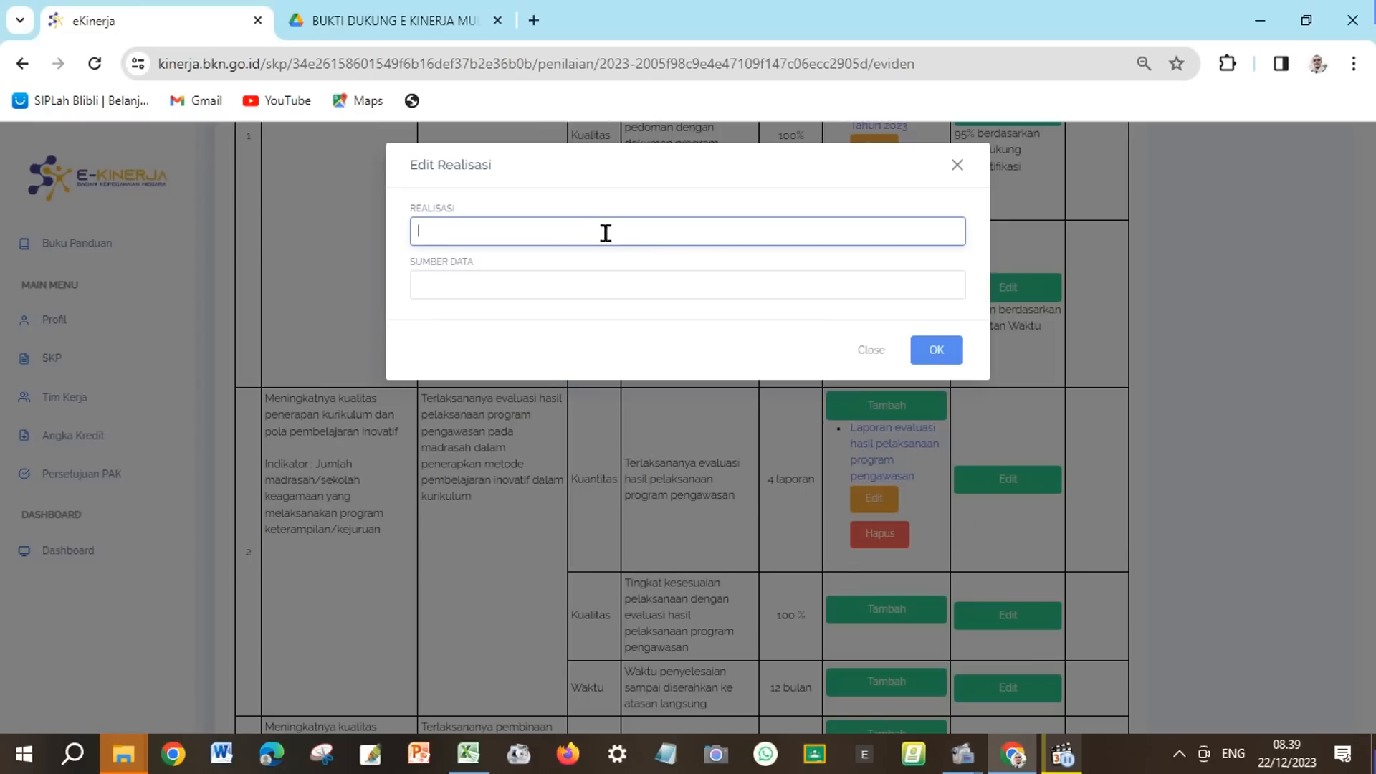
{"action": "right_click", "coordinate": [557, 228]}
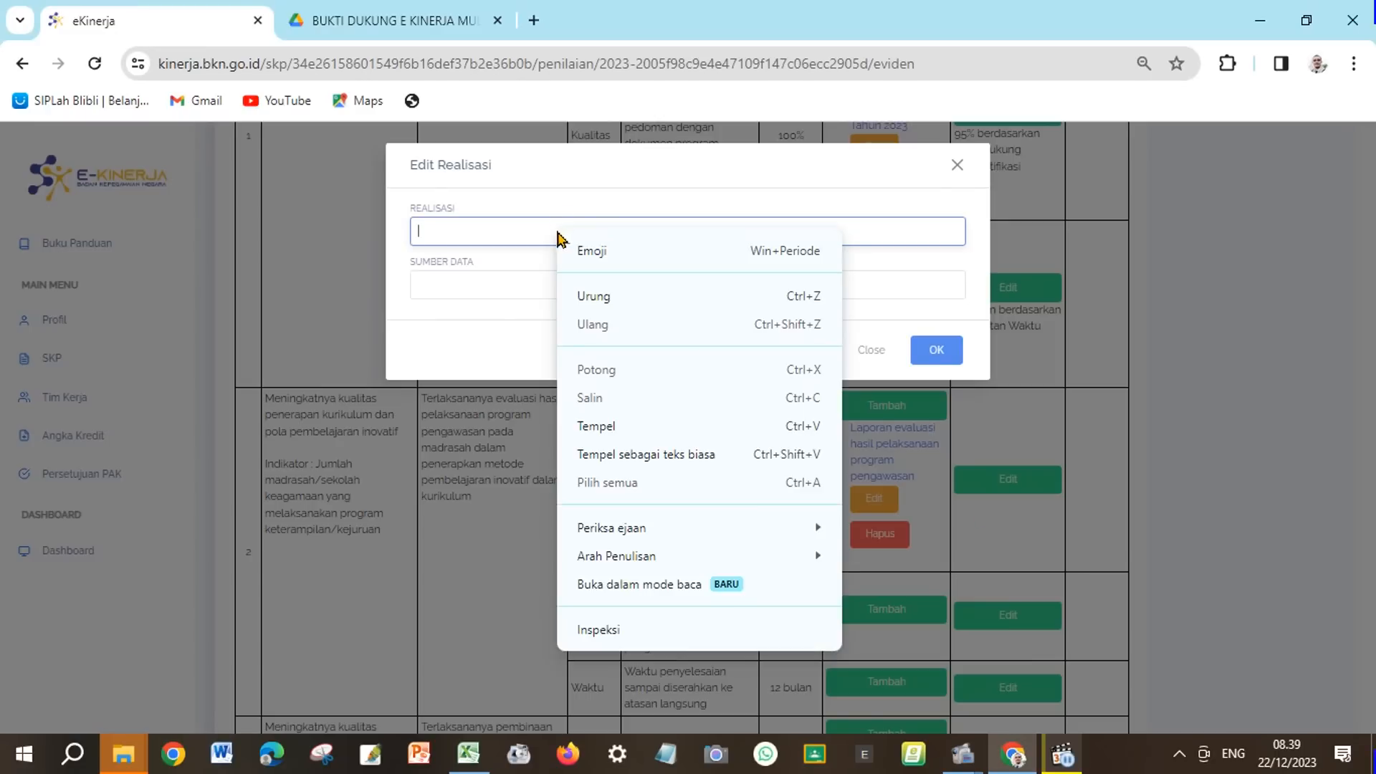
{"action": "left_click", "coordinate": [640, 427]}
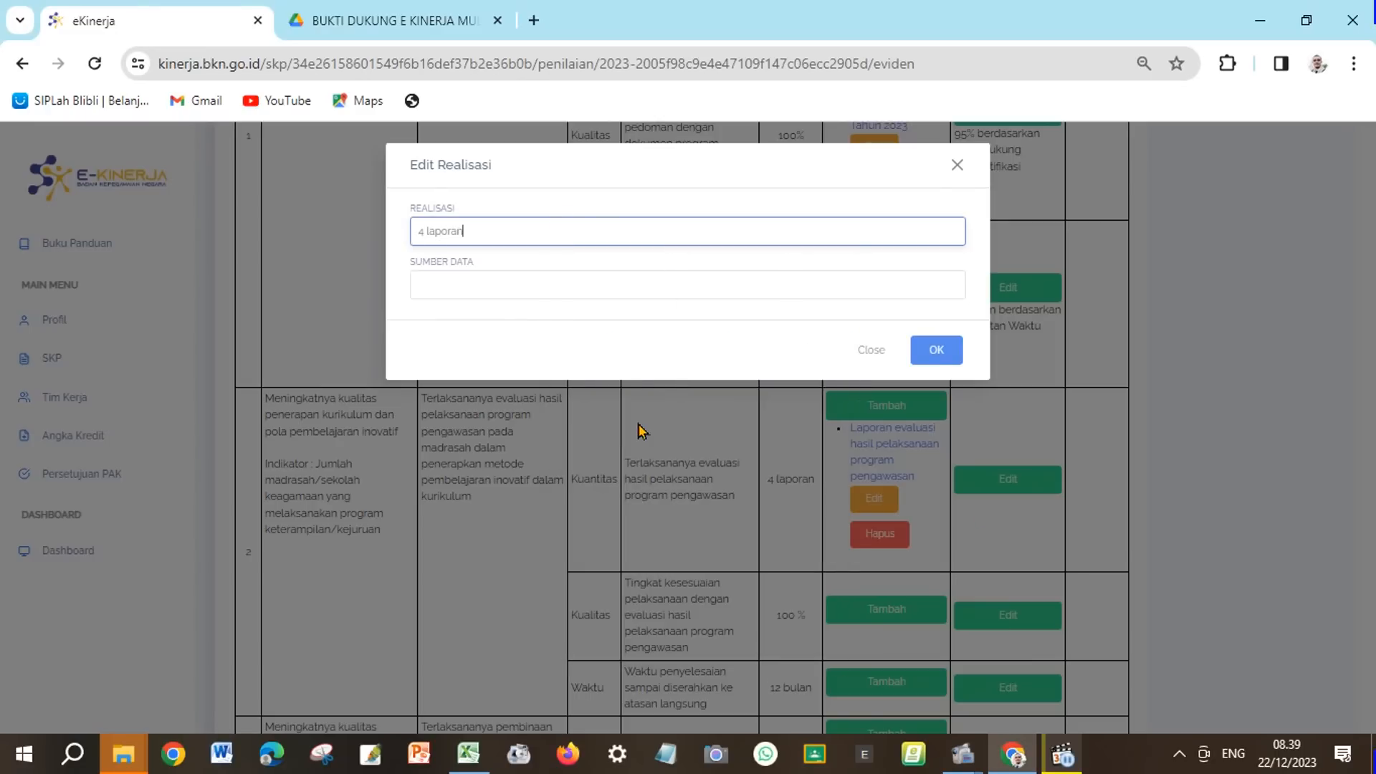
Step: Fill Sumber Data with "Google Drive Laporan evaluasi hasil pelaksanaan program pengawasan" copied from Excel cell N9, and save the plan 2 Kuantitas realisation in e-Kinerja
{"action": "left_click", "coordinate": [543, 282]}
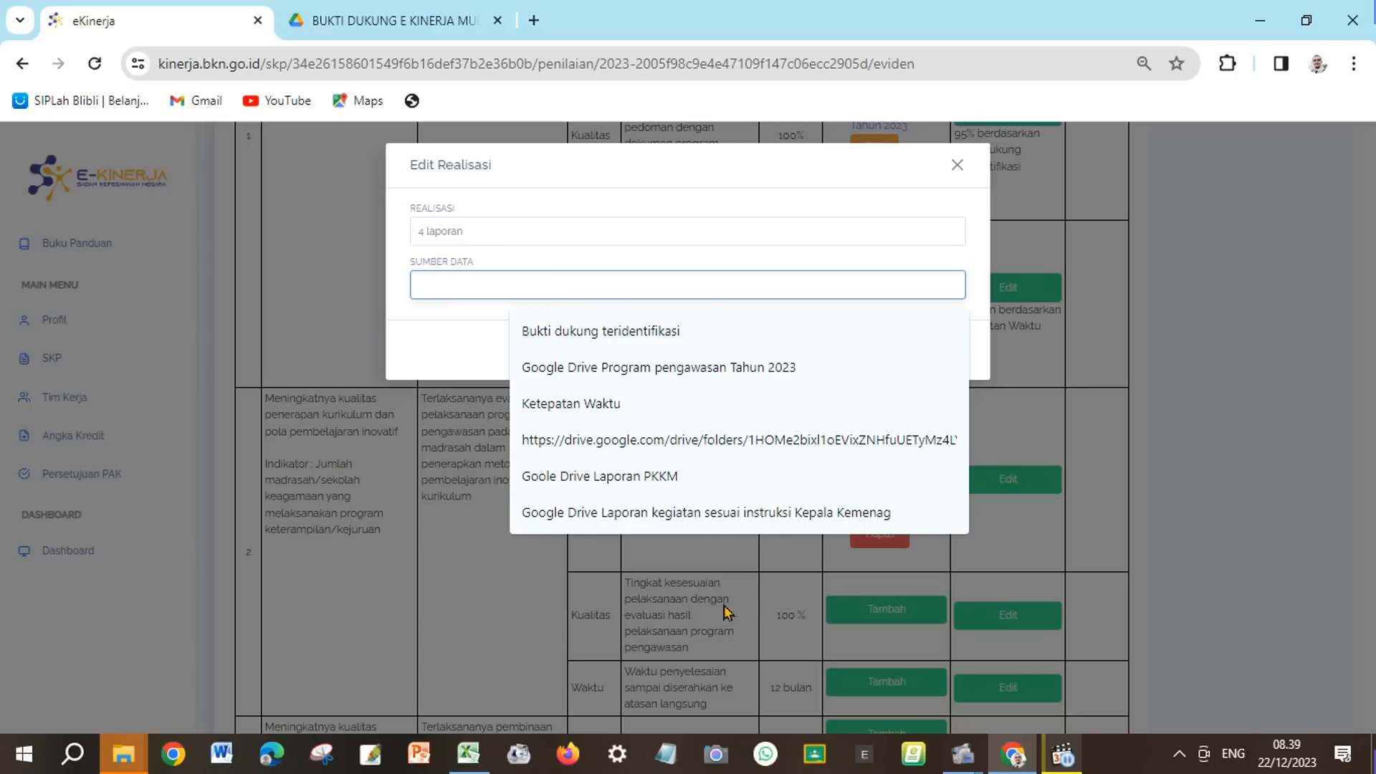
{"action": "left_click", "coordinate": [476, 753]}
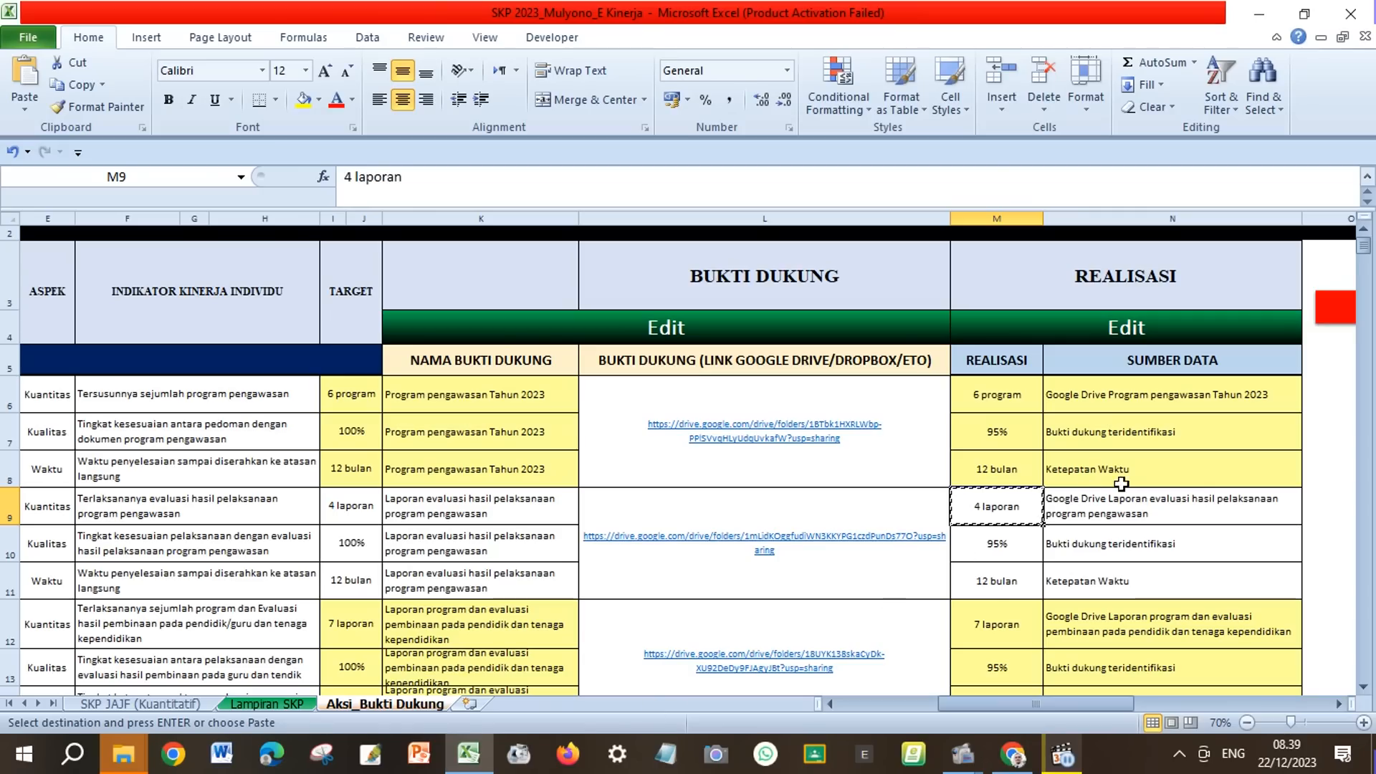
{"action": "left_click", "coordinate": [1102, 507]}
{"action": "left_click", "coordinate": [77, 84]}
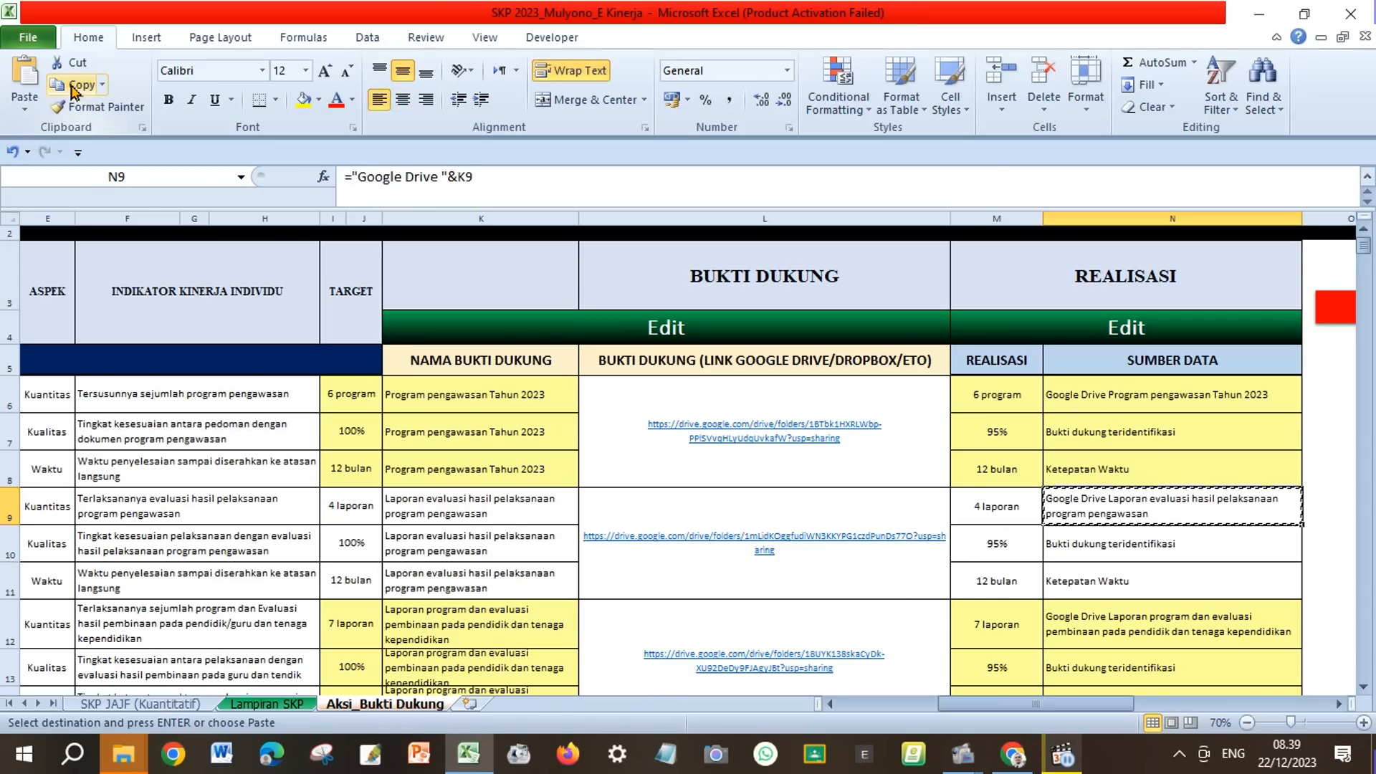
{"action": "left_click", "coordinate": [1013, 754]}
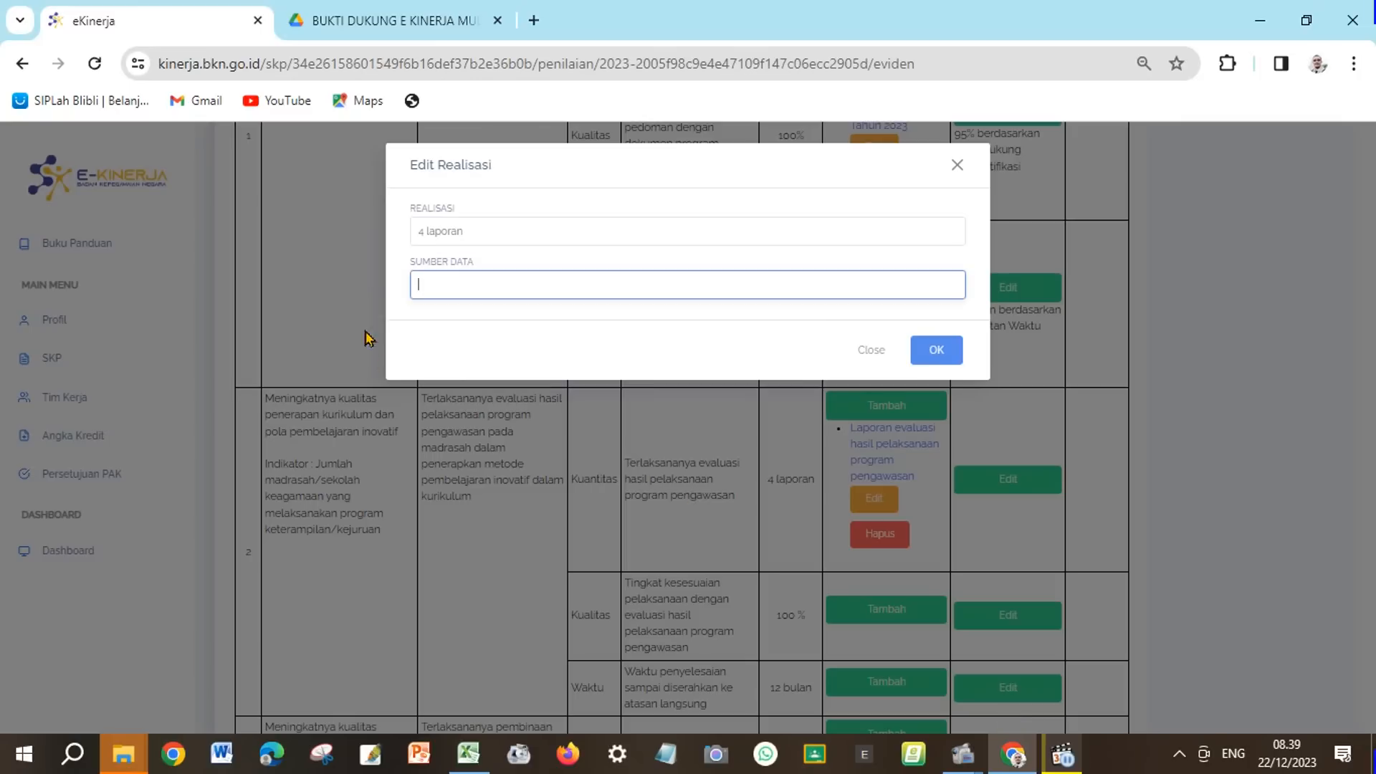
{"action": "right_click", "coordinate": [441, 283]}
{"action": "left_click", "coordinate": [513, 476]}
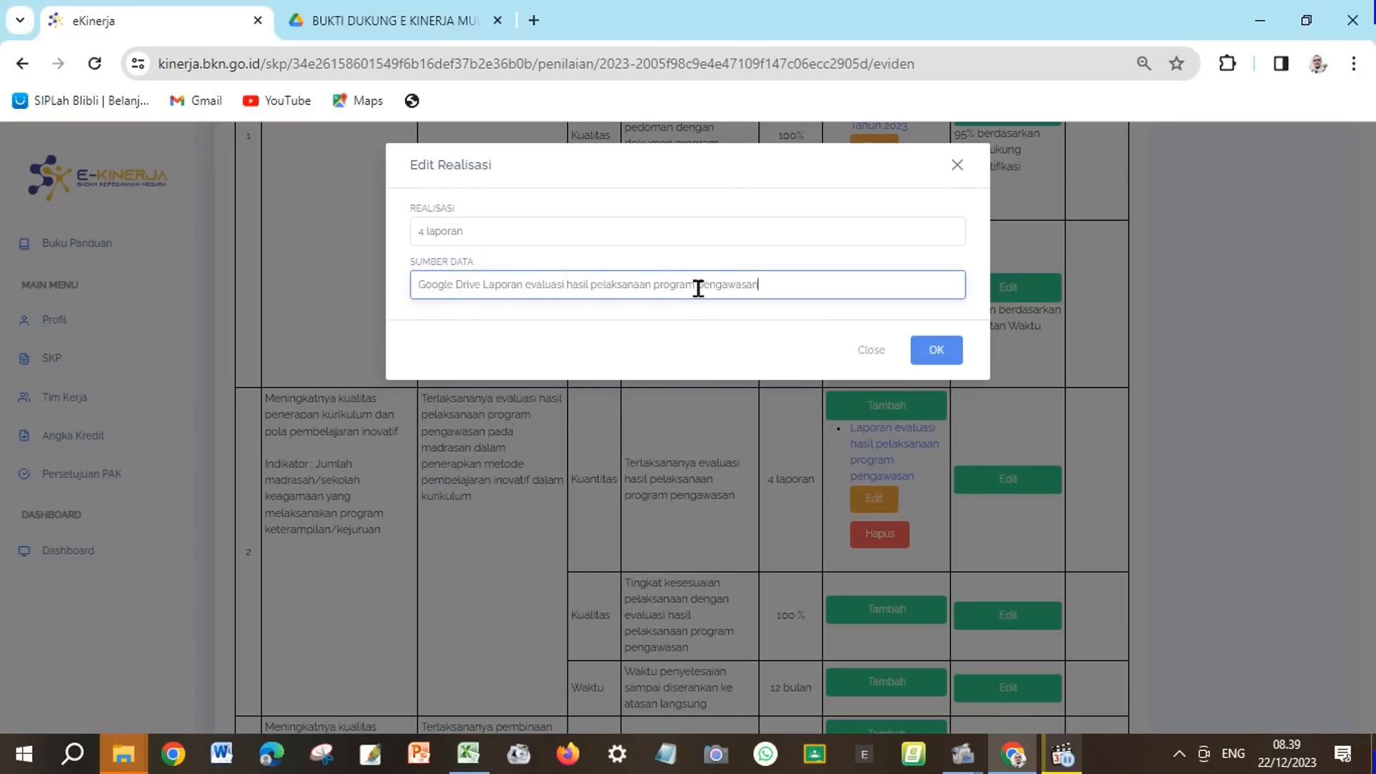
{"action": "left_click", "coordinate": [946, 357]}
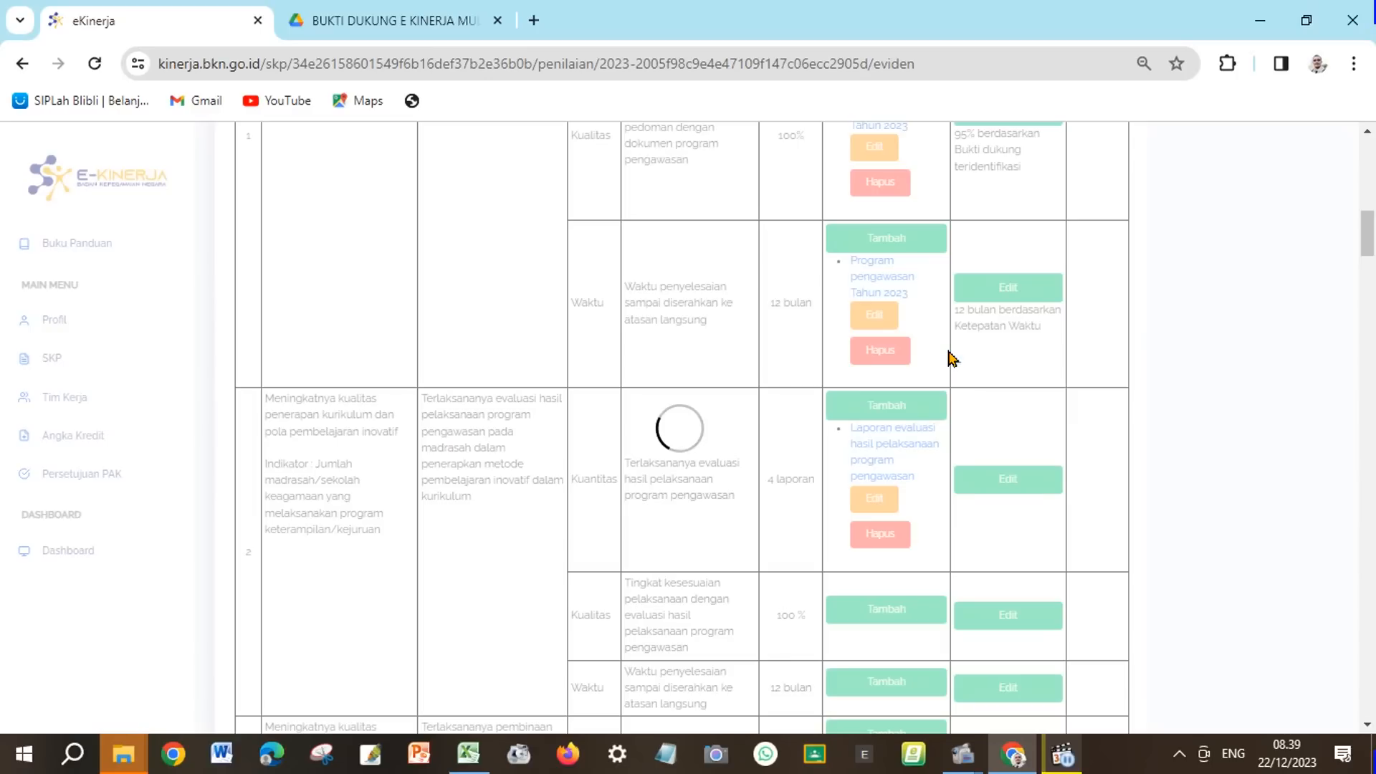
Step: Copy "Laporan evaluasi hasil pelaksanaan program pengawasan" from Excel cell K10 into the name of a new e-Kinerja evidence entry for plan 2's Kualitas aspect
{"action": "scroll", "coordinate": [965, 460], "scroll_direction": "down", "scroll_amount": 1}
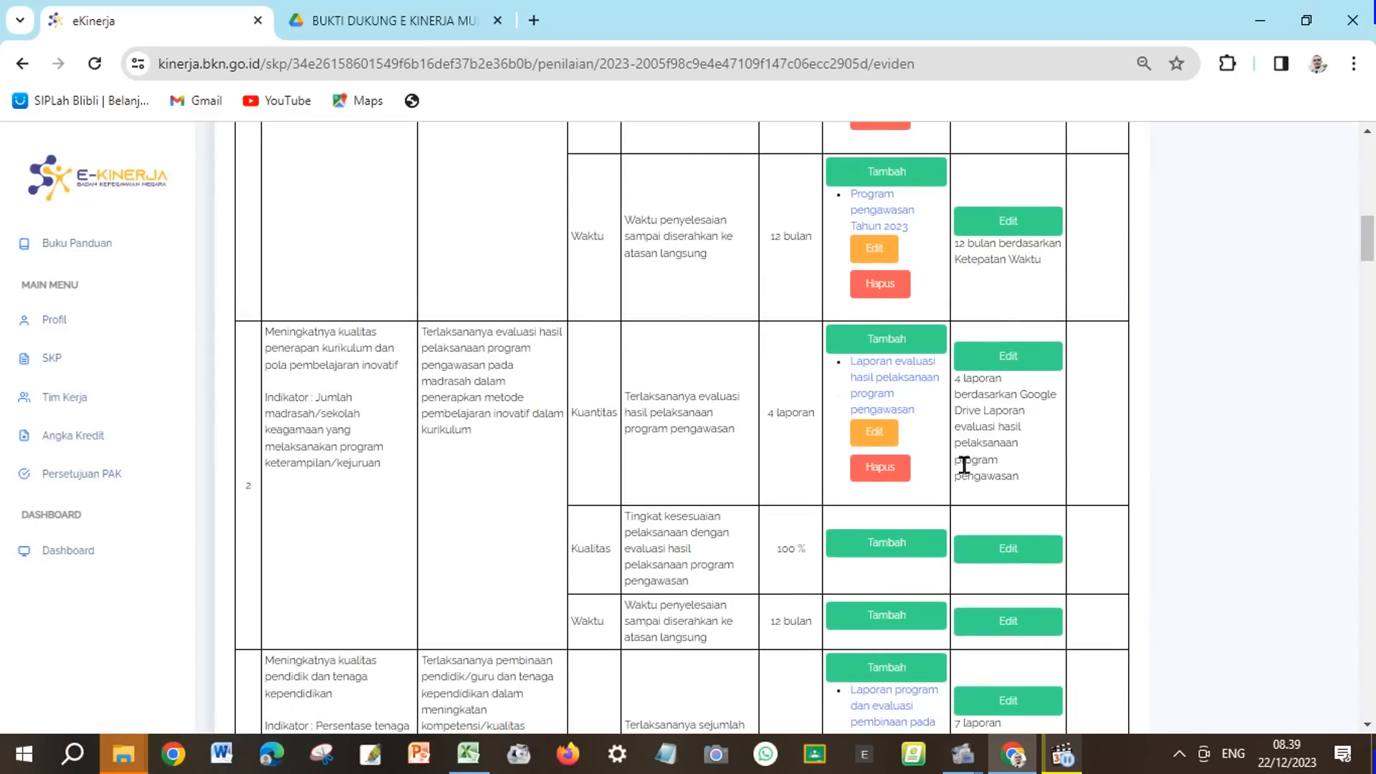
{"action": "scroll", "coordinate": [1012, 464], "scroll_direction": "down", "scroll_amount": 1}
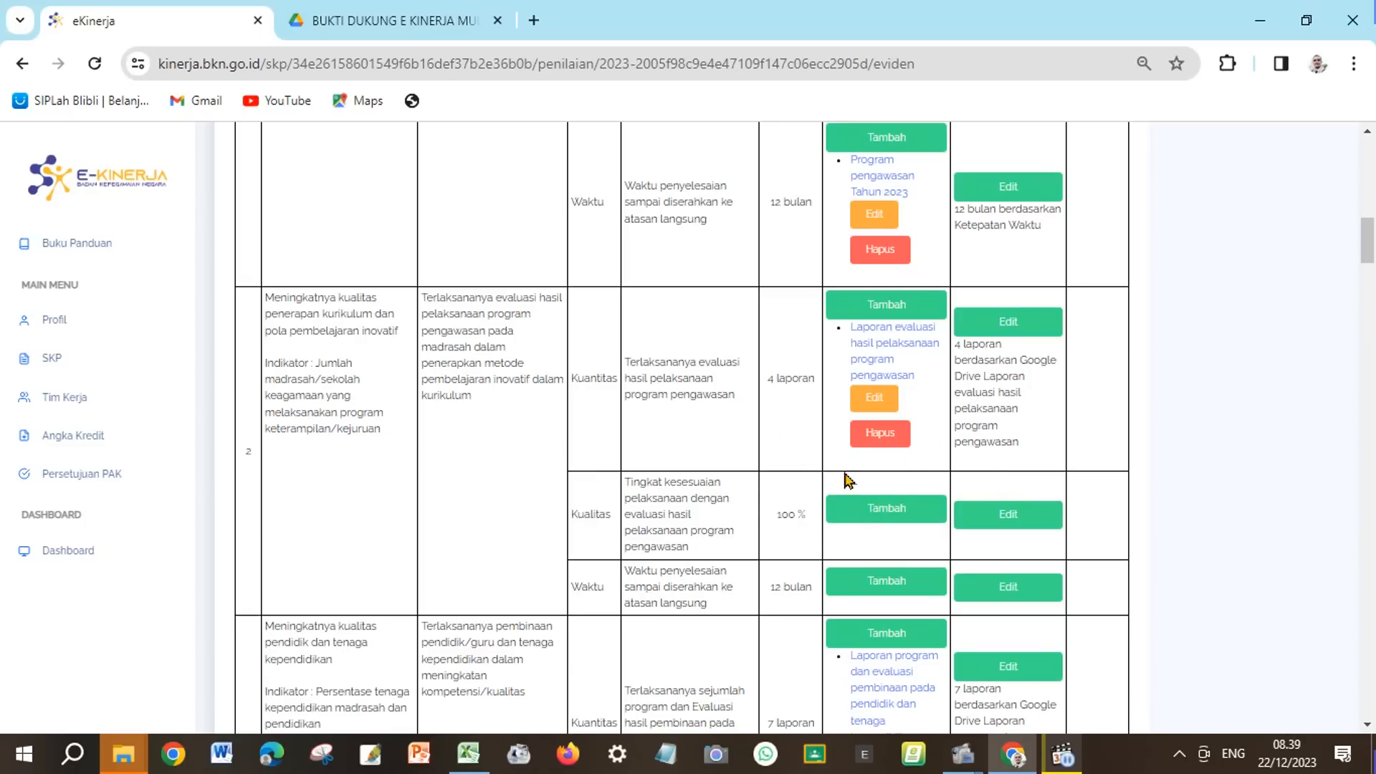
{"action": "left_click", "coordinate": [878, 511]}
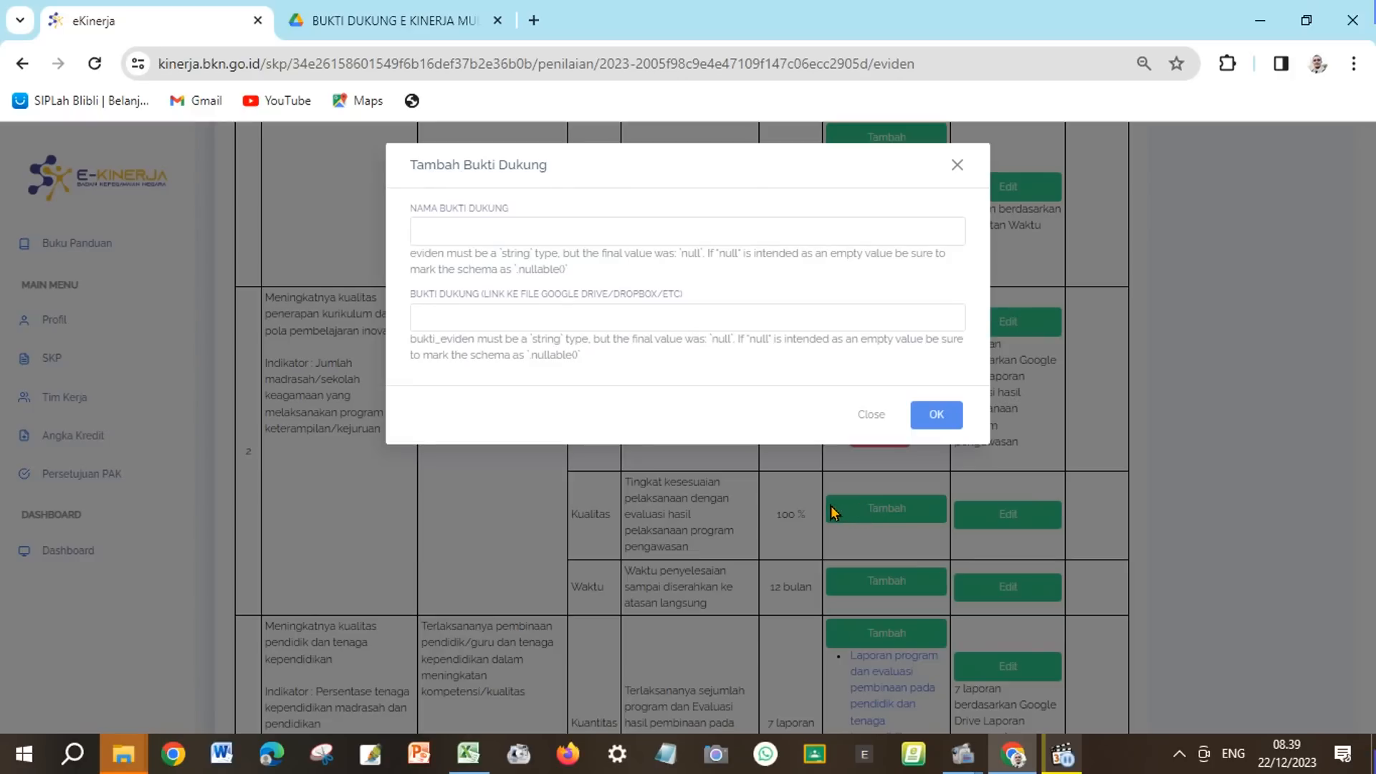
{"action": "left_click", "coordinate": [468, 753]}
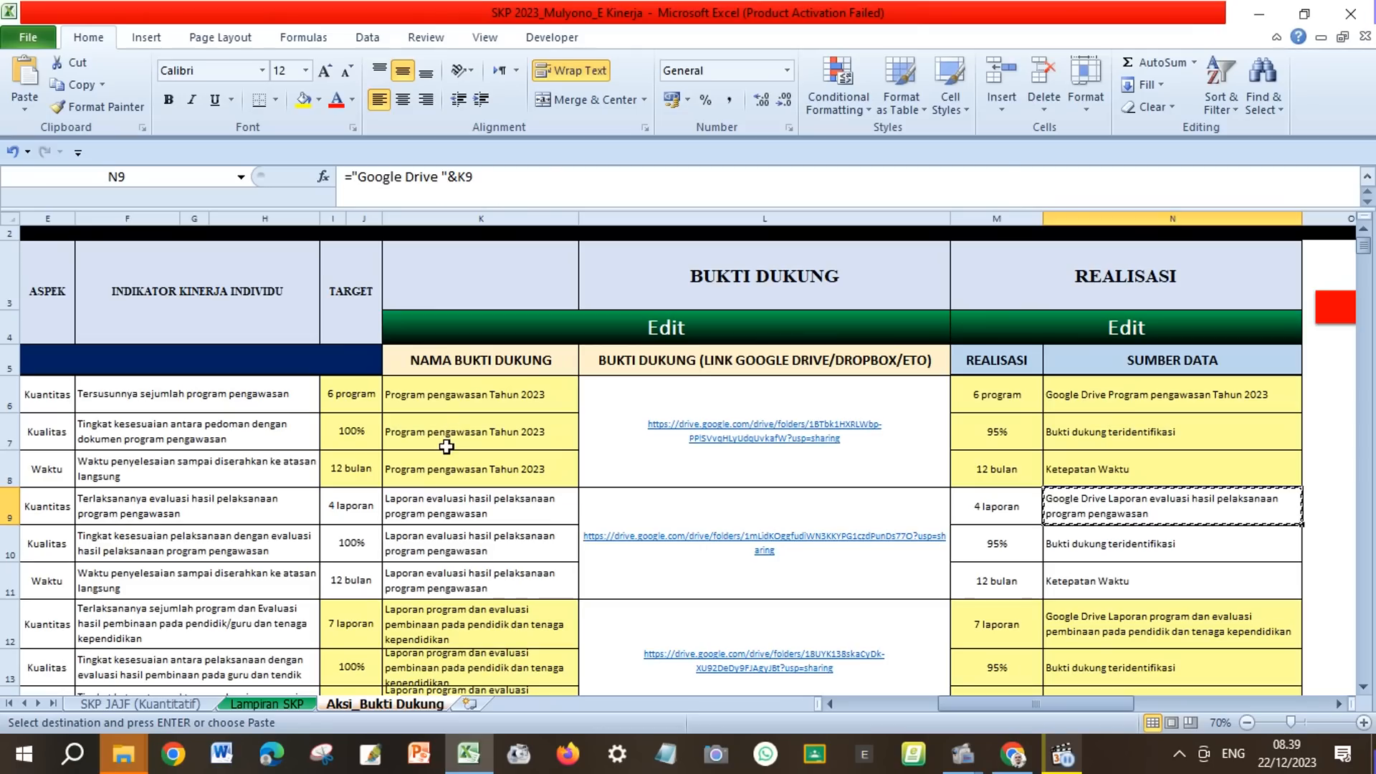
{"action": "left_click", "coordinate": [444, 436]}
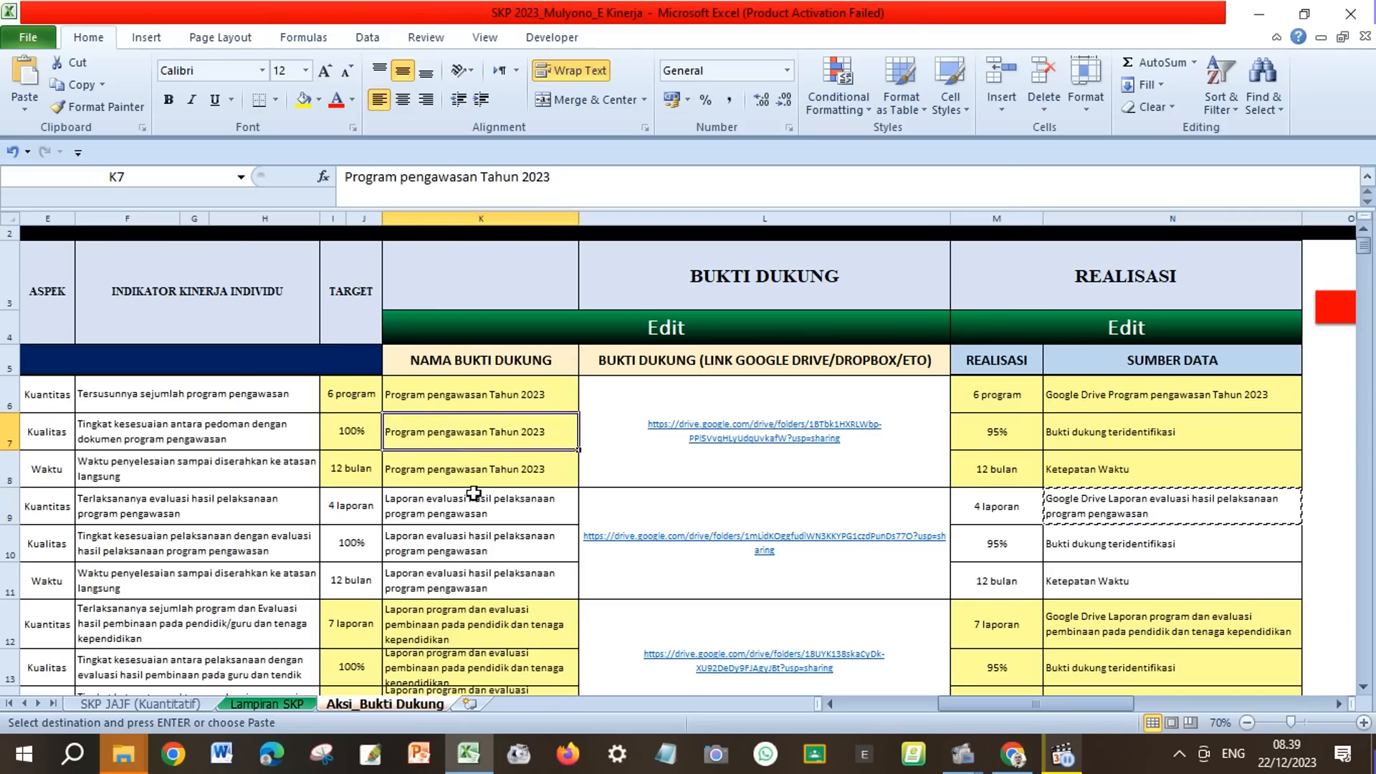
{"action": "scroll", "coordinate": [491, 514], "scroll_direction": "up", "scroll_amount": 1}
{"action": "scroll", "coordinate": [491, 513], "scroll_direction": "down", "scroll_amount": 1}
{"action": "left_click", "coordinate": [444, 468]}
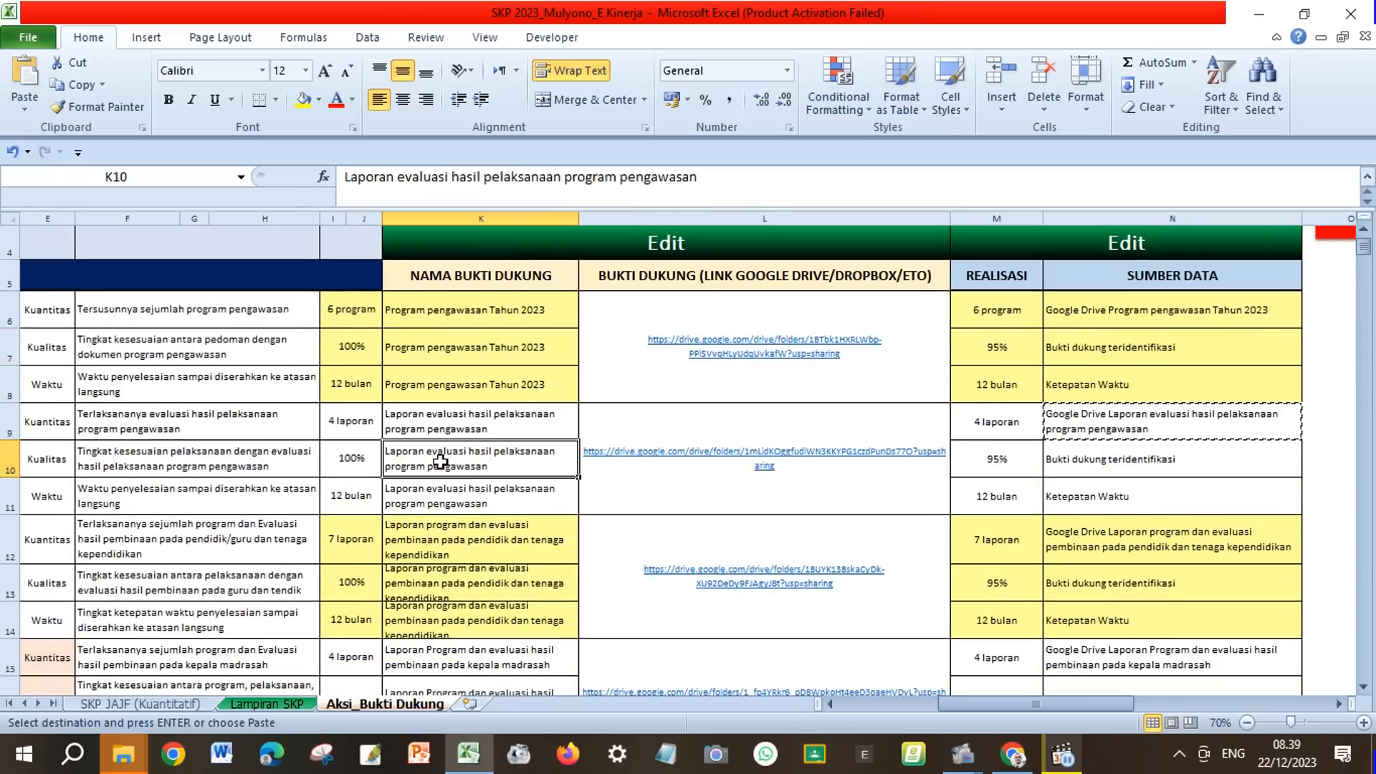
{"action": "left_click", "coordinate": [75, 84]}
{"action": "left_click", "coordinate": [1013, 753]}
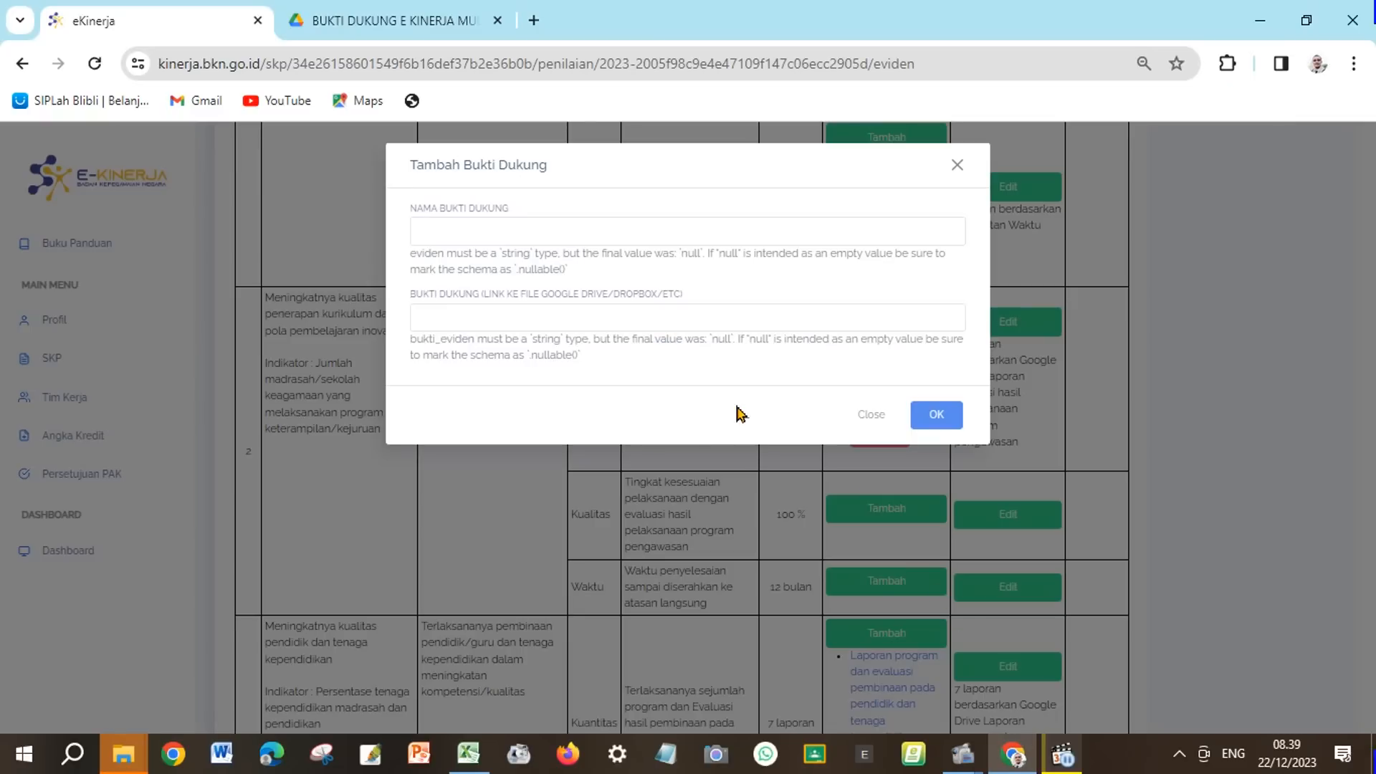
{"action": "right_click", "coordinate": [464, 229]}
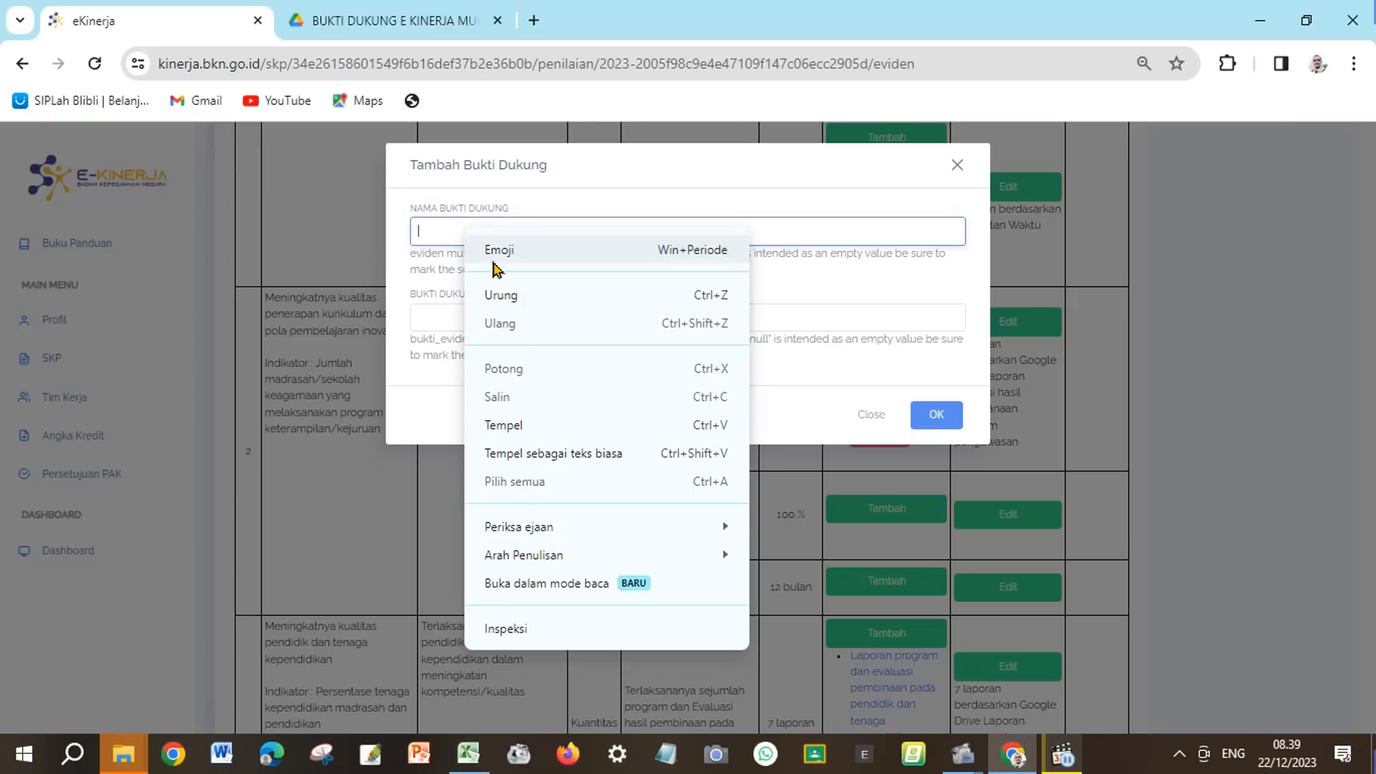
{"action": "left_click", "coordinate": [519, 423]}
Step: Copy the Drive folder link from Excel cell L9 into the link field of the plan 2 Kualitas evidence entry and save it in e-Kinerja
{"action": "left_click", "coordinate": [494, 312]}
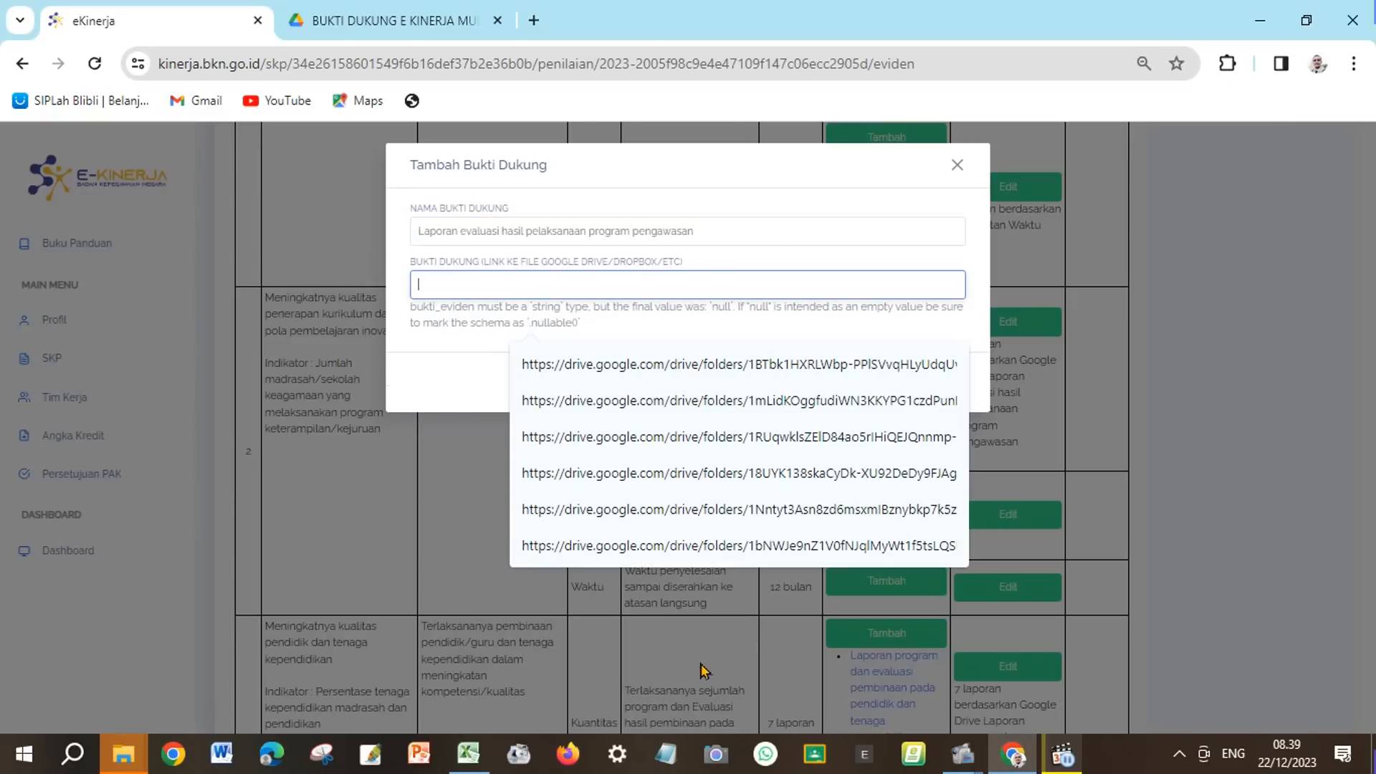
{"action": "left_click", "coordinate": [468, 753]}
{"action": "left_click", "coordinate": [654, 501]}
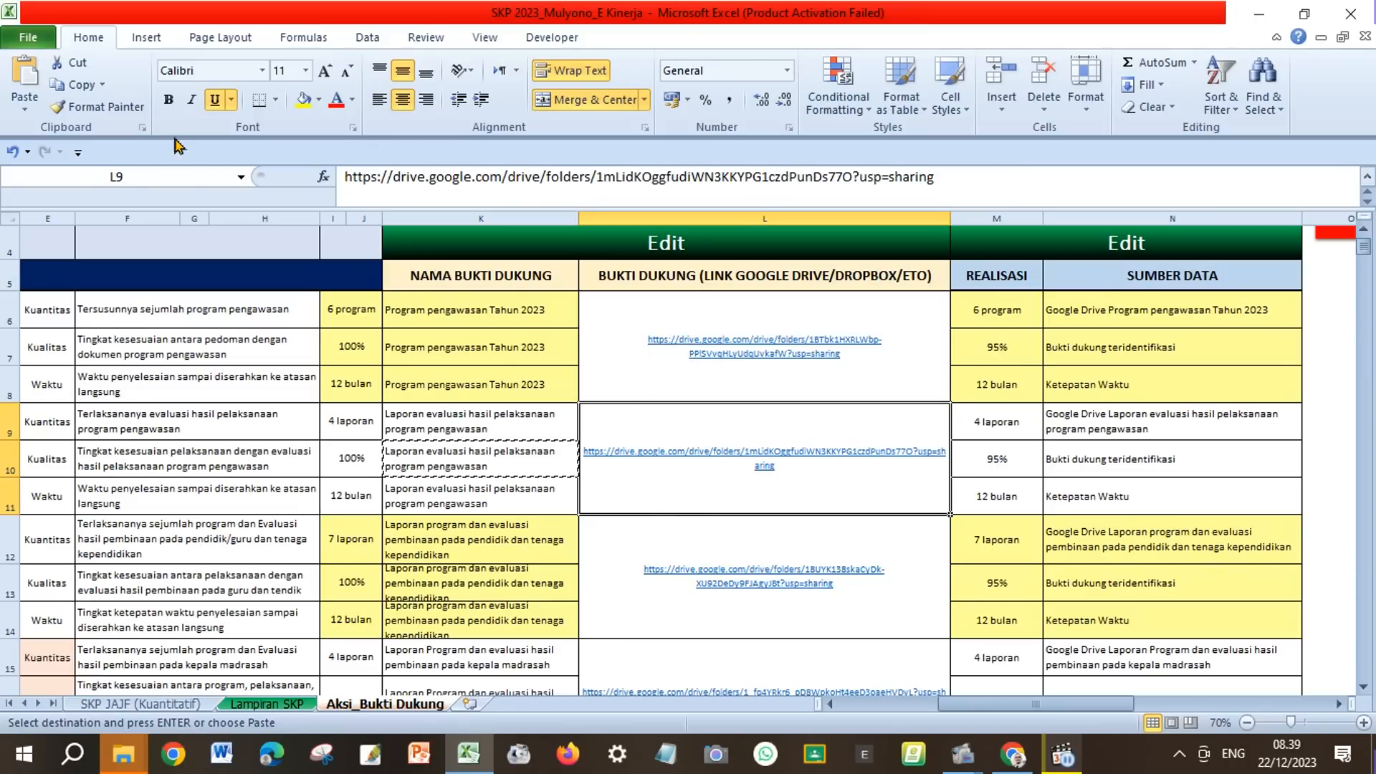
{"action": "left_click", "coordinate": [68, 89]}
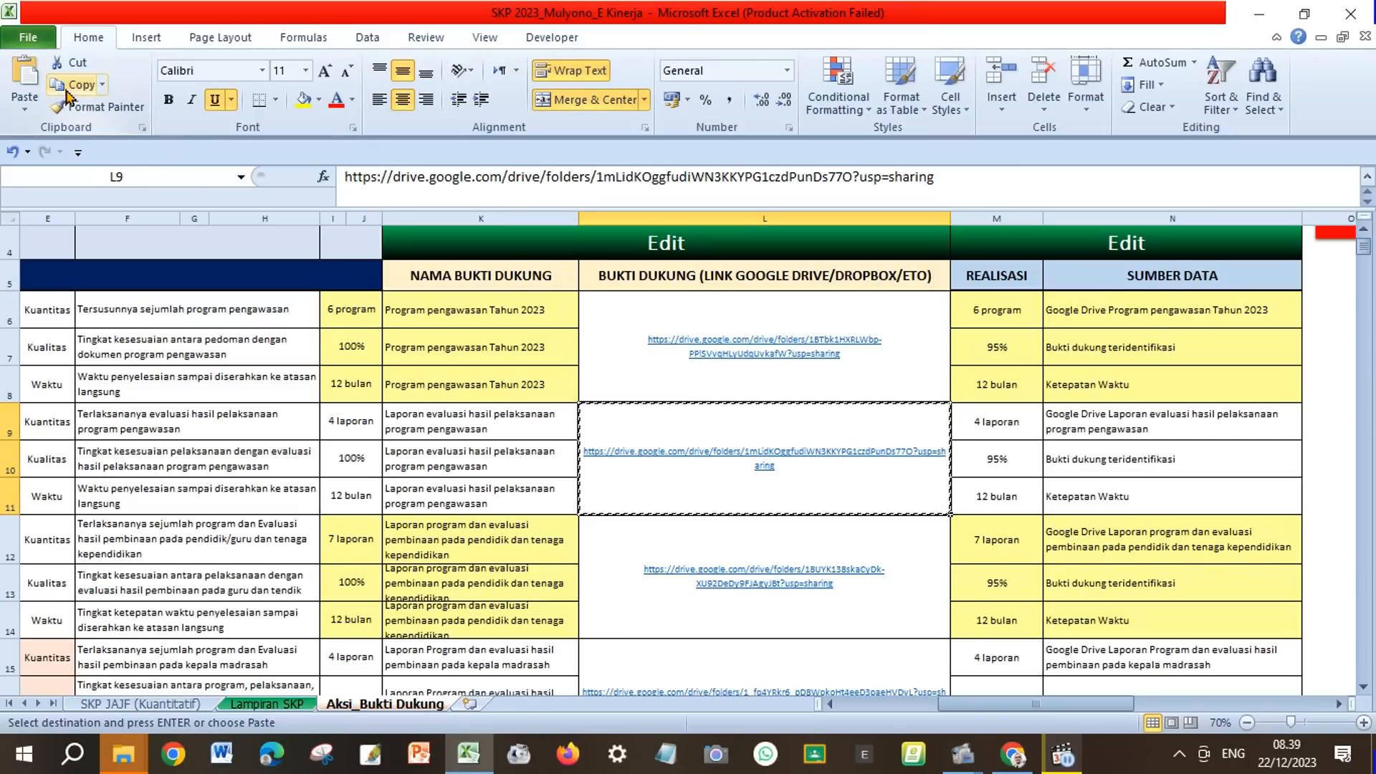
{"action": "left_click", "coordinate": [1013, 753]}
{"action": "right_click", "coordinate": [428, 276]}
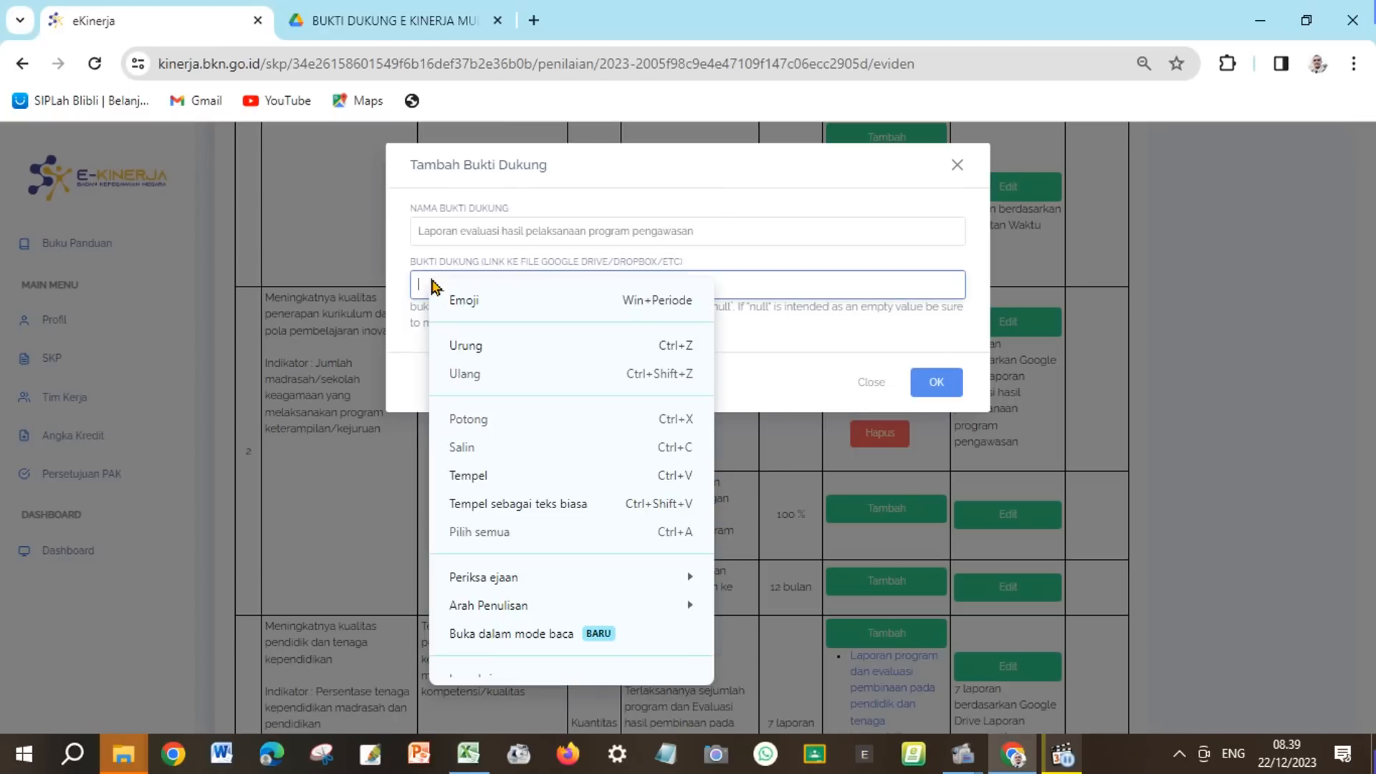
{"action": "left_click", "coordinate": [519, 476]}
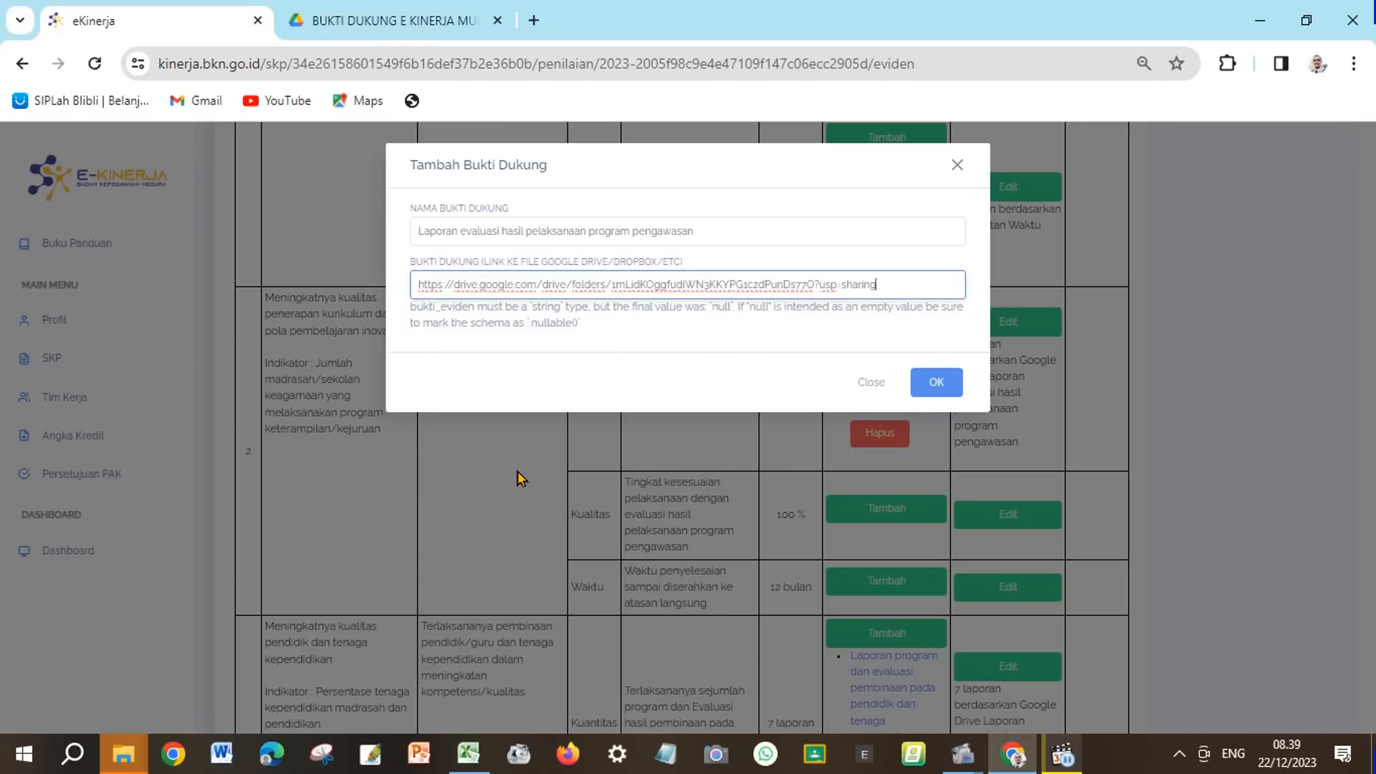
{"action": "left_click", "coordinate": [938, 381]}
{"action": "left_click", "coordinate": [937, 358]}
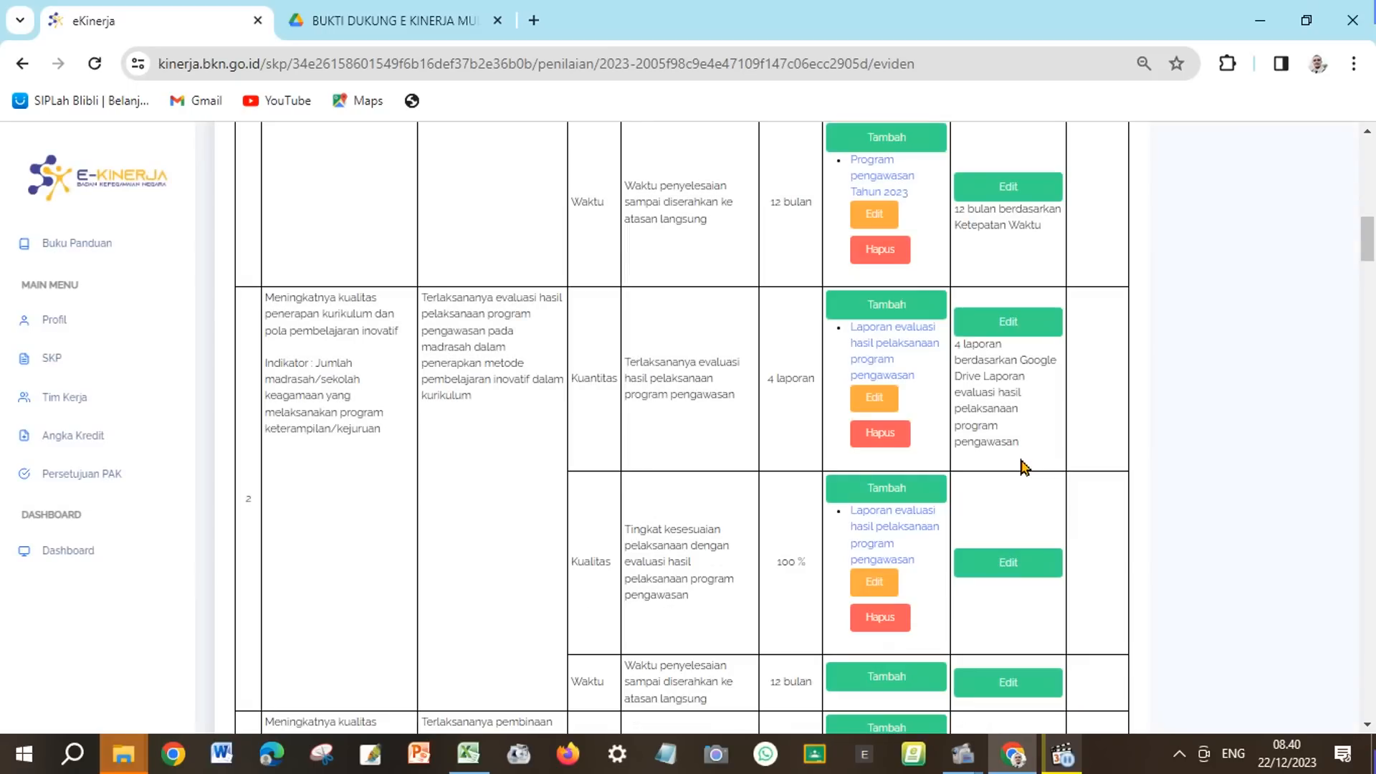
Step: Open the realisation of plan 2's Kualitas aspect for editing and fill Realisasi with "95%" copied from Excel cell M10
{"action": "scroll", "coordinate": [1071, 466], "scroll_direction": "down", "scroll_amount": 1}
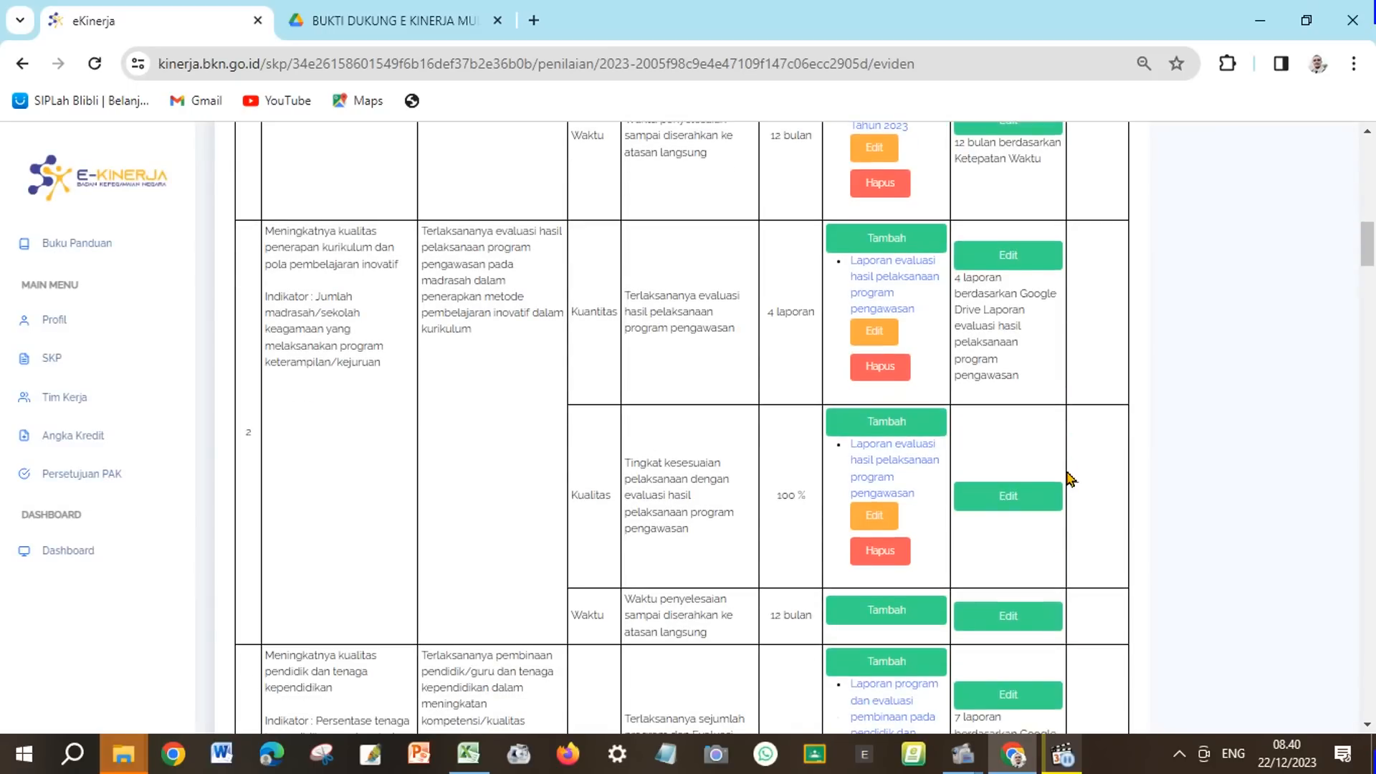
{"action": "scroll", "coordinate": [1071, 479], "scroll_direction": "up", "scroll_amount": 1}
{"action": "scroll", "coordinate": [1063, 483], "scroll_direction": "down", "scroll_amount": 2}
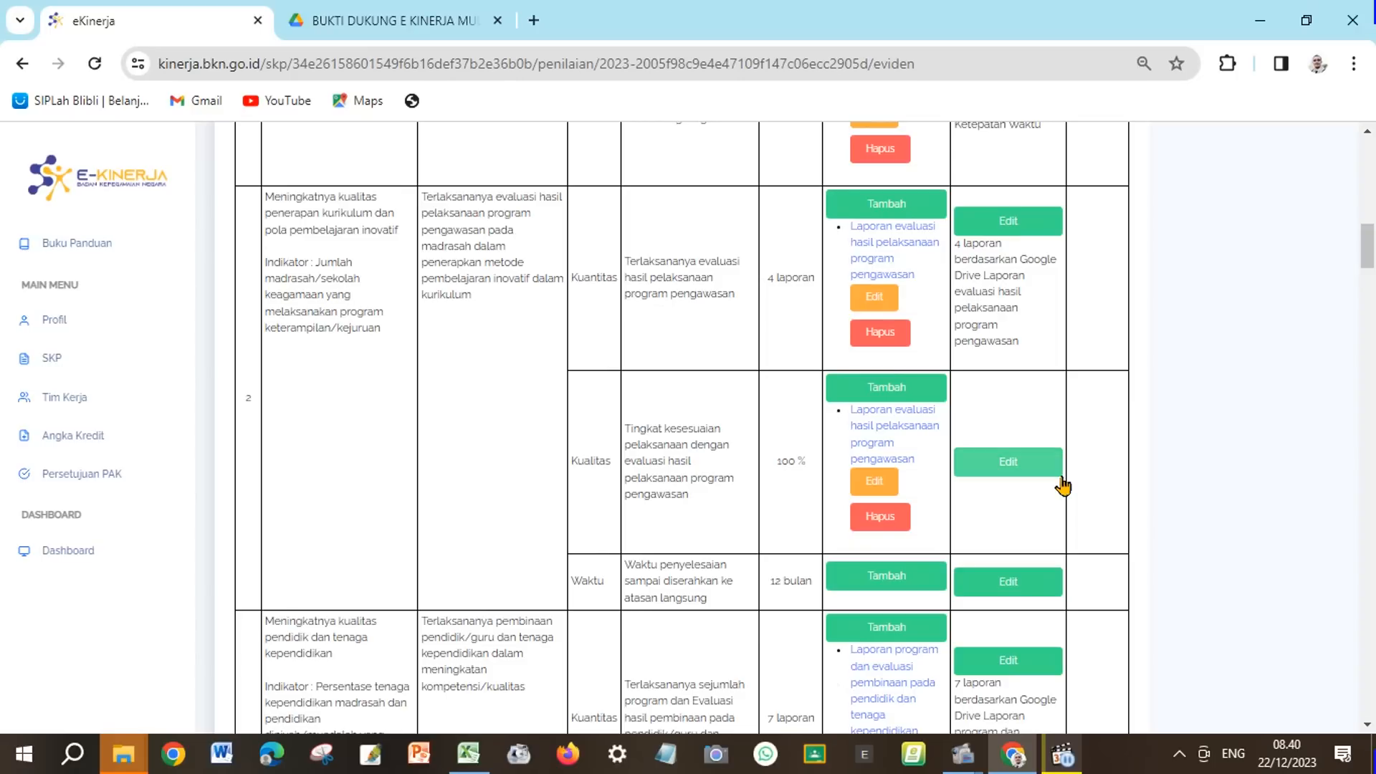
{"action": "left_click", "coordinate": [1014, 467]}
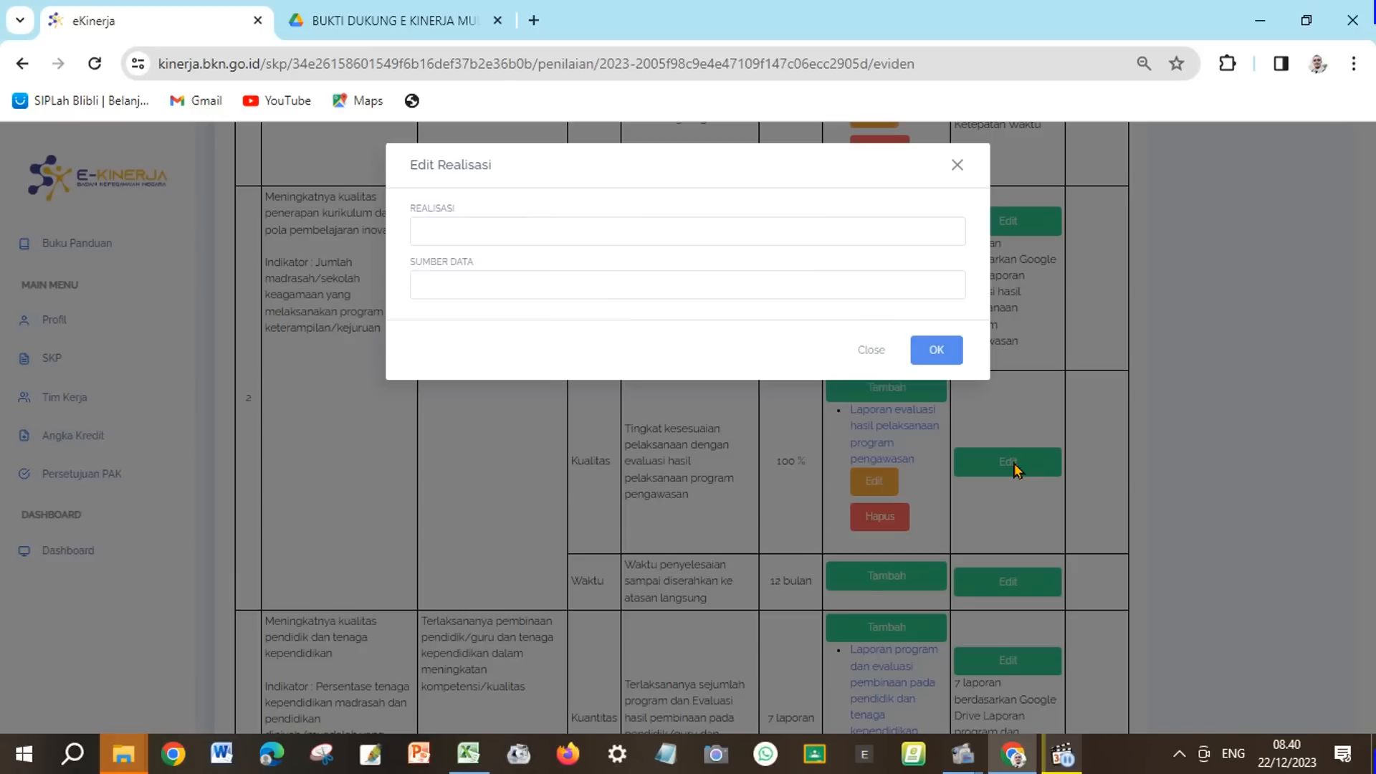
{"action": "left_click", "coordinate": [469, 754]}
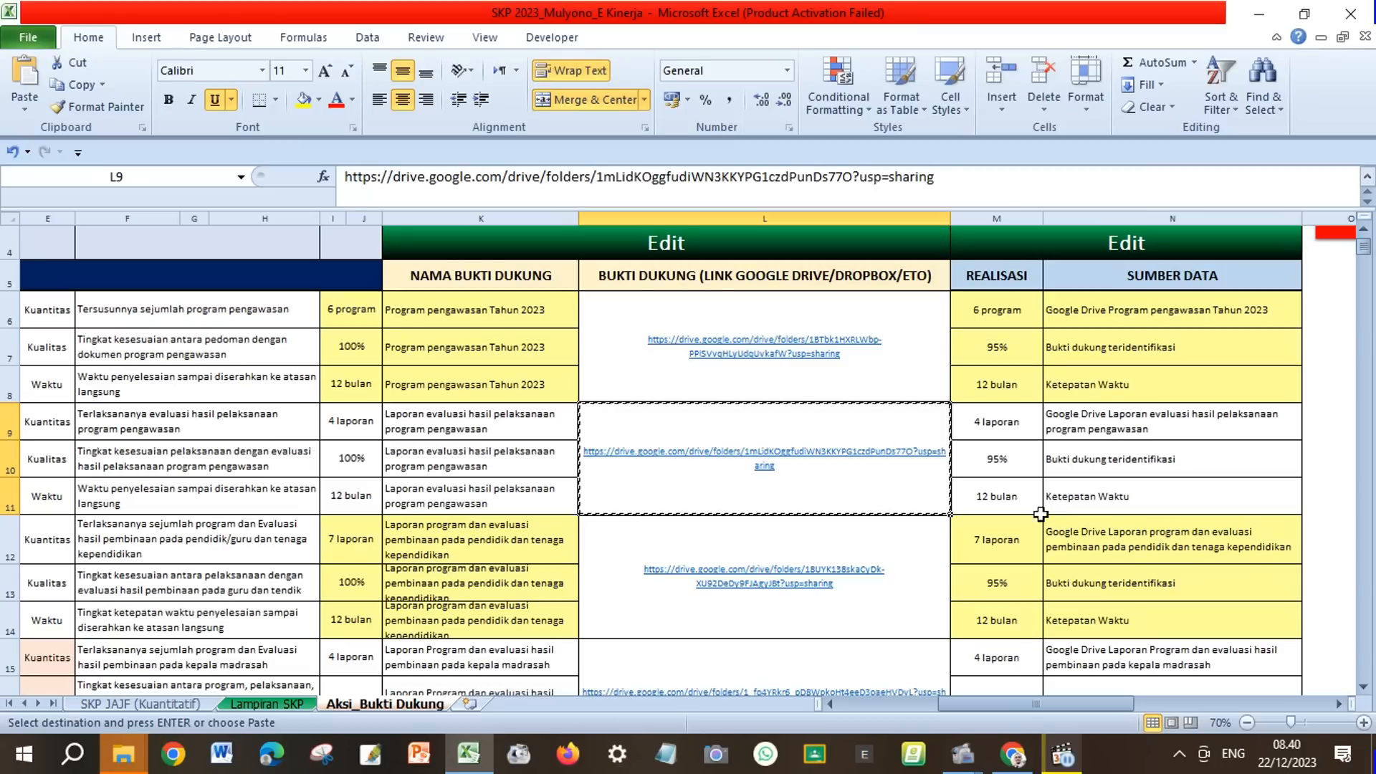
{"action": "left_click", "coordinate": [1011, 463]}
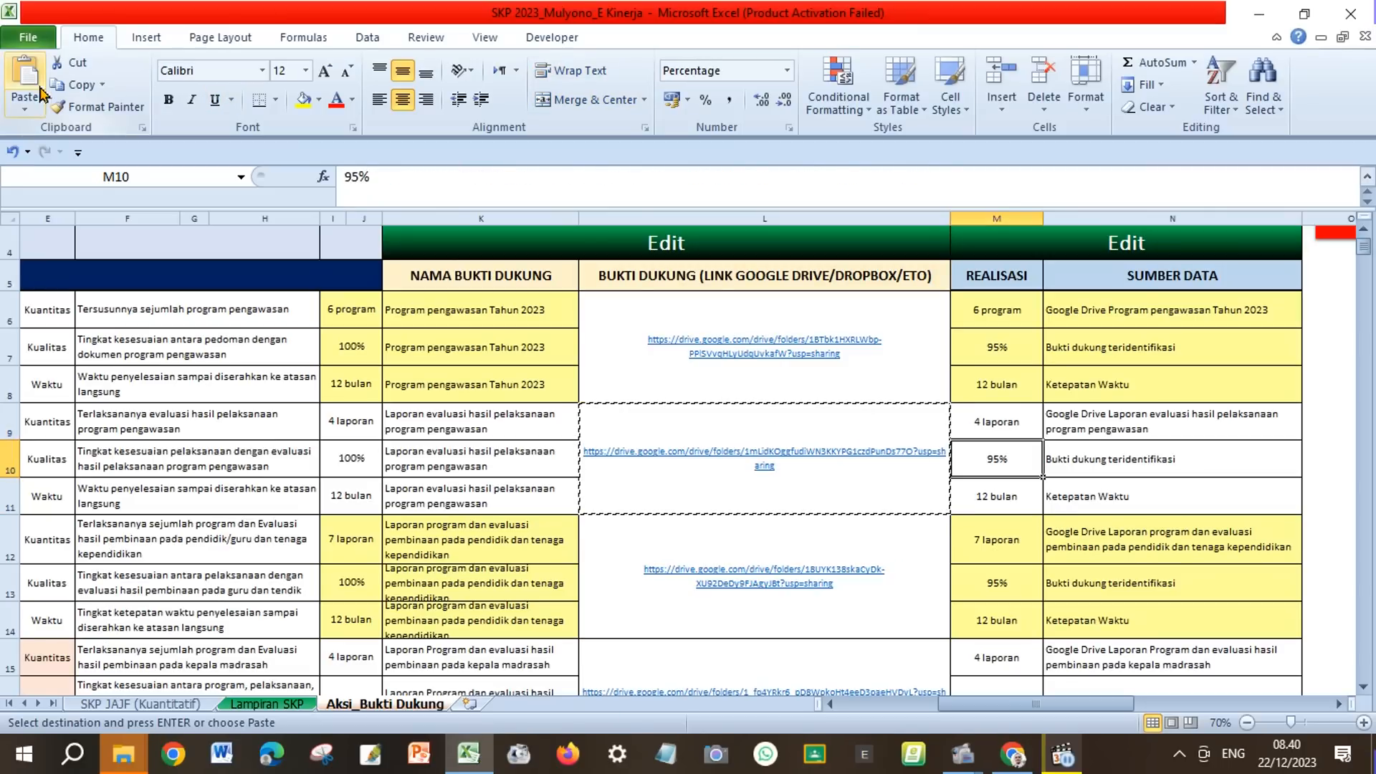
{"action": "left_click", "coordinate": [72, 85]}
{"action": "left_click", "coordinate": [998, 755]}
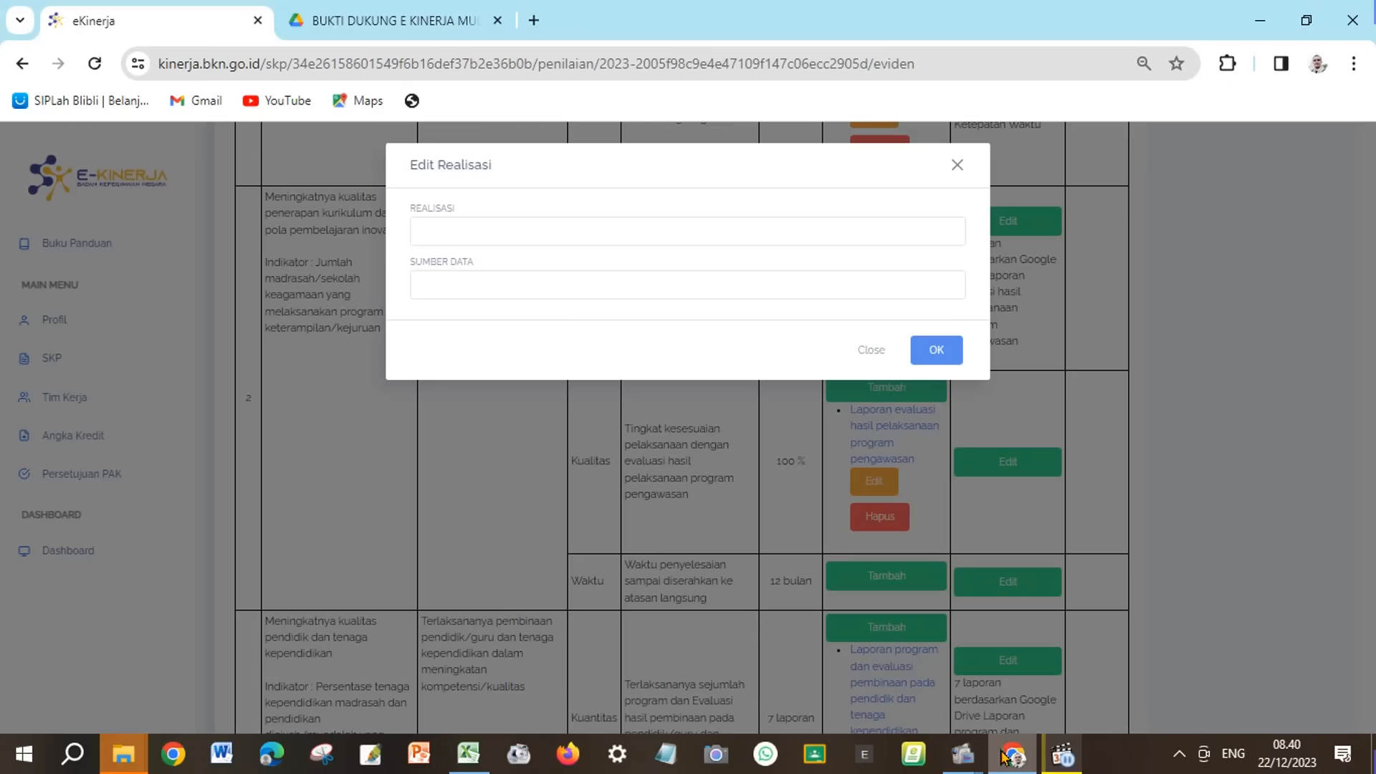
{"action": "right_click", "coordinate": [444, 228]}
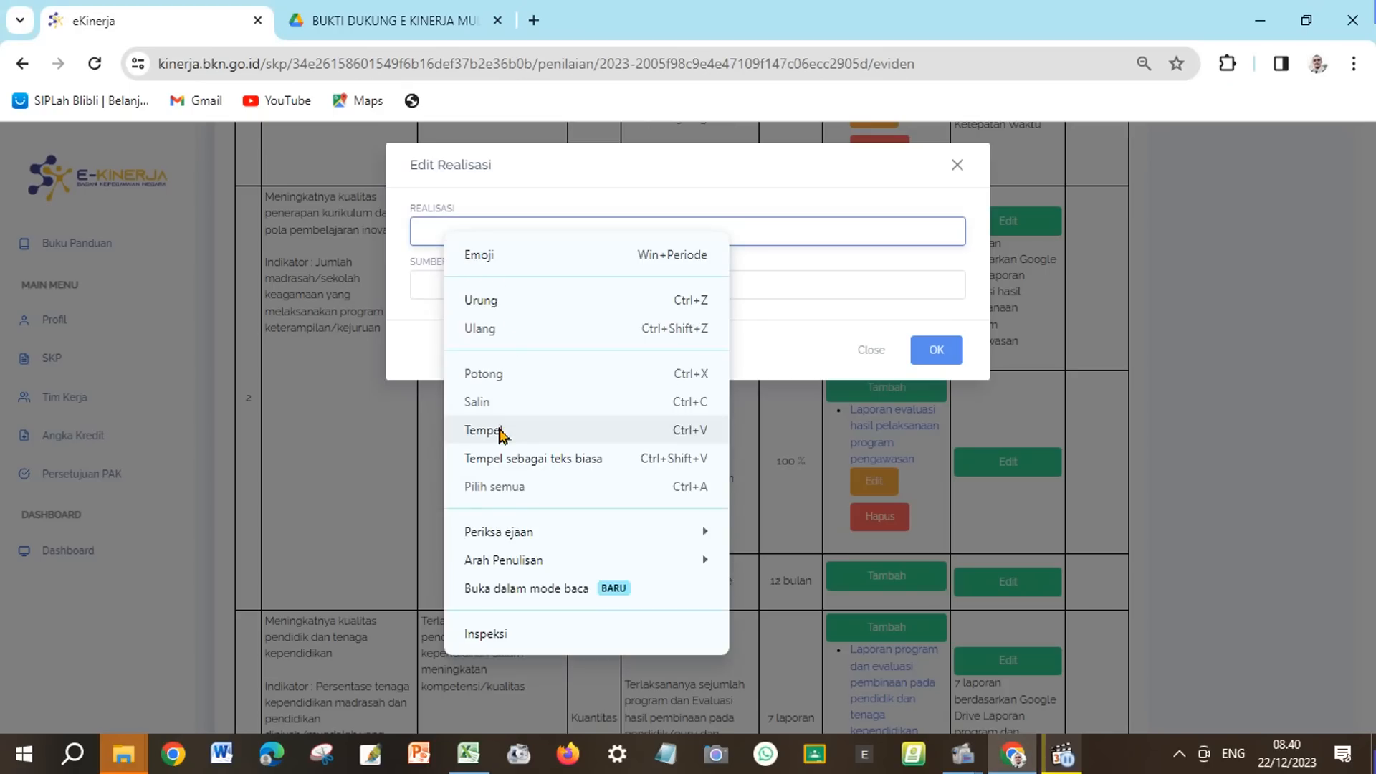
{"action": "left_click", "coordinate": [501, 434]}
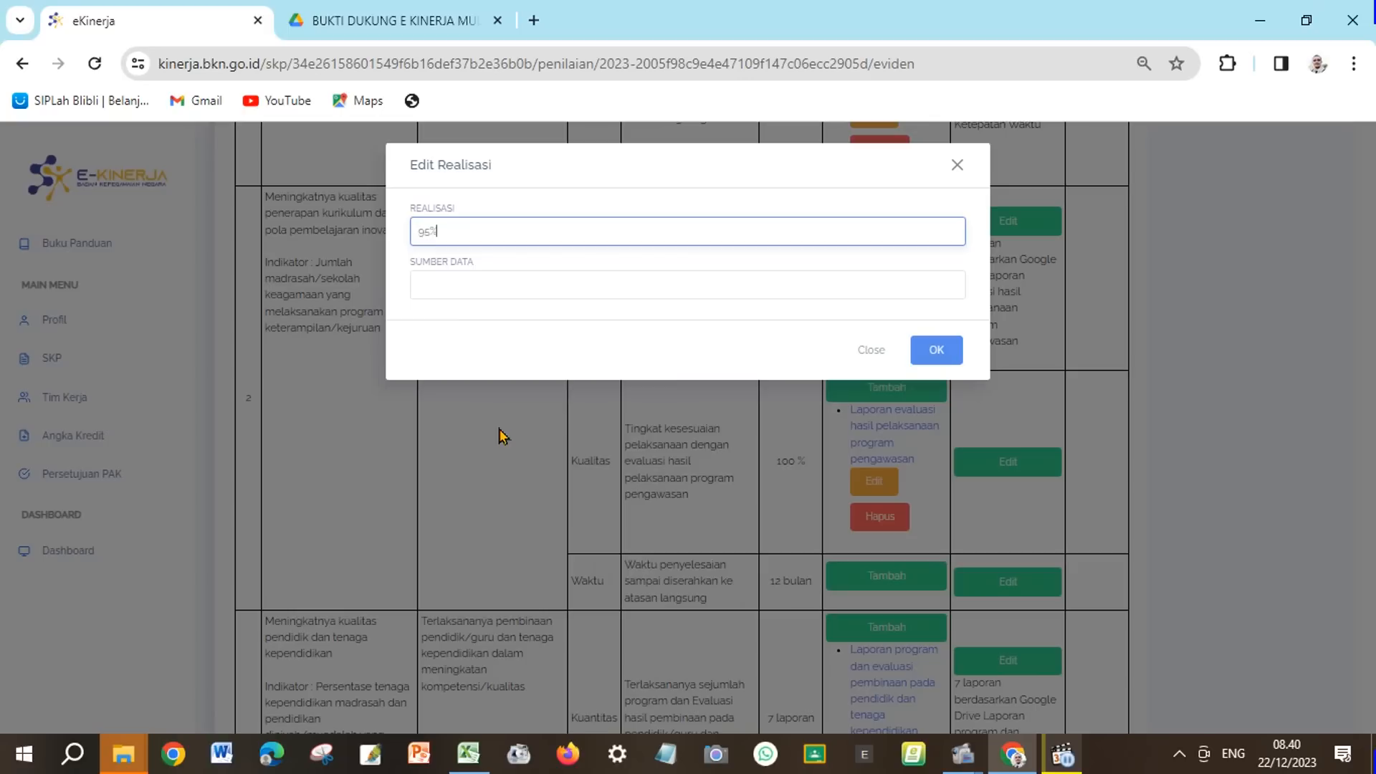
Step: Fill Sumber Data with "Bukti dukung teridentifikasi" copied from Excel cell N10, and save the plan 2 Kualitas realisation in e-Kinerja
{"action": "left_click", "coordinate": [442, 283]}
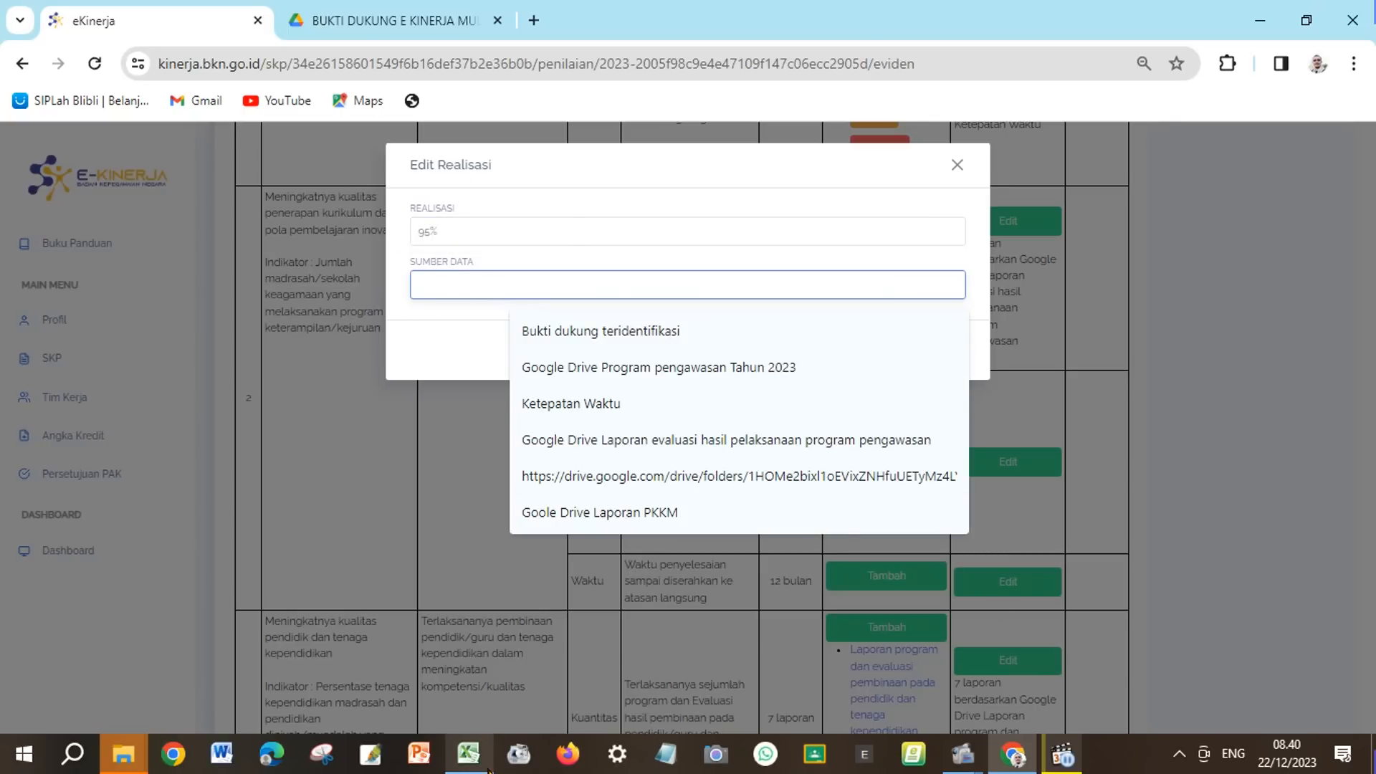
{"action": "left_click", "coordinate": [469, 753]}
{"action": "left_click", "coordinate": [1086, 470]}
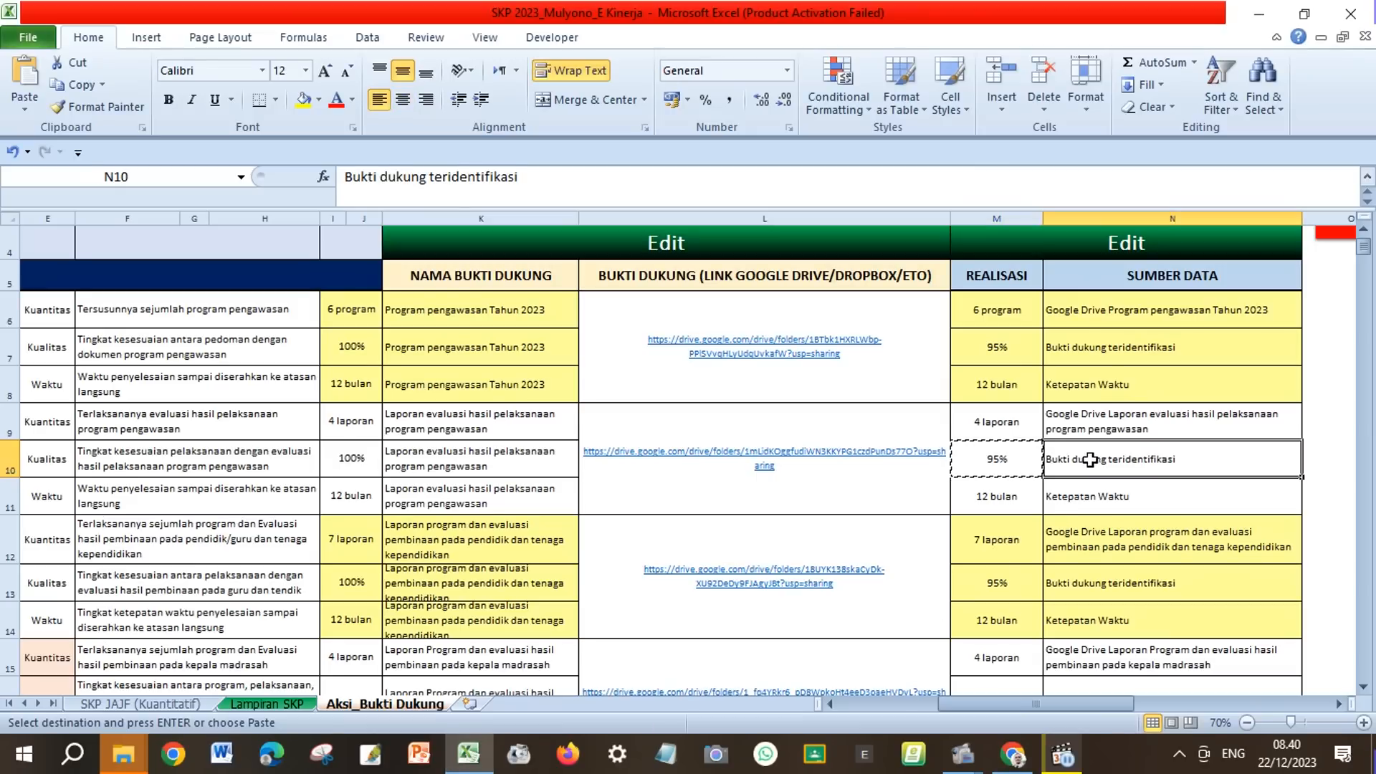
{"action": "left_click", "coordinate": [72, 84]}
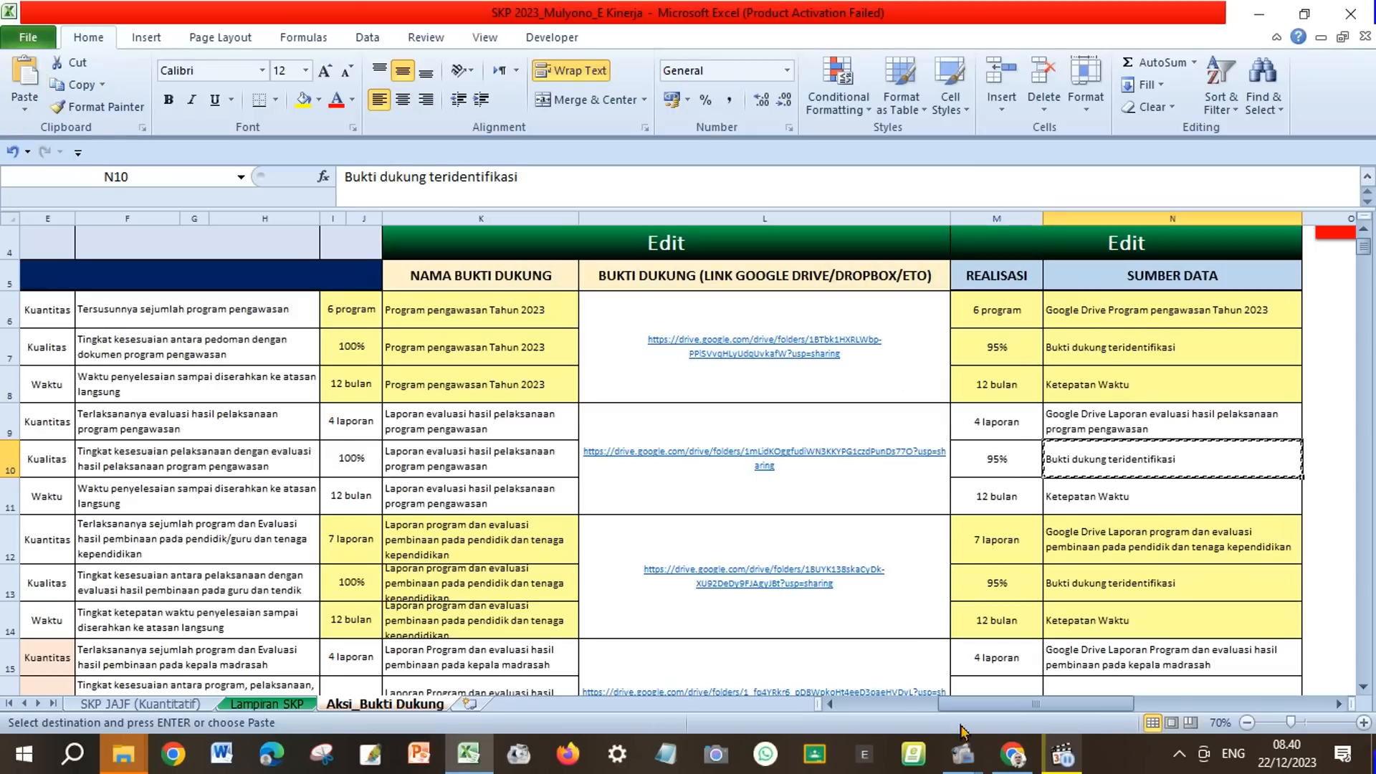
{"action": "left_click", "coordinate": [1013, 754]}
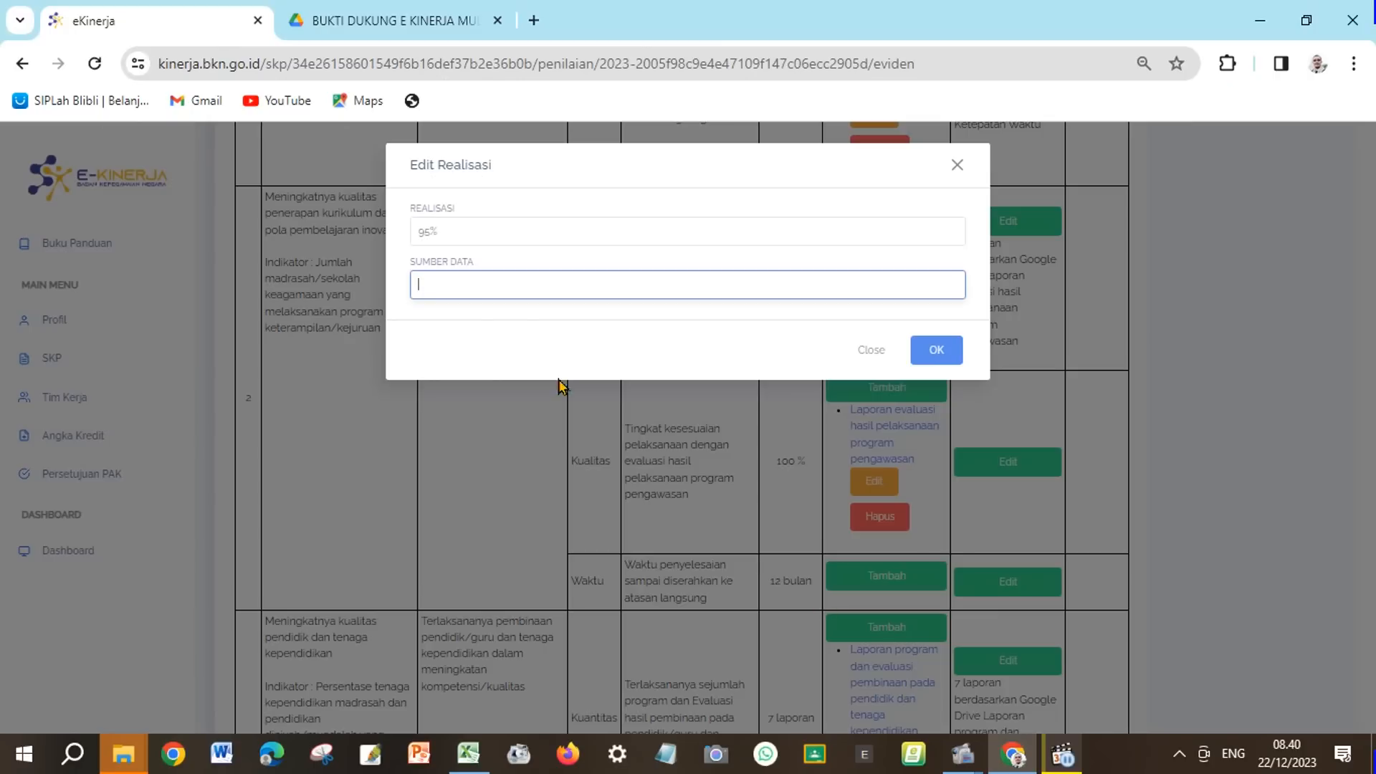
{"action": "right_click", "coordinate": [477, 277]}
{"action": "left_click", "coordinate": [550, 476]}
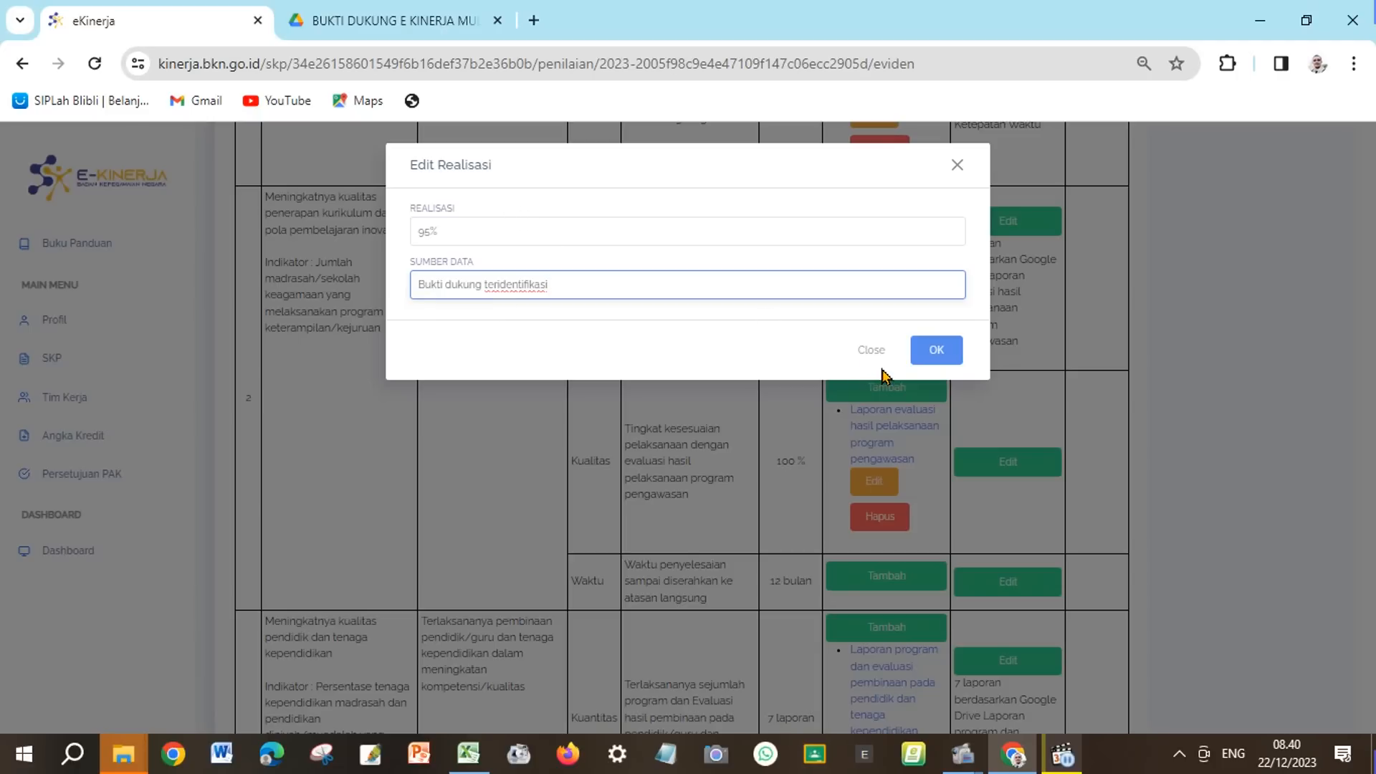
{"action": "left_click", "coordinate": [933, 349]}
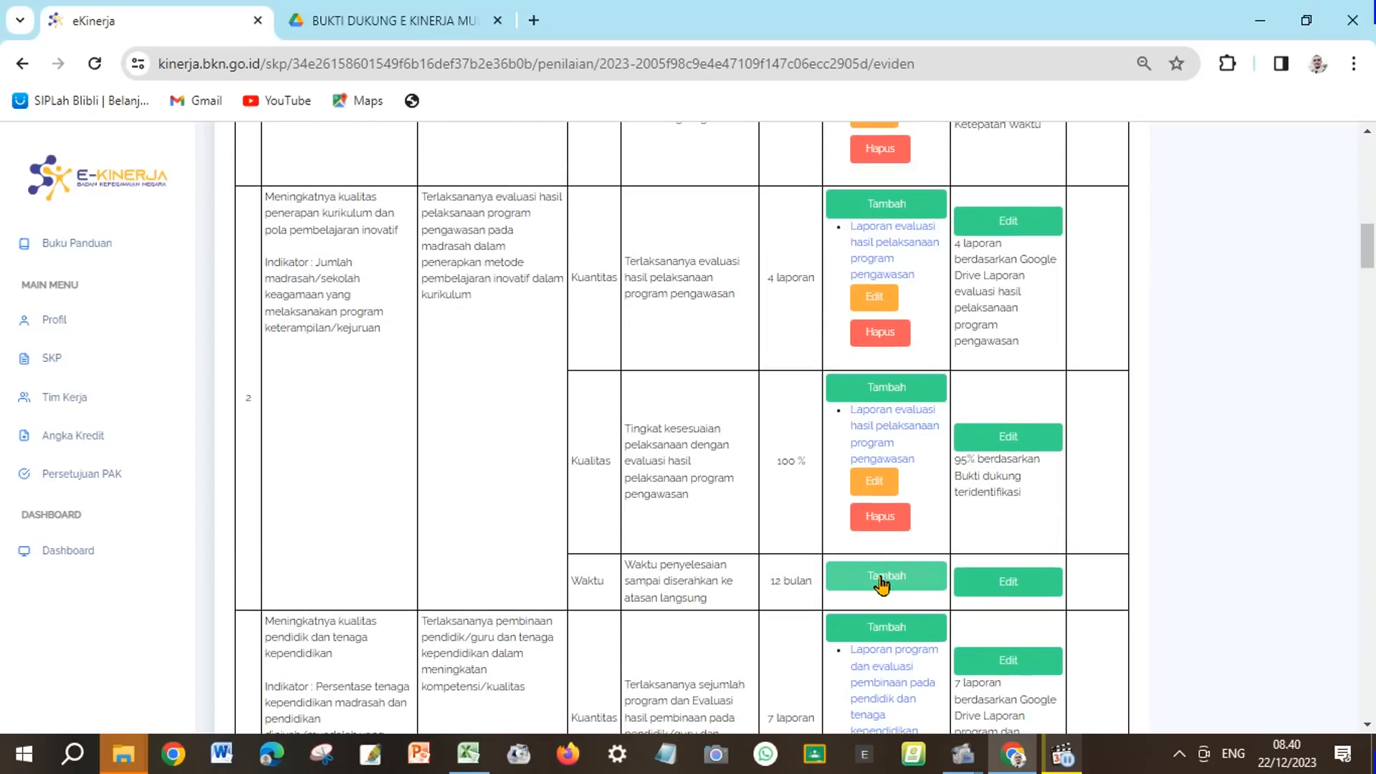
Step: Copy "Laporan evaluasi hasil pelaksanaan program pengawasan" from Excel cell K11 into the name of a new e-Kinerja evidence entry for plan 2's Waktu aspect
{"action": "left_click", "coordinate": [881, 583]}
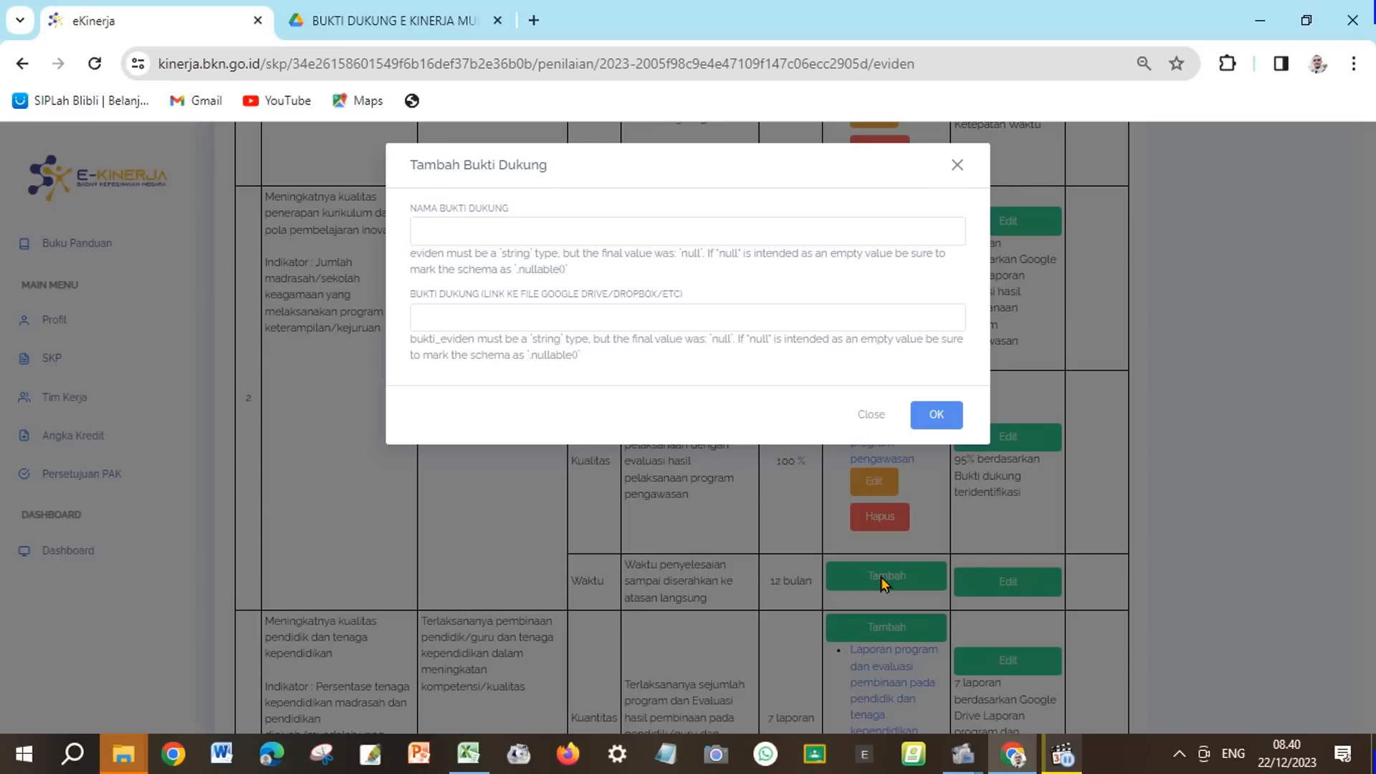
{"action": "left_click", "coordinate": [469, 754]}
{"action": "left_click", "coordinate": [997, 510]}
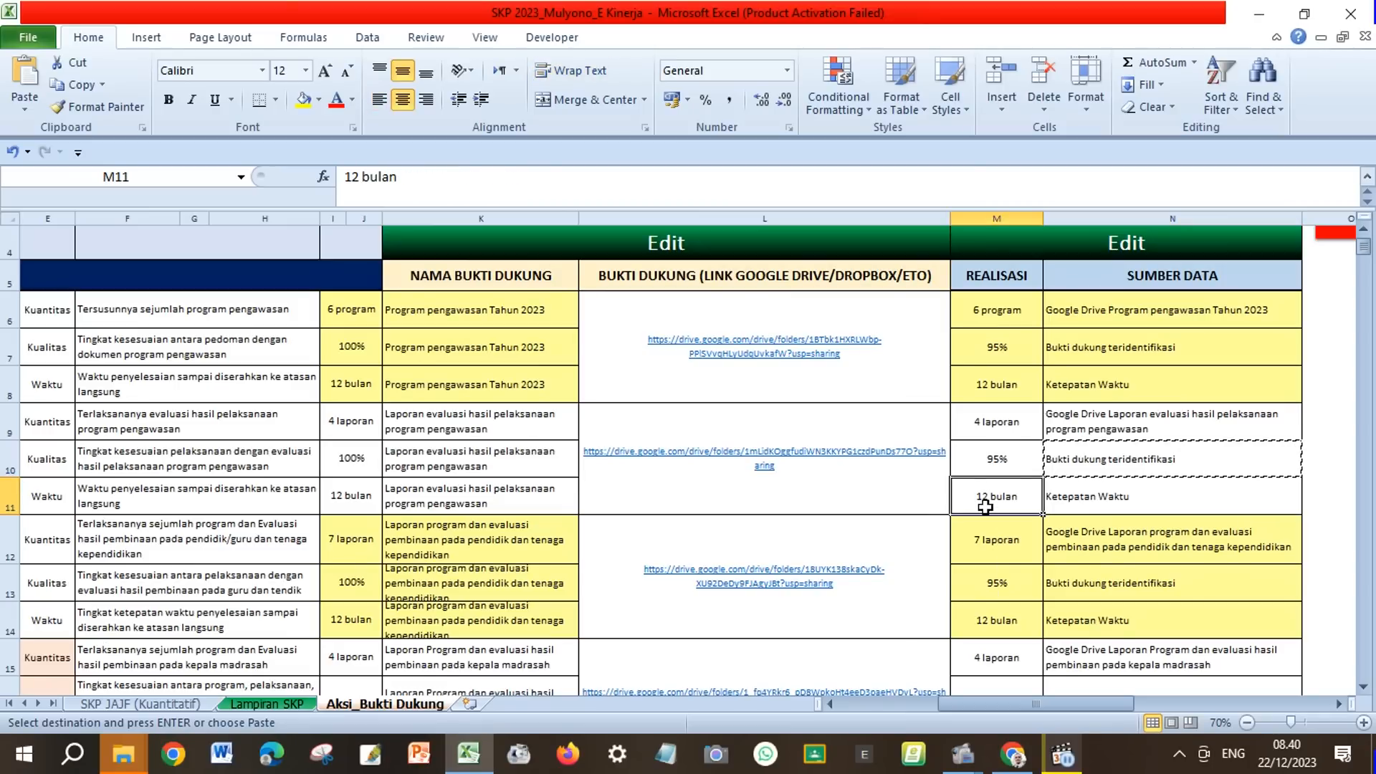
{"action": "left_click", "coordinate": [1092, 500]}
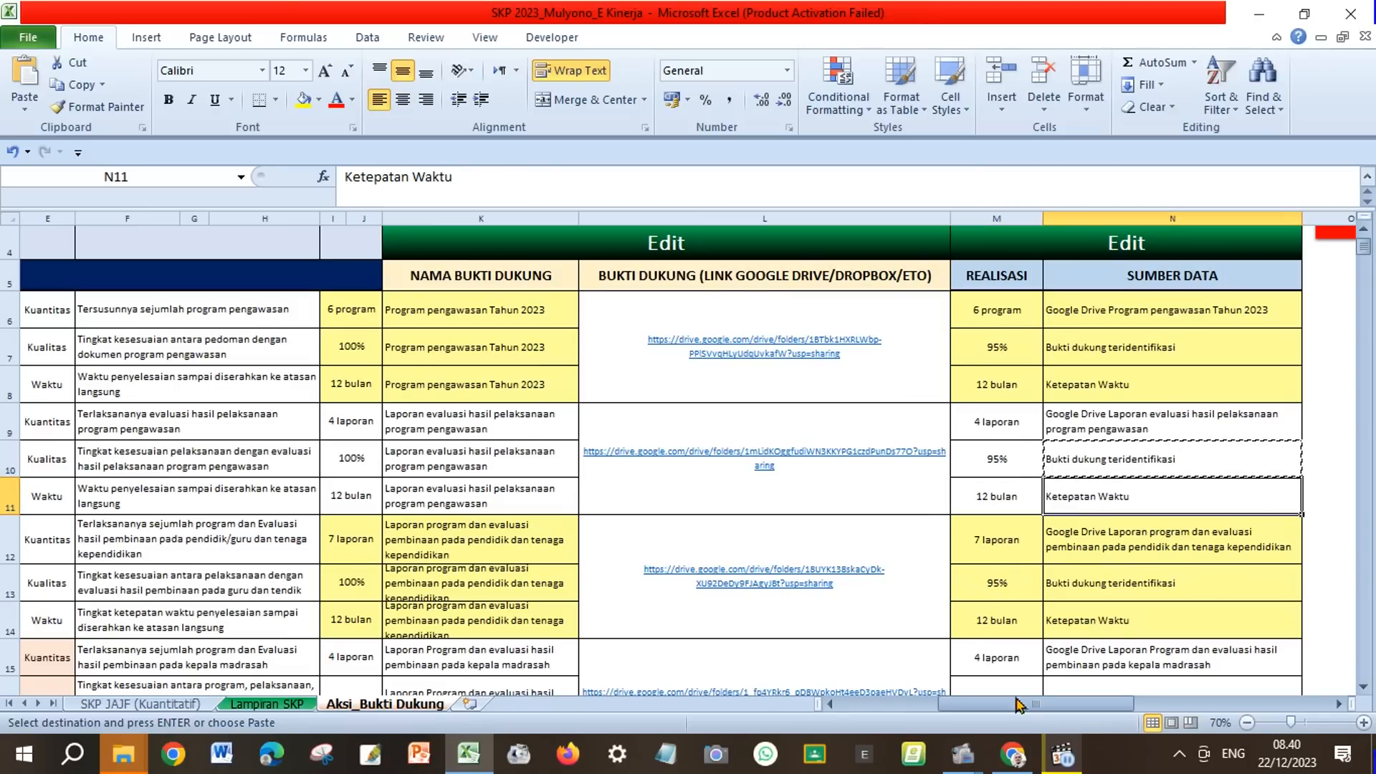
{"action": "left_click", "coordinate": [1013, 754]}
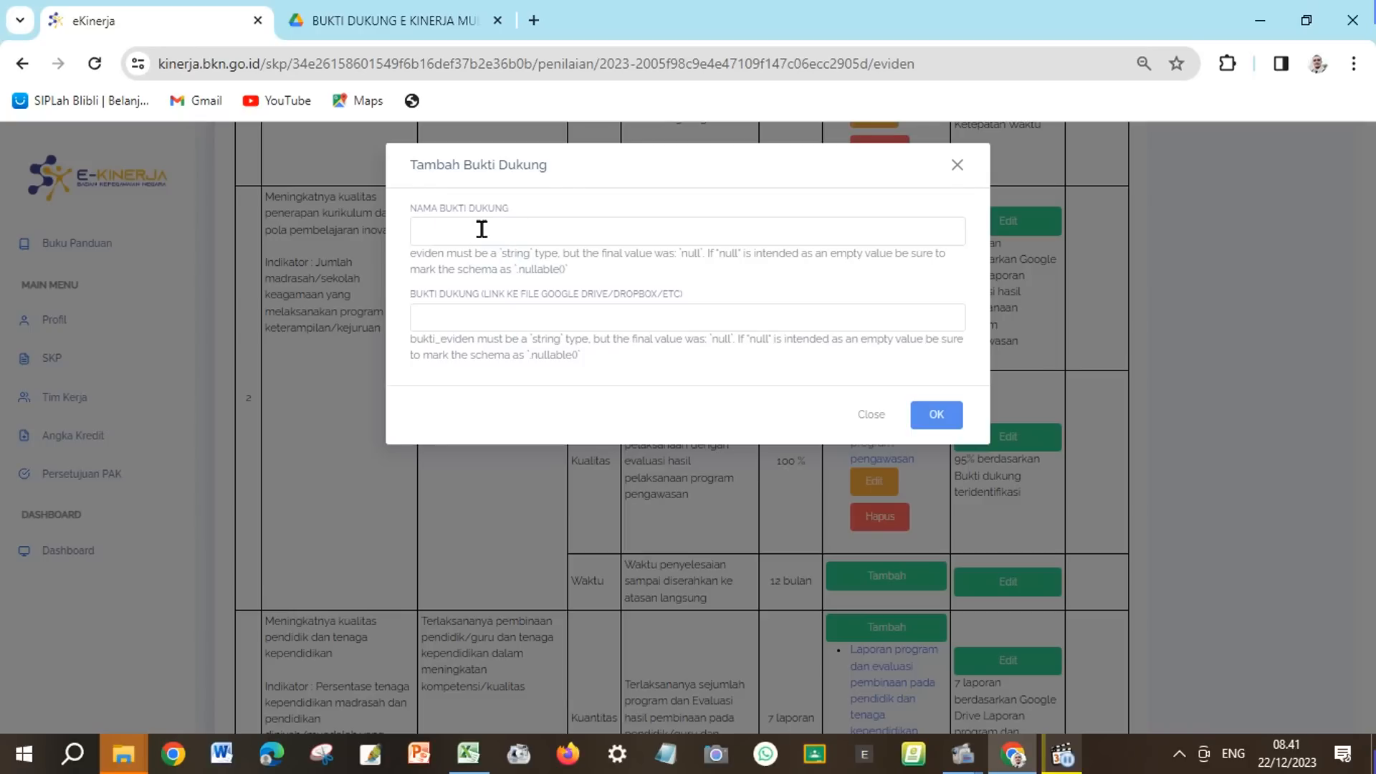
{"action": "left_click", "coordinate": [468, 754]}
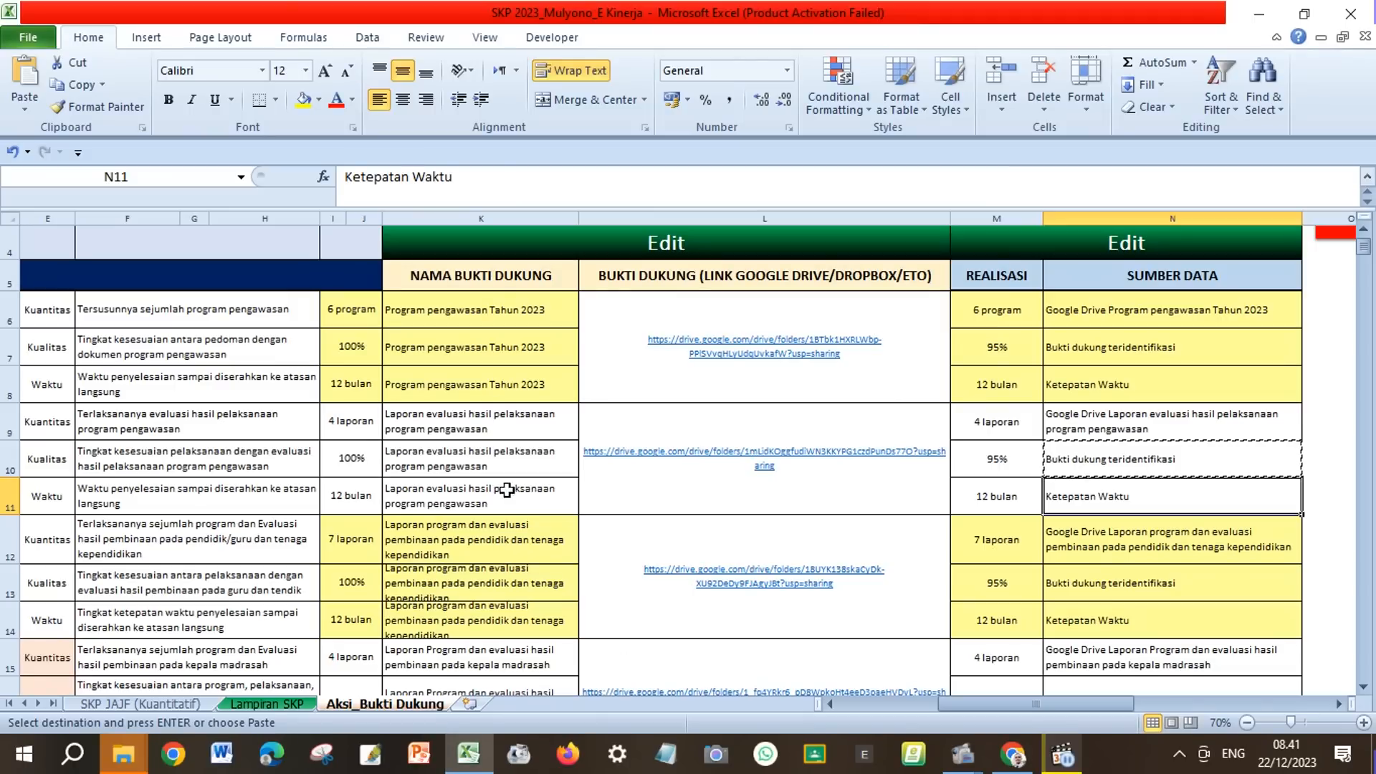
{"action": "left_click", "coordinate": [421, 505]}
{"action": "left_click", "coordinate": [75, 85]}
{"action": "key", "text": "alt+Tab"}
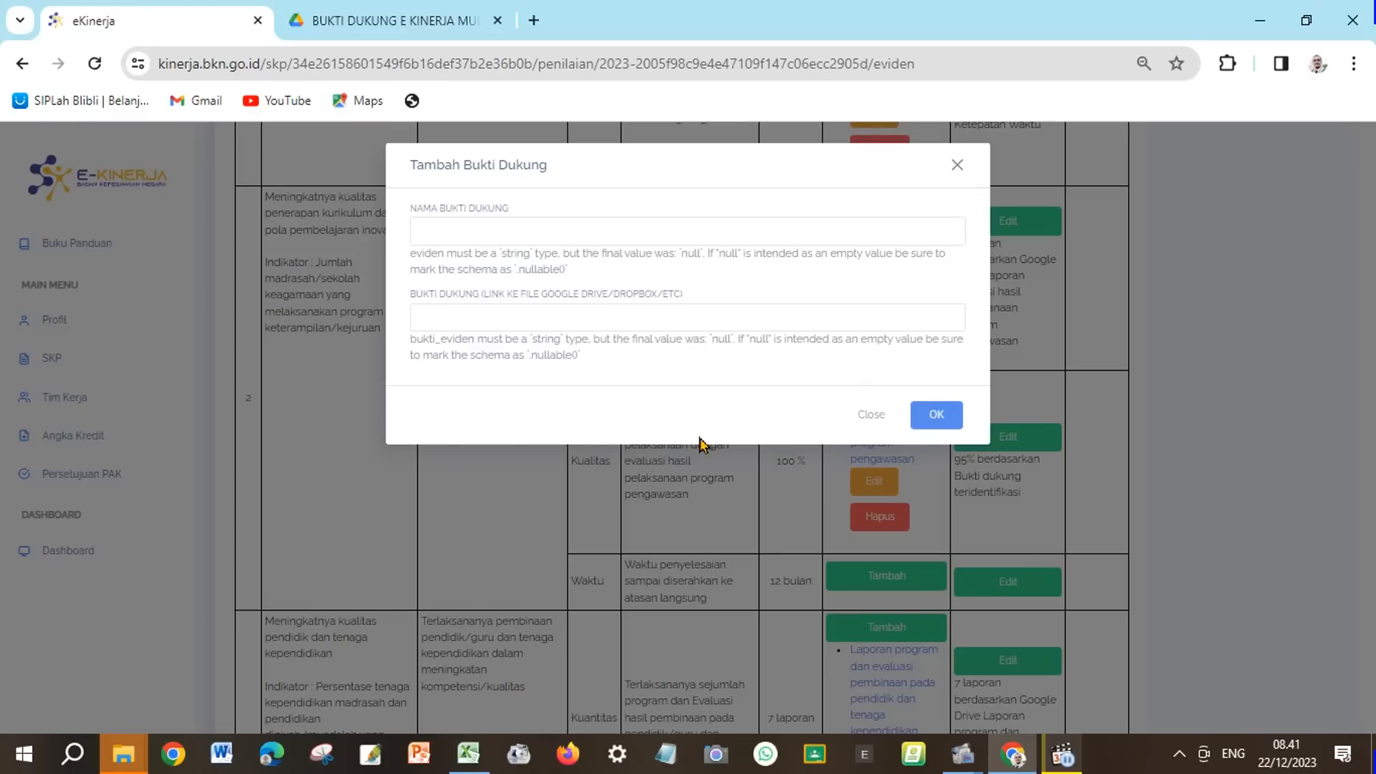
{"action": "right_click", "coordinate": [506, 230]}
{"action": "left_click", "coordinate": [573, 429]}
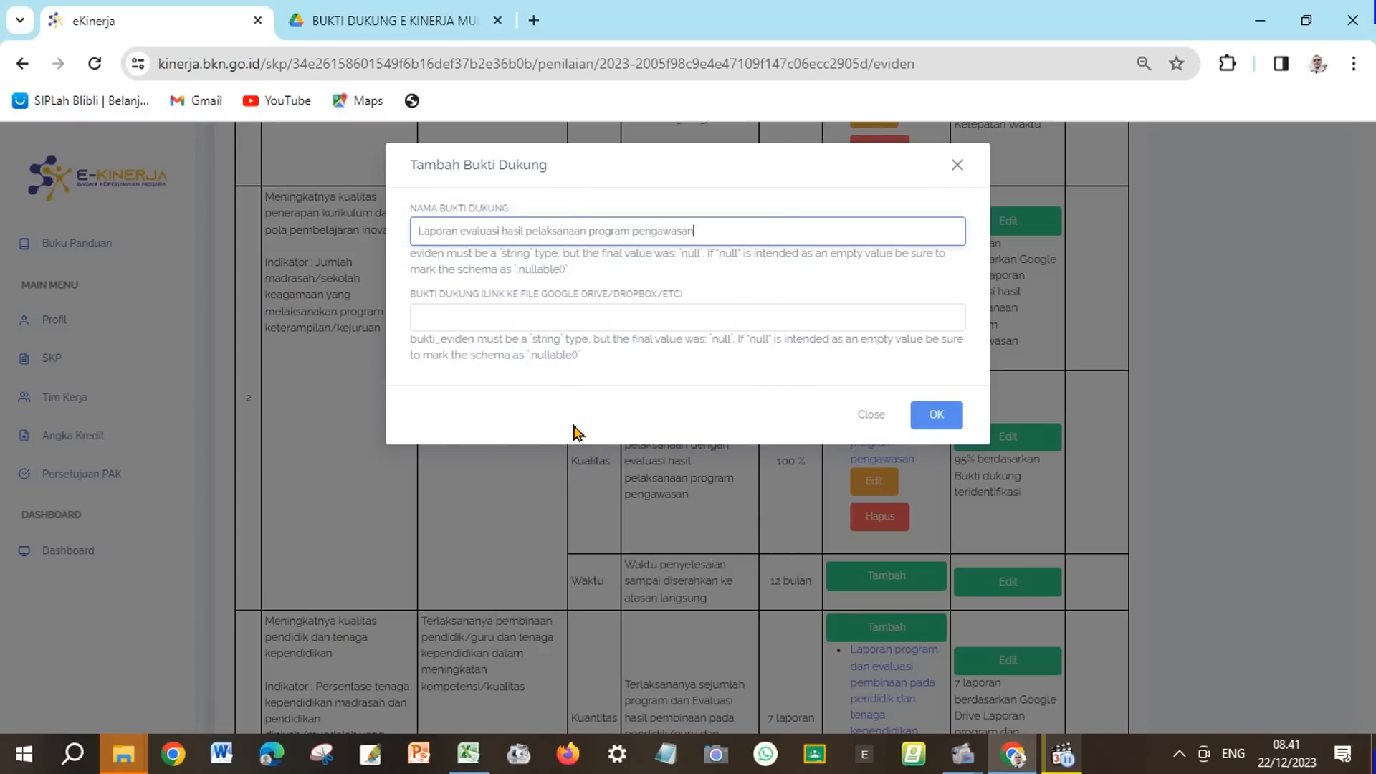
Step: Copy the Drive folder link from Excel cell L9 into the link field of the plan 2 Waktu evidence entry and save it in e-Kinerja
{"action": "left_click", "coordinate": [522, 325]}
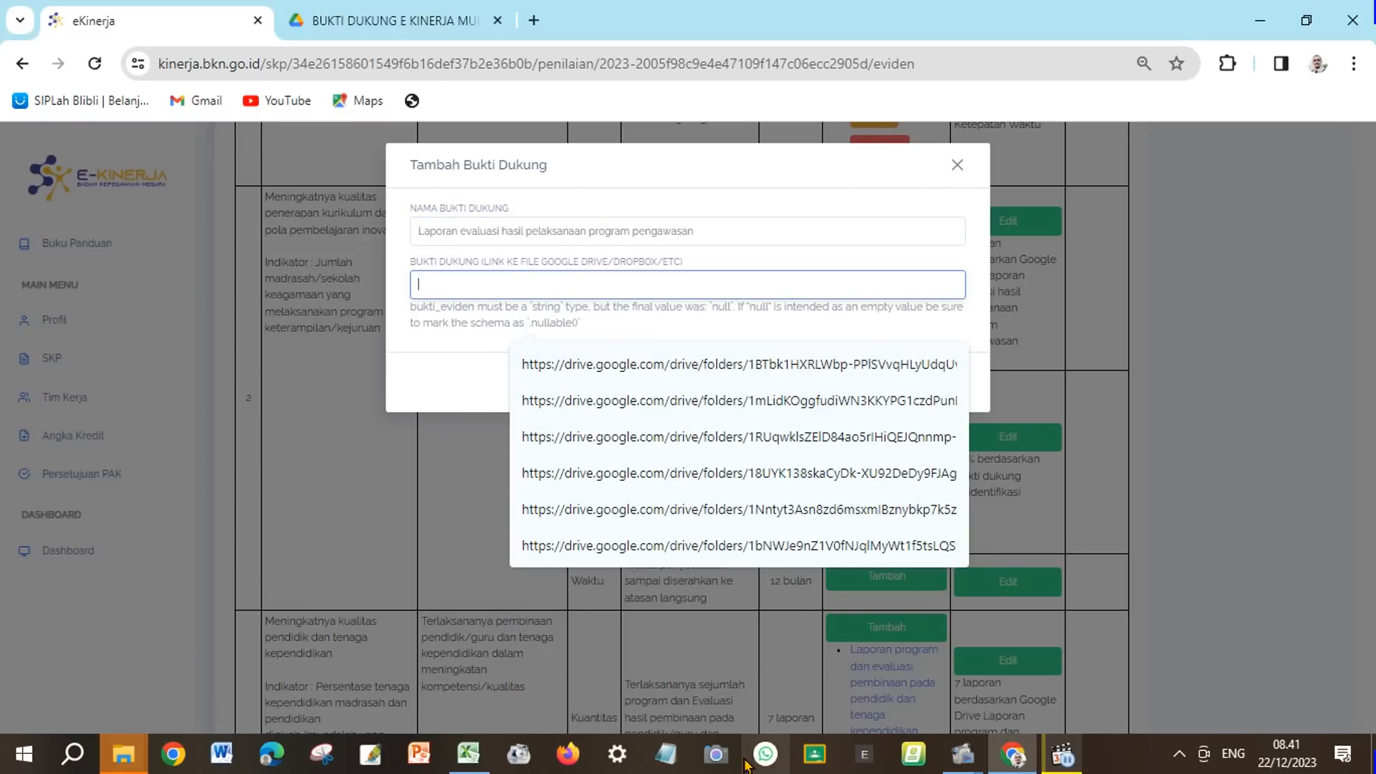
{"action": "left_click", "coordinate": [468, 753]}
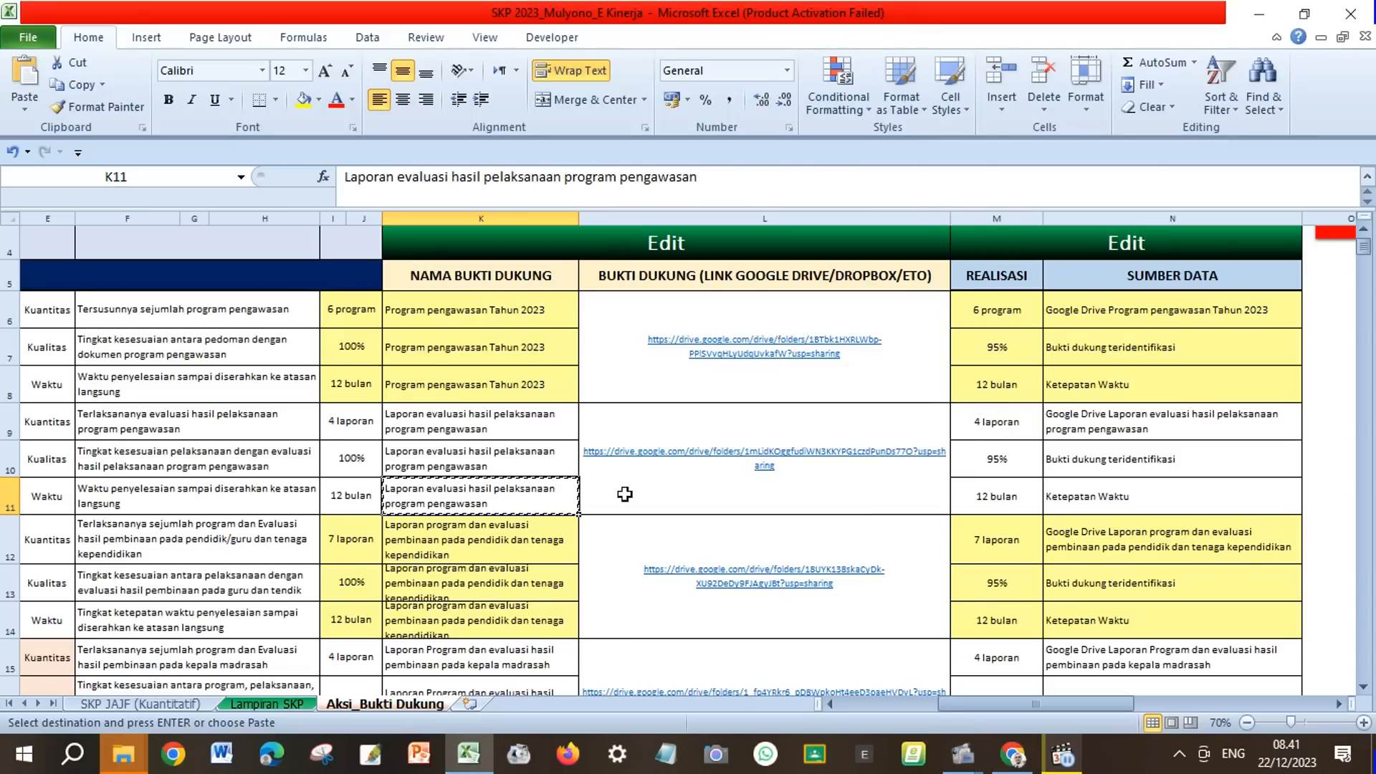
{"action": "left_click", "coordinate": [681, 489]}
{"action": "left_click", "coordinate": [75, 85]}
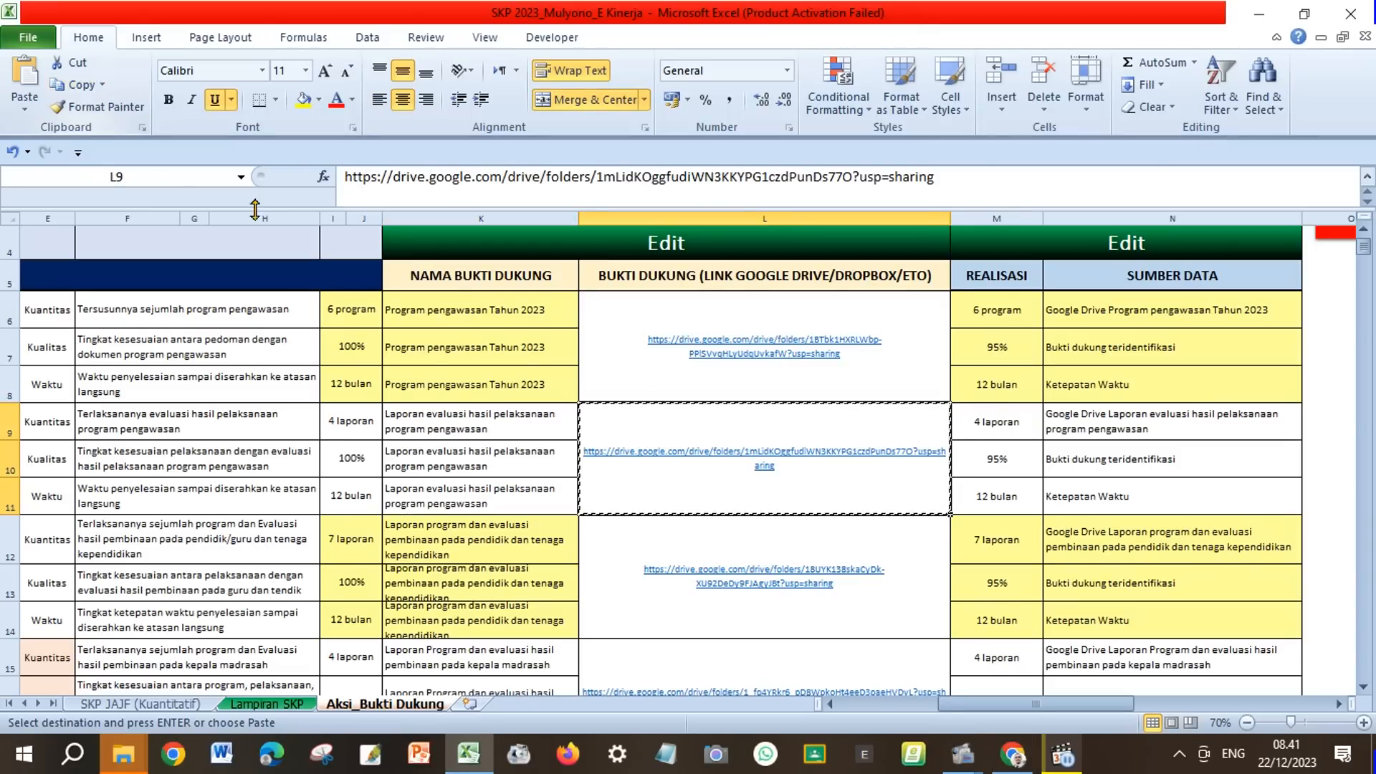
{"action": "left_click", "coordinate": [1013, 753]}
{"action": "right_click", "coordinate": [565, 285]}
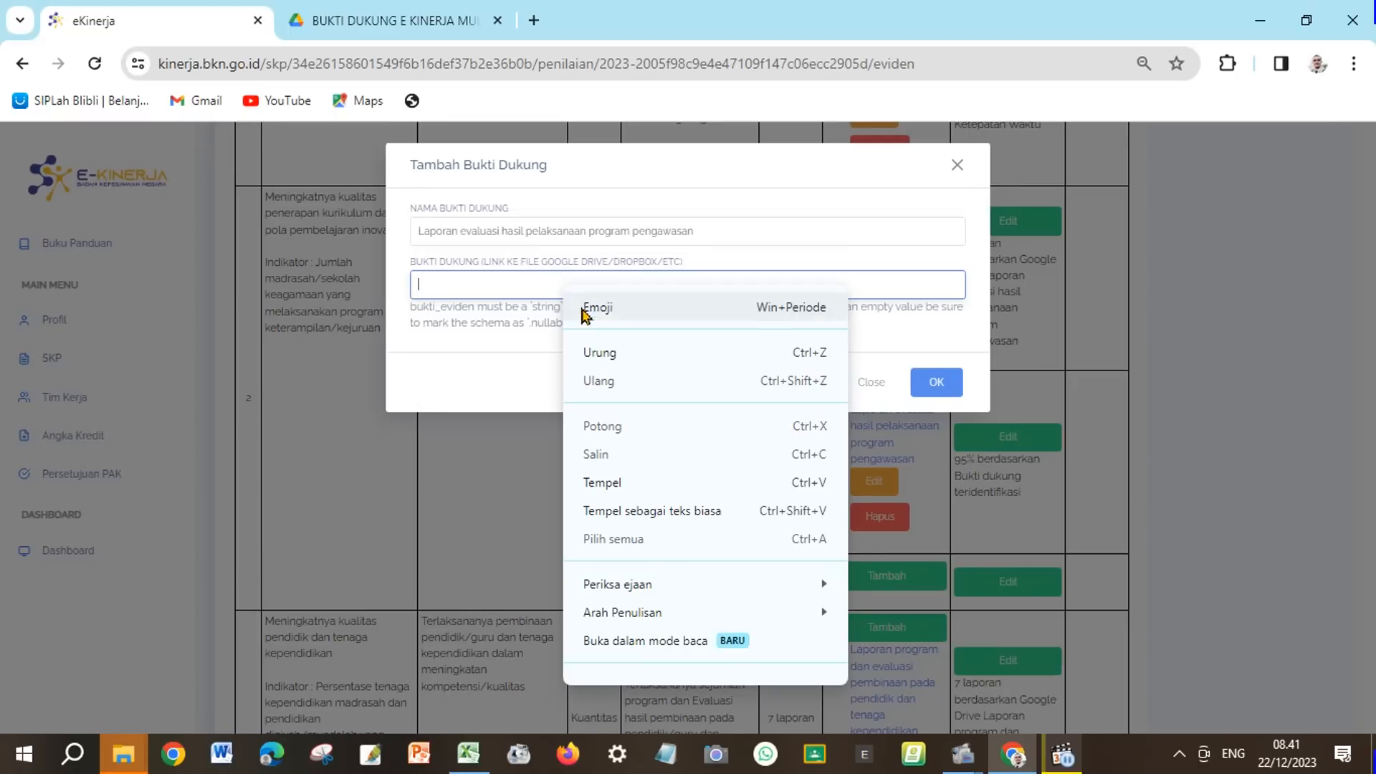
{"action": "left_click", "coordinate": [629, 484]}
{"action": "left_click", "coordinate": [925, 387]}
{"action": "left_click", "coordinate": [936, 351]}
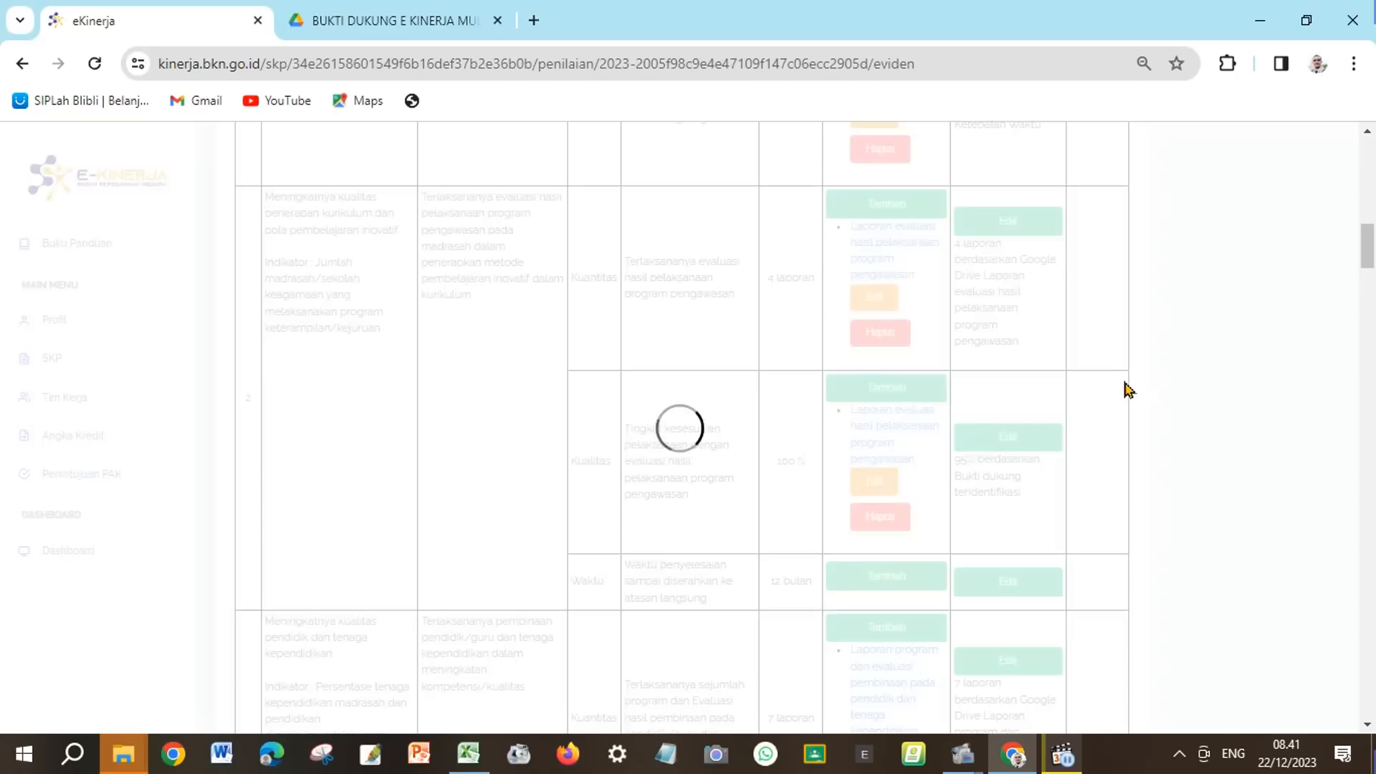
Step: Fill plan 2's Waktu realisation in e-Kinerja with Realisasi "12 bulan" and Sumber Data "Ketepatan Waktu" as listed in Excel row 11, and save it
{"action": "scroll", "coordinate": [1108, 423], "scroll_direction": "down", "scroll_amount": 1}
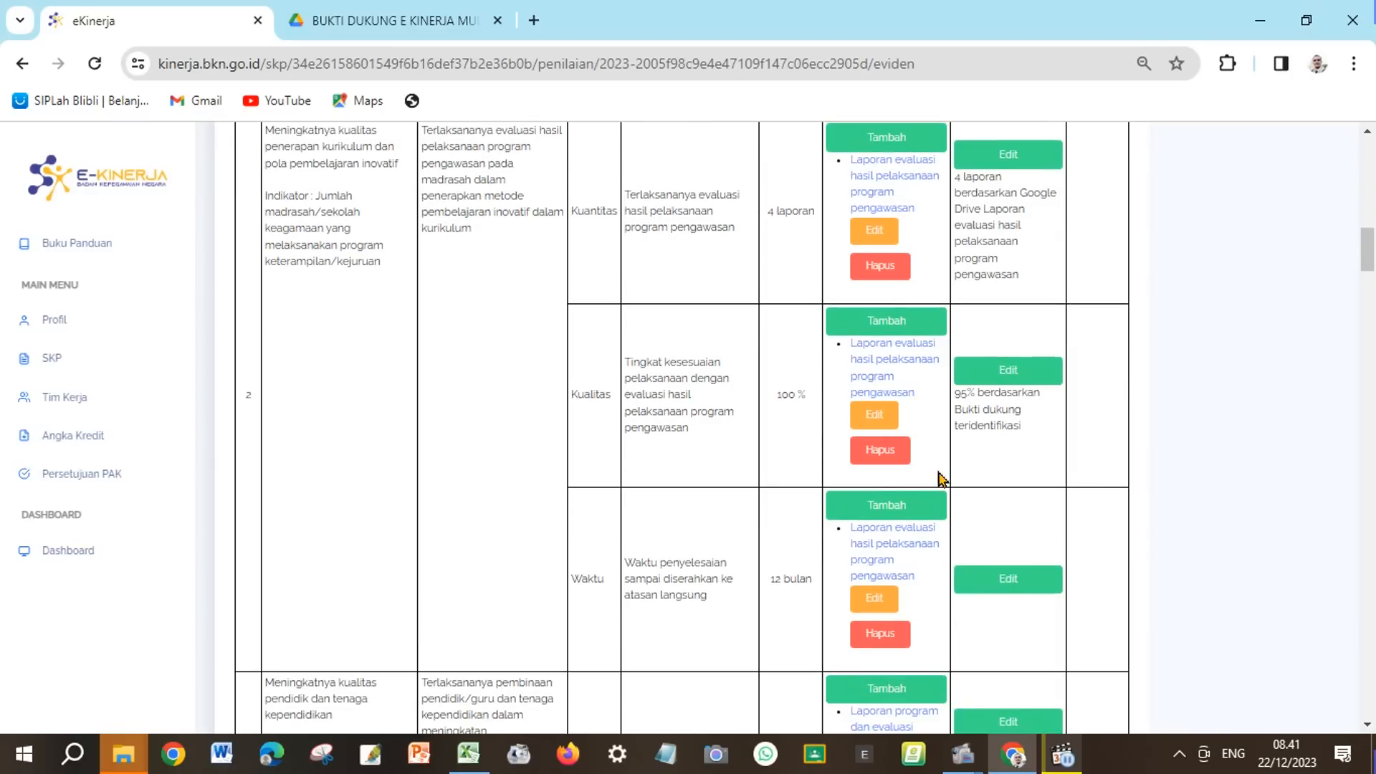
{"action": "left_click", "coordinate": [1004, 593]}
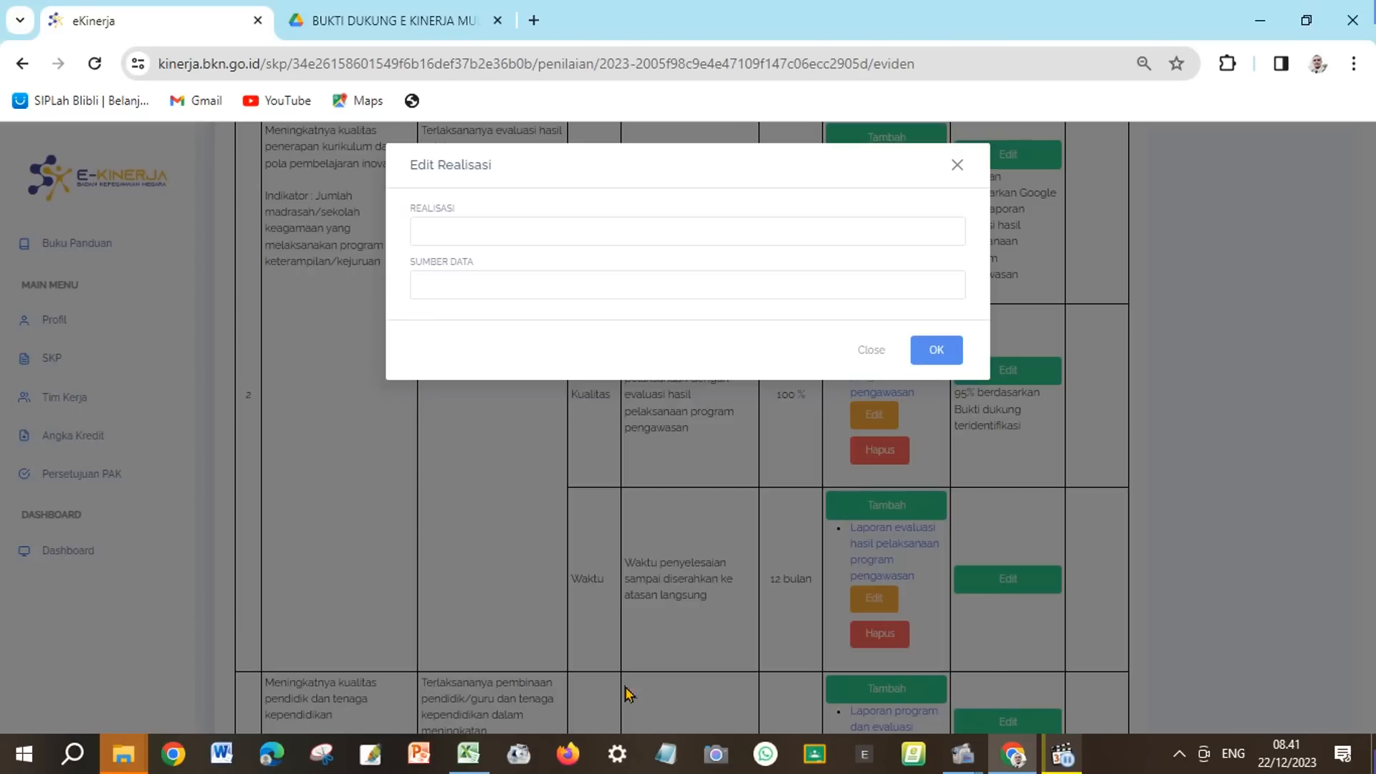
{"action": "left_click", "coordinate": [468, 753]}
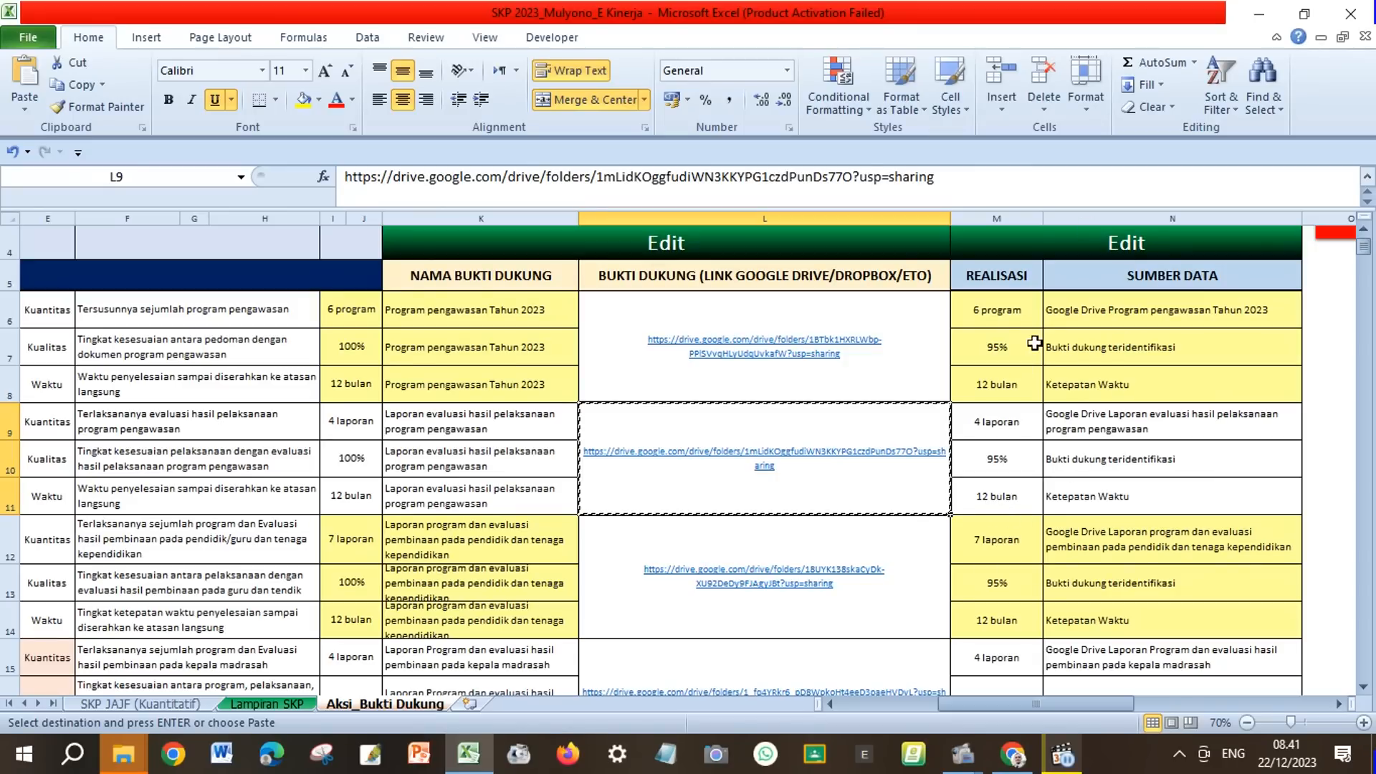
{"action": "left_click", "coordinate": [1018, 503]}
{"action": "left_click", "coordinate": [1082, 497]}
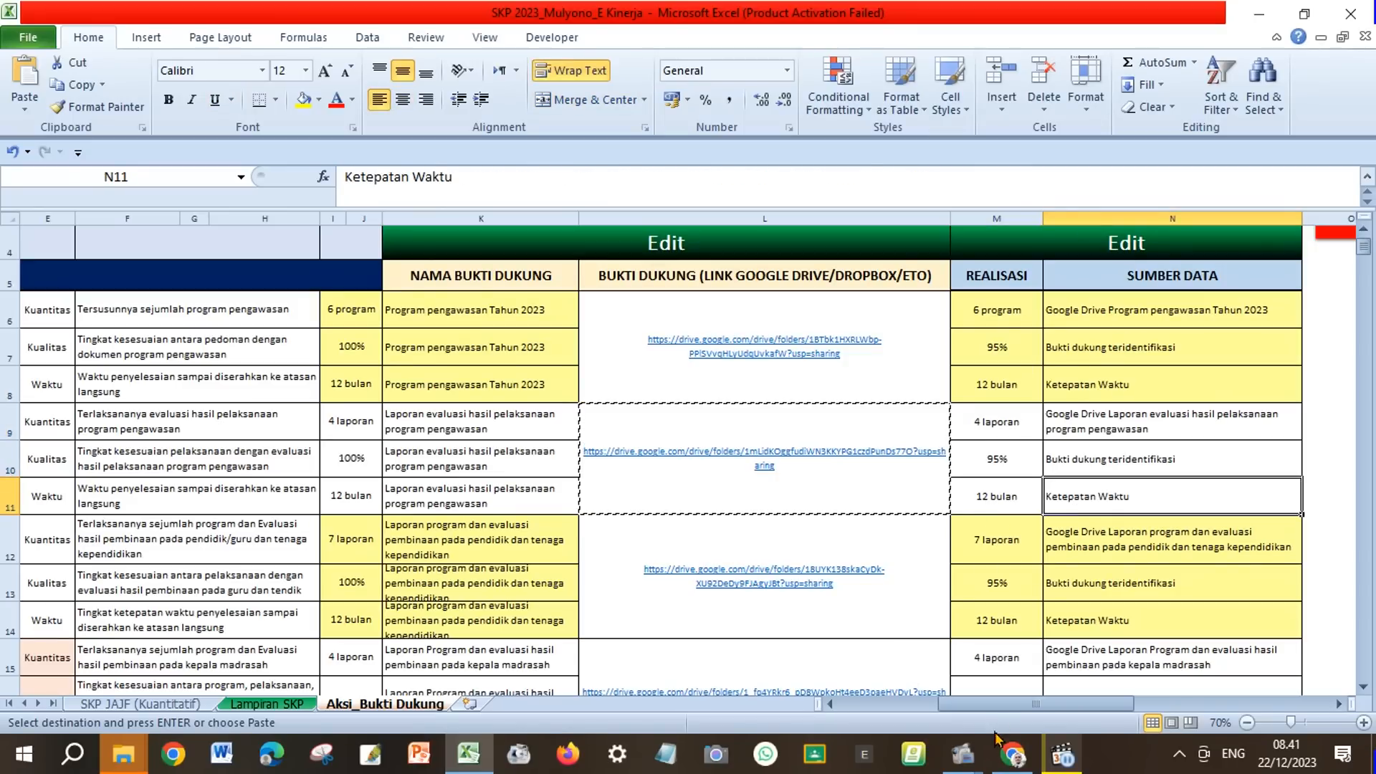
{"action": "left_click", "coordinate": [1011, 754]}
{"action": "left_click", "coordinate": [598, 231]}
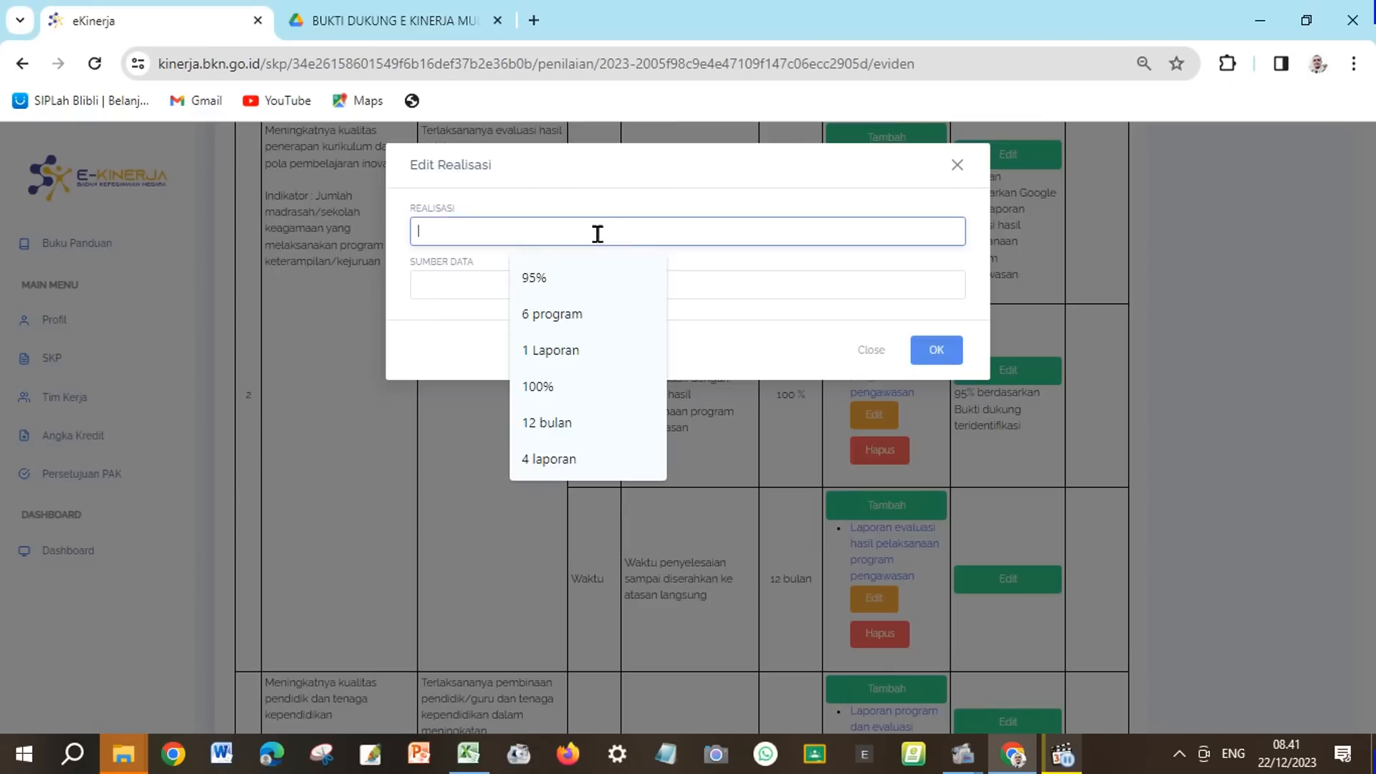
{"action": "left_click", "coordinate": [586, 424]}
{"action": "left_click", "coordinate": [530, 281]}
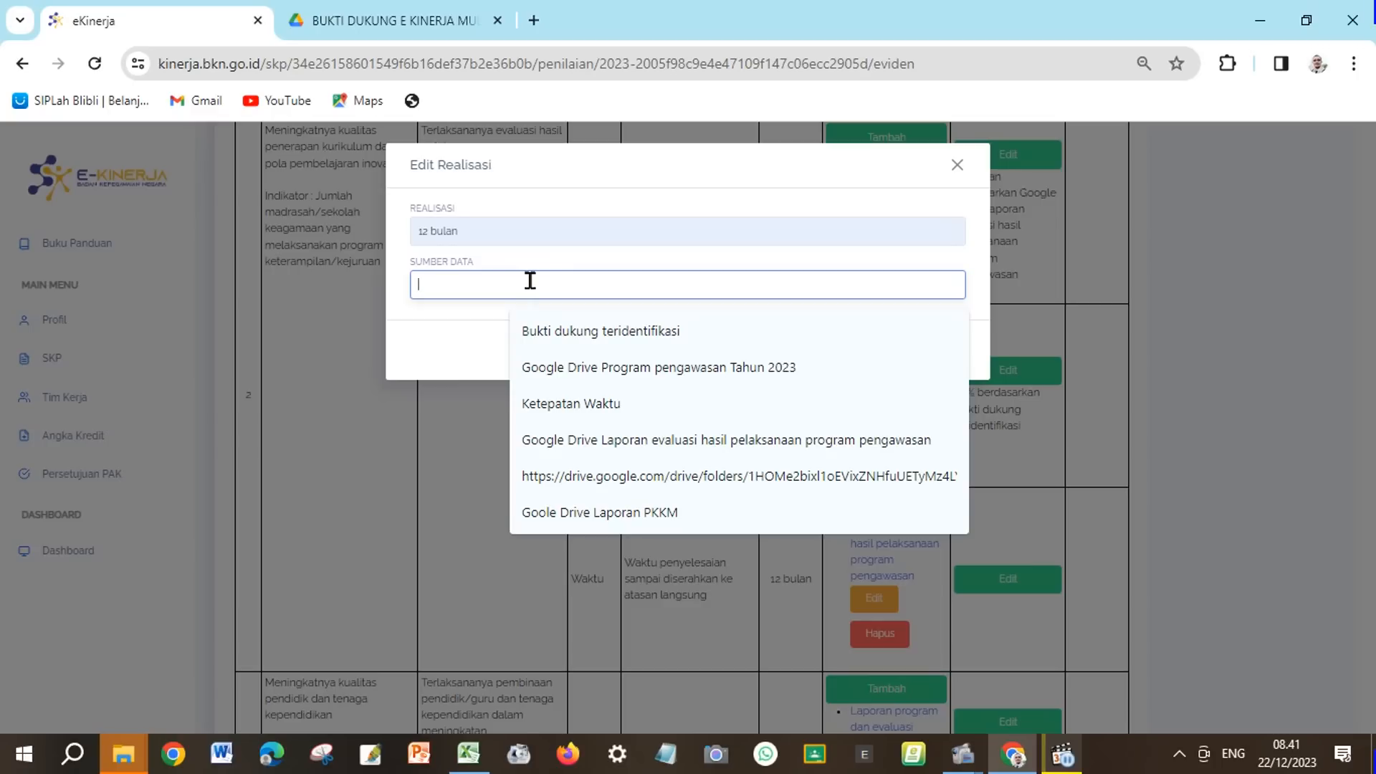
{"action": "left_click", "coordinate": [575, 406]}
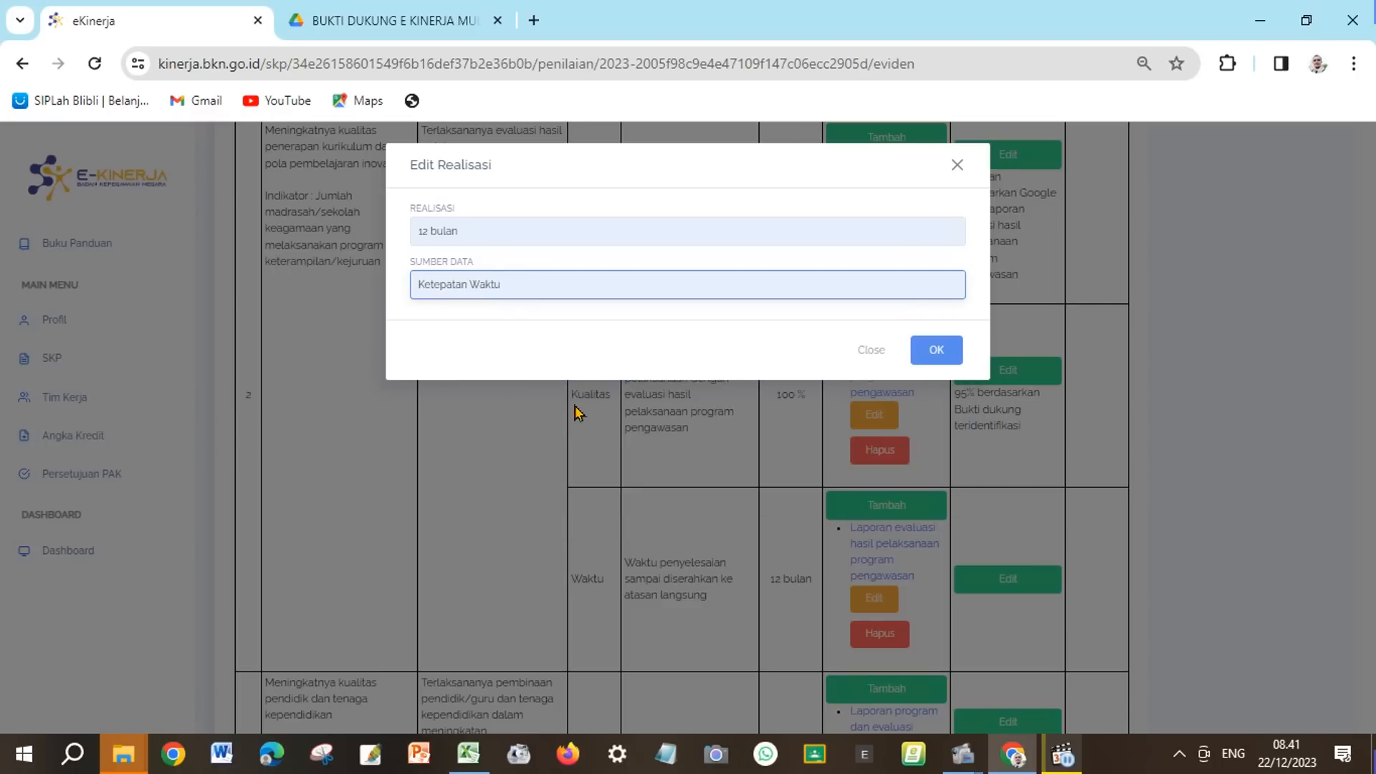
{"action": "left_click", "coordinate": [937, 351]}
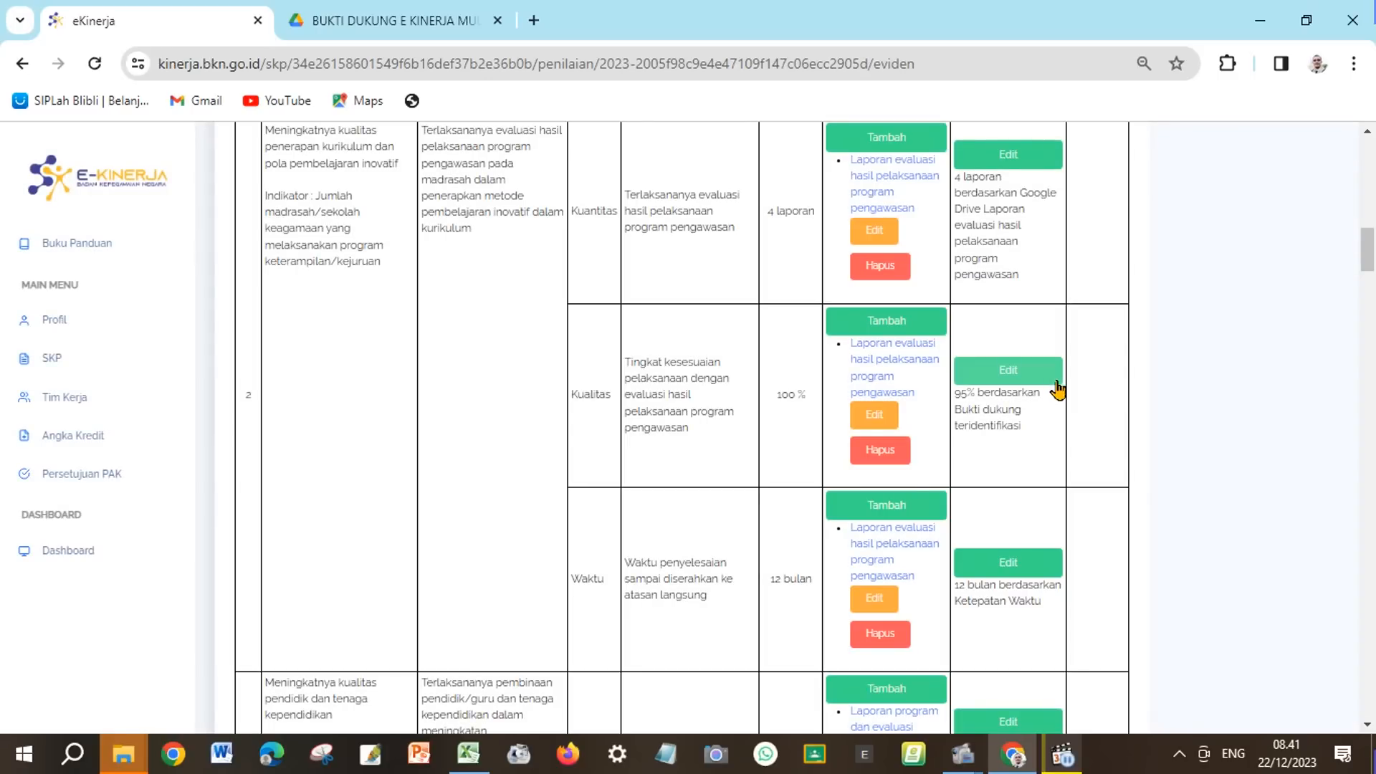
{"action": "scroll", "coordinate": [839, 513], "scroll_direction": "up", "scroll_amount": 2}
{"action": "scroll", "coordinate": [840, 513], "scroll_direction": "up", "scroll_amount": 7}
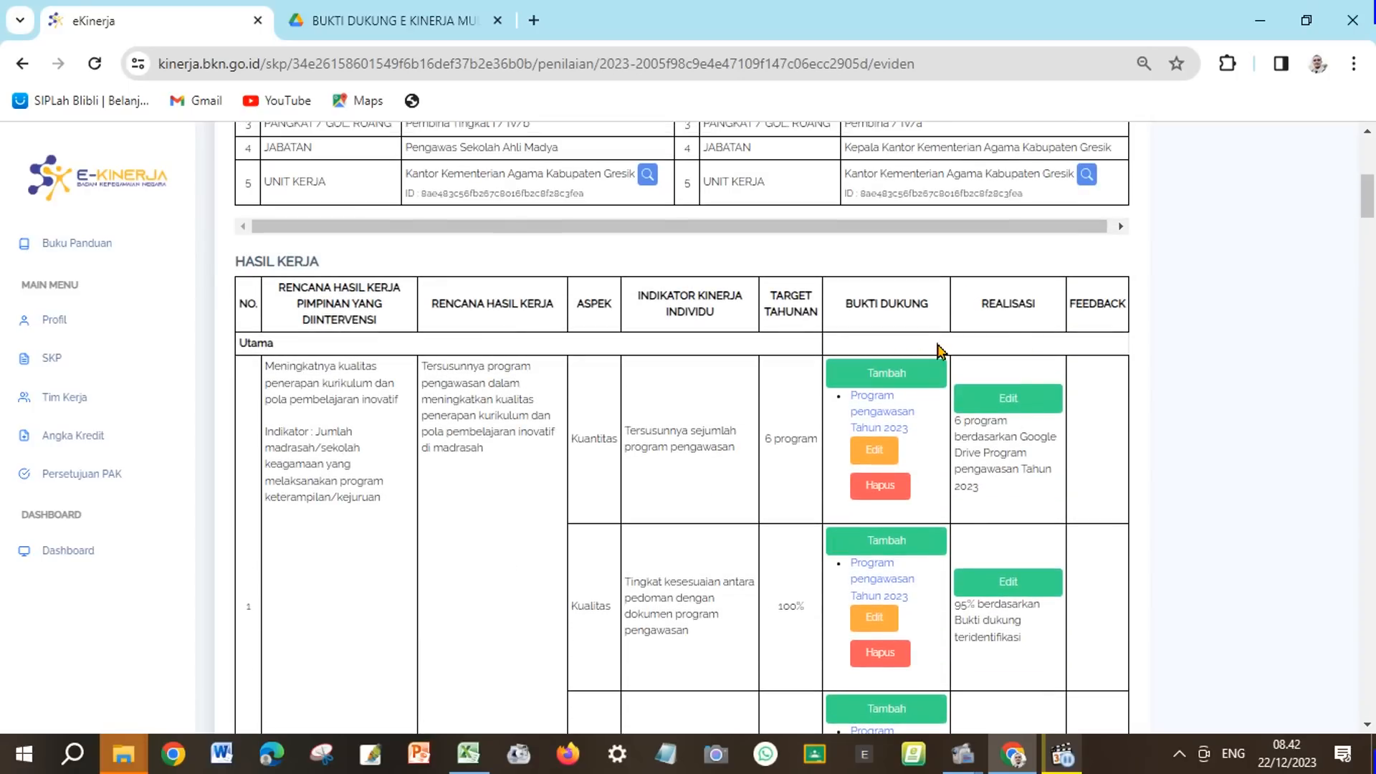
Step: Review the evidence and realisation entries of all twelve work plans and the Perilaku Kerja section of the 2023 SKP
{"action": "scroll", "coordinate": [975, 378], "scroll_direction": "down", "scroll_amount": 10}
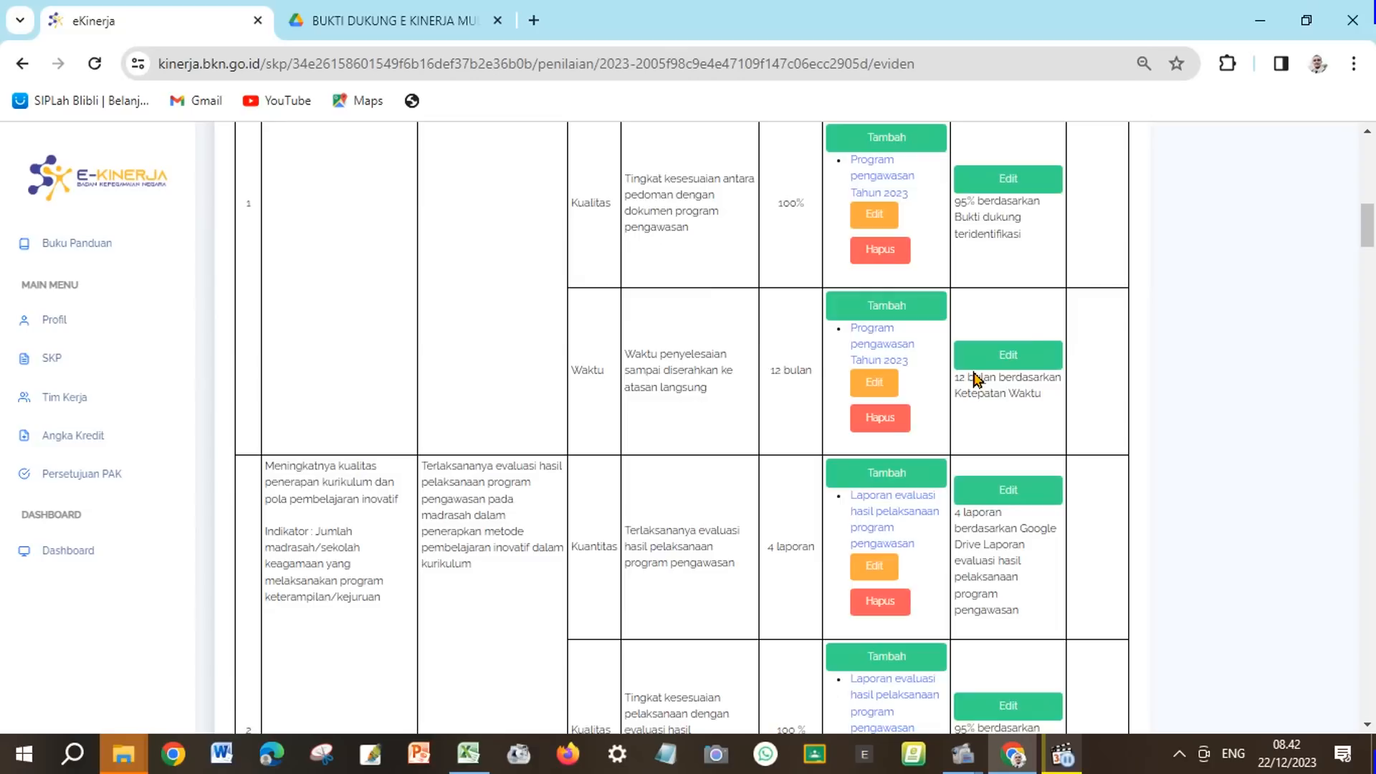
{"action": "scroll", "coordinate": [975, 378], "scroll_direction": "down", "scroll_amount": 10}
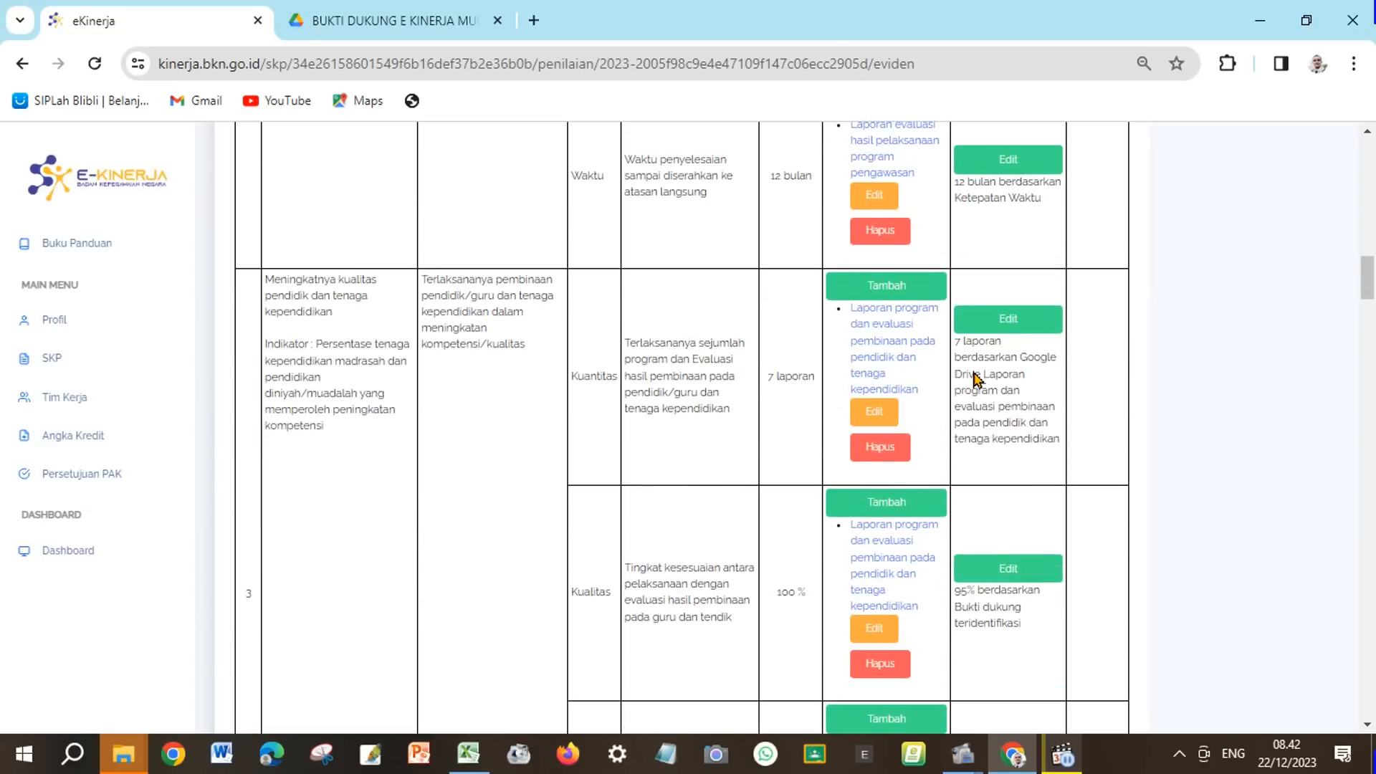
{"action": "scroll", "coordinate": [975, 380], "scroll_direction": "down", "scroll_amount": 10}
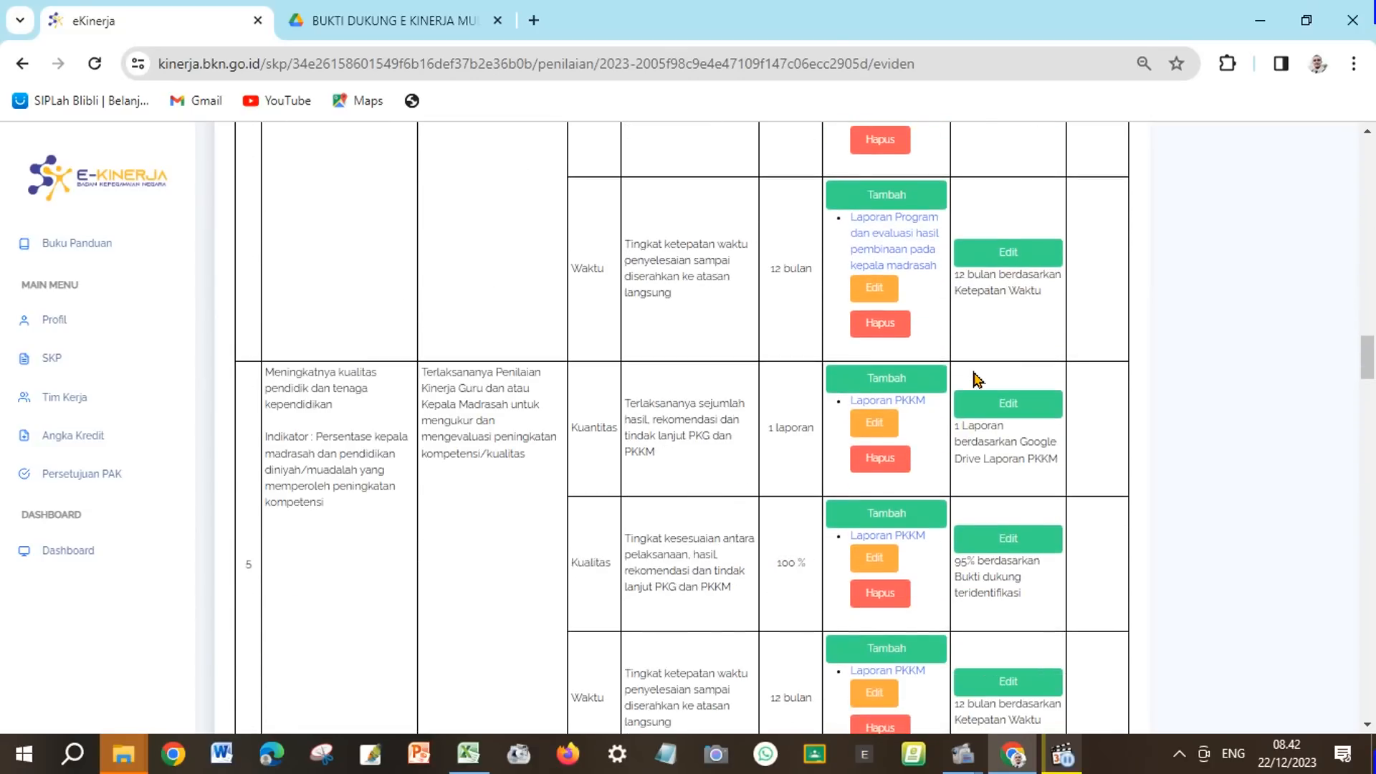
{"action": "scroll", "coordinate": [975, 380], "scroll_direction": "down", "scroll_amount": 10}
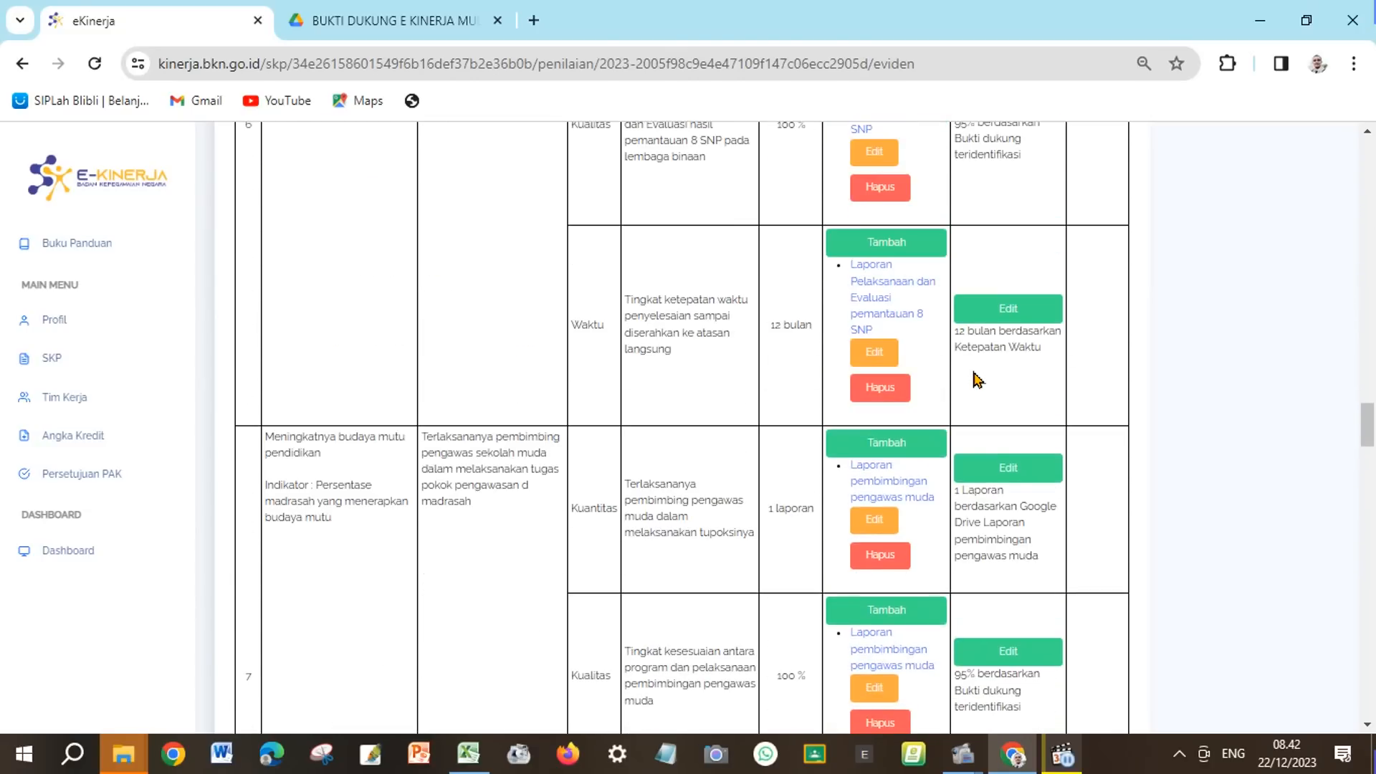
{"action": "scroll", "coordinate": [975, 377], "scroll_direction": "down", "scroll_amount": 10}
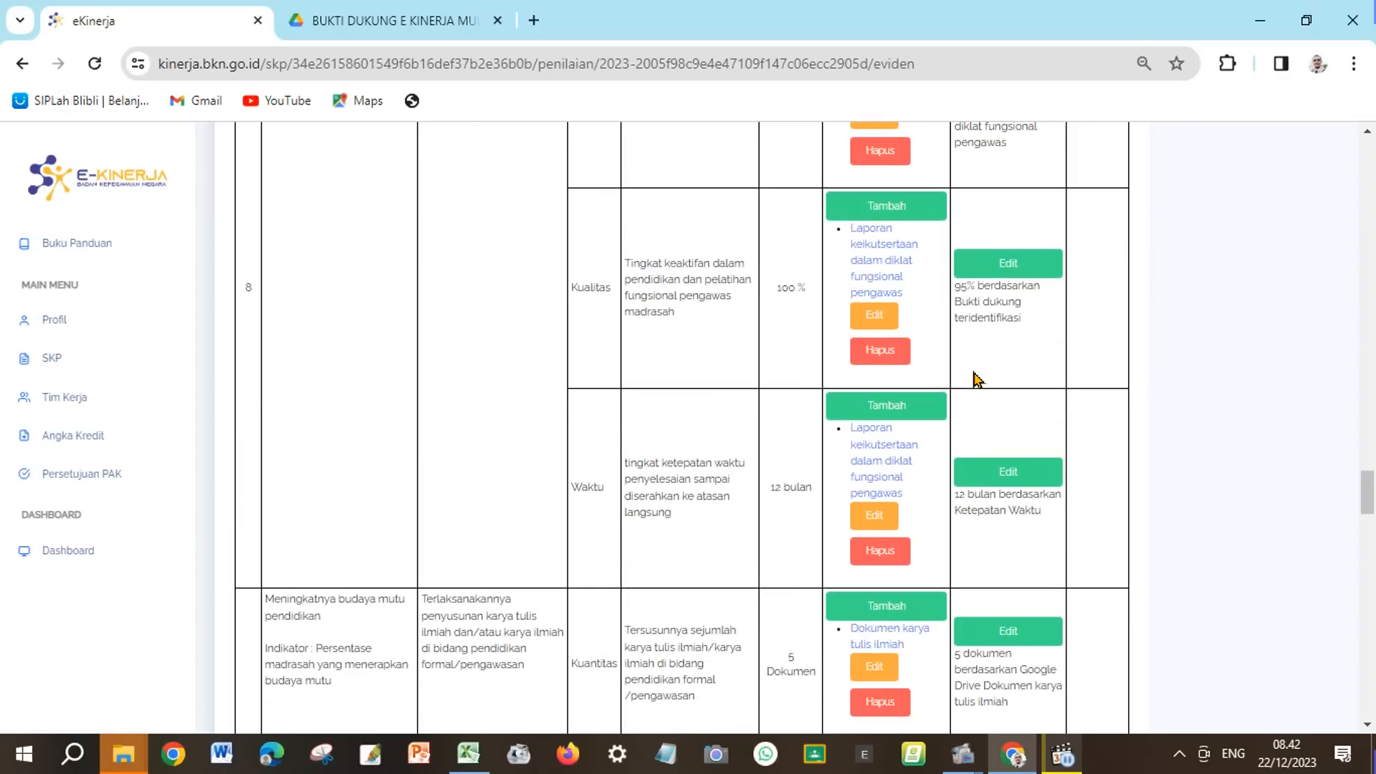
{"action": "scroll", "coordinate": [977, 380], "scroll_direction": "down", "scroll_amount": 10}
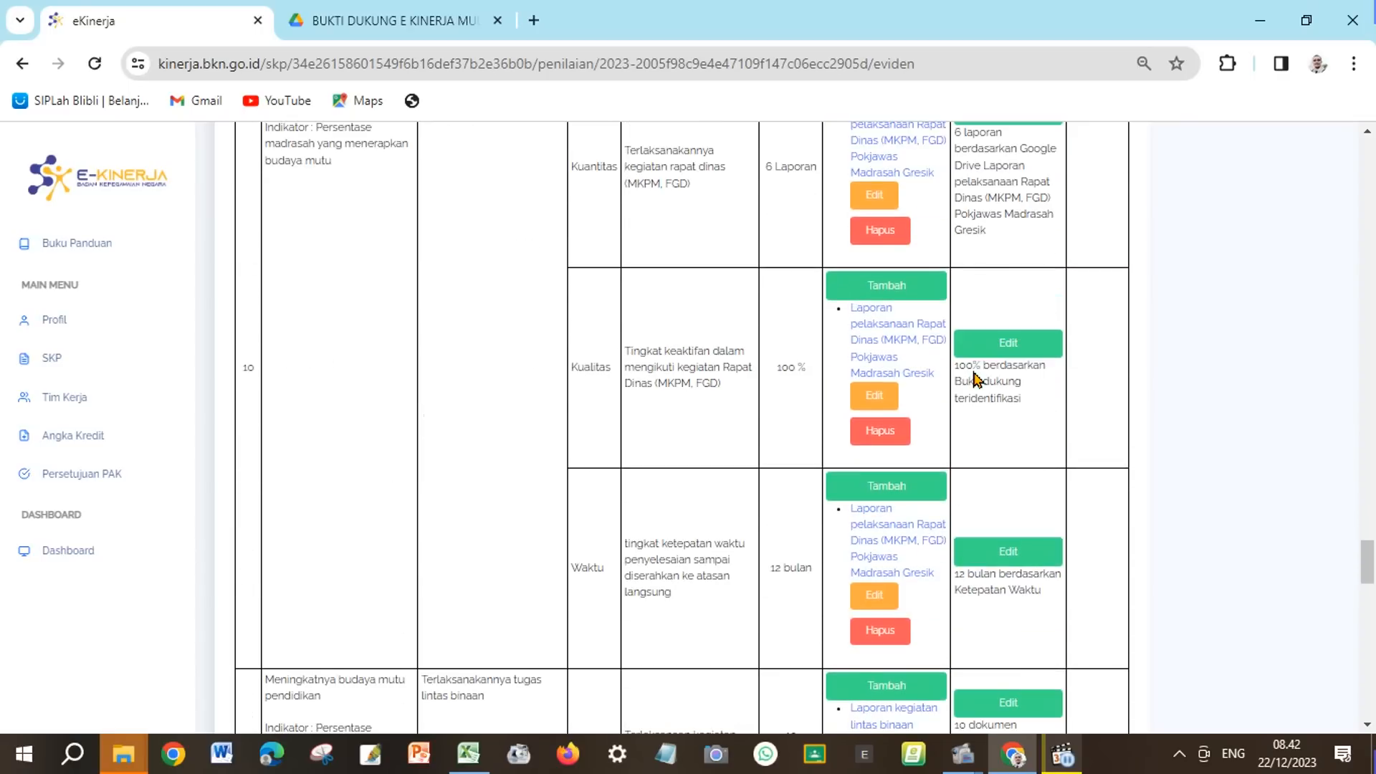
{"action": "scroll", "coordinate": [983, 384], "scroll_direction": "down", "scroll_amount": 5}
{"action": "scroll", "coordinate": [983, 390], "scroll_direction": "up", "scroll_amount": 1}
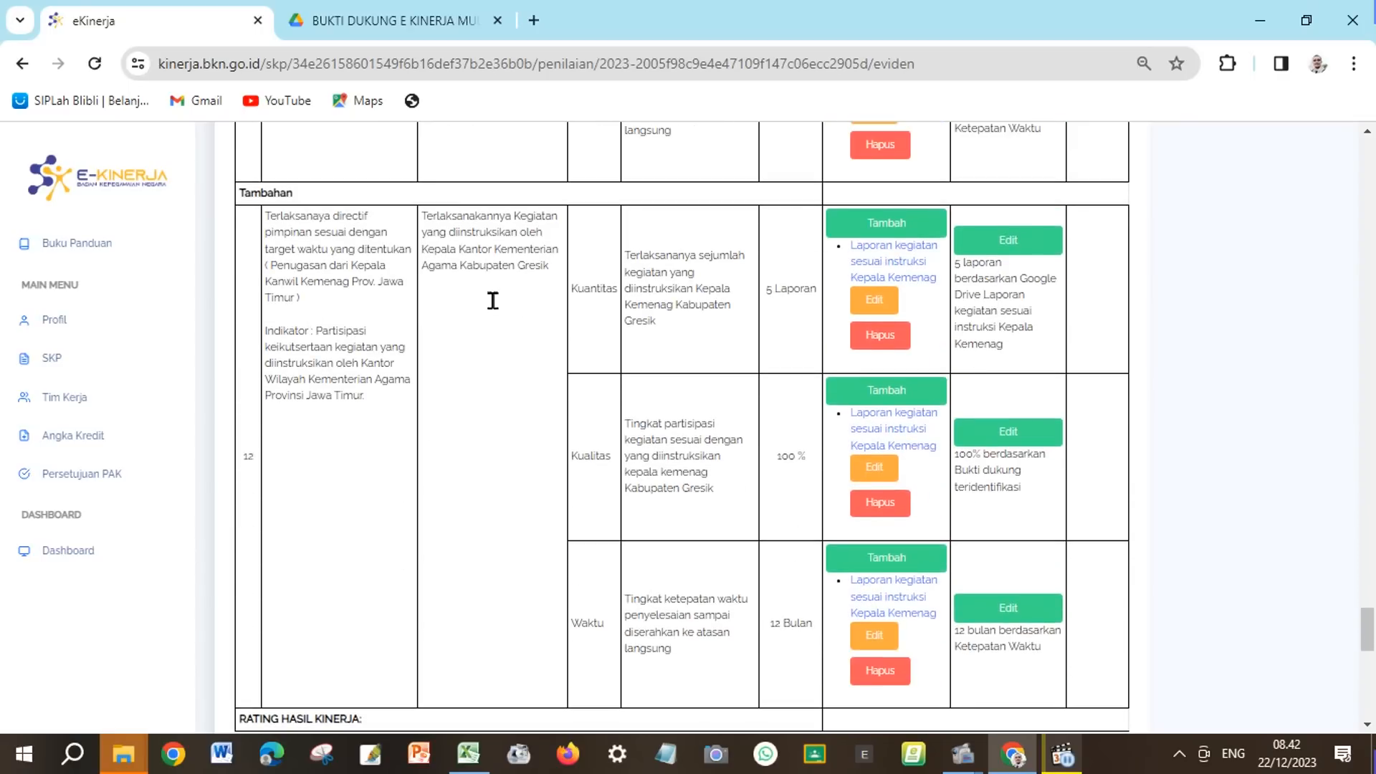
{"action": "scroll", "coordinate": [957, 355], "scroll_direction": "down", "scroll_amount": 5}
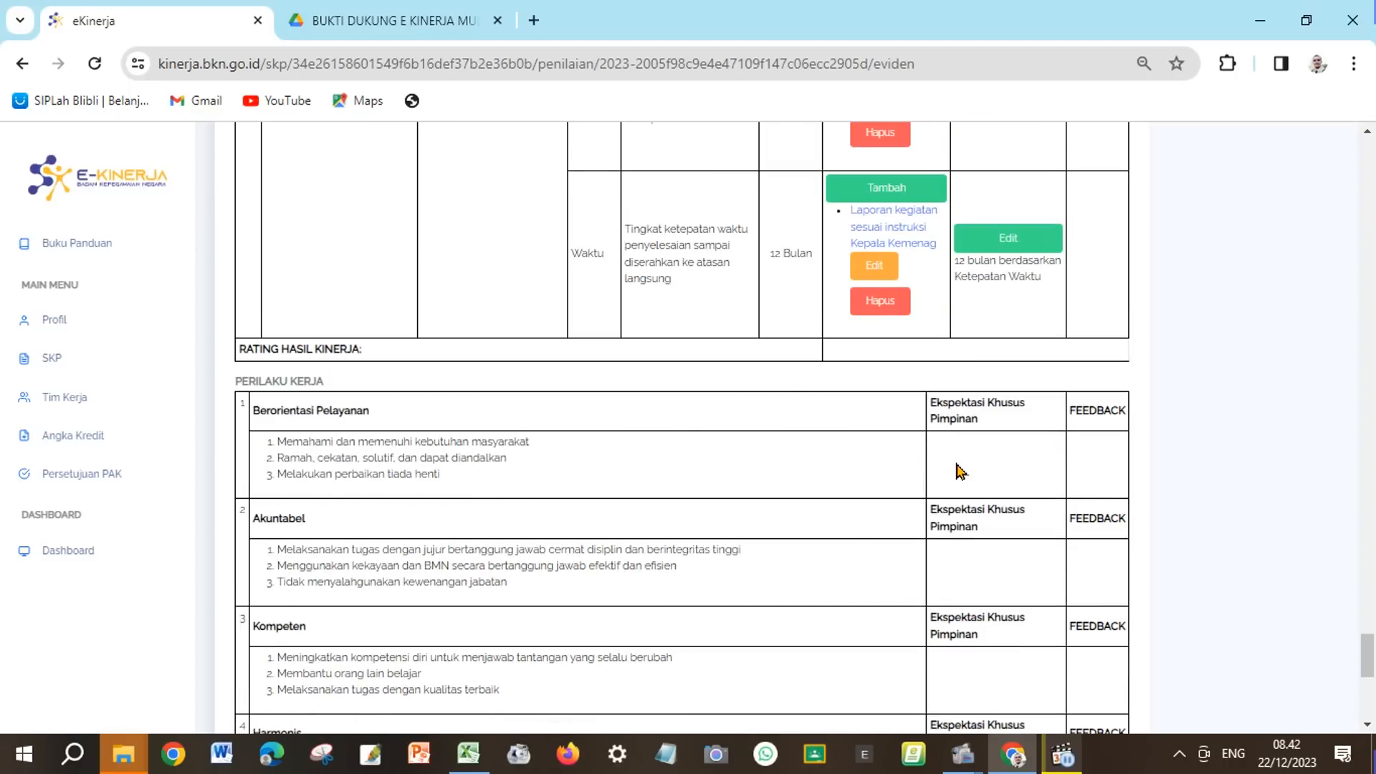
{"action": "scroll", "coordinate": [961, 471], "scroll_direction": "down", "scroll_amount": 7}
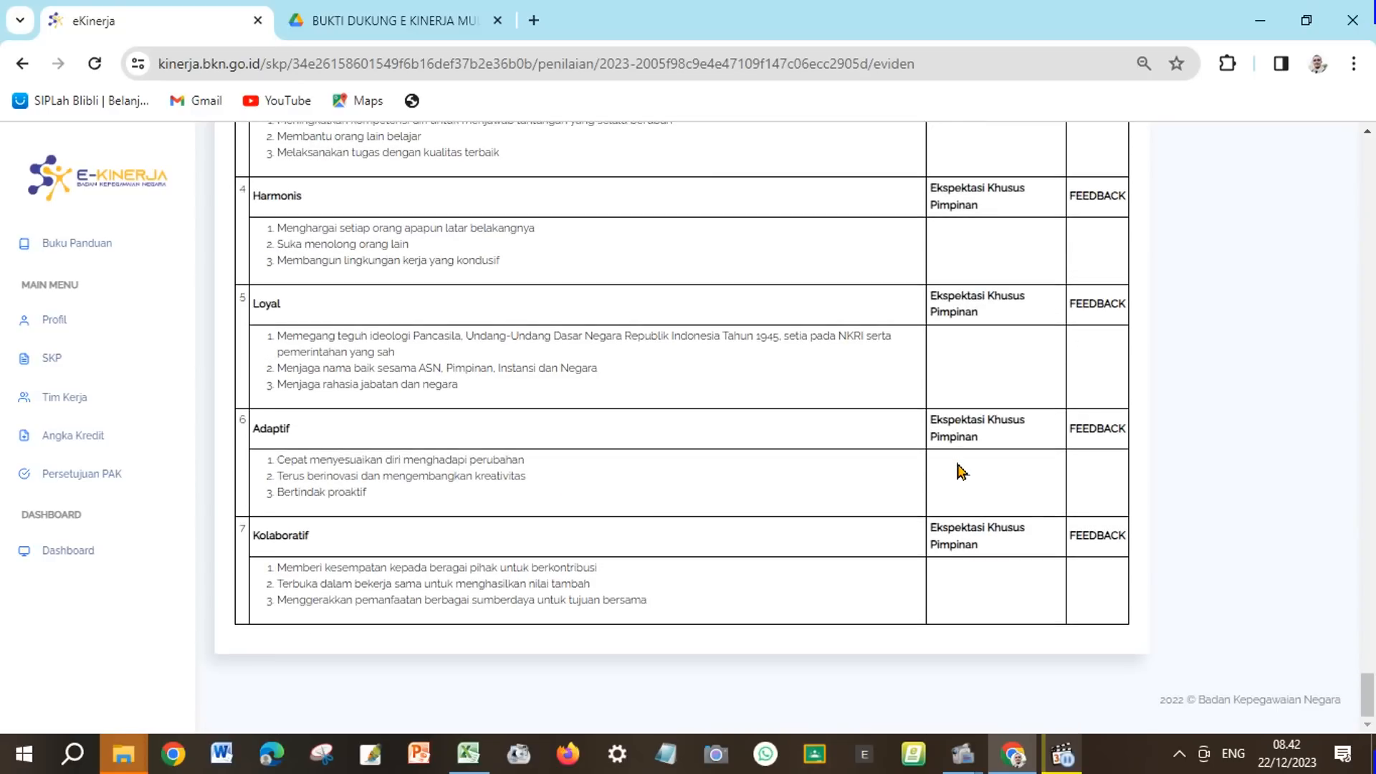
Step: Generate the Penilaian SKP form for printing, dated 22/12/2023 with location Kabupaten Gresik and both anchor fields empty
{"action": "scroll", "coordinate": [1030, 469], "scroll_direction": "up", "scroll_amount": 10}
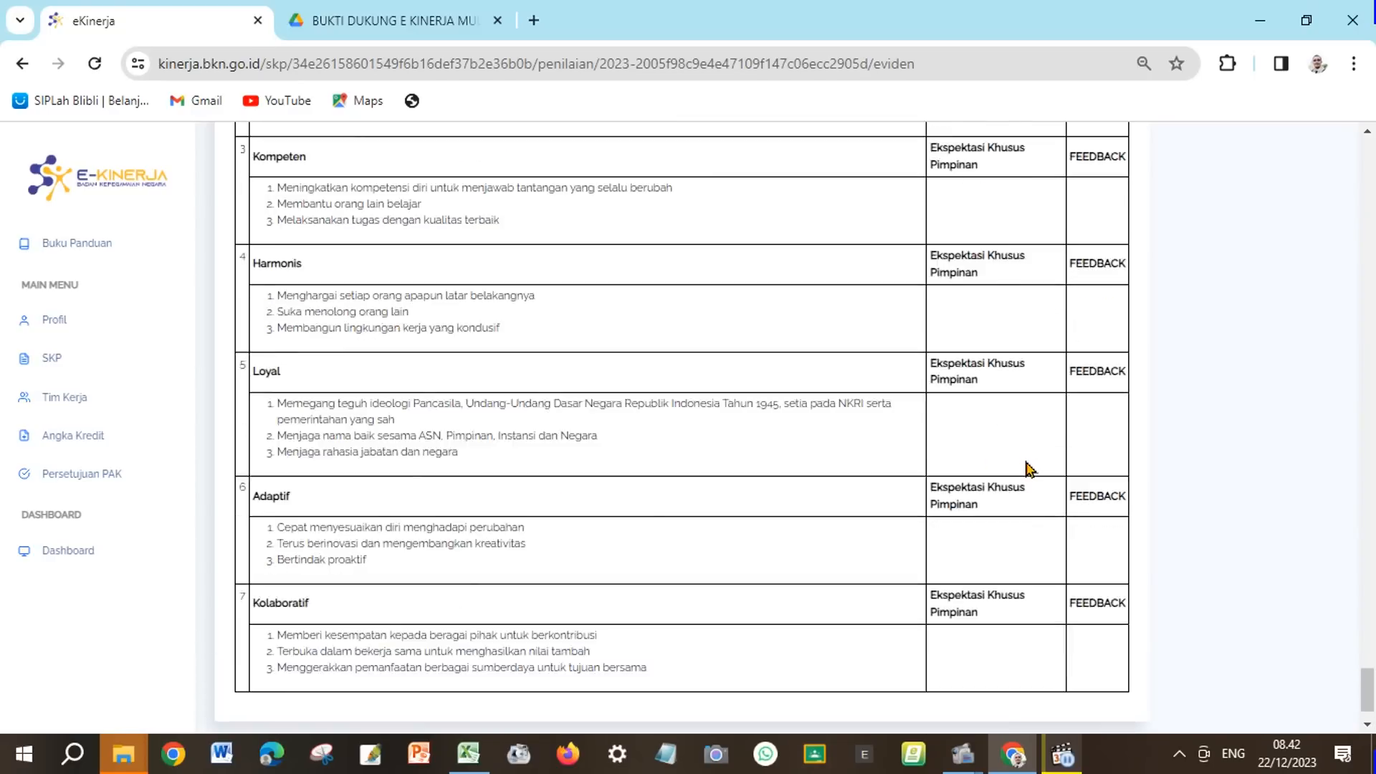
{"action": "scroll", "coordinate": [1029, 469], "scroll_direction": "up", "scroll_amount": 10}
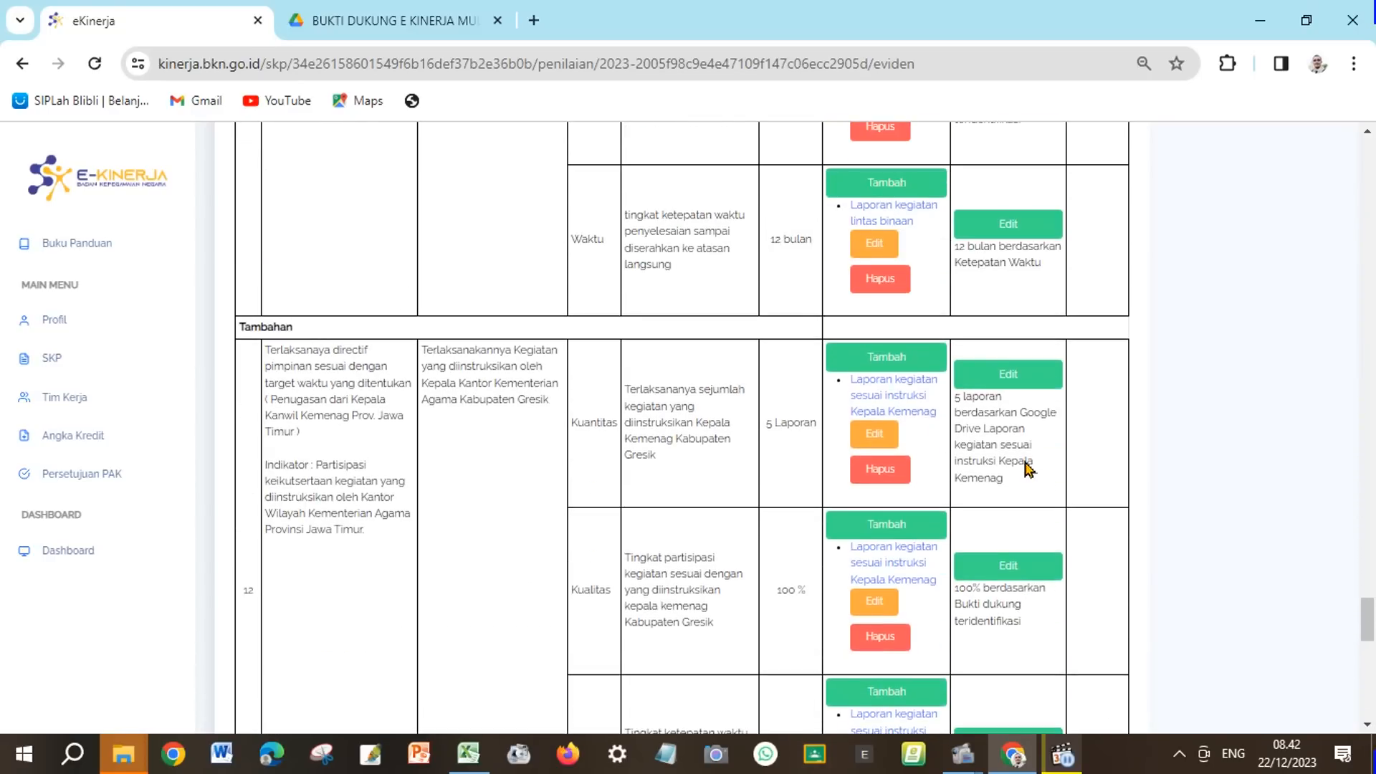
{"action": "scroll", "coordinate": [1029, 469], "scroll_direction": "up", "scroll_amount": 10}
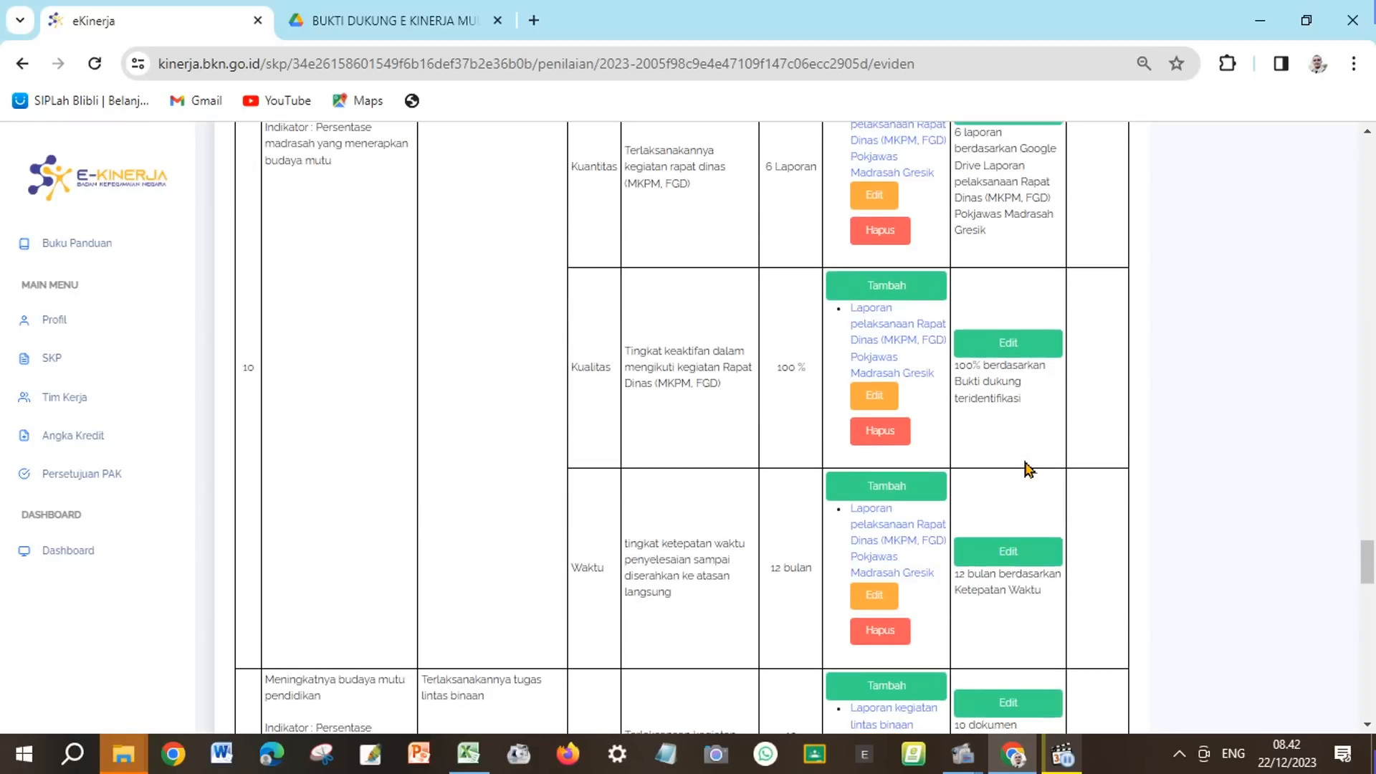
{"action": "scroll", "coordinate": [1029, 470], "scroll_direction": "up", "scroll_amount": 10}
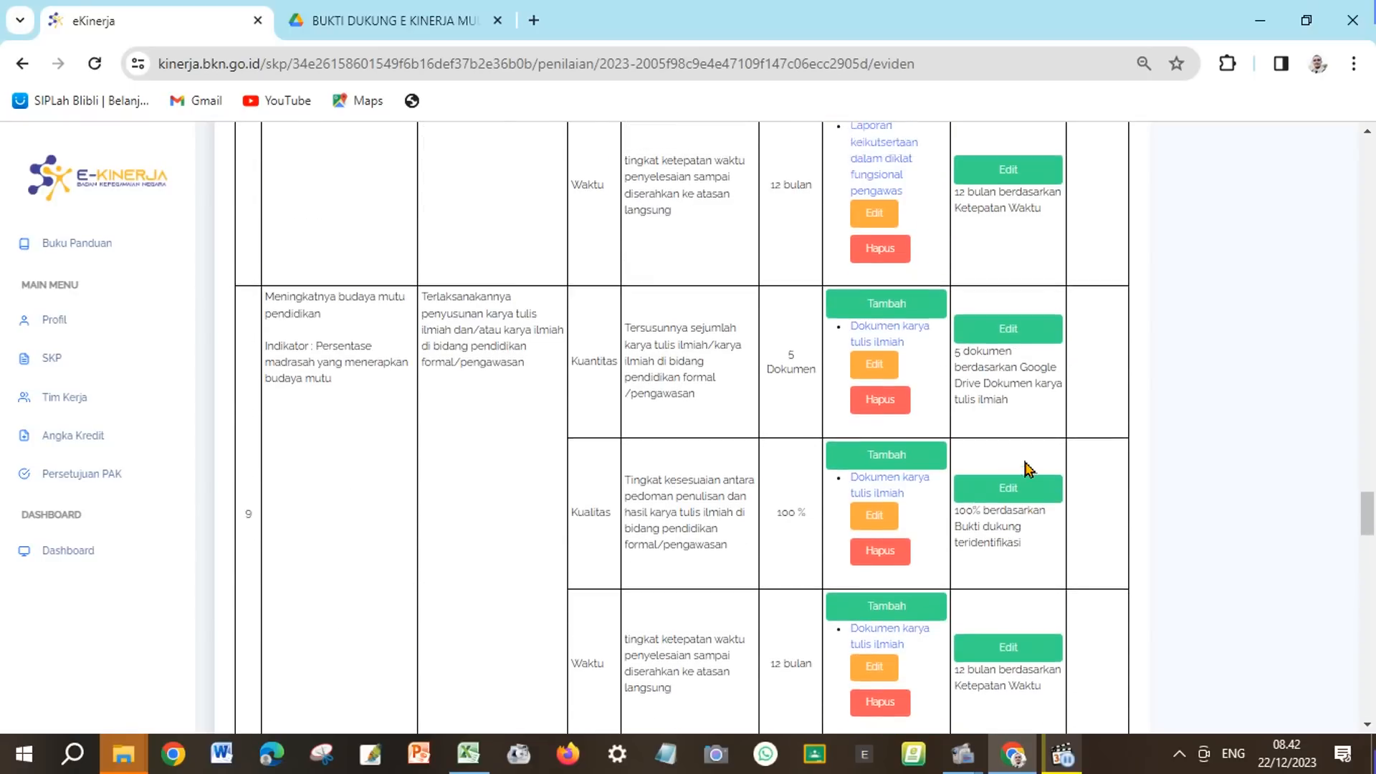
{"action": "scroll", "coordinate": [1030, 469], "scroll_direction": "up", "scroll_amount": 10}
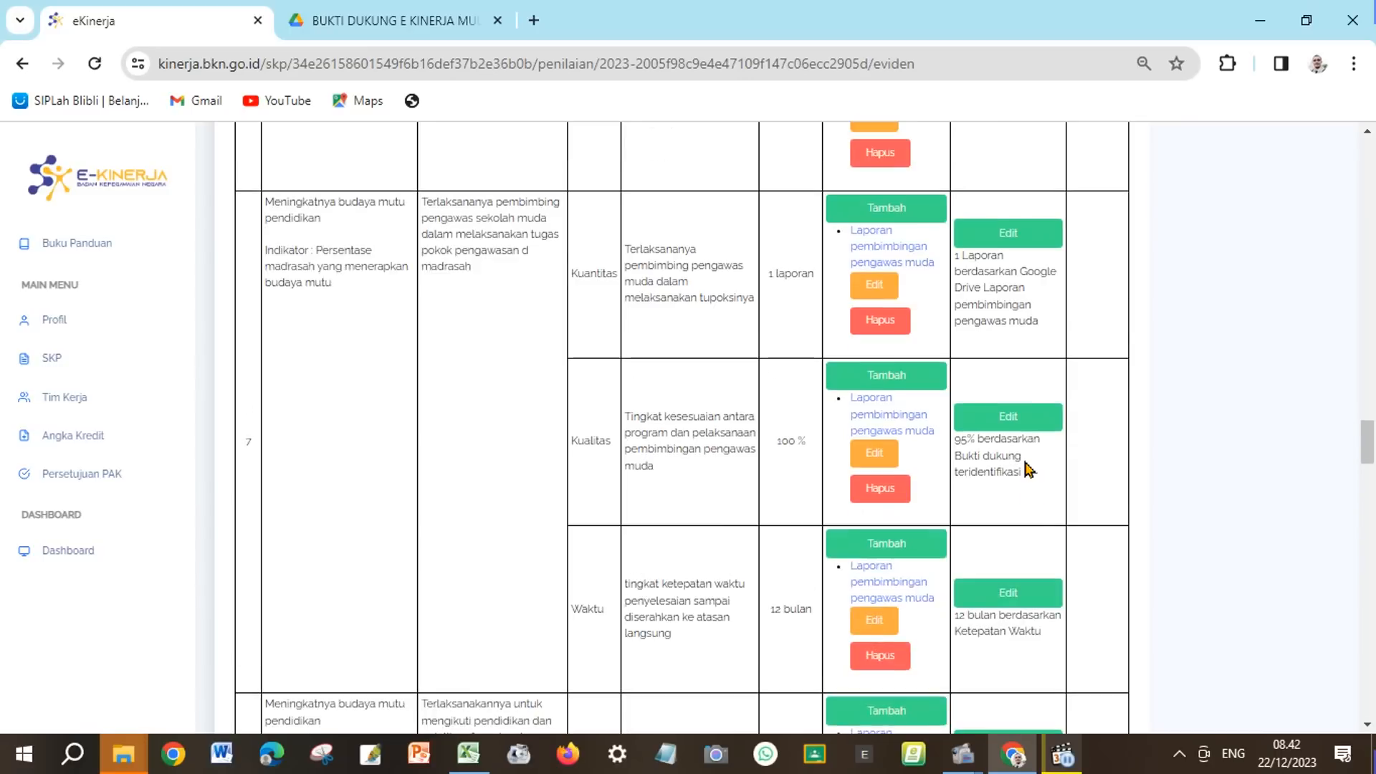
{"action": "scroll", "coordinate": [1029, 469], "scroll_direction": "up", "scroll_amount": 10}
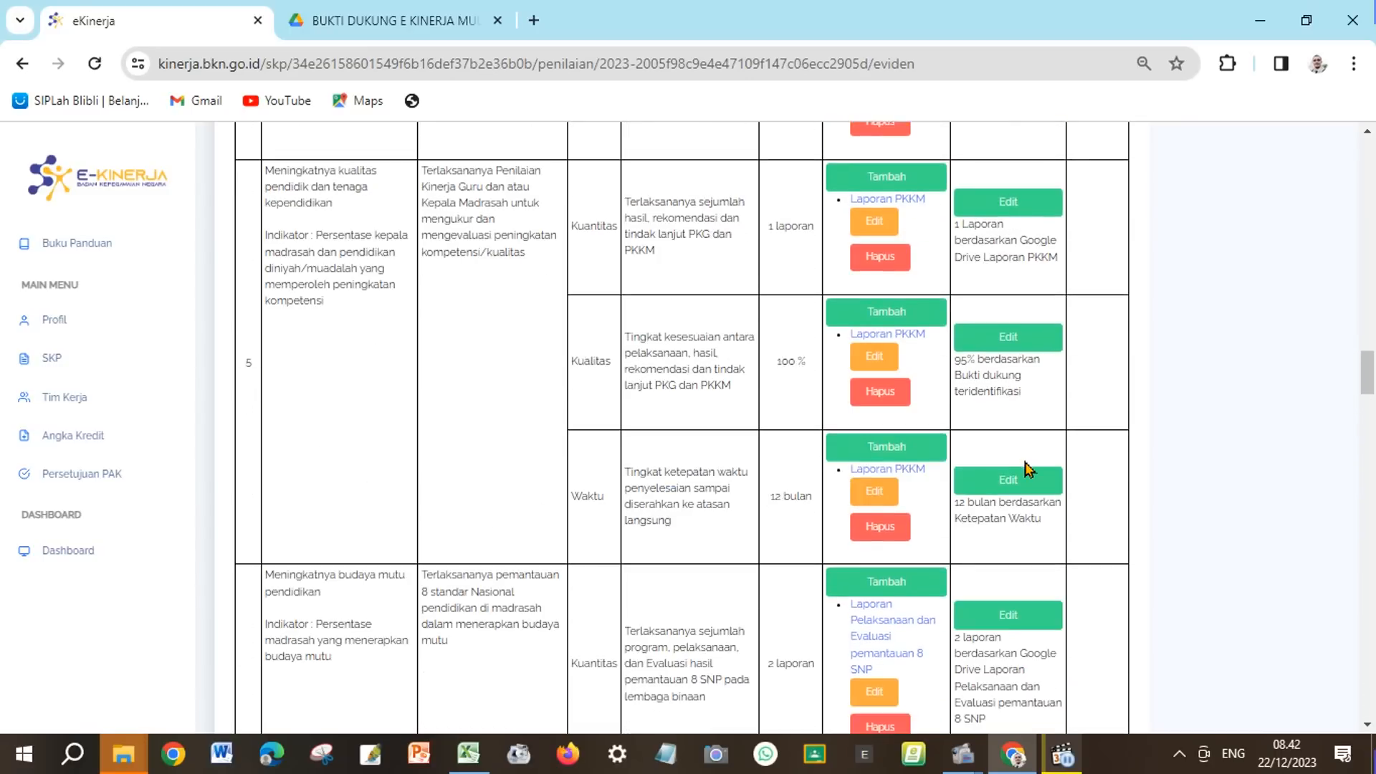
{"action": "scroll", "coordinate": [1029, 469], "scroll_direction": "up", "scroll_amount": 10}
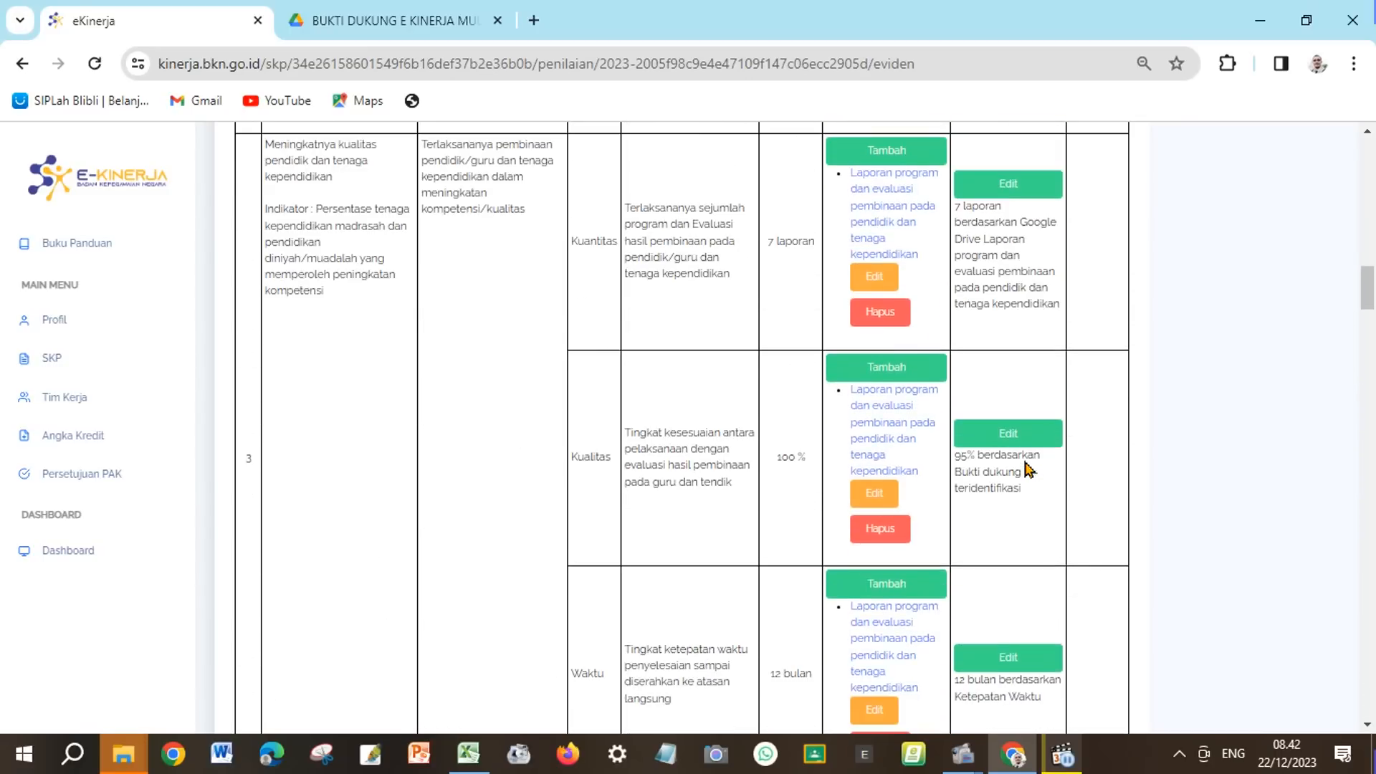
{"action": "scroll", "coordinate": [1030, 470], "scroll_direction": "up", "scroll_amount": 10}
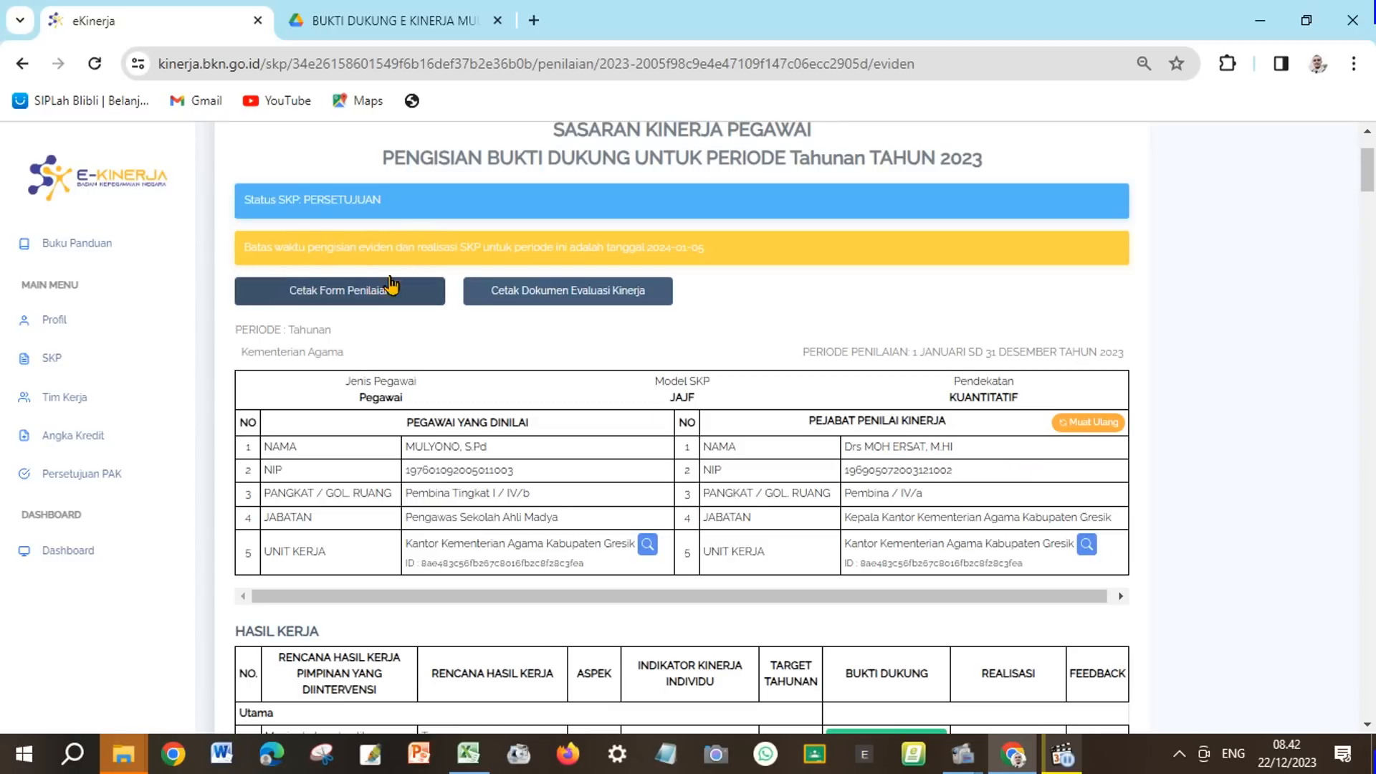
{"action": "left_click", "coordinate": [345, 297]}
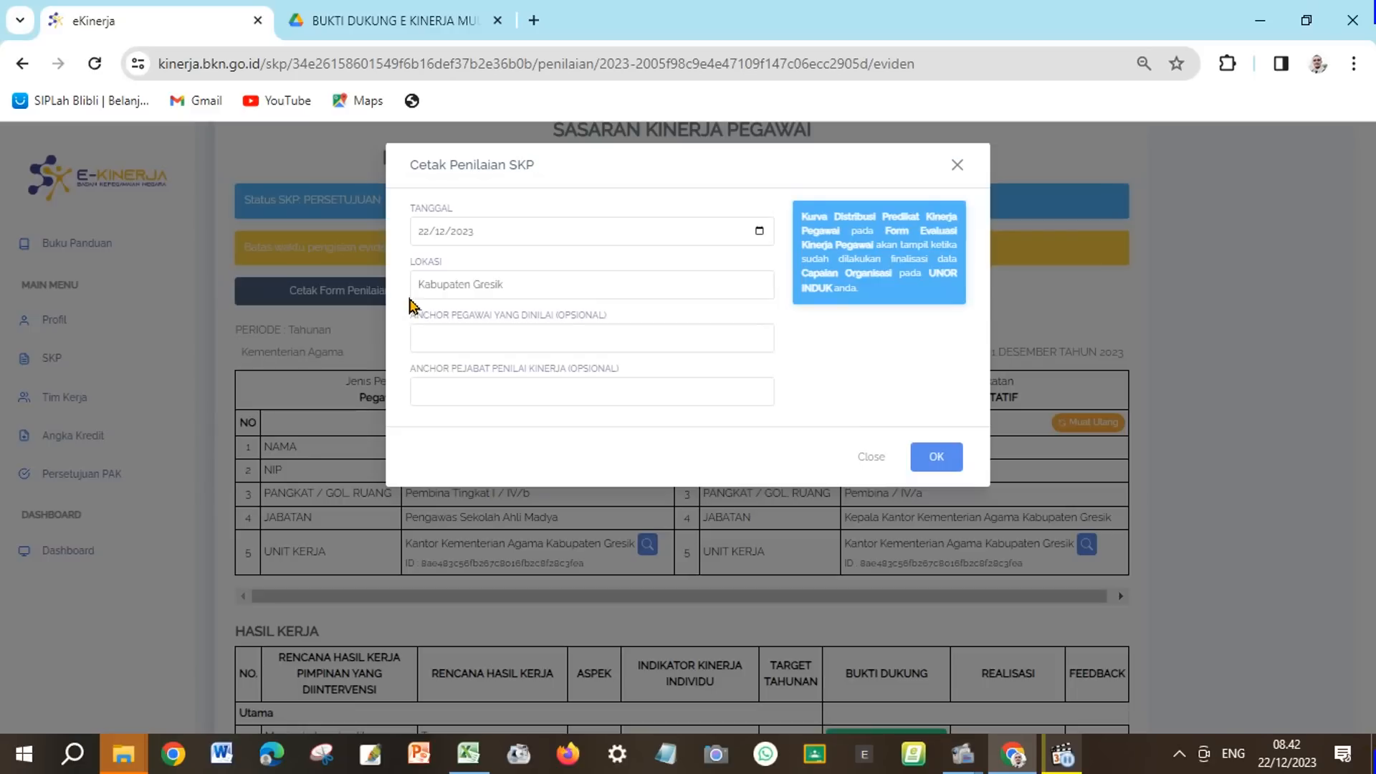
{"action": "left_click", "coordinate": [963, 470]}
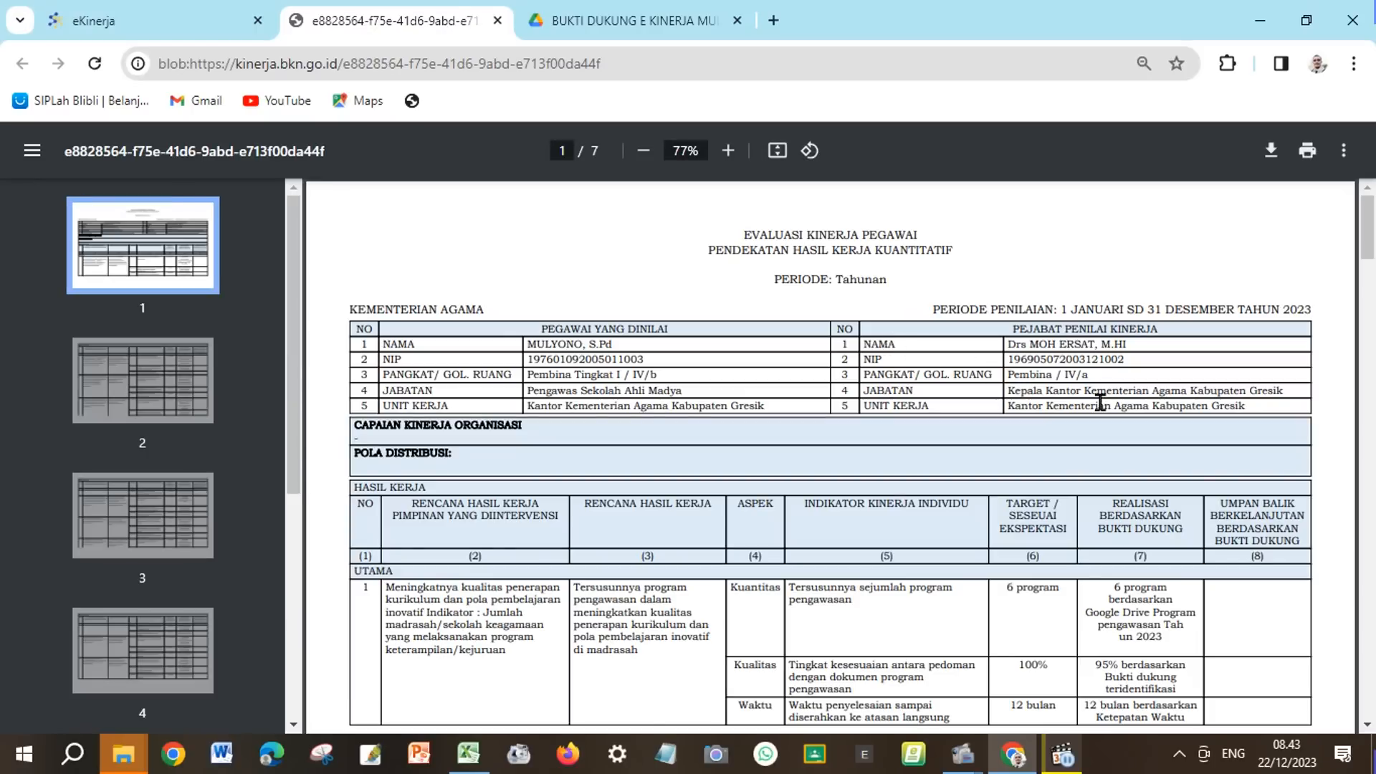
Step: Examine the pages of the generated Evaluasi Kinerja Pegawai PDF, checking the realisations, Perilaku Kerja section and signature block
{"action": "scroll", "coordinate": [1101, 403], "scroll_direction": "down", "scroll_amount": 10}
{"action": "scroll", "coordinate": [1102, 407], "scroll_direction": "down", "scroll_amount": 12}
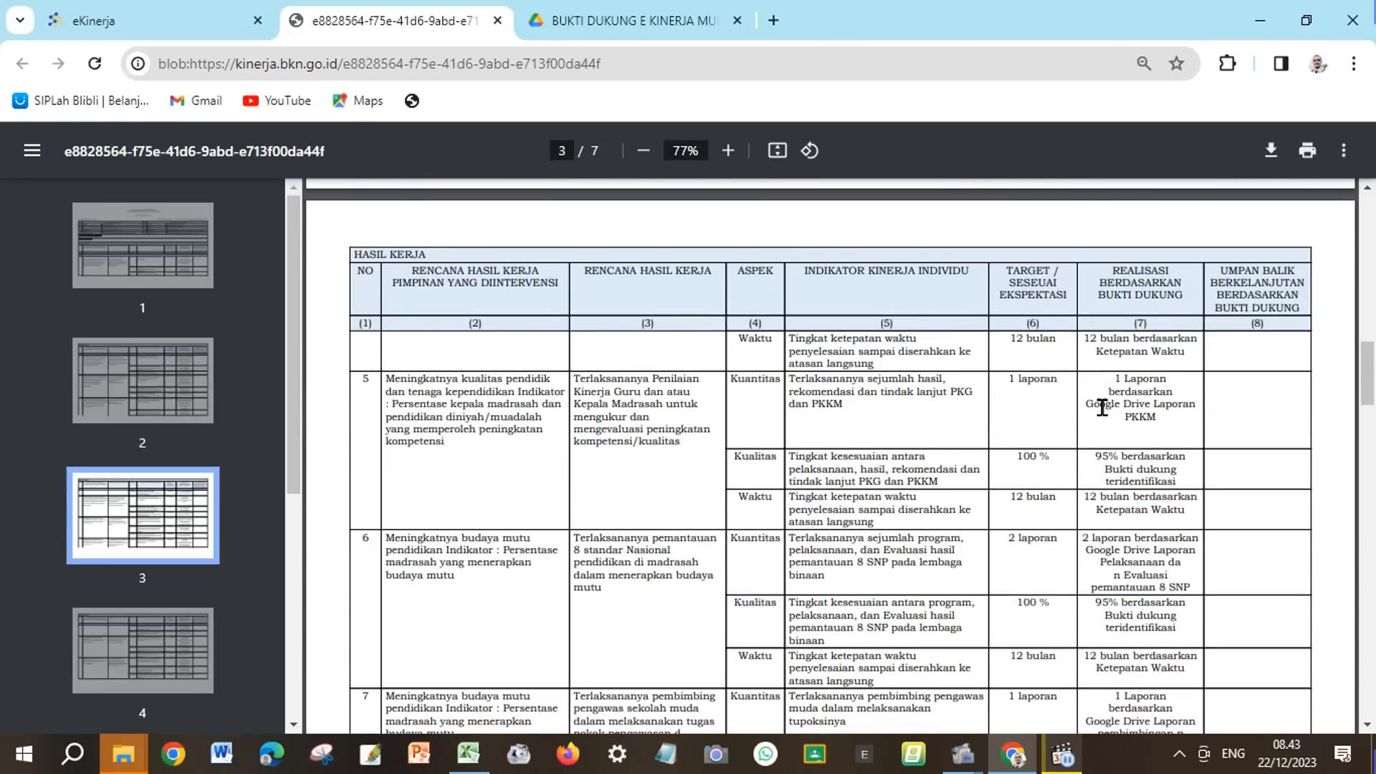
{"action": "scroll", "coordinate": [1102, 407], "scroll_direction": "down", "scroll_amount": 12}
{"action": "scroll", "coordinate": [1102, 406], "scroll_direction": "down", "scroll_amount": 12}
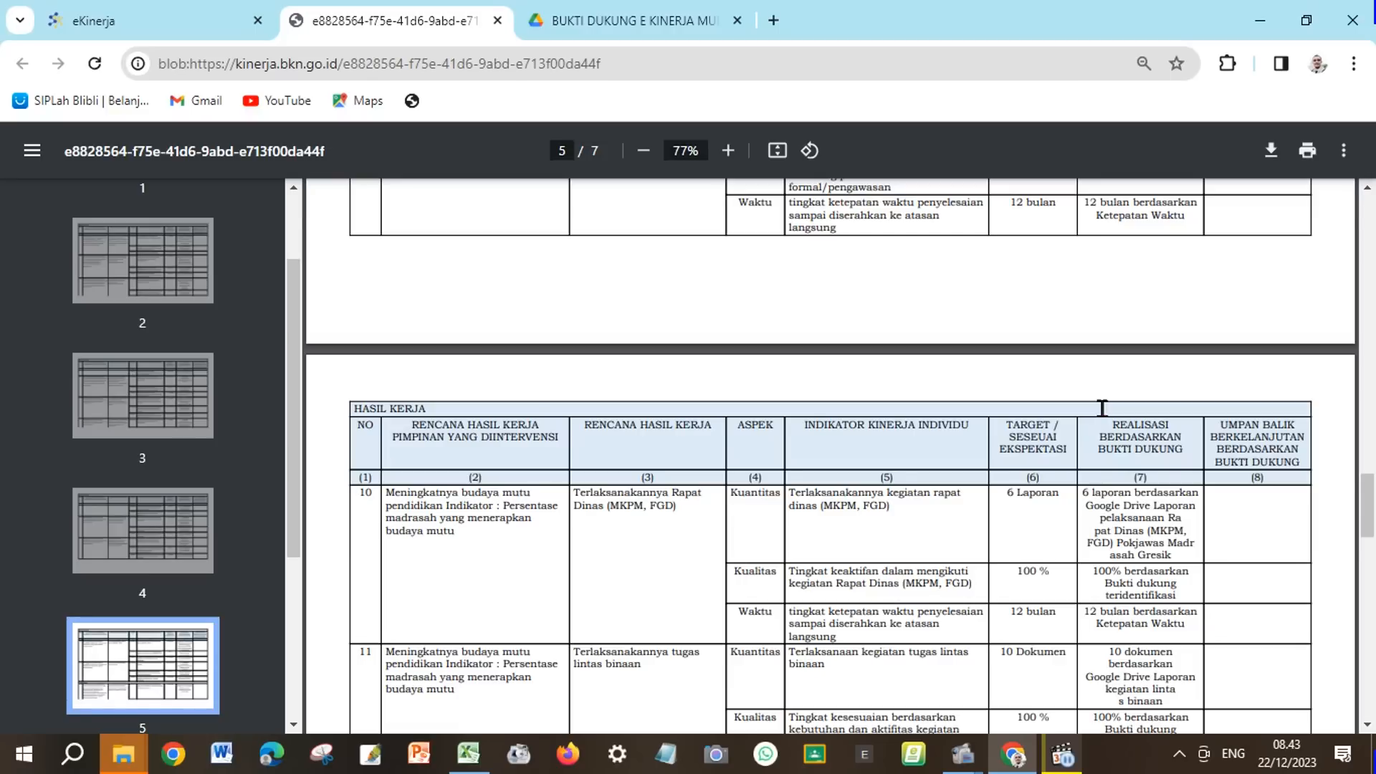
{"action": "scroll", "coordinate": [1101, 407], "scroll_direction": "down", "scroll_amount": 12}
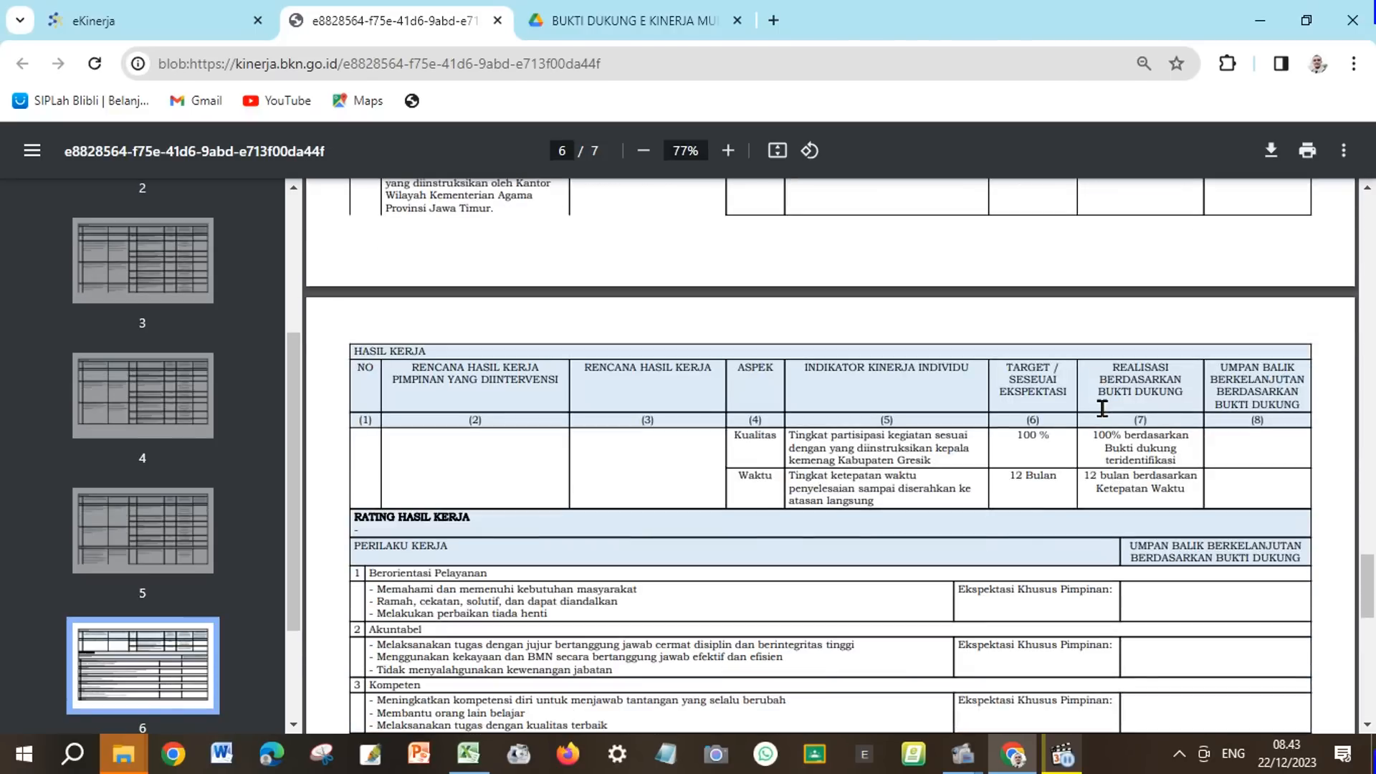
{"action": "scroll", "coordinate": [1102, 406], "scroll_direction": "down", "scroll_amount": 5}
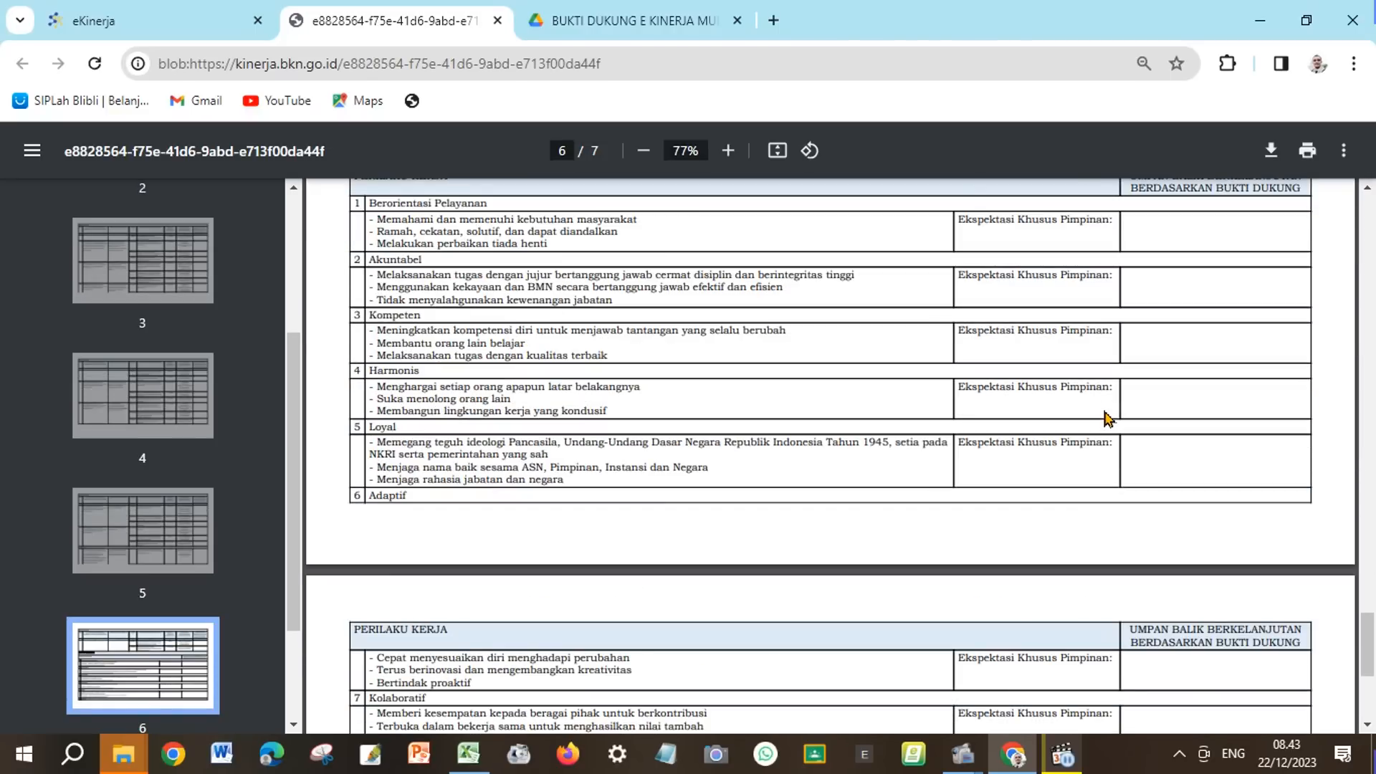
{"action": "scroll", "coordinate": [1108, 418], "scroll_direction": "down", "scroll_amount": 5}
{"action": "scroll", "coordinate": [1107, 418], "scroll_direction": "up", "scroll_amount": 18}
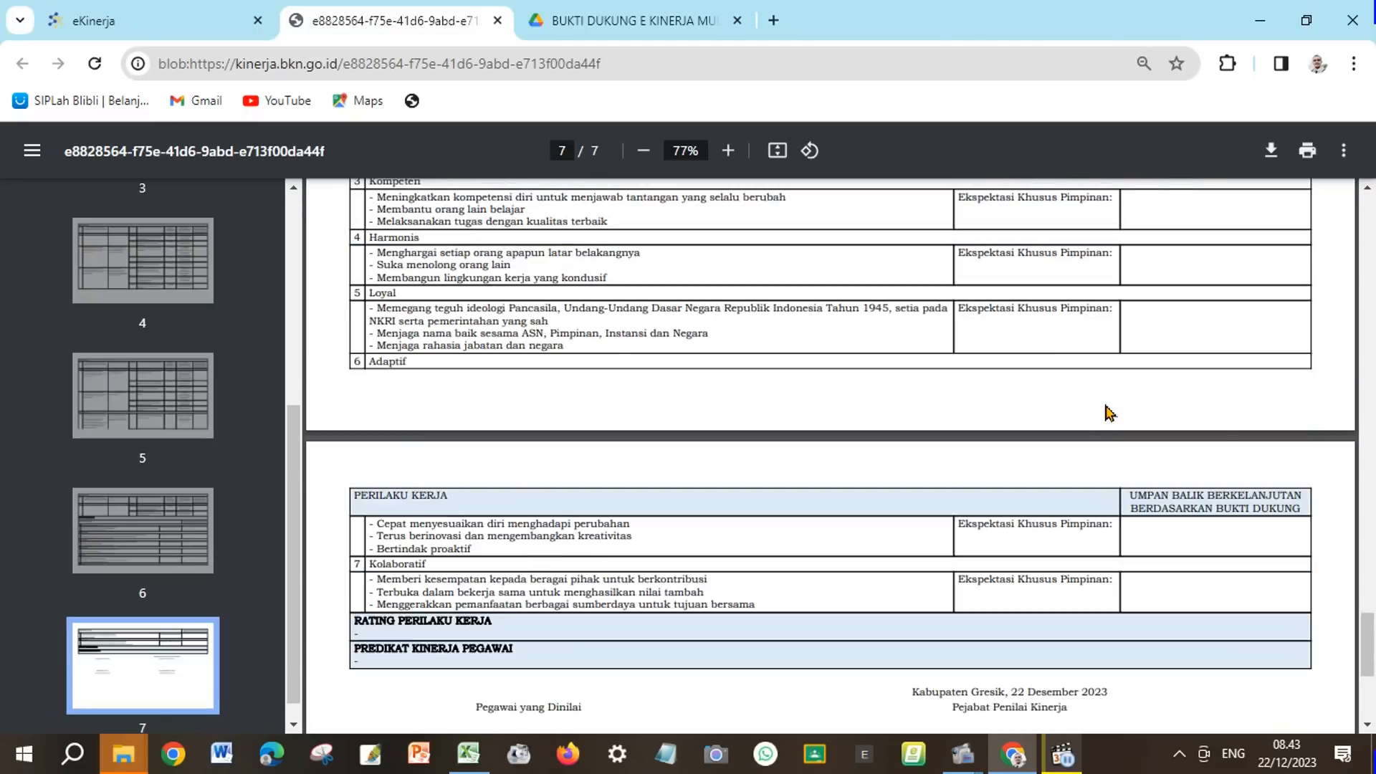
{"action": "scroll", "coordinate": [1108, 413], "scroll_direction": "up", "scroll_amount": 10}
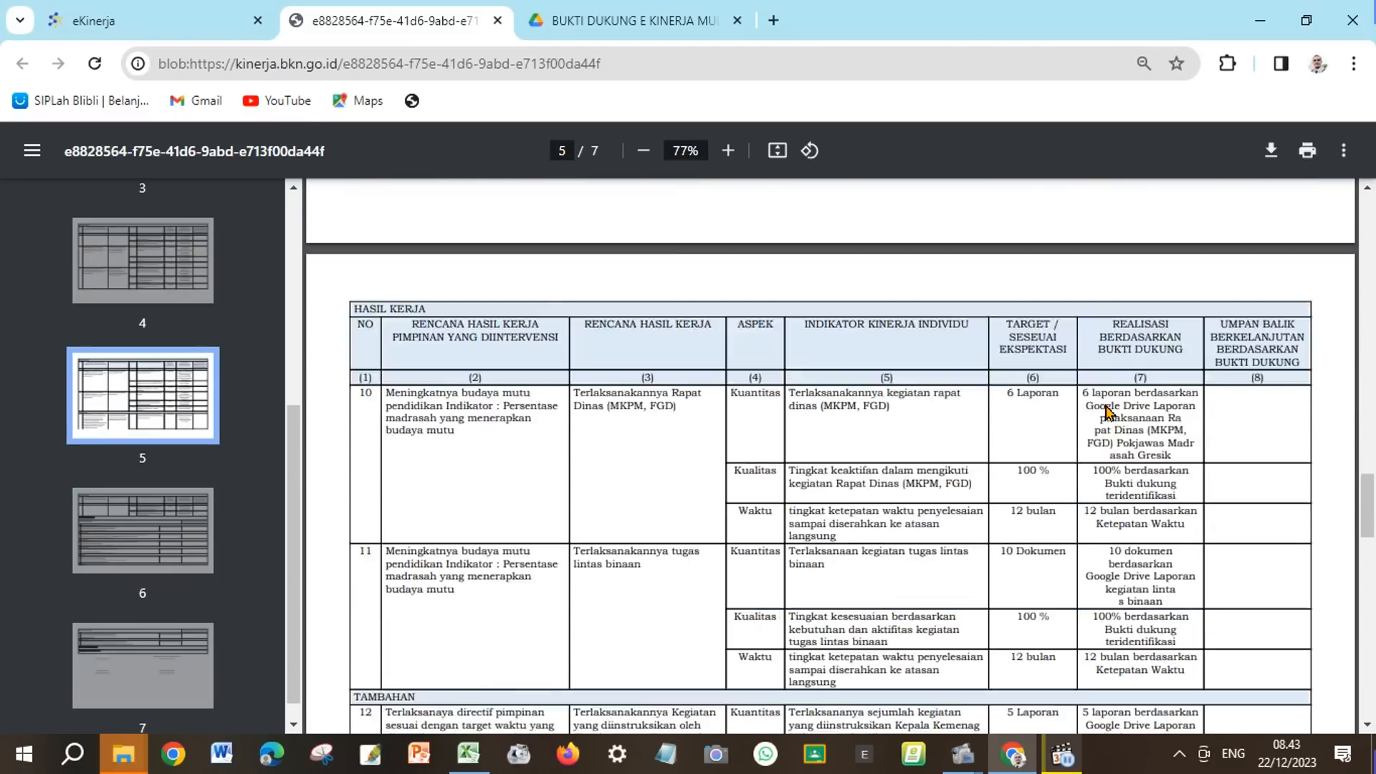
Step: Download the evaluation PDF to the Downloads folder, naming it "Penilaian SKP" followed by the employee's name and 2023
{"action": "scroll", "coordinate": [1108, 412], "scroll_direction": "up", "scroll_amount": 10}
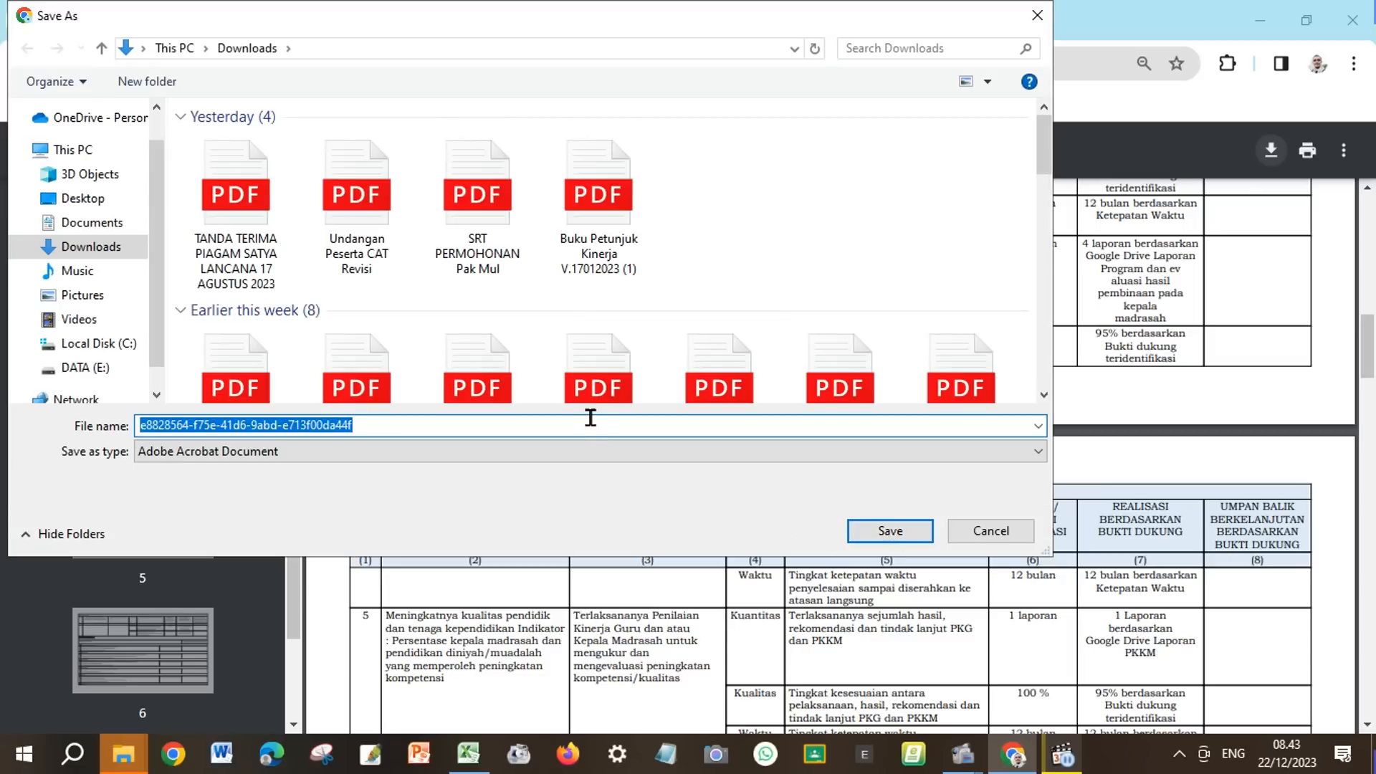
{"action": "type", "text": "Penilaian SKP Mulyono 2023"}
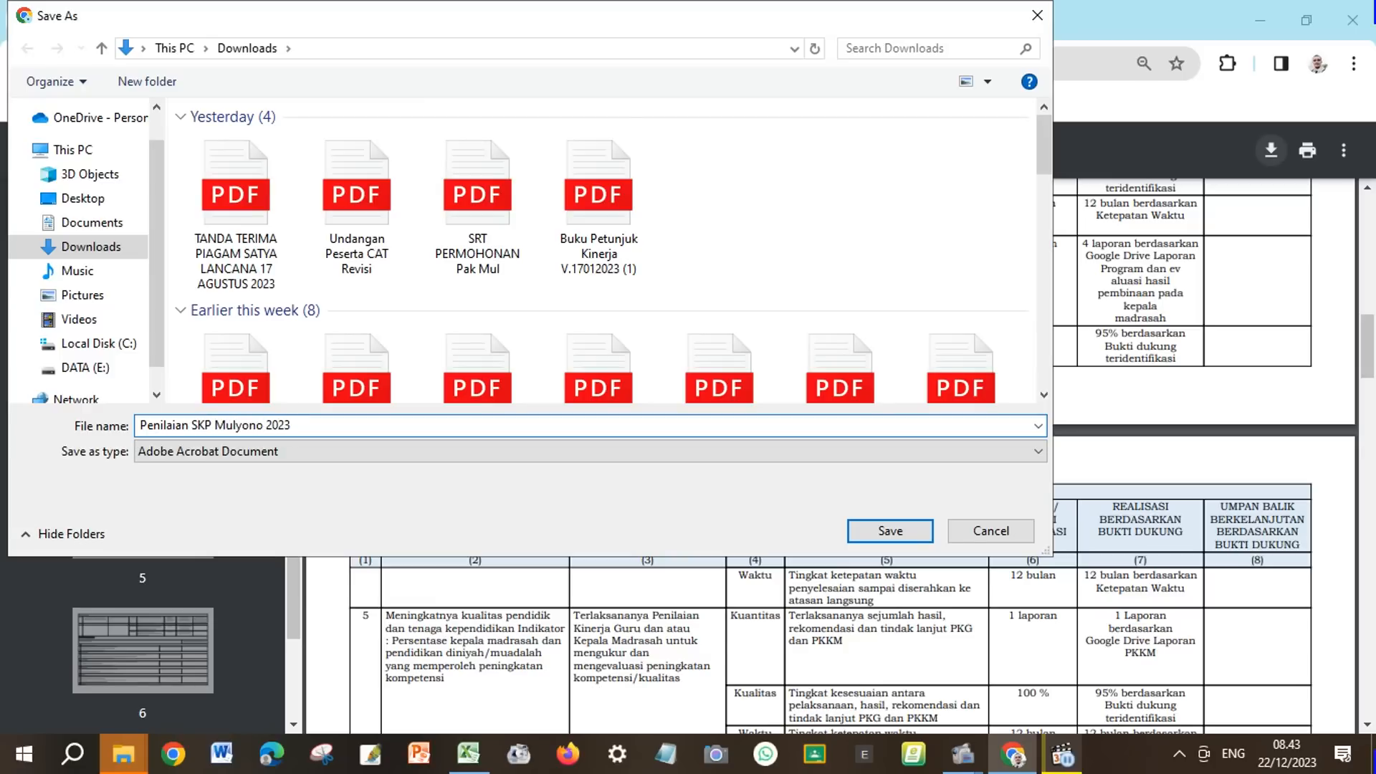
{"action": "left_click", "coordinate": [898, 535]}
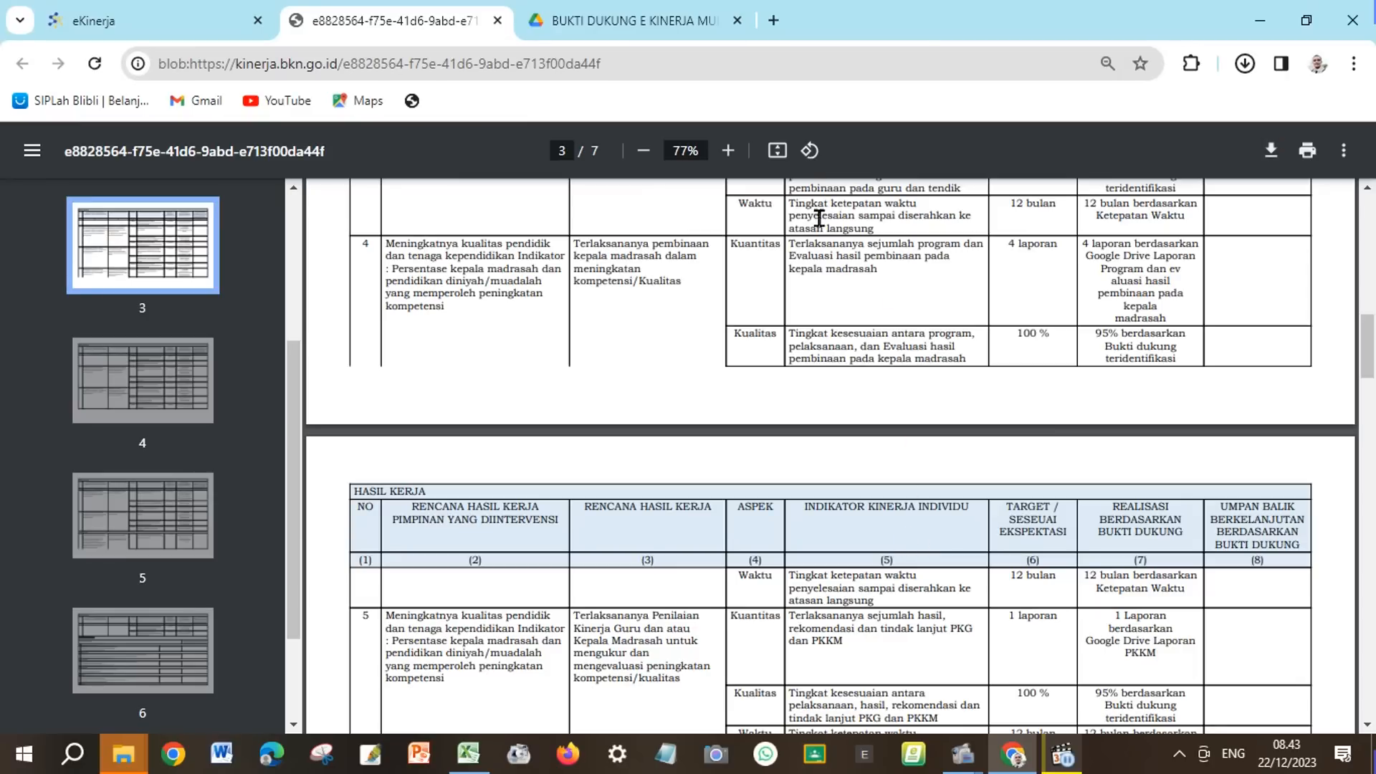
Step: Return to the eKinerja evidence page and close the Cetak Penilaian SKP dialog
{"action": "left_click", "coordinate": [169, 38]}
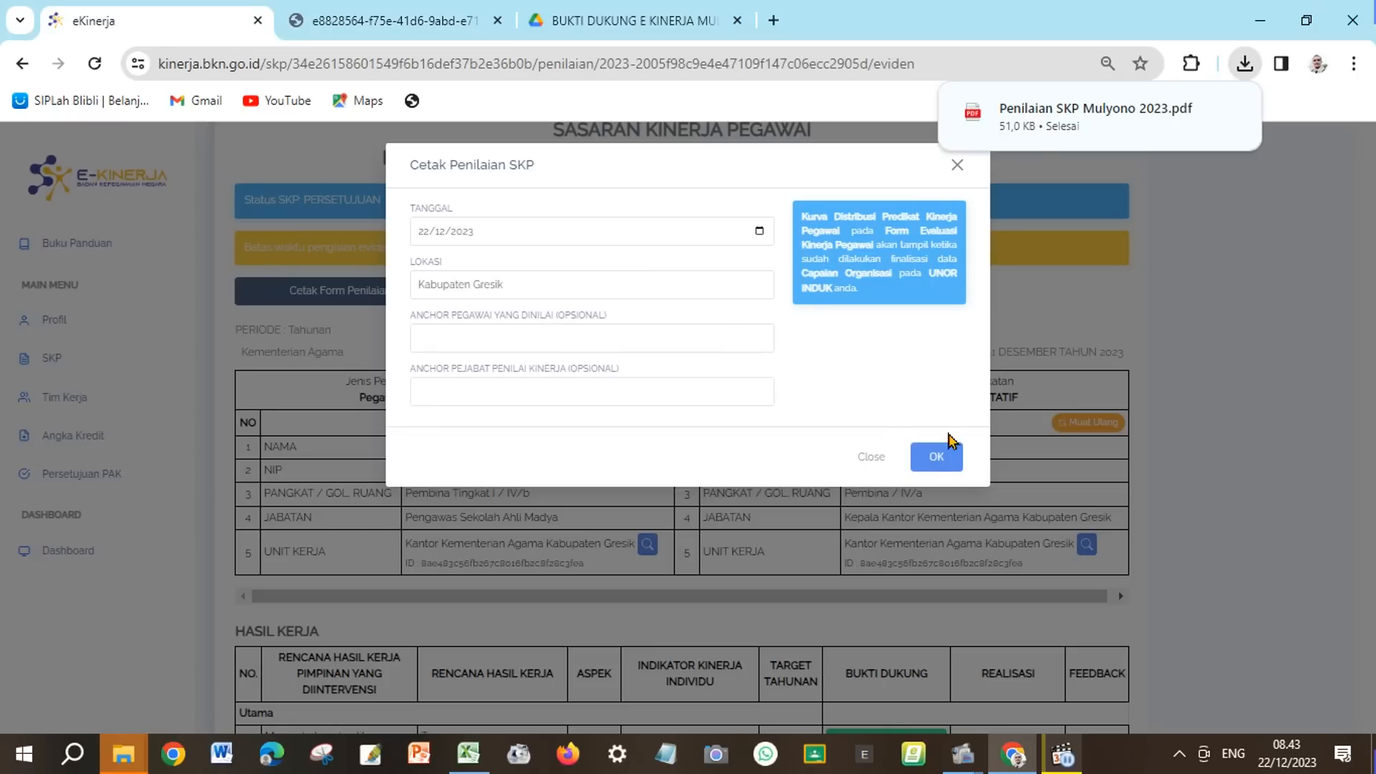
{"action": "left_click", "coordinate": [957, 167]}
{"action": "scroll", "coordinate": [787, 314], "scroll_direction": "up", "scroll_amount": 2}
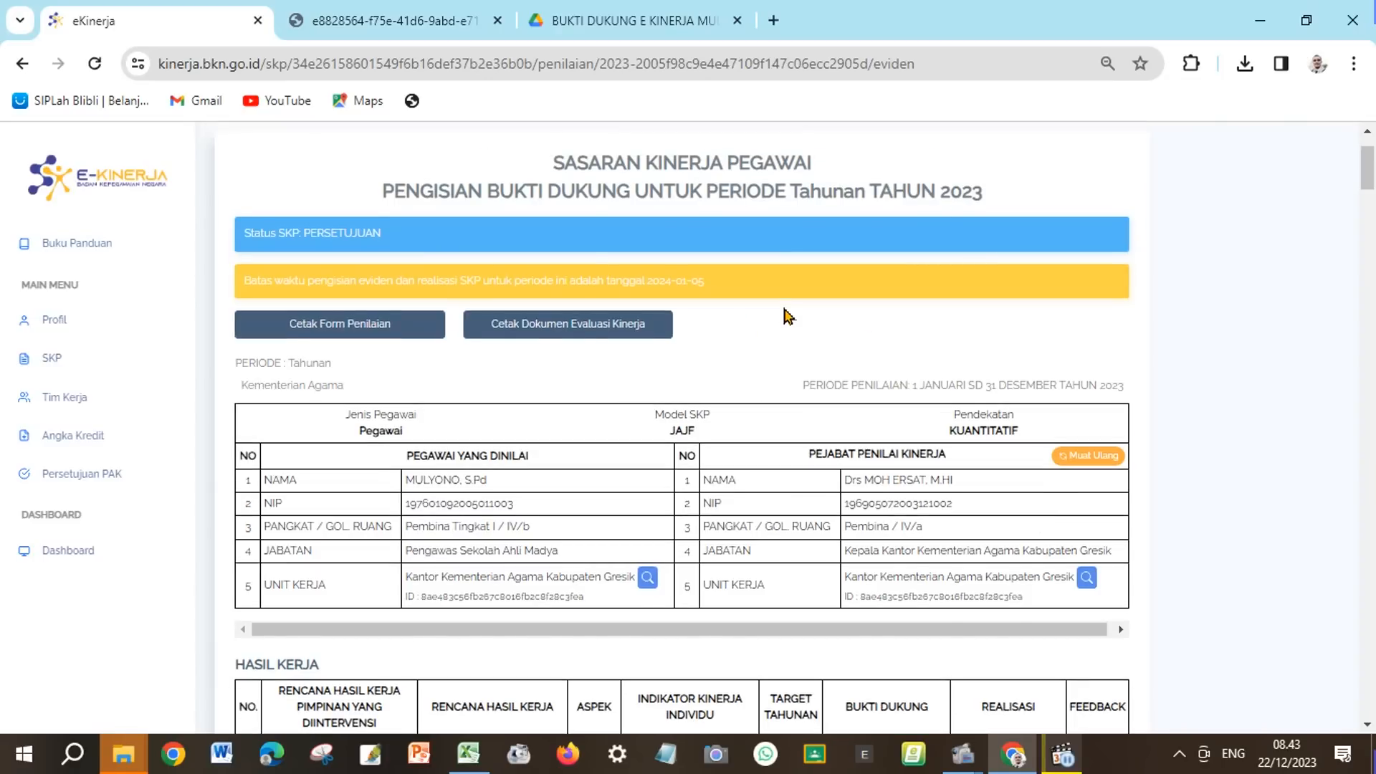
Step: Examine the Feedback column alongside the evidence and realisation entries in the Hasil Kerja table, from plan 1 through plan 8
{"action": "scroll", "coordinate": [938, 377], "scroll_direction": "down", "scroll_amount": 3}
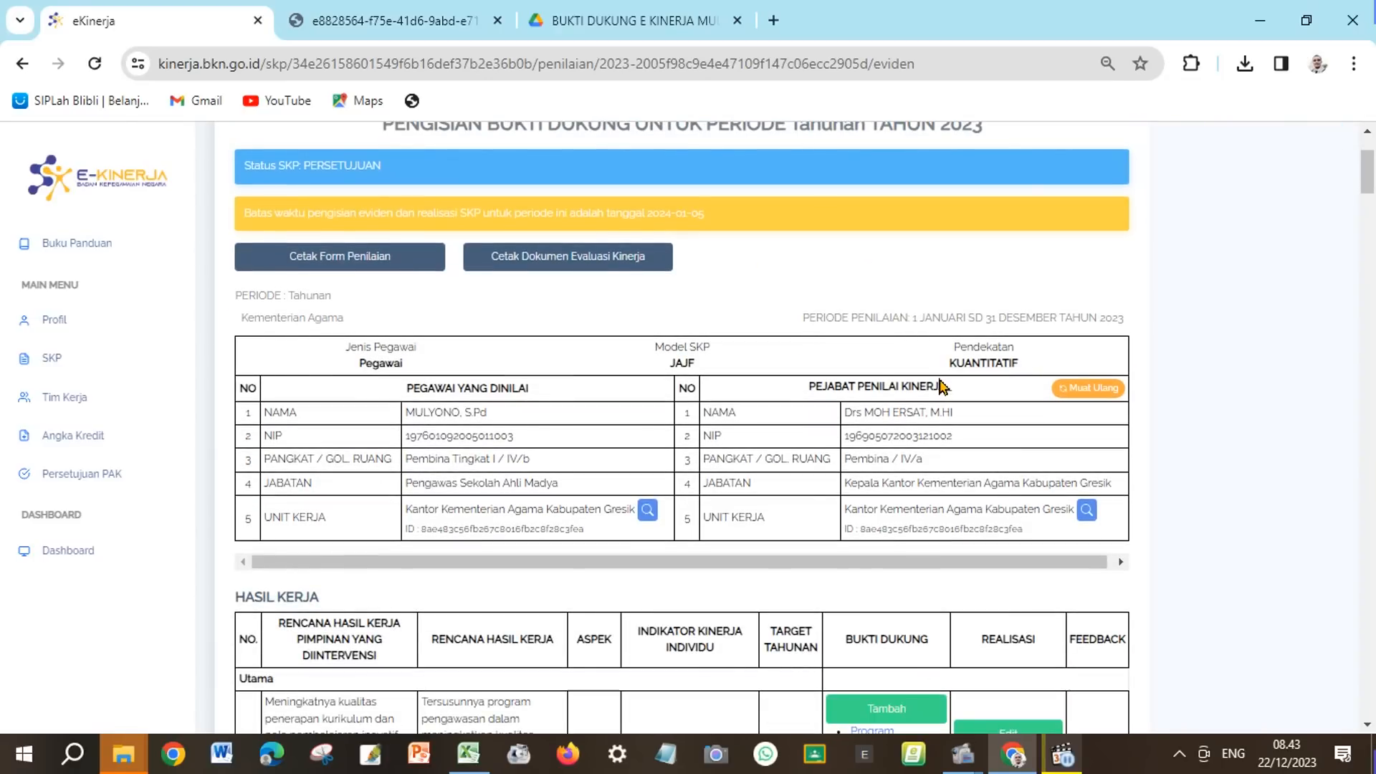
{"action": "scroll", "coordinate": [773, 466], "scroll_direction": "down", "scroll_amount": 3}
{"action": "scroll", "coordinate": [773, 466], "scroll_direction": "down", "scroll_amount": 3}
{"action": "scroll", "coordinate": [907, 475], "scroll_direction": "down", "scroll_amount": 1}
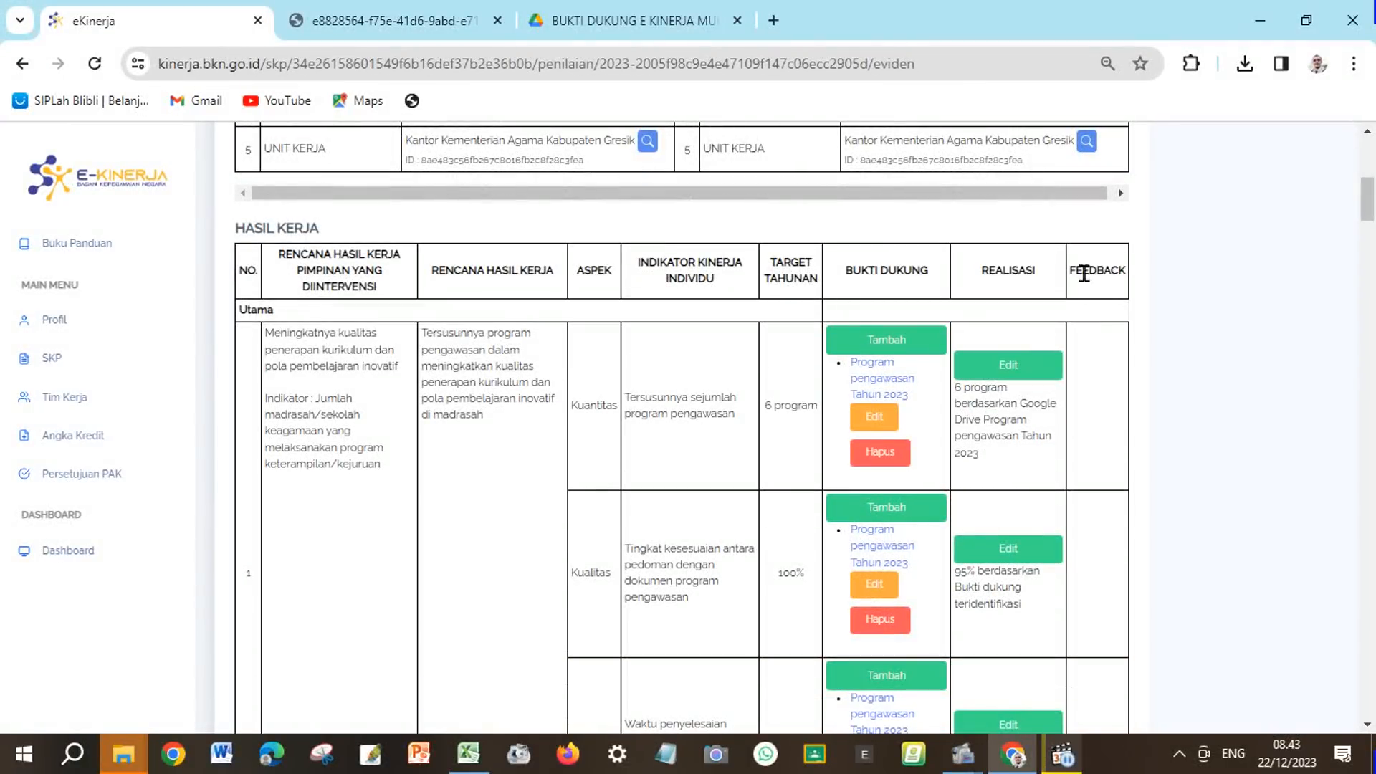
{"action": "scroll", "coordinate": [1101, 379], "scroll_direction": "down", "scroll_amount": 2}
{"action": "scroll", "coordinate": [1101, 378], "scroll_direction": "up", "scroll_amount": 1}
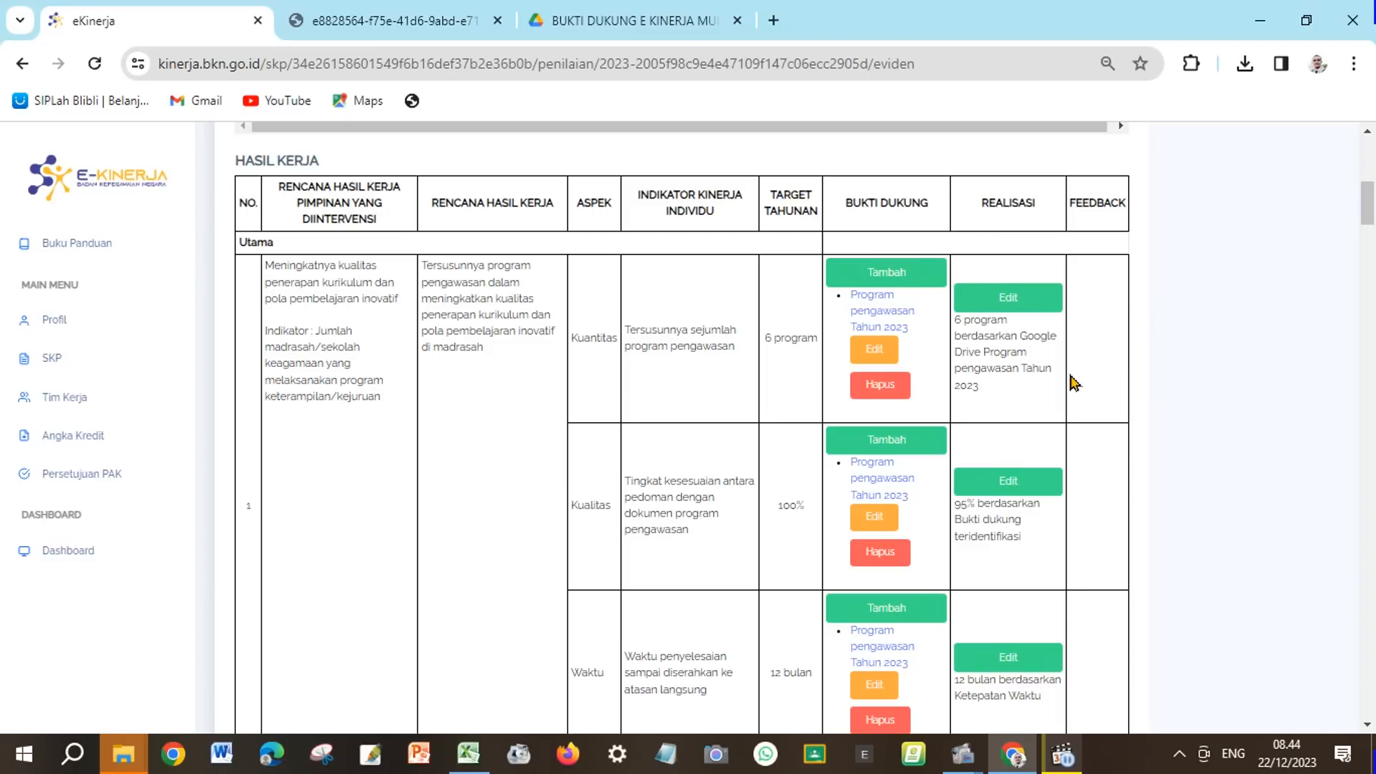
{"action": "scroll", "coordinate": [1075, 383], "scroll_direction": "down", "scroll_amount": 9}
{"action": "scroll", "coordinate": [1091, 461], "scroll_direction": "down", "scroll_amount": 6}
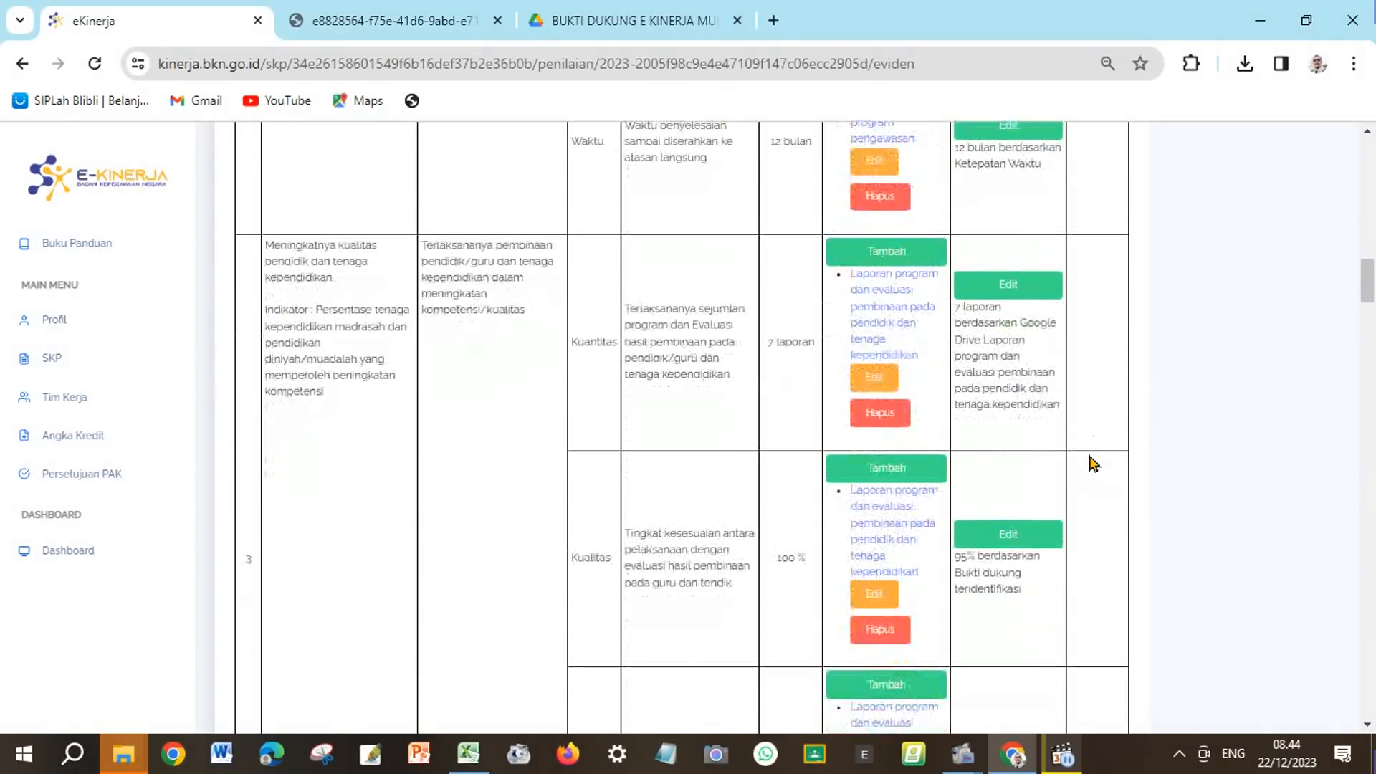
{"action": "scroll", "coordinate": [1090, 461], "scroll_direction": "down", "scroll_amount": 10}
{"action": "scroll", "coordinate": [1095, 462], "scroll_direction": "down", "scroll_amount": 16}
{"action": "scroll", "coordinate": [1095, 464], "scroll_direction": "down", "scroll_amount": 17}
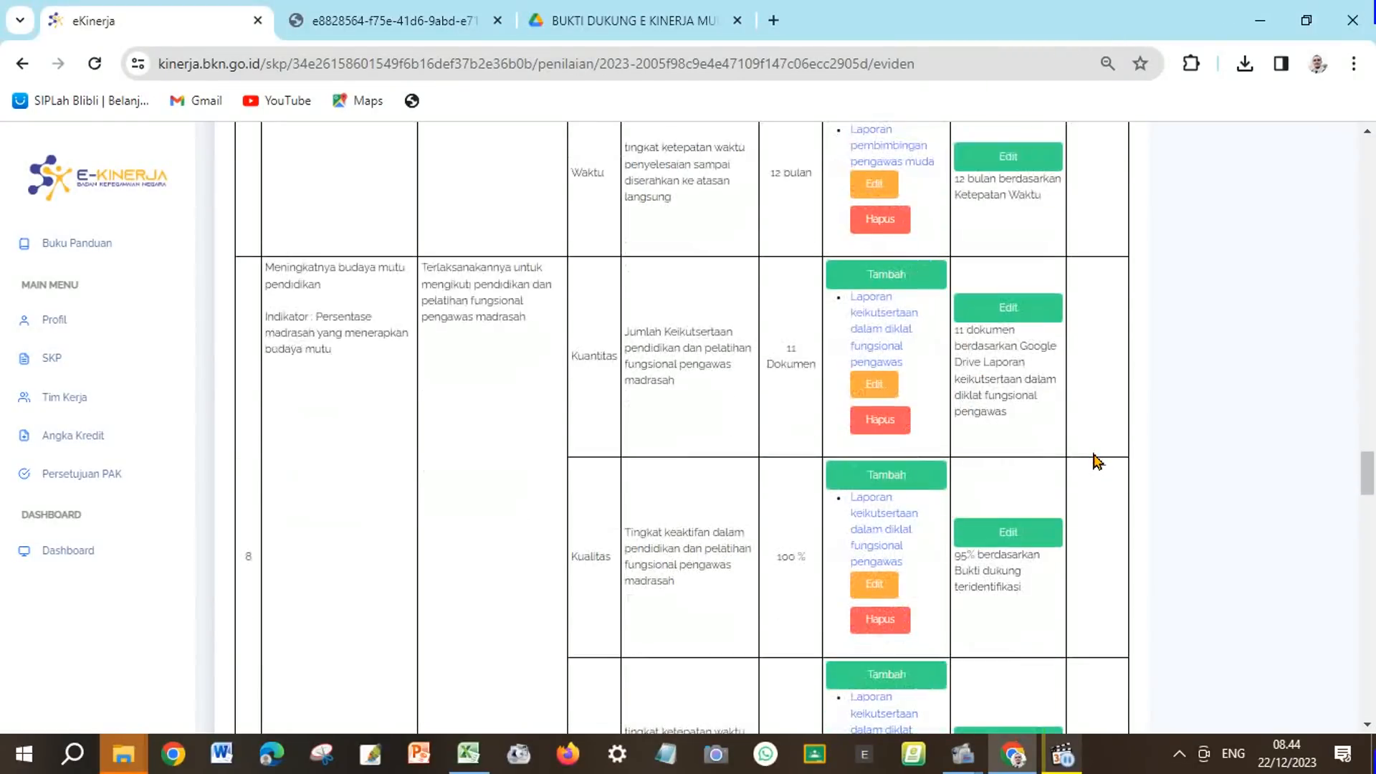
Step: Examine the evidence, realisation and Feedback entries of the remaining Hasil Kerja plans, from plan 8 through plan 11
{"action": "scroll", "coordinate": [1095, 462], "scroll_direction": "down", "scroll_amount": 17}
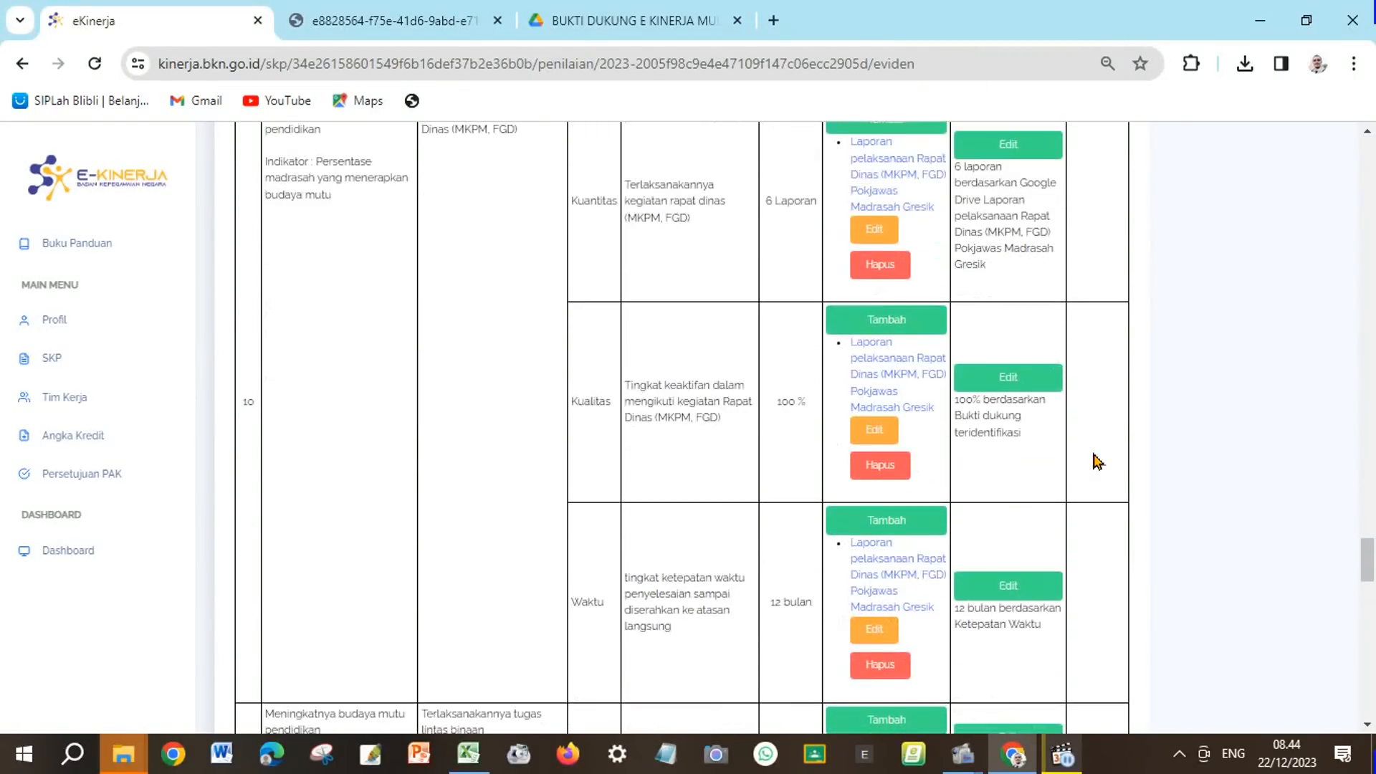
{"action": "scroll", "coordinate": [1095, 462], "scroll_direction": "down", "scroll_amount": 17}
{"action": "scroll", "coordinate": [1095, 465], "scroll_direction": "down", "scroll_amount": 9}
{"action": "scroll", "coordinate": [1095, 463], "scroll_direction": "down", "scroll_amount": 3}
{"action": "scroll", "coordinate": [1075, 452], "scroll_direction": "up", "scroll_amount": 11}
{"action": "scroll", "coordinate": [681, 430], "scroll_direction": "up", "scroll_amount": 20}
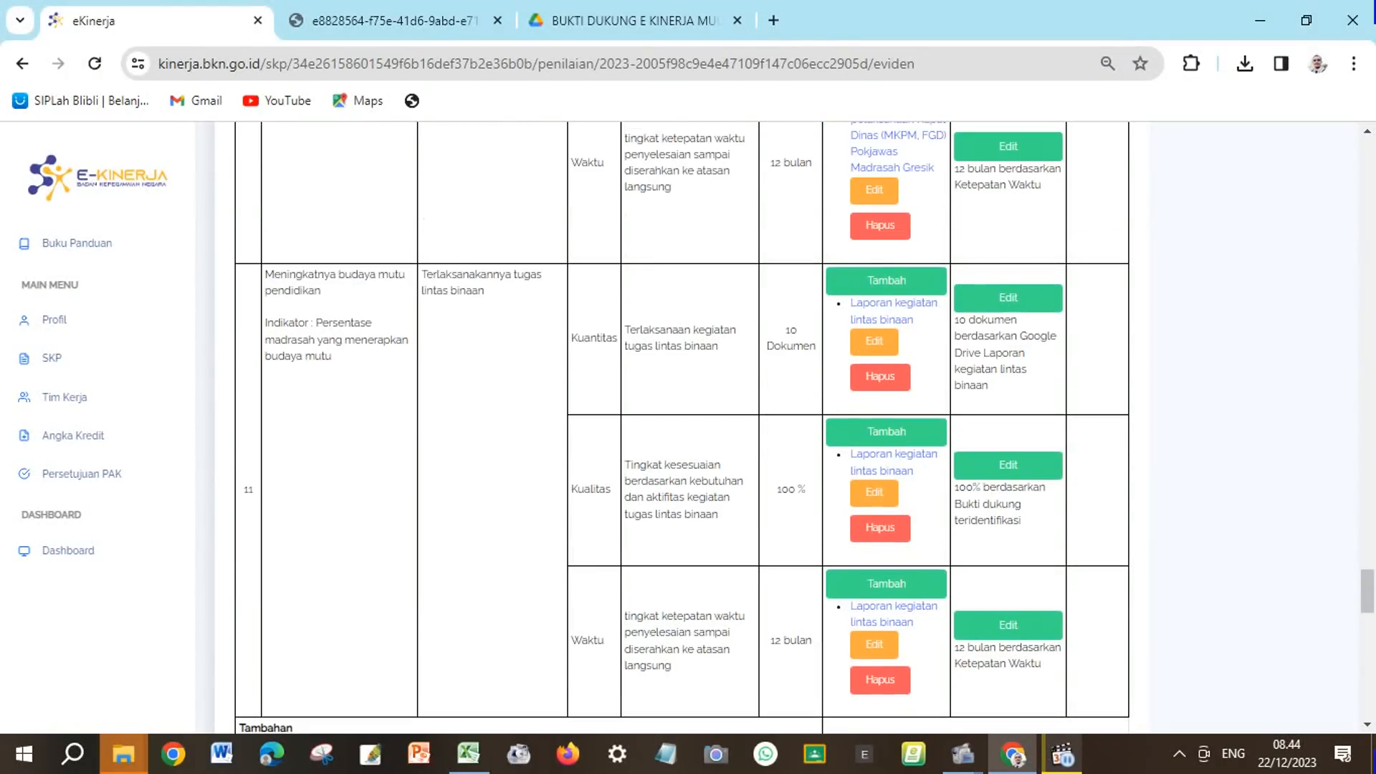
Step: Return to the beginning of the evidence page and review the SKP status, filing deadline, and employee and assessor details
{"action": "scroll", "coordinate": [1371, 170], "scroll_direction": "up", "scroll_amount": 20}
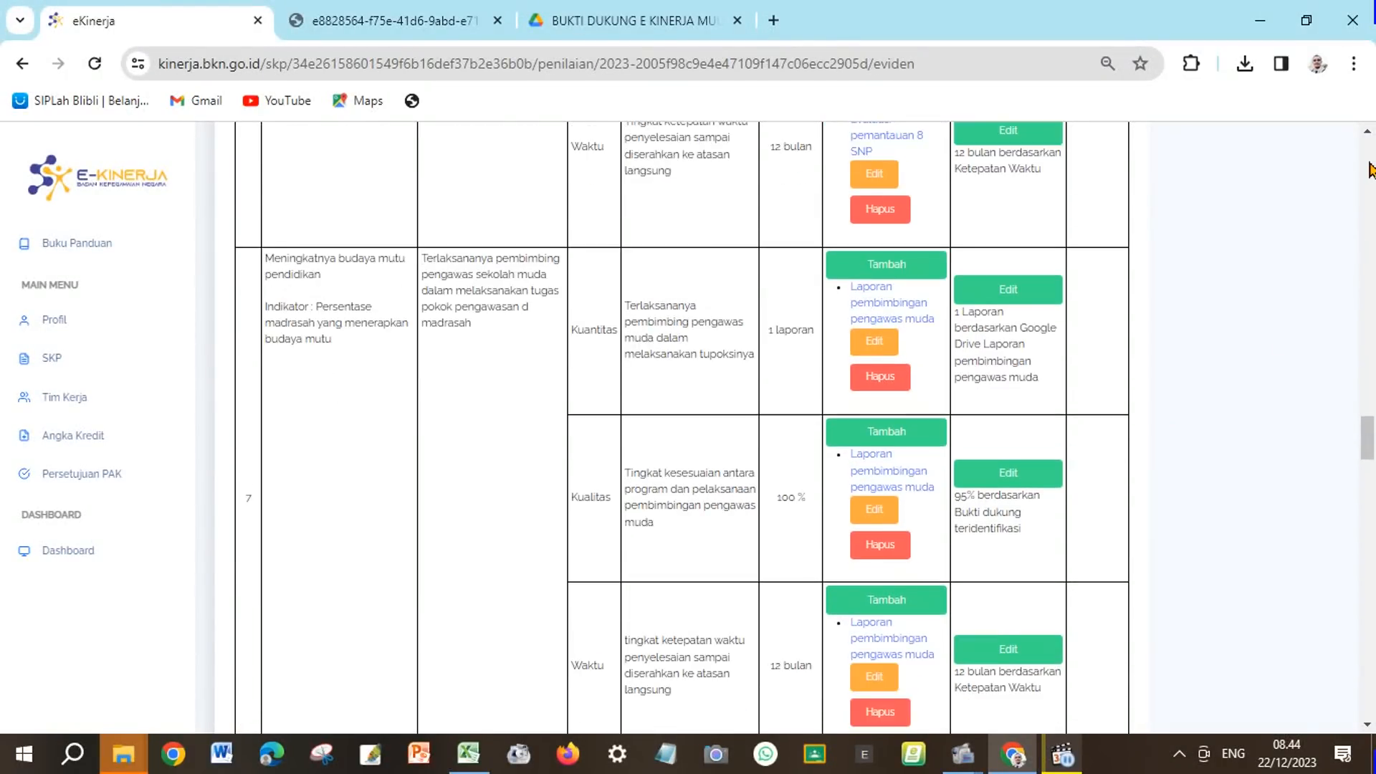
{"action": "scroll", "coordinate": [1371, 170], "scroll_direction": "up", "scroll_amount": 13}
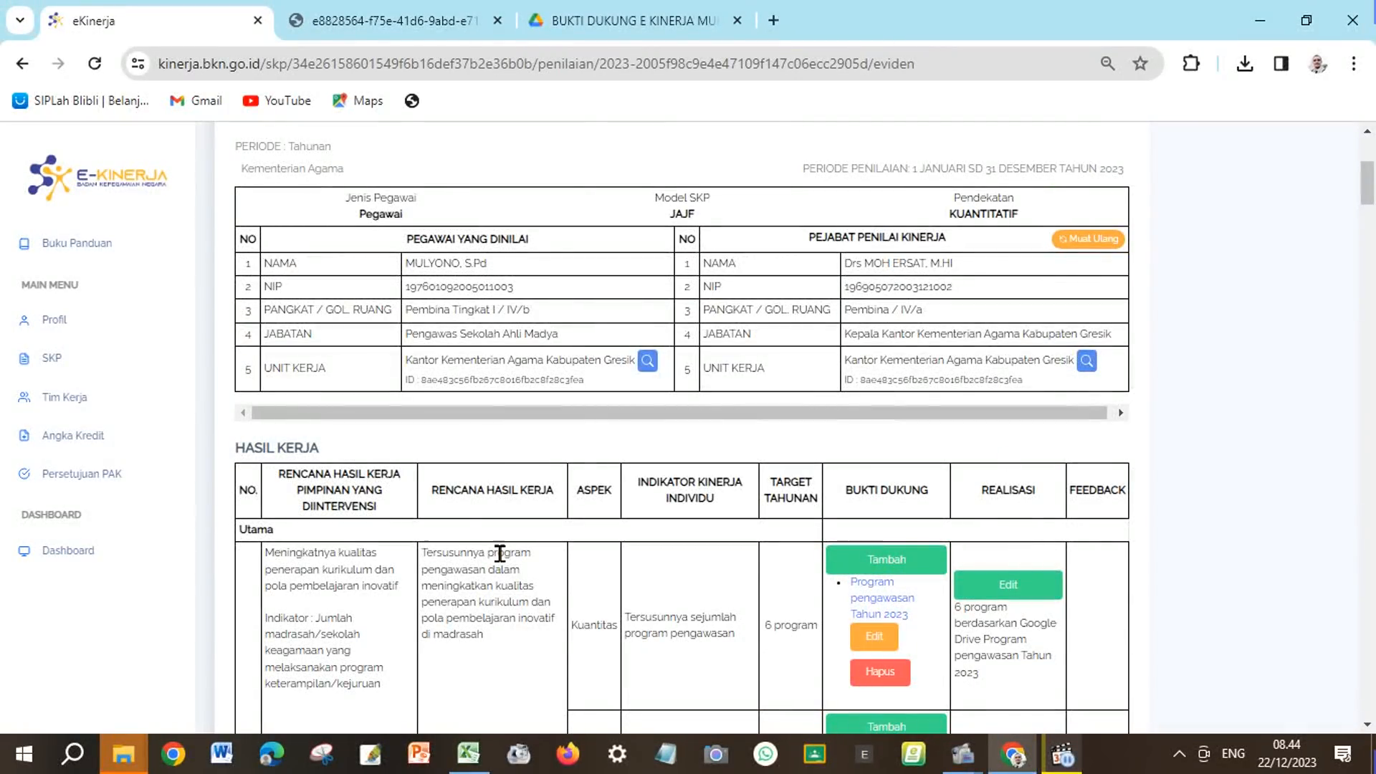
{"action": "scroll", "coordinate": [525, 539], "scroll_direction": "up", "scroll_amount": 3}
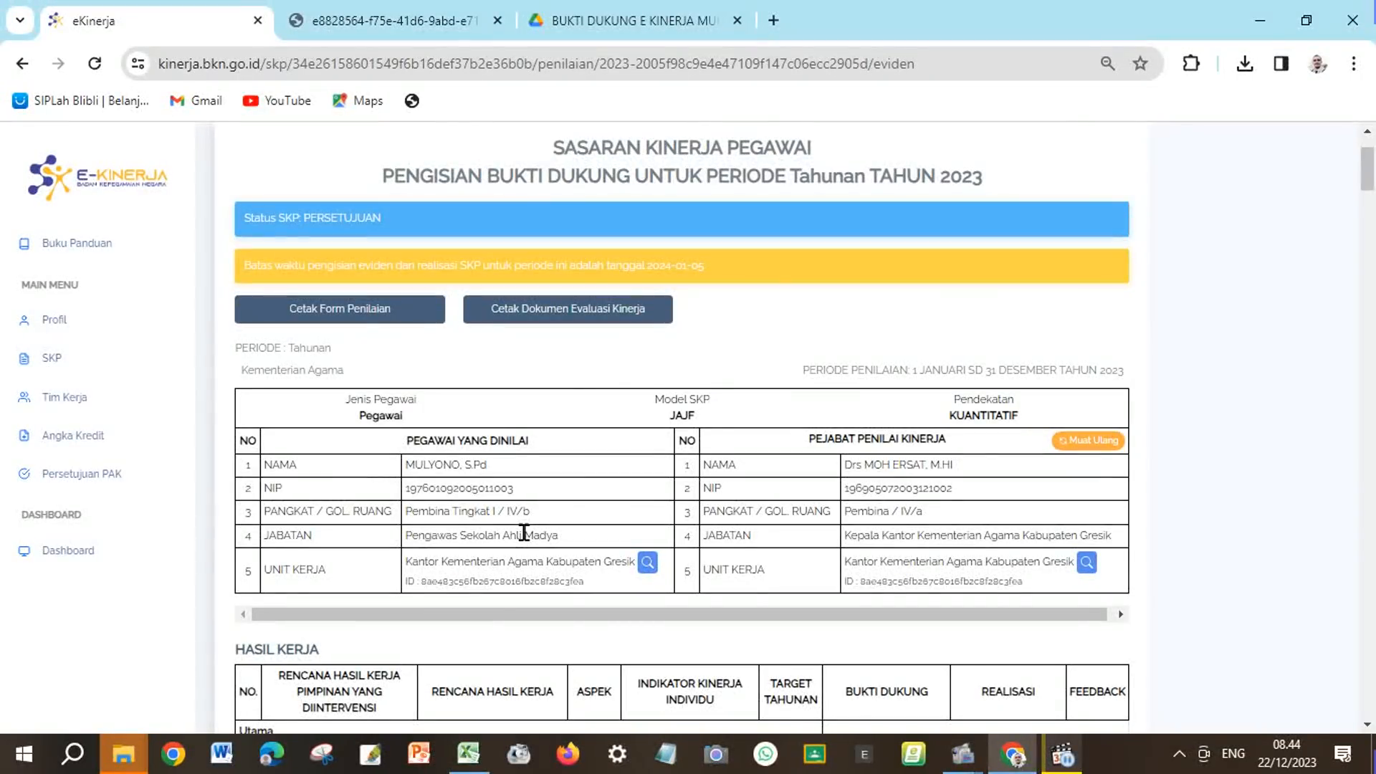
{"action": "scroll", "coordinate": [546, 528], "scroll_direction": "down", "scroll_amount": 1}
{"action": "scroll", "coordinate": [547, 528], "scroll_direction": "down", "scroll_amount": 1}
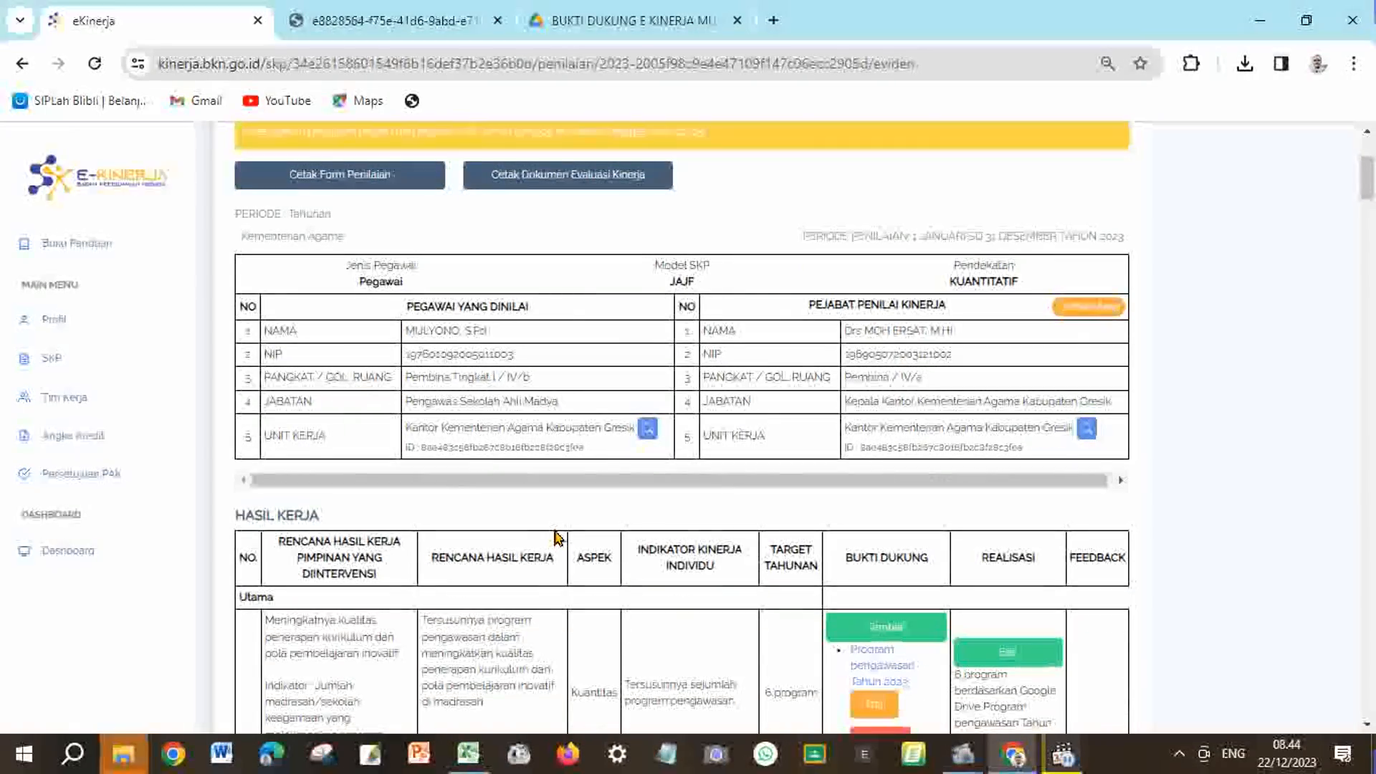
{"action": "scroll", "coordinate": [566, 538], "scroll_direction": "up", "scroll_amount": 1}
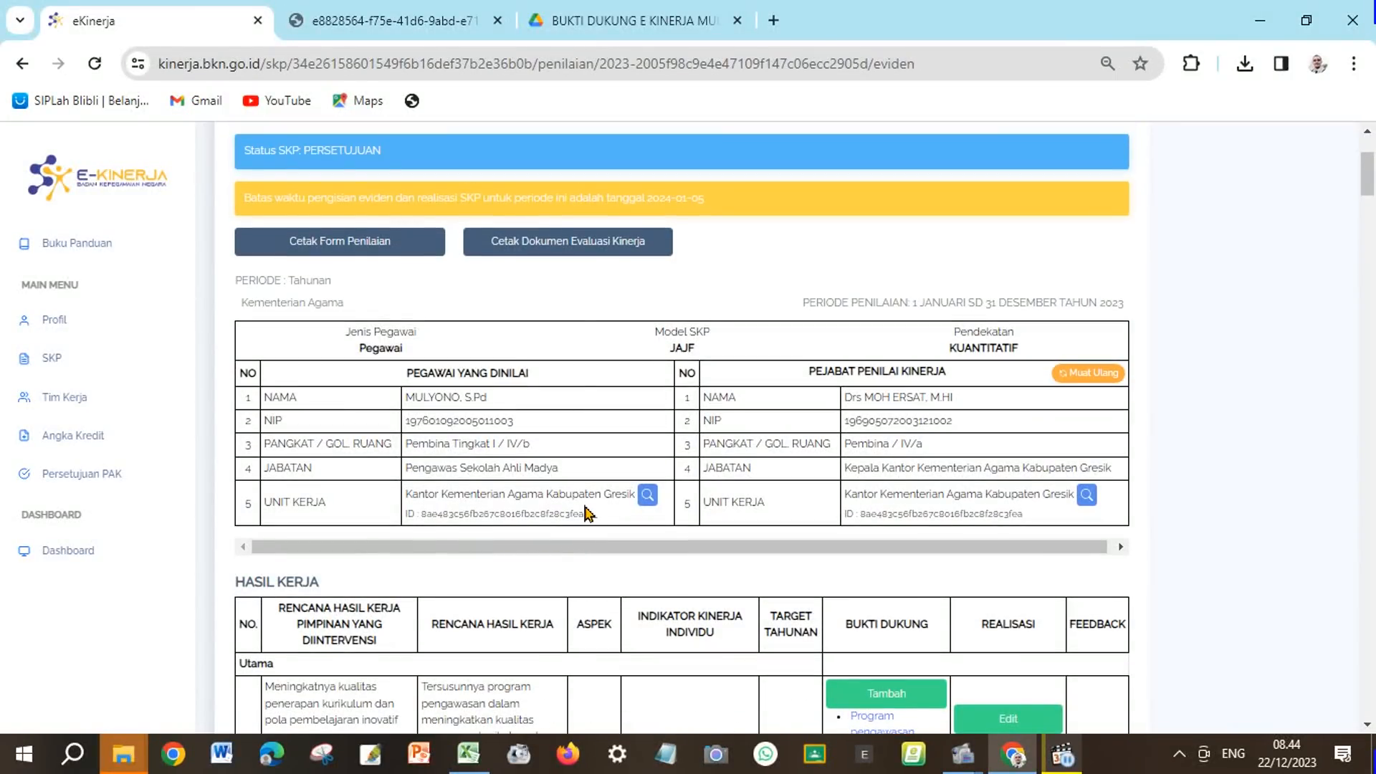
{"action": "scroll", "coordinate": [587, 513], "scroll_direction": "up", "scroll_amount": 1}
{"action": "scroll", "coordinate": [588, 514], "scroll_direction": "down", "scroll_amount": 1}
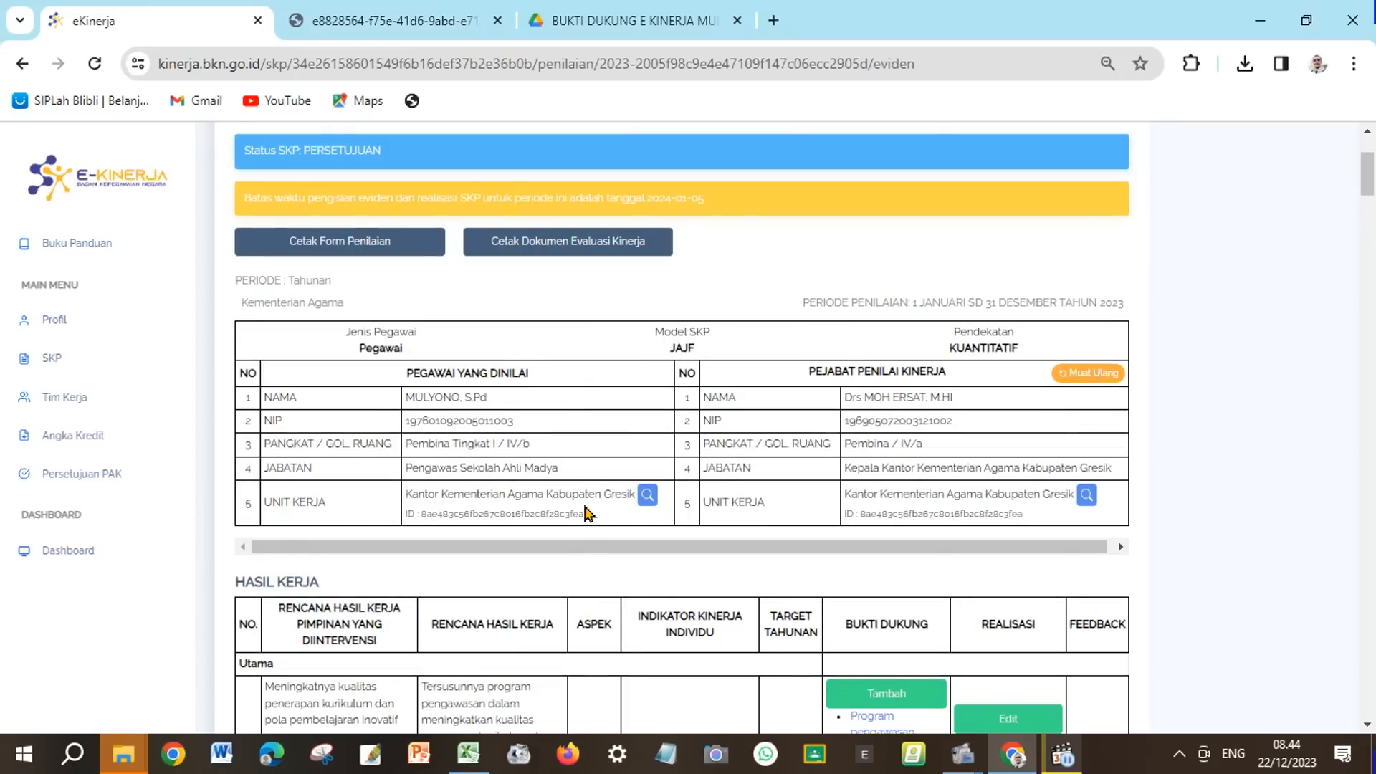